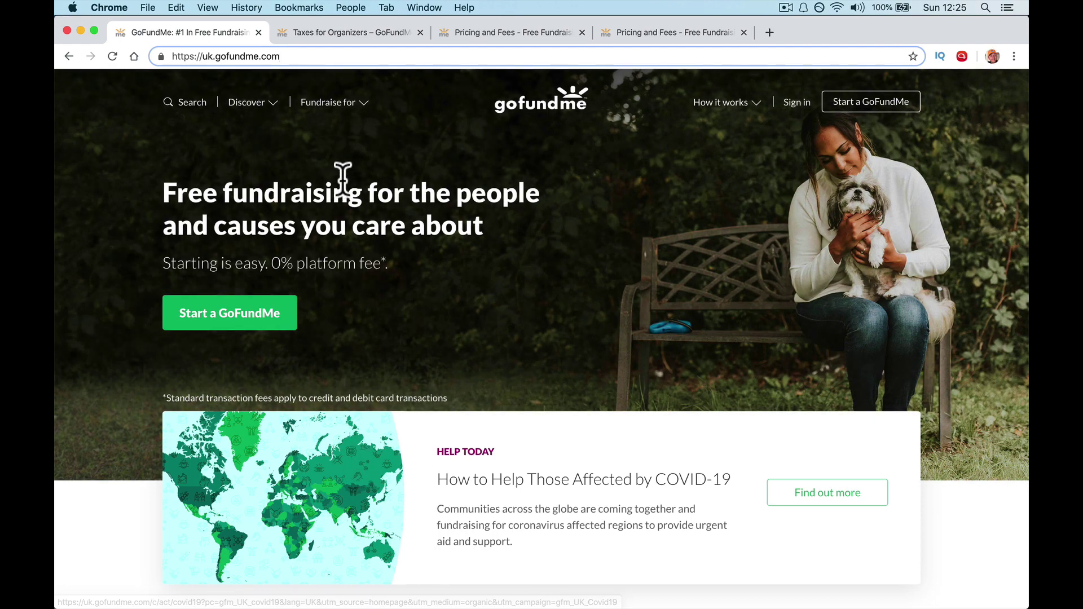
Show United Kingdom pricing: 0% platform fee plus 2.9% + £0.25 per donation
click(491, 42)
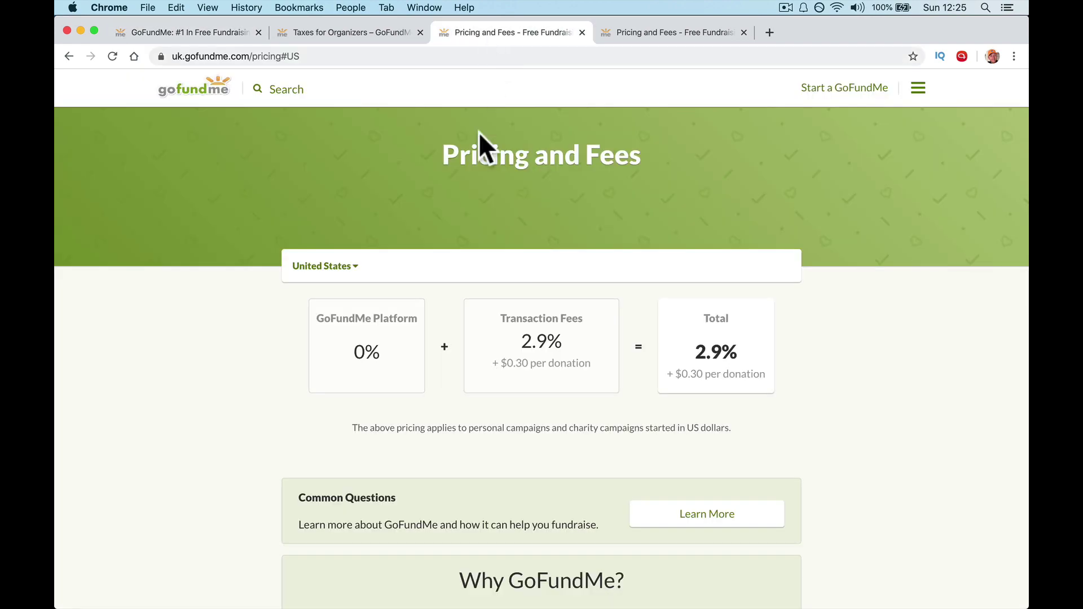
click(345, 270)
scroll(355, 350, down, 10)
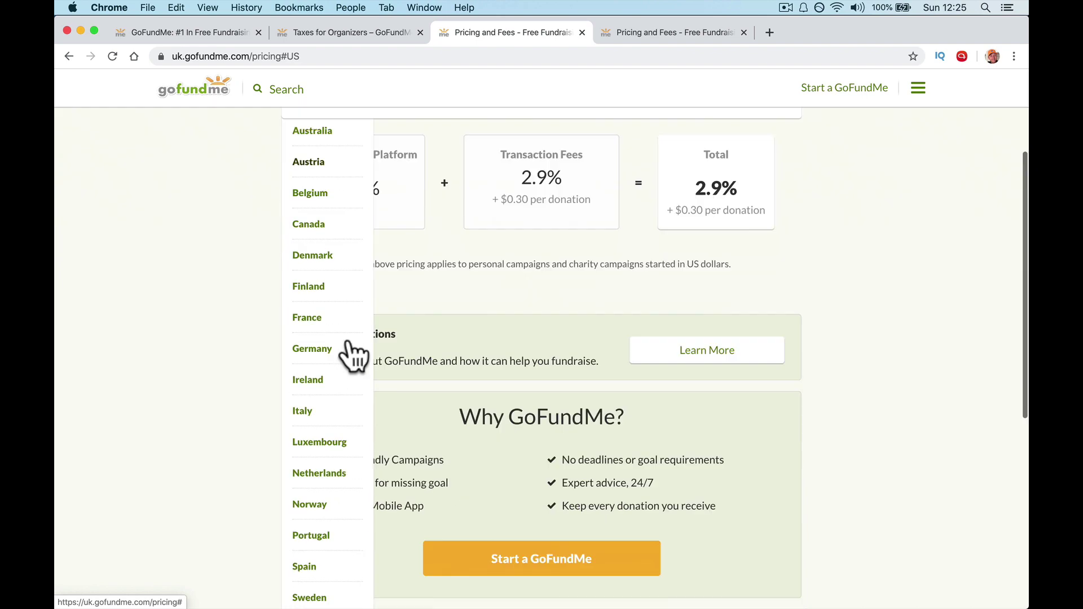
click(333, 288)
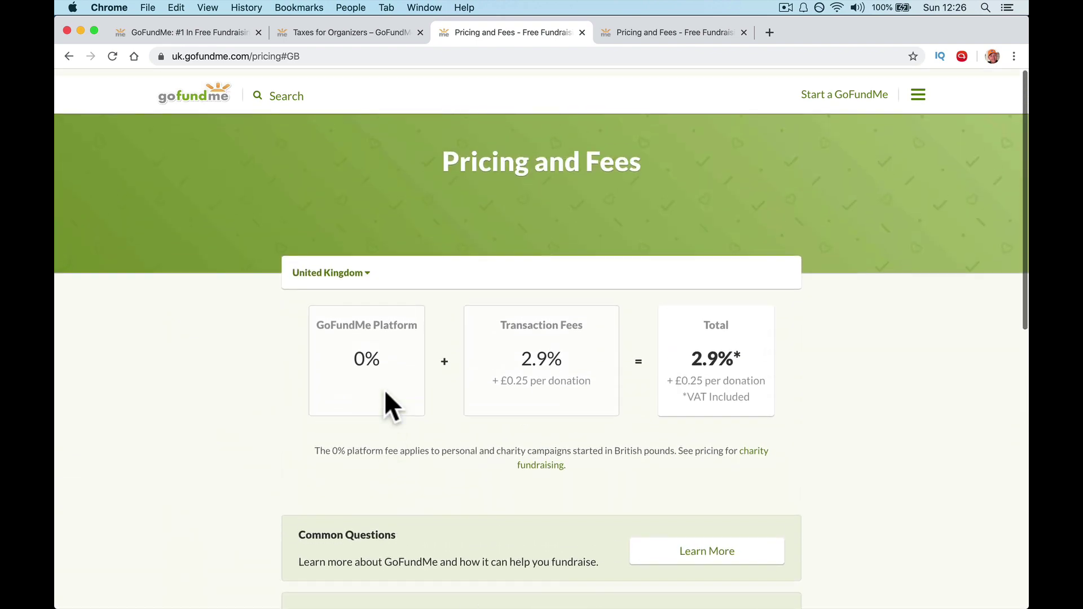
click(358, 270)
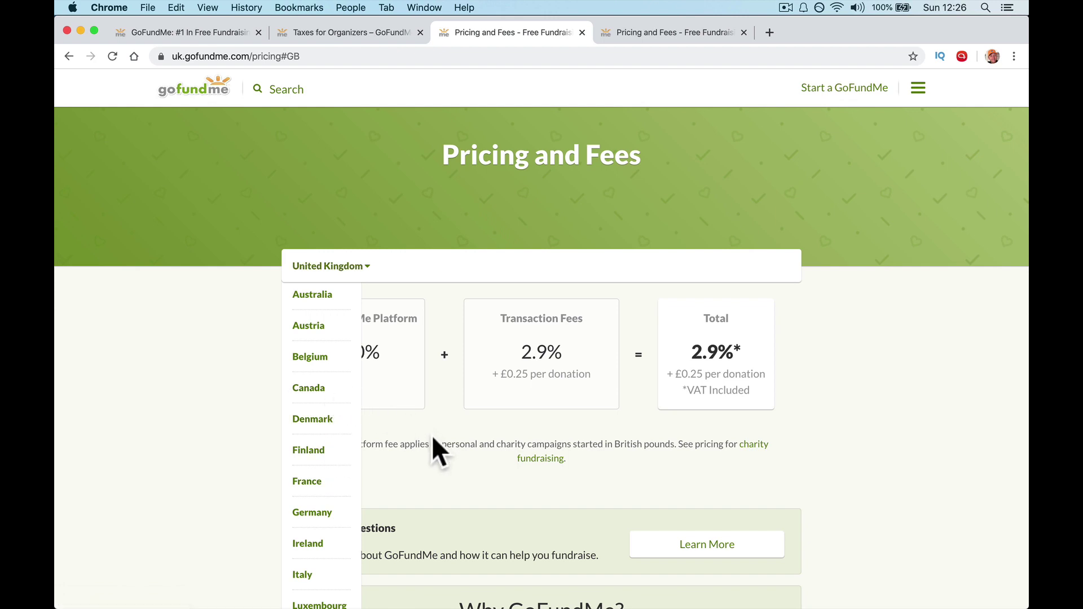
click(344, 267)
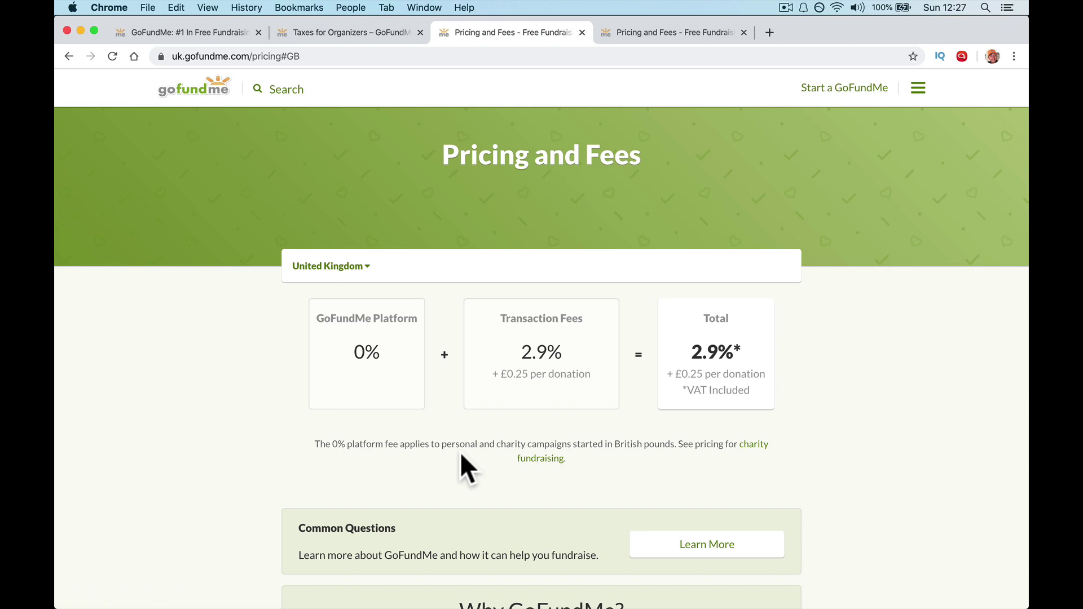
Switch the pricing page to United States fees
click(354, 270)
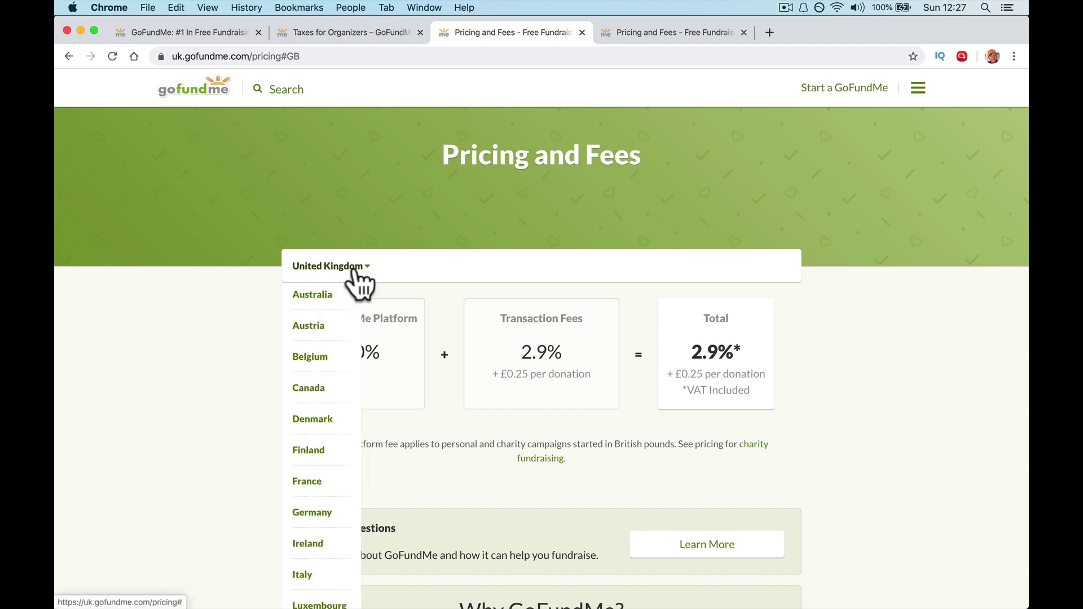
scroll(310, 440, down, 7)
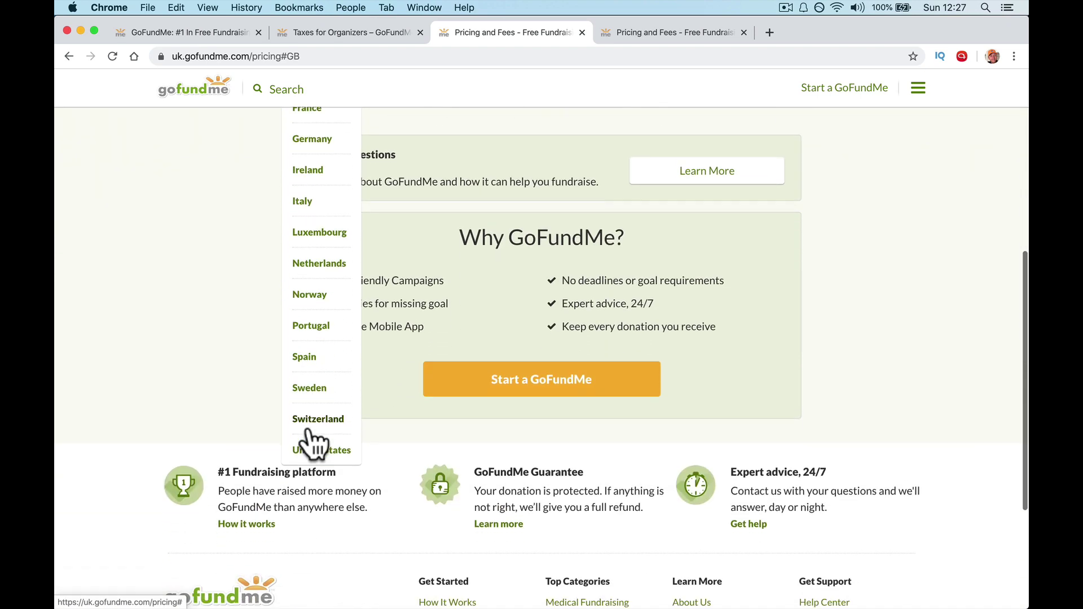
click(314, 450)
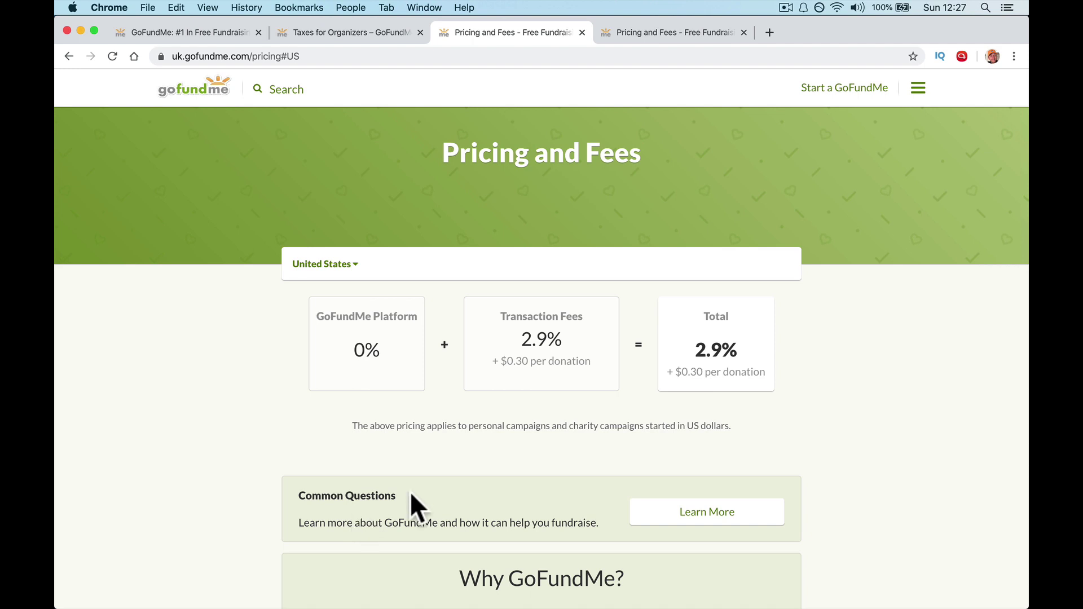
Review Australia's fees, then end on Belgium: 5% platform fee plus 2.45% + €0.25
click(344, 265)
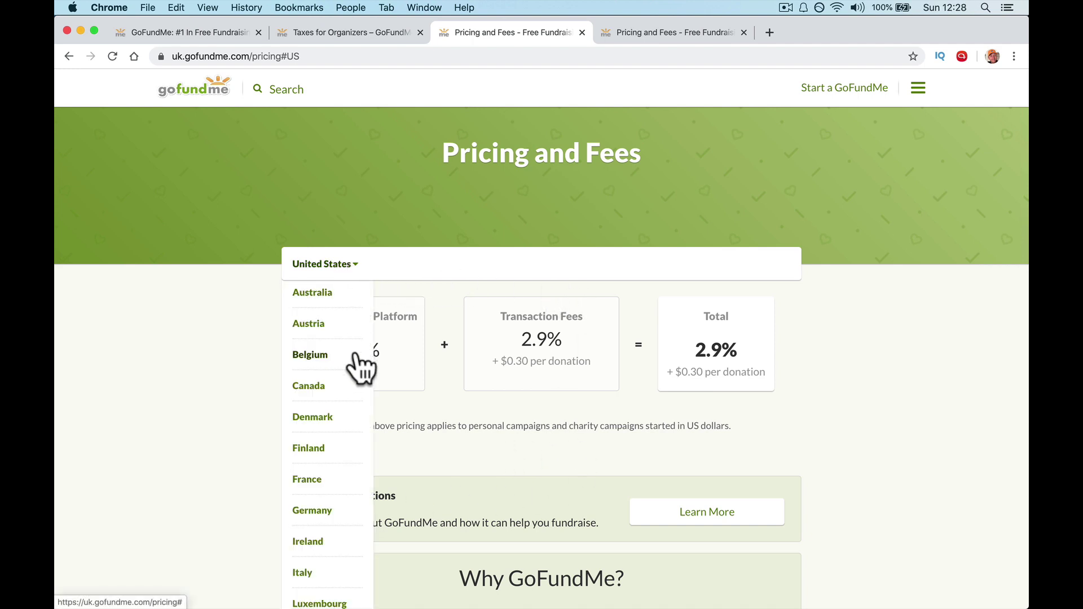
scroll(363, 362, down, 3)
scroll(350, 344, up, 3)
click(333, 295)
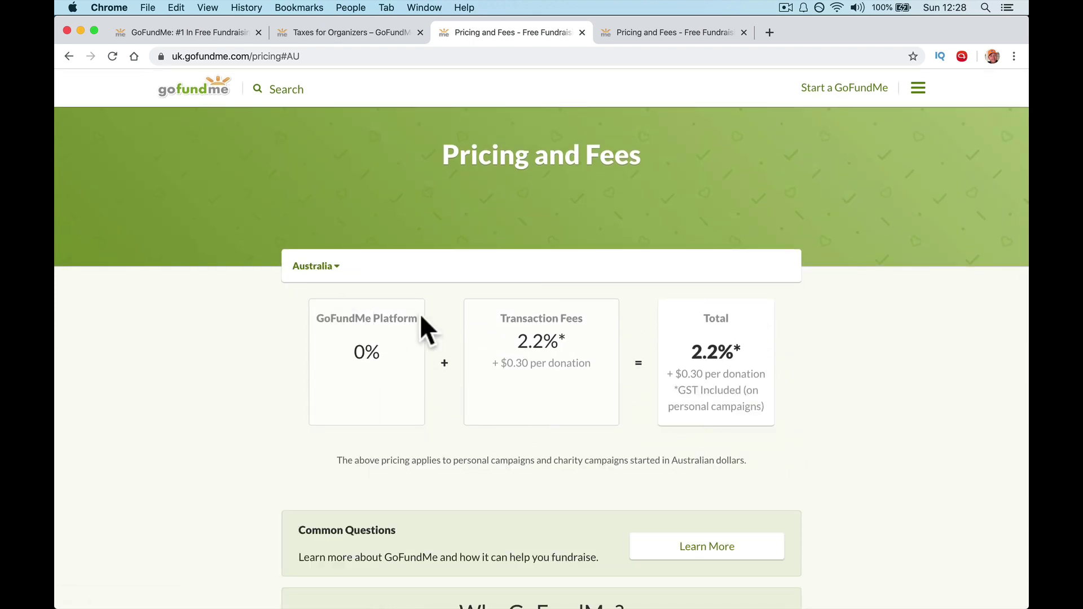
click(320, 266)
click(339, 330)
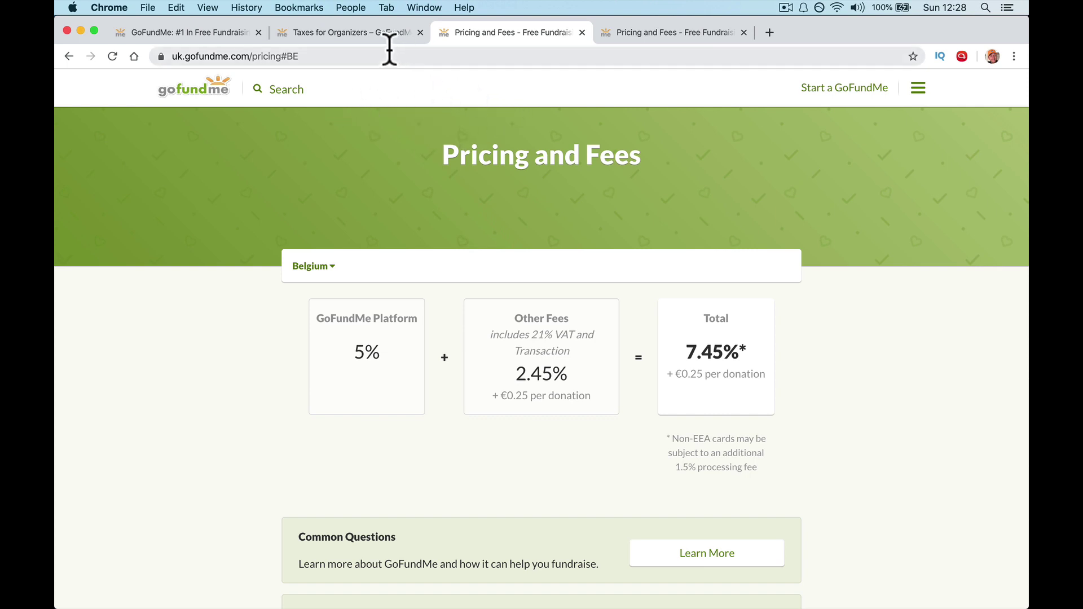
Switch to the Taxes for Organizers help article and scroll to its top
click(370, 33)
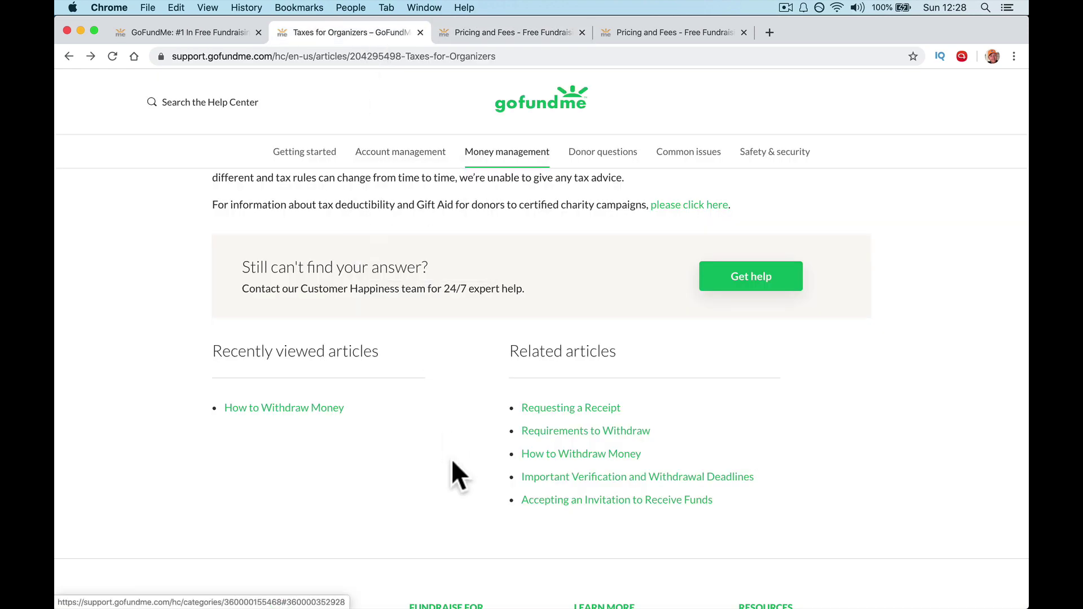
scroll(452, 463, up, 5)
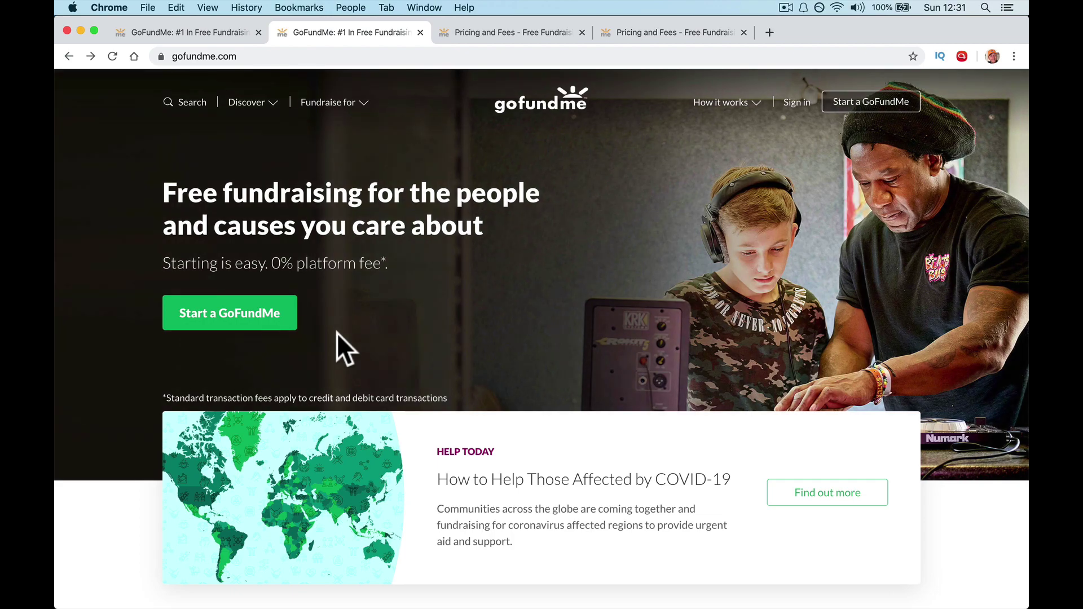
Scroll the homepage to the nearby fundraiser cards, such as the Sheffield half marathon
scroll(337, 333, down, 10)
scroll(338, 337, down, 15)
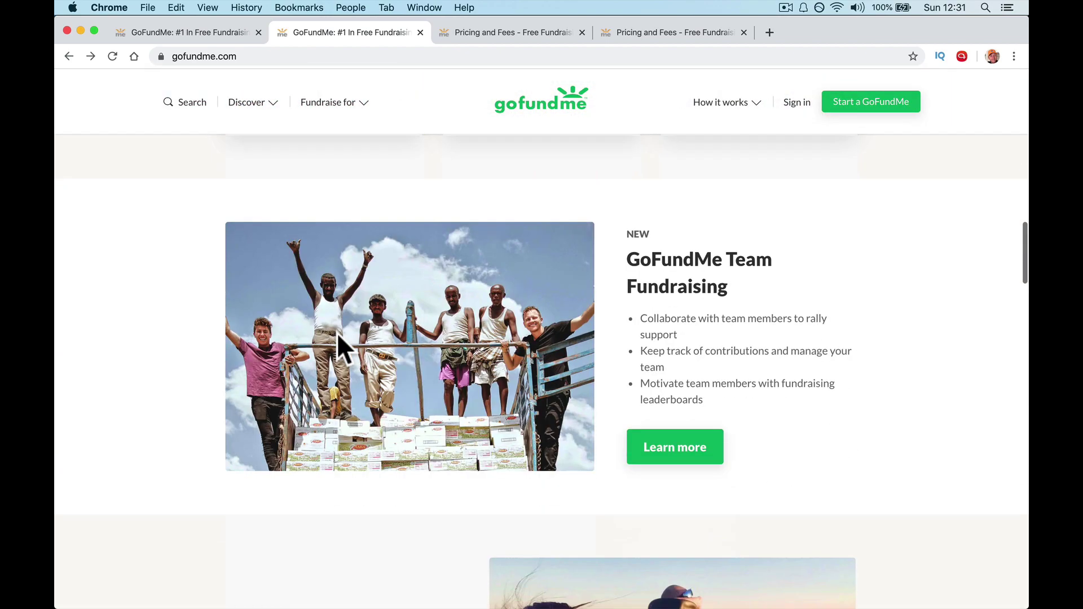
scroll(334, 317, down, 15)
scroll(336, 312, up, 5)
scroll(337, 313, up, 3)
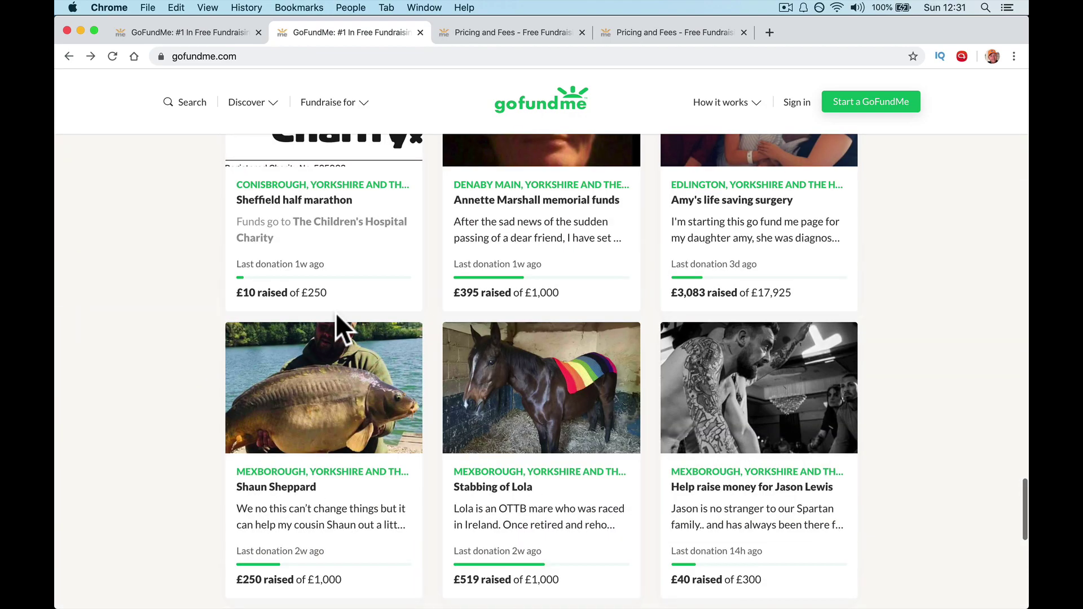
scroll(336, 313, down, 2)
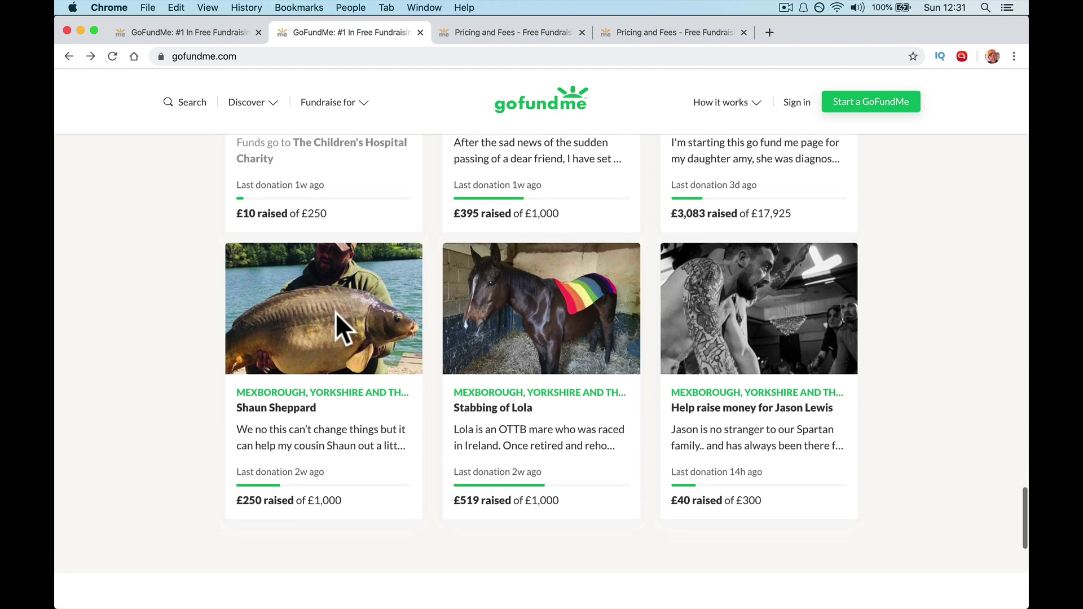
scroll(327, 416, up, 3)
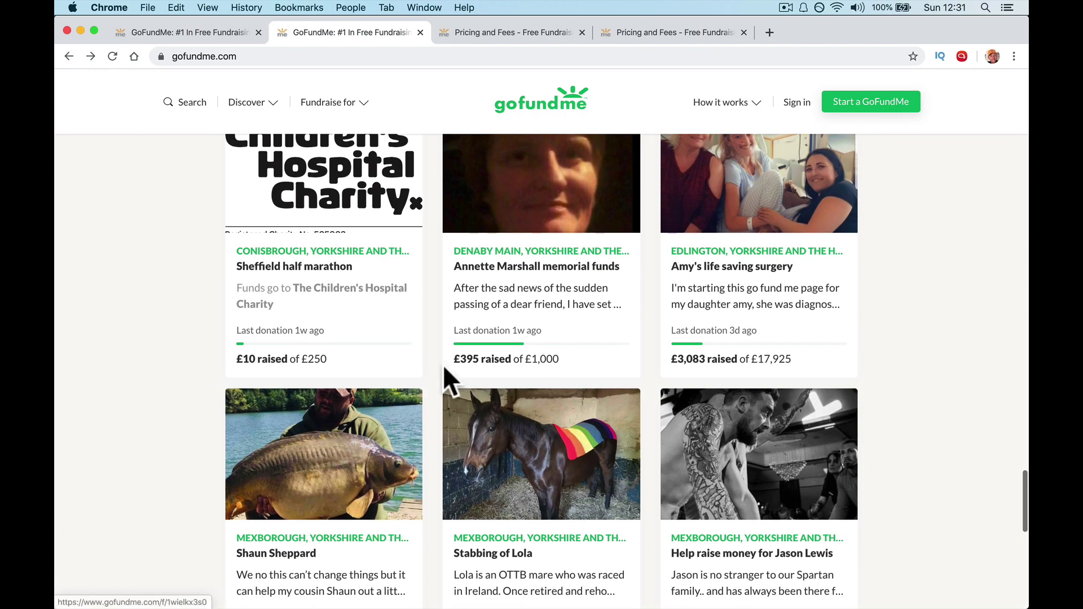
scroll(490, 446, up, 3)
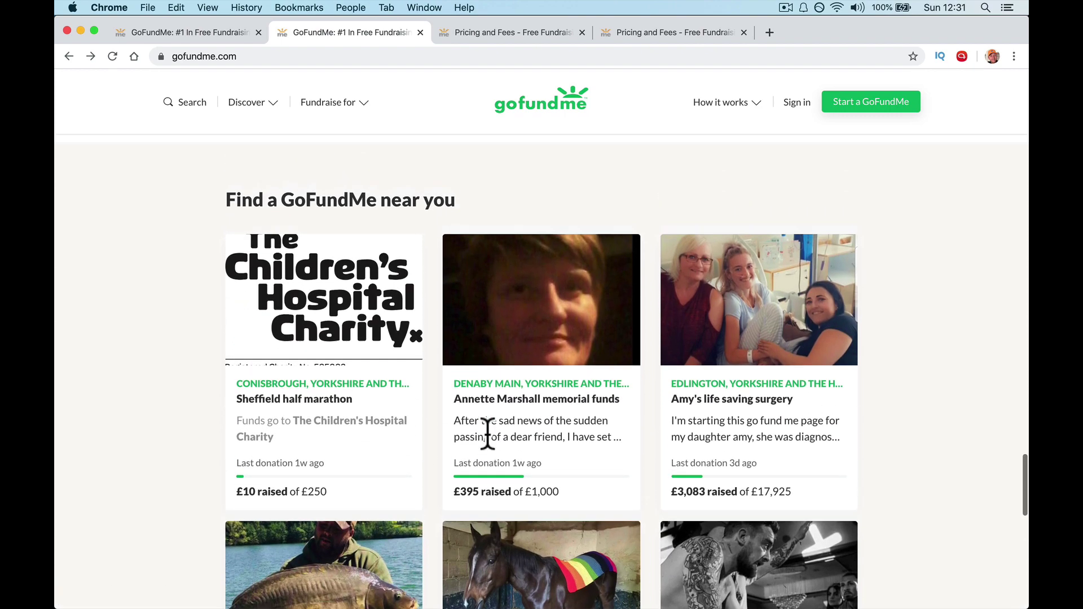
scroll(485, 431, down, 3)
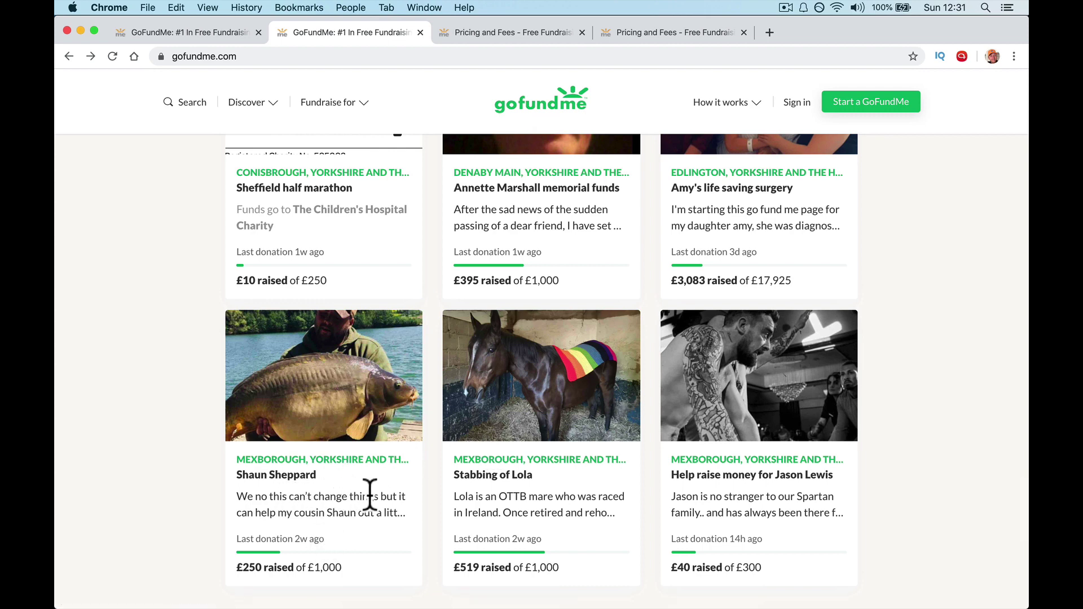
click(354, 450)
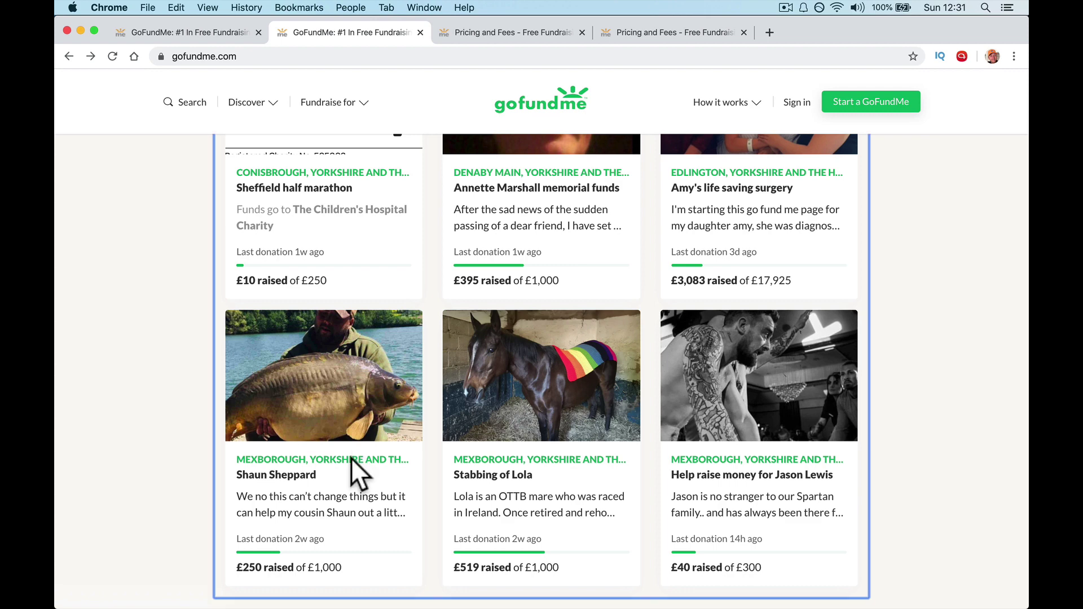
click(276, 489)
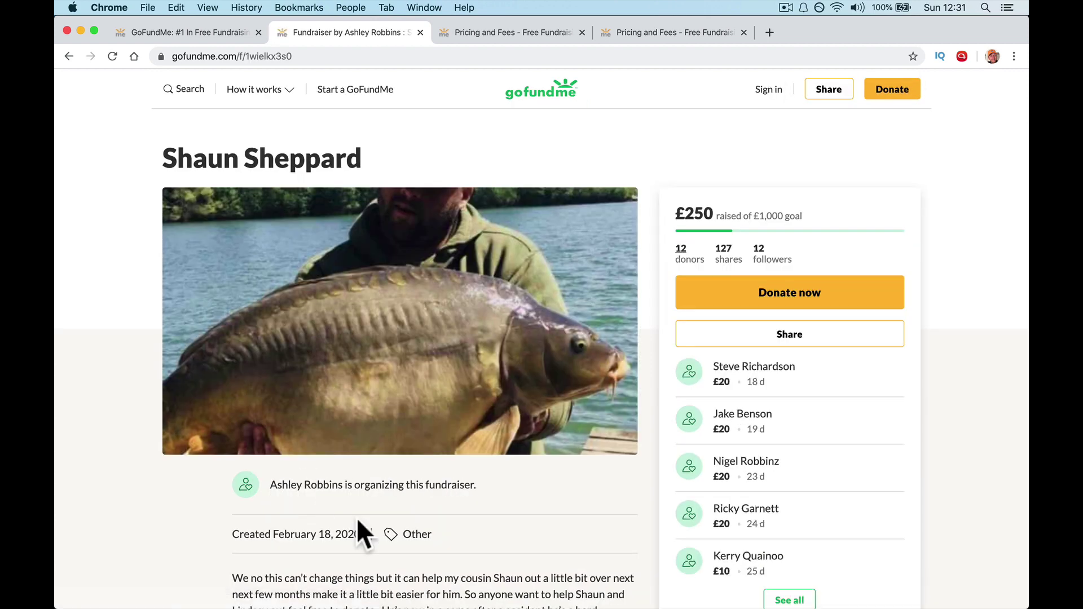
scroll(357, 517, down, 5)
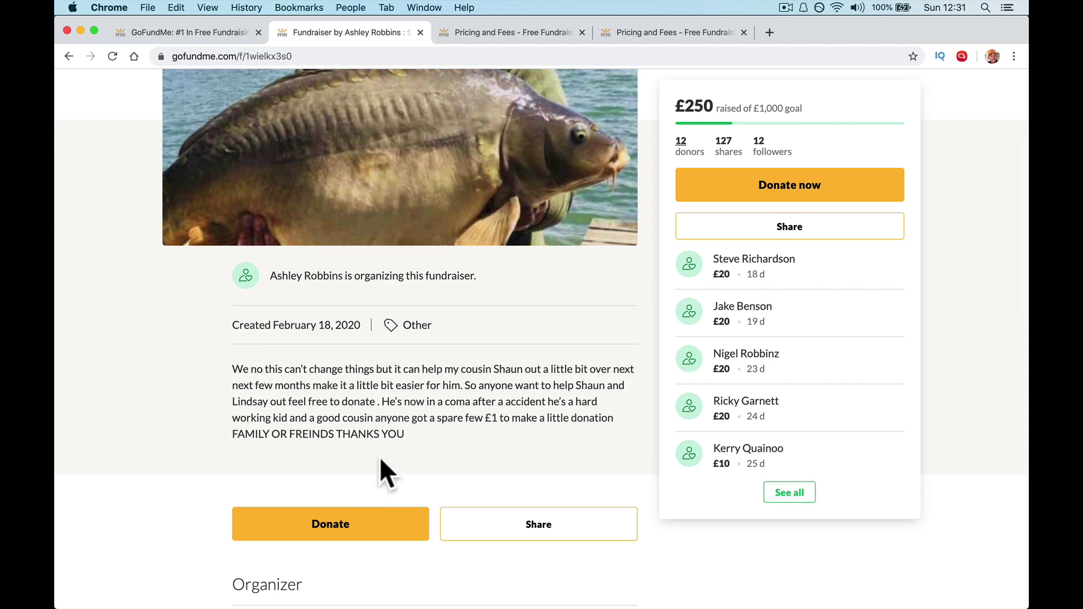
scroll(457, 399, up, 5)
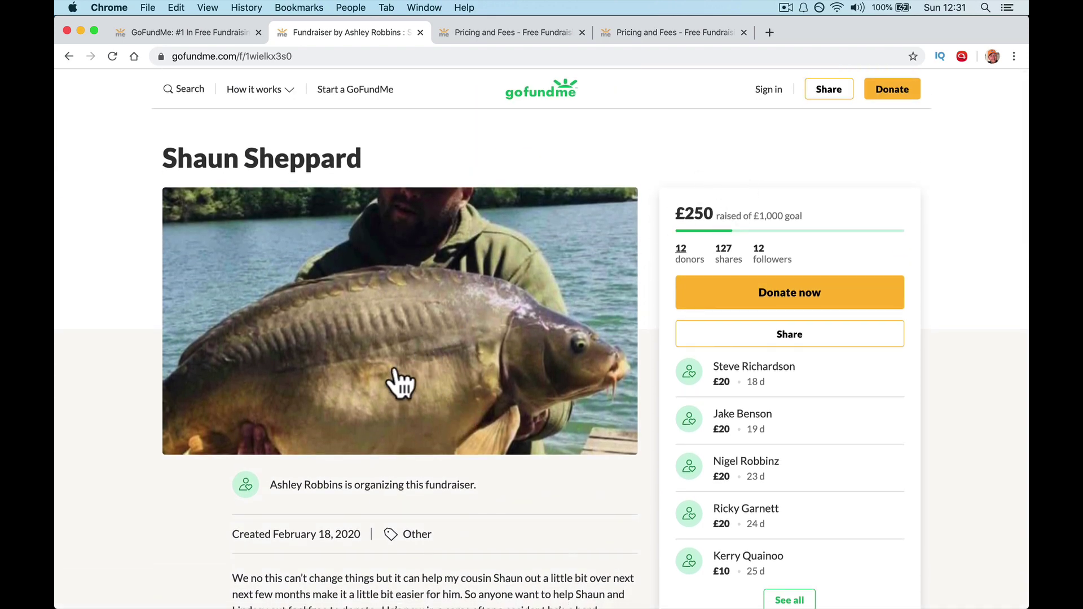
scroll(88, 305, down, 7)
scroll(140, 333, down, 7)
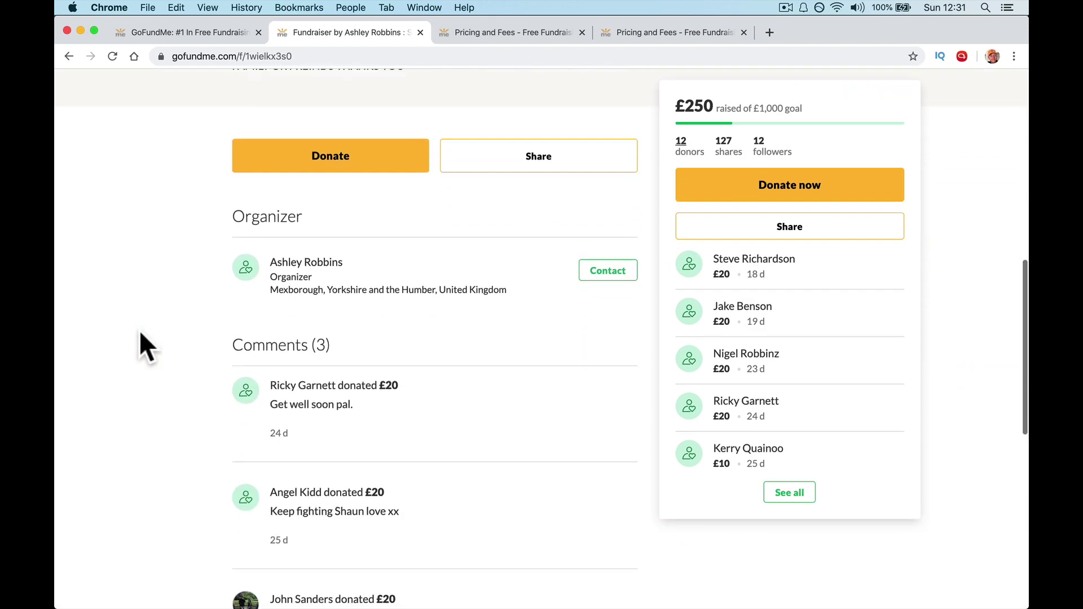
scroll(379, 454, down, 9)
scroll(378, 445, left, 5)
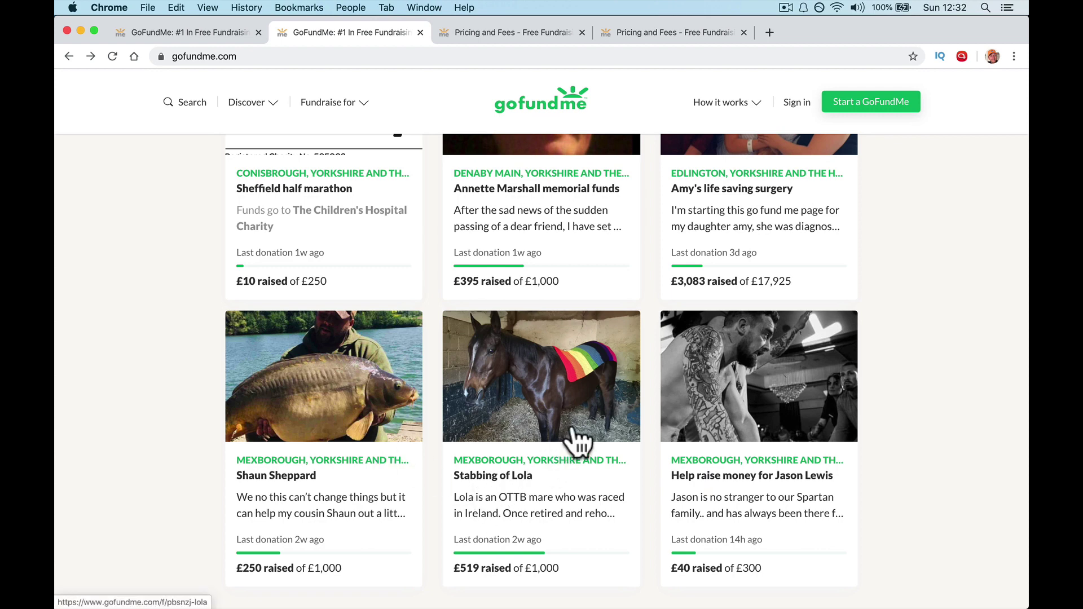
Open the Stabbing of Lola fundraiser from the homepage's nearby fundraisers
scroll(575, 442, up, 3)
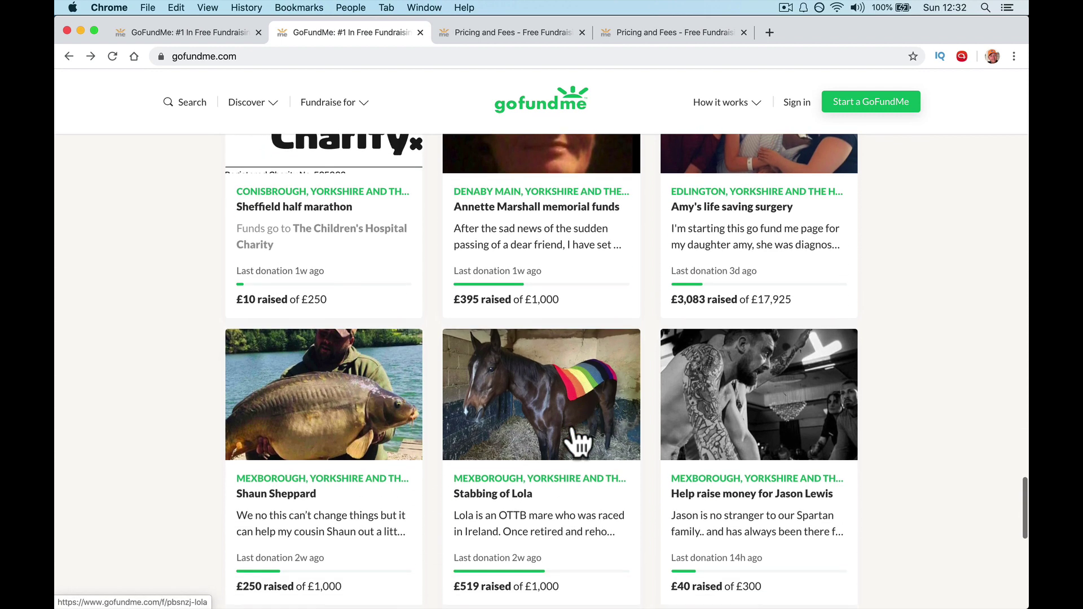
scroll(578, 443, down, 3)
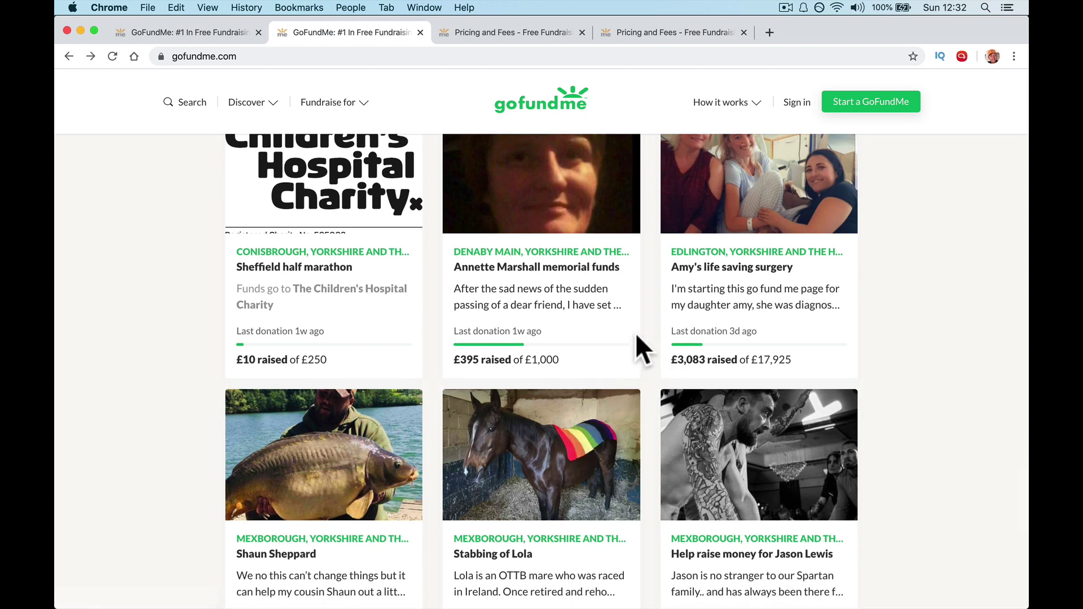
scroll(635, 333, down, 3)
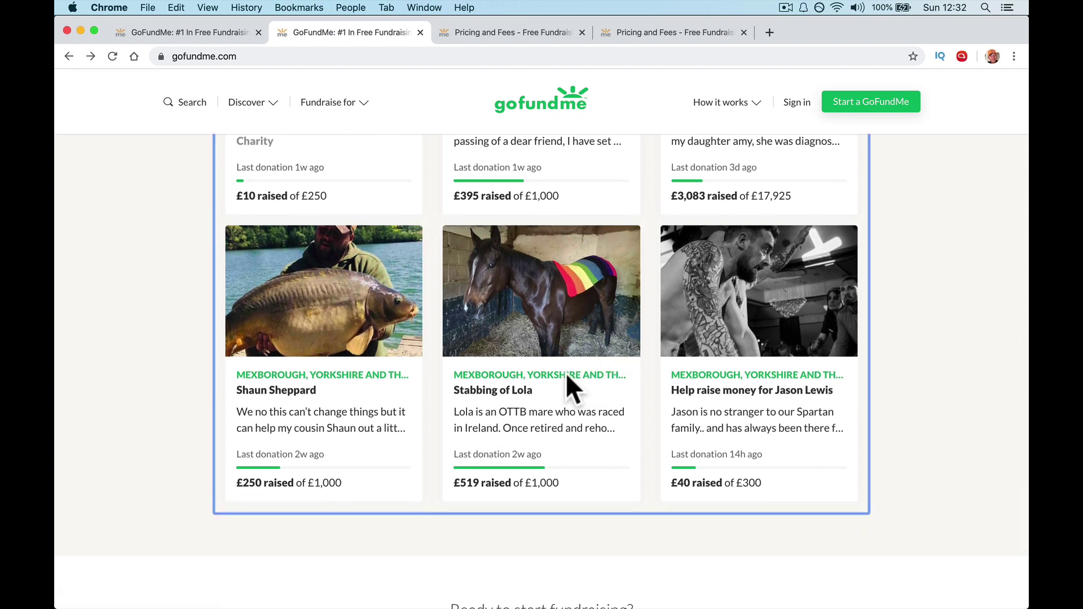
click(516, 393)
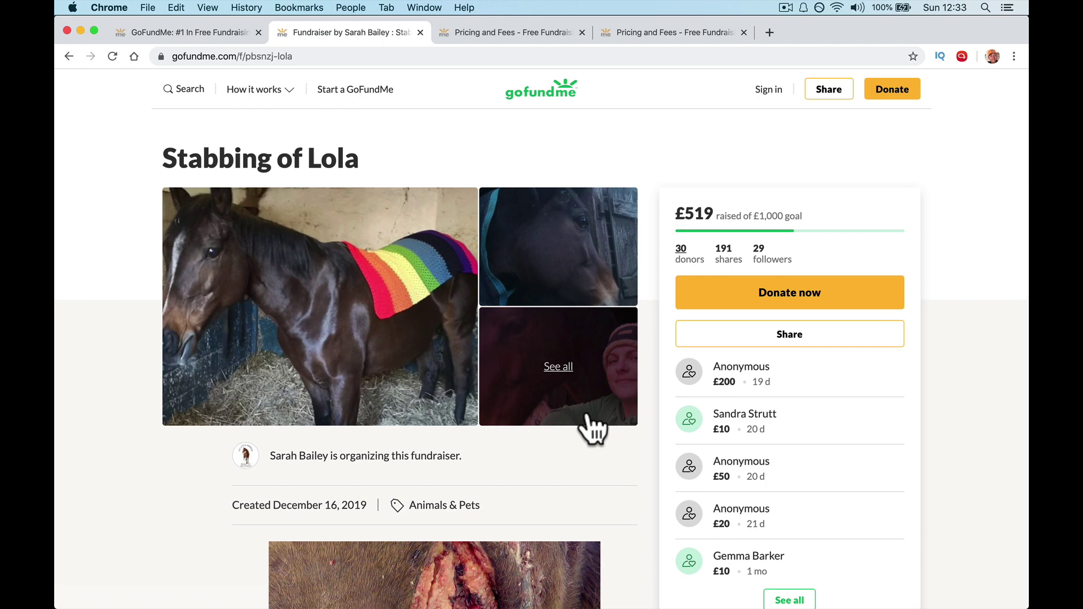
Read through the fundraiser's updates and comments, then go back to the homepage
scroll(585, 415, down, 5)
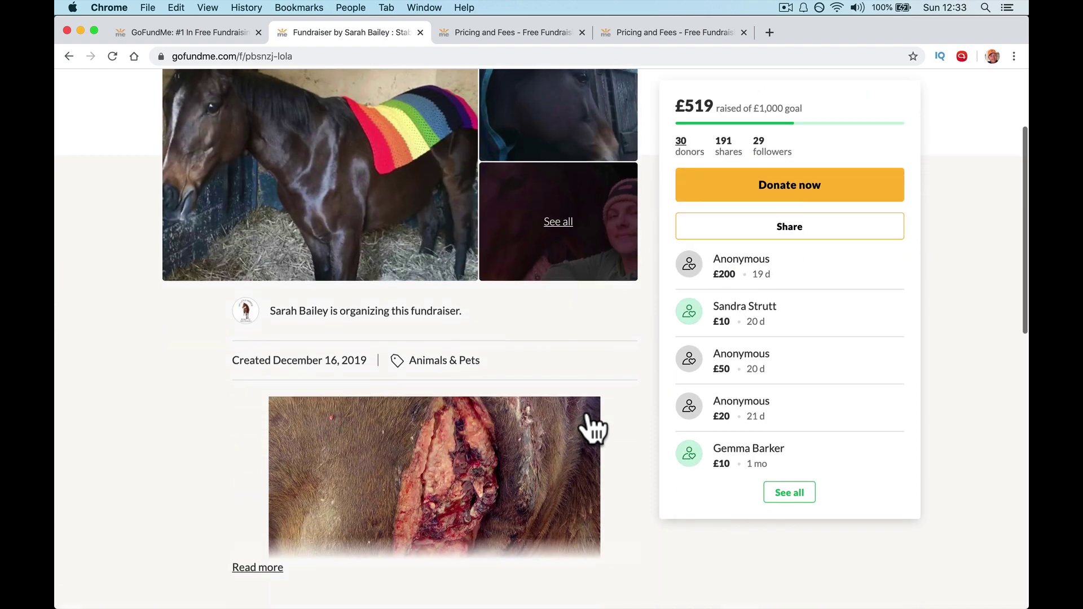
scroll(587, 410, down, 18)
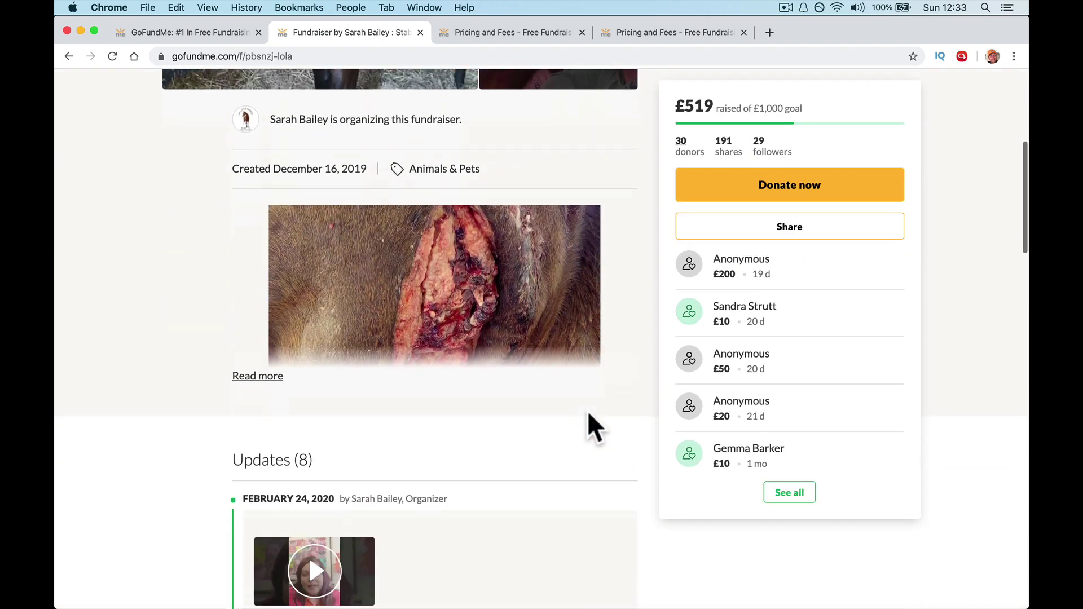
scroll(587, 410, down, 2)
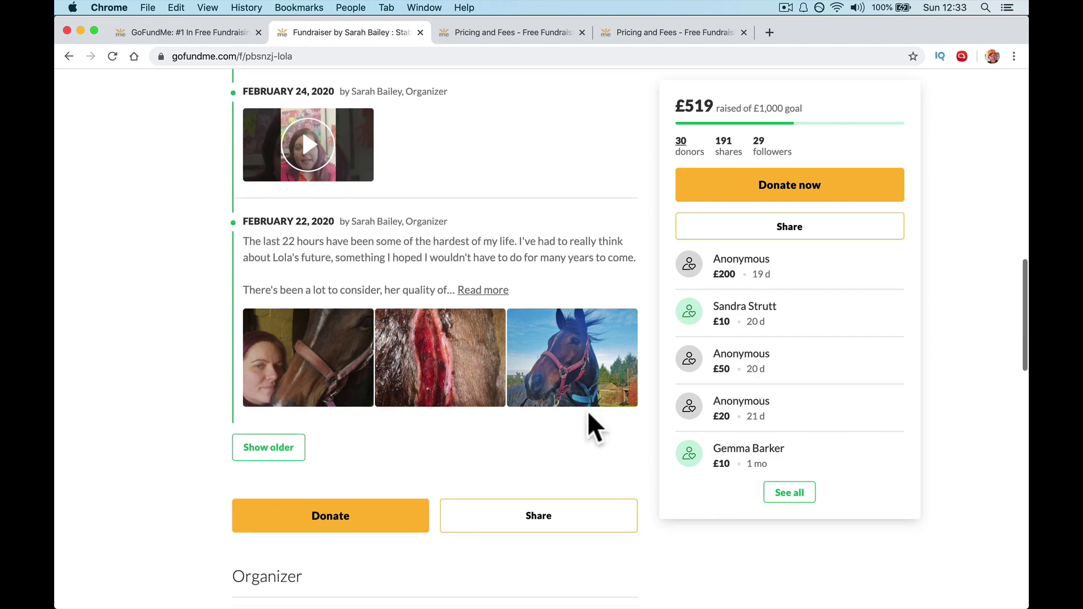
scroll(587, 410, down, 10)
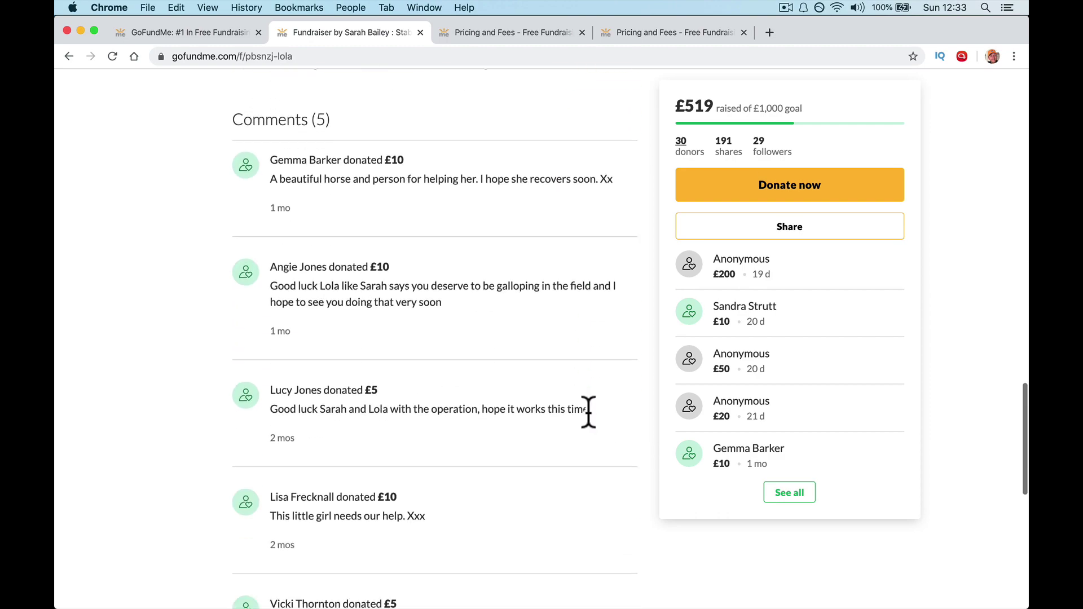
scroll(587, 414, up, 11)
scroll(589, 417, up, 15)
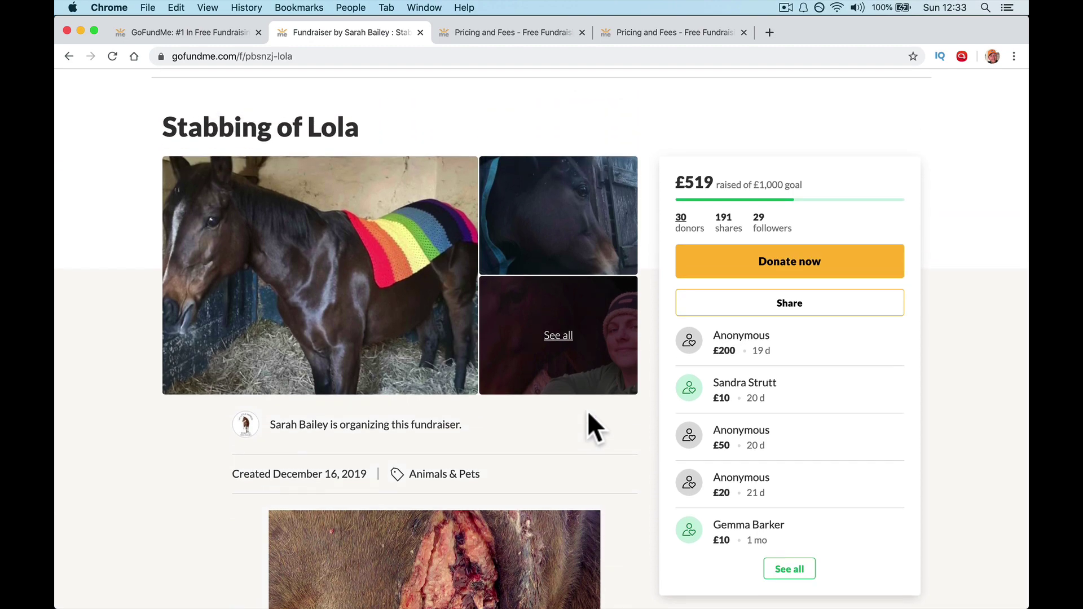
scroll(587, 410, left, 5)
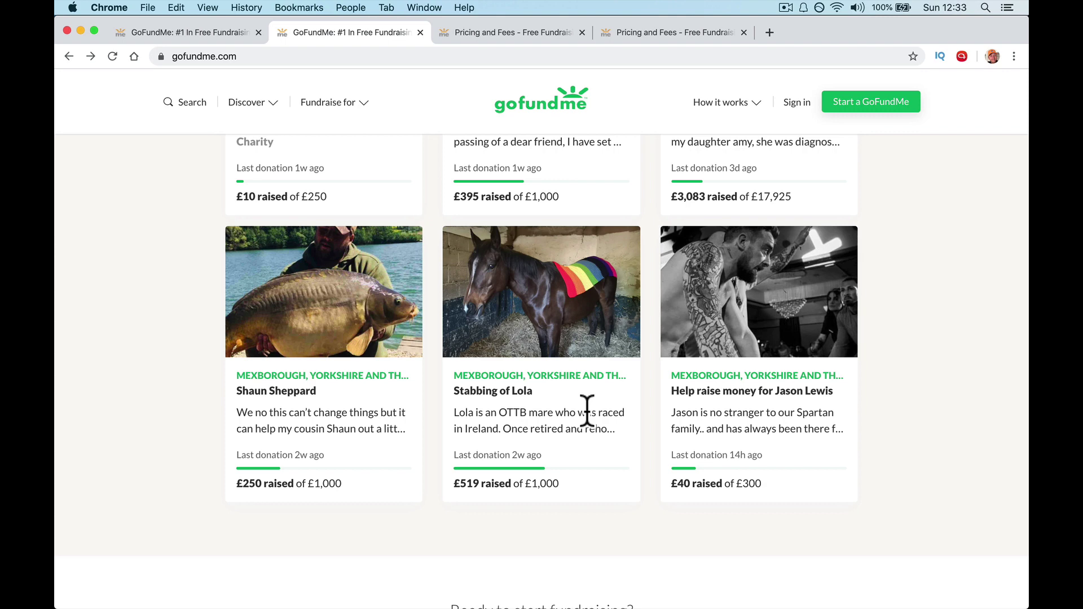
scroll(587, 410, up, 5)
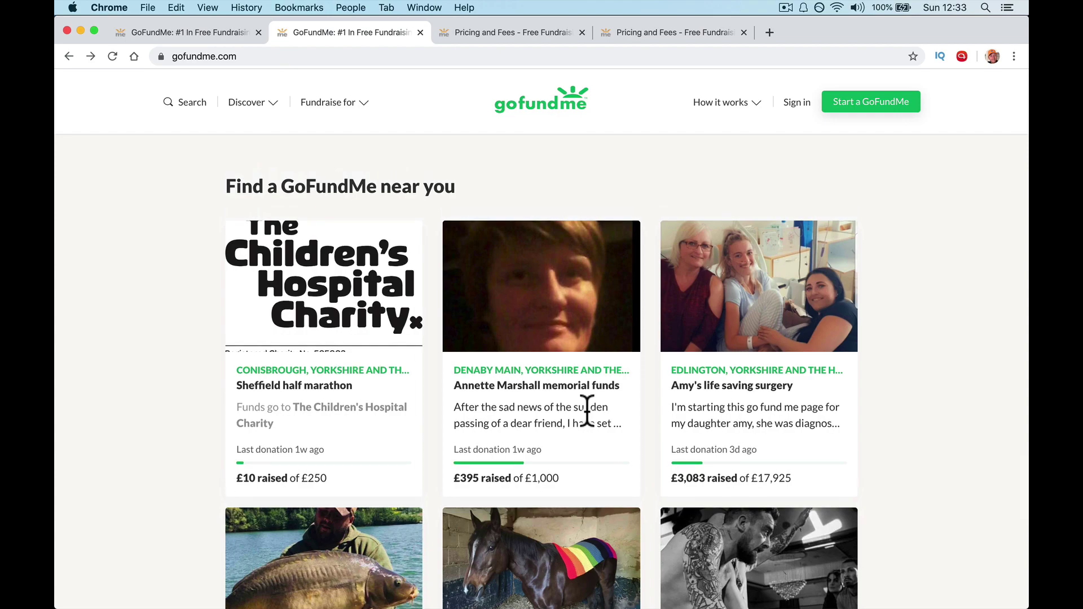
scroll(586, 410, up, 15)
scroll(586, 411, down, 6)
scroll(586, 428, up, 1)
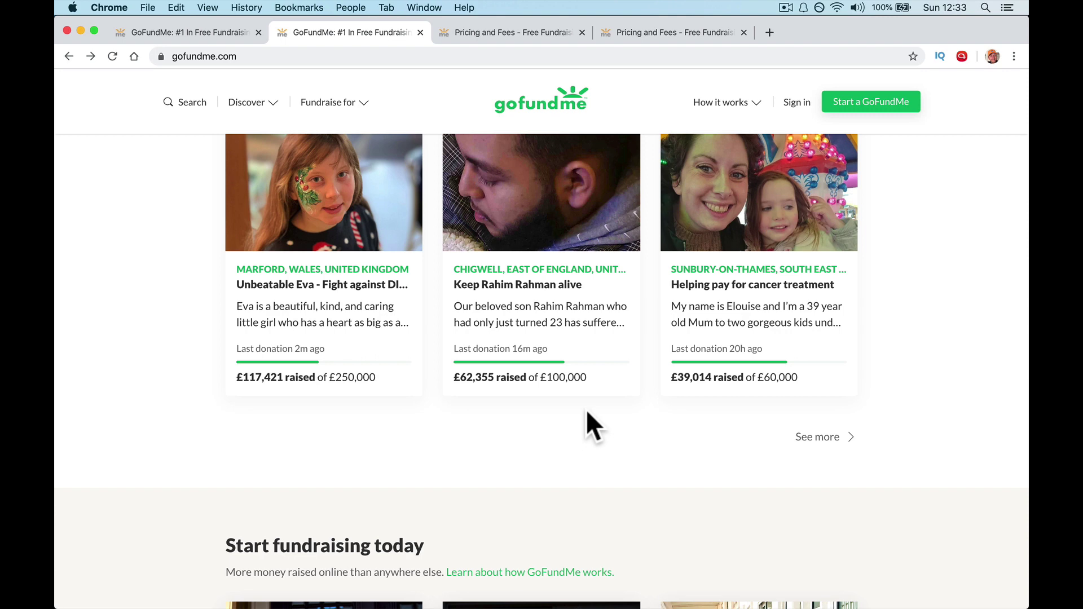
scroll(587, 412, up, 7)
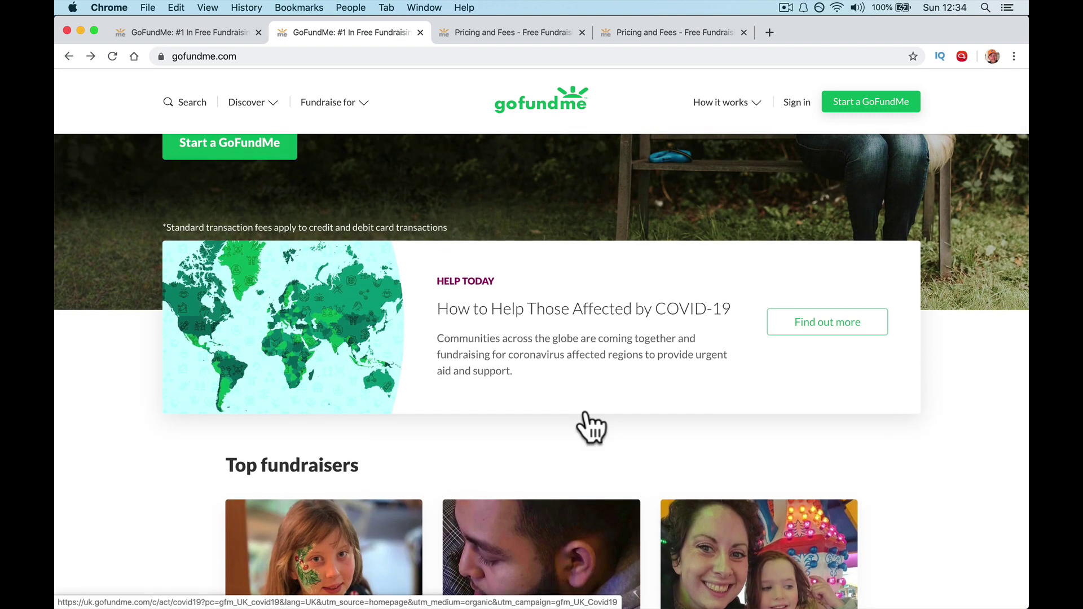
Open the COVID-19 help page from its banner and scroll to the fundraiser cards
scroll(585, 411, up, 3)
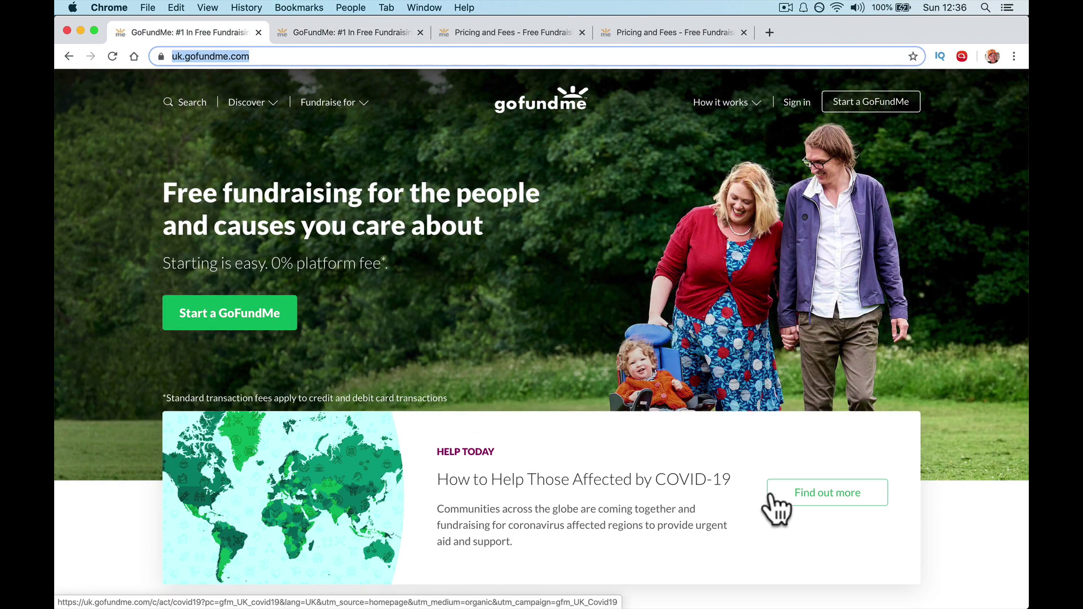
click(776, 499)
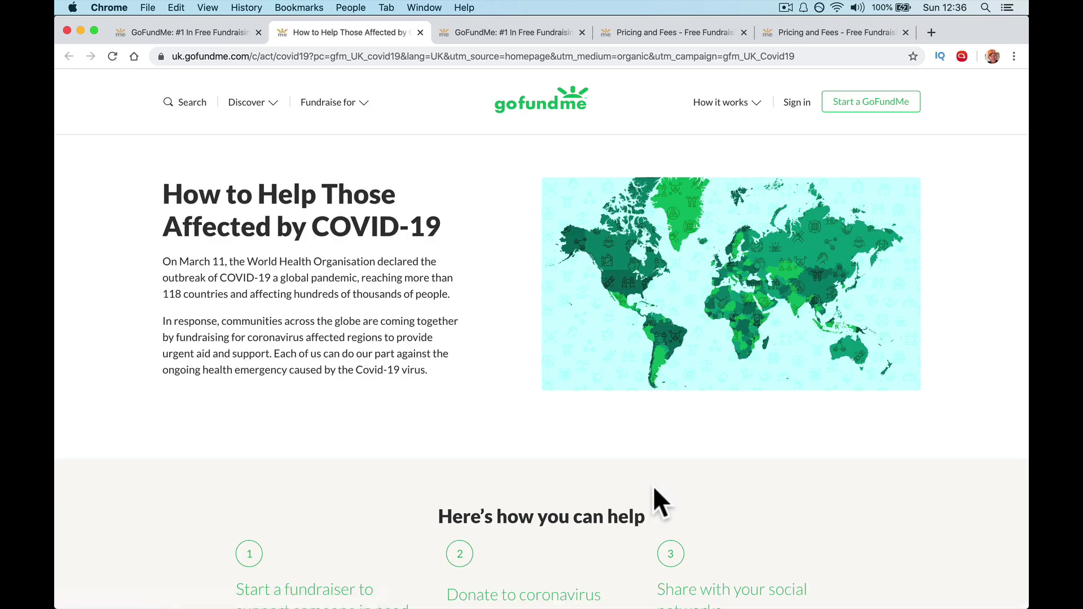
scroll(653, 488, down, 3)
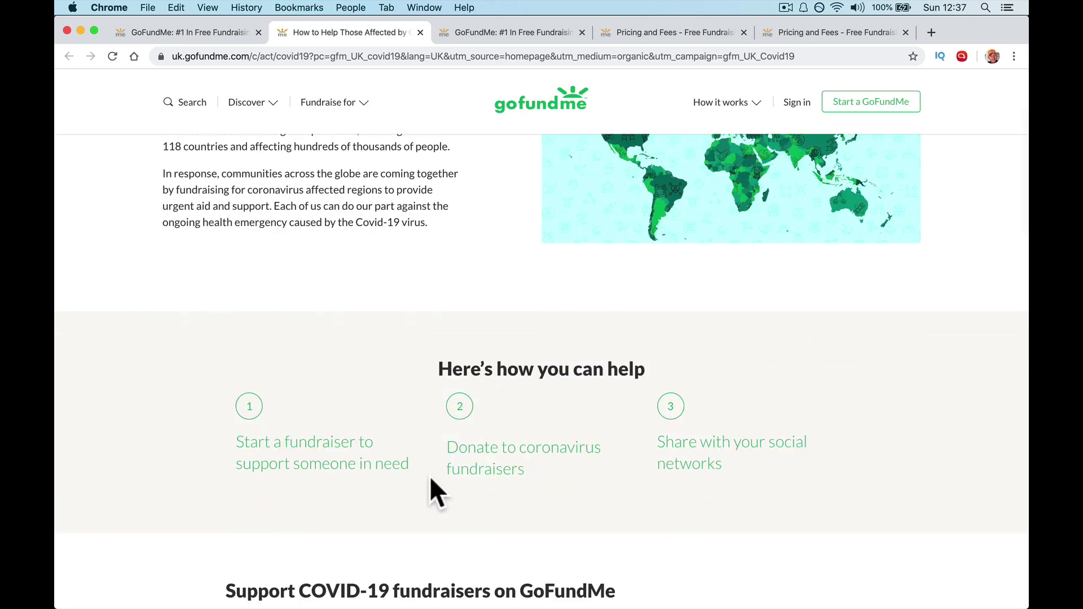
scroll(527, 474, down, 5)
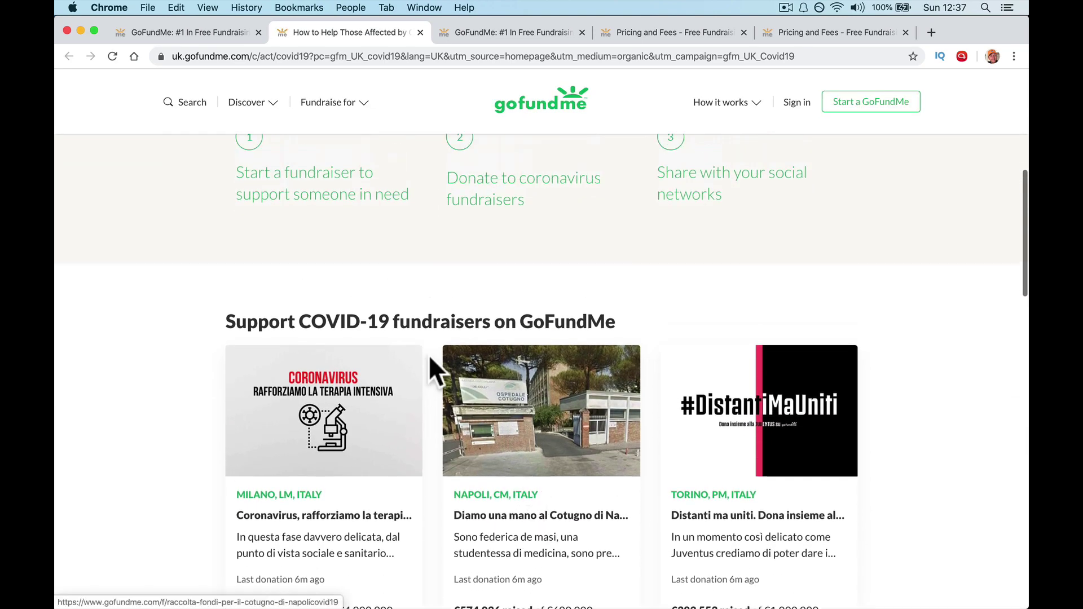
scroll(420, 390, down, 3)
scroll(421, 395, down, 2)
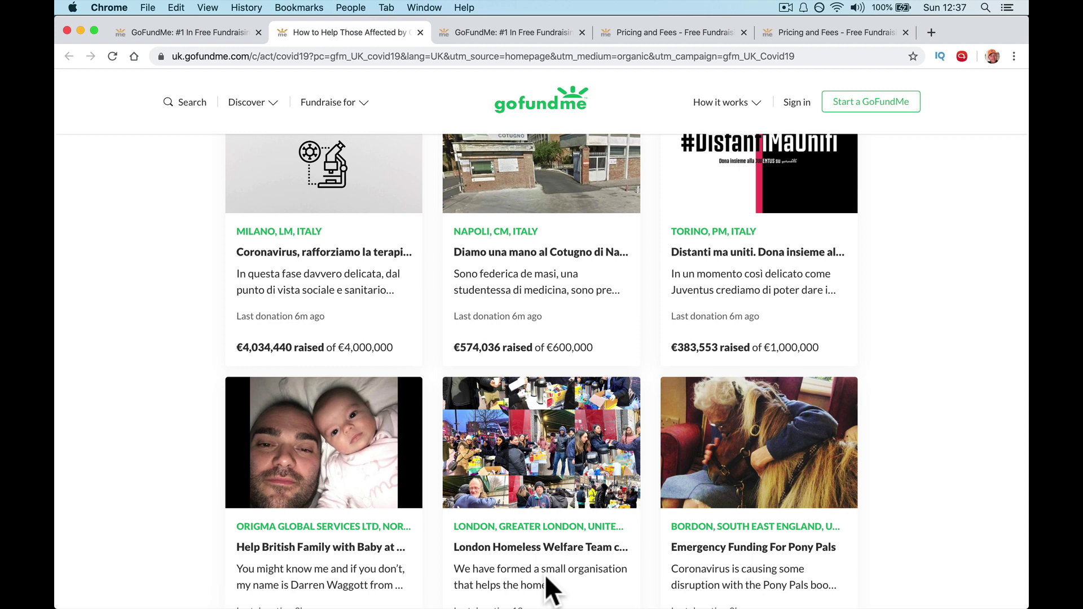
Browse the Pony Pals fundraiser (£1,912 of £2,000): story, organizer and comments
click(730, 498)
scroll(386, 474, down, 4)
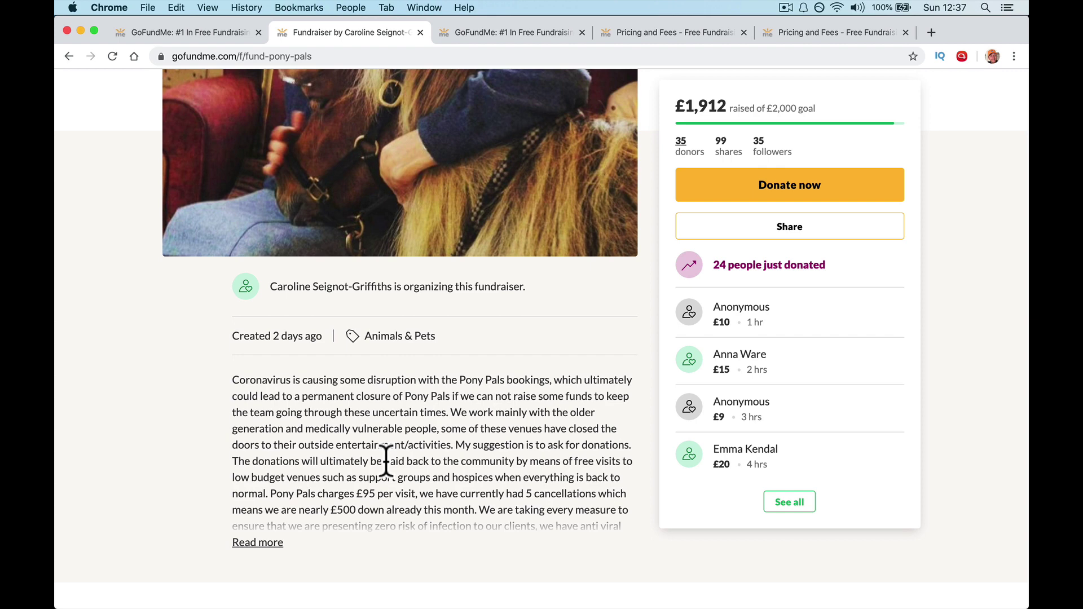
scroll(449, 476, up, 3)
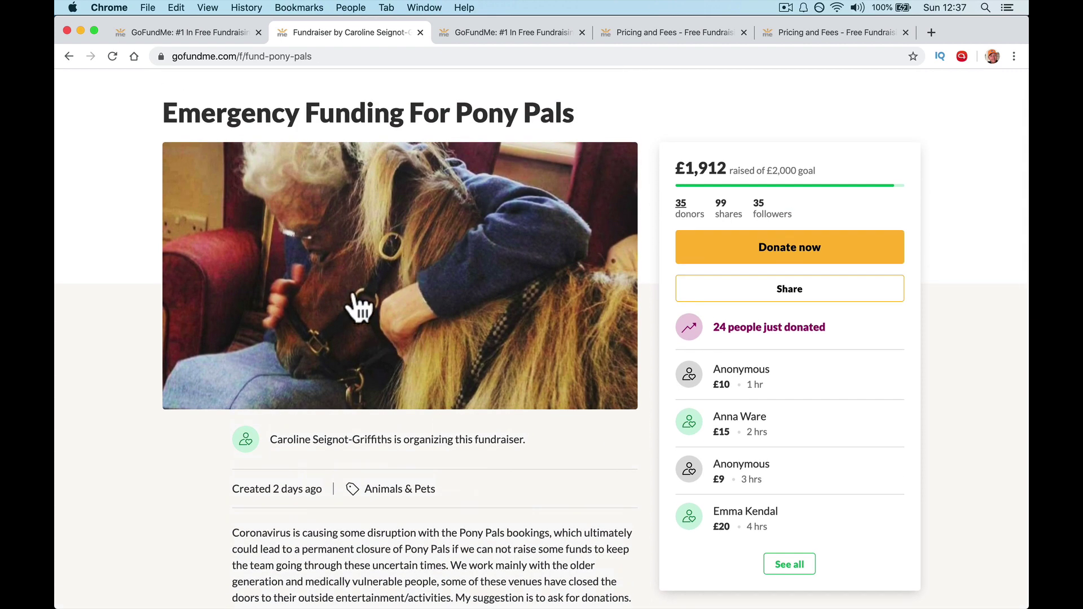
scroll(496, 507, down, 1)
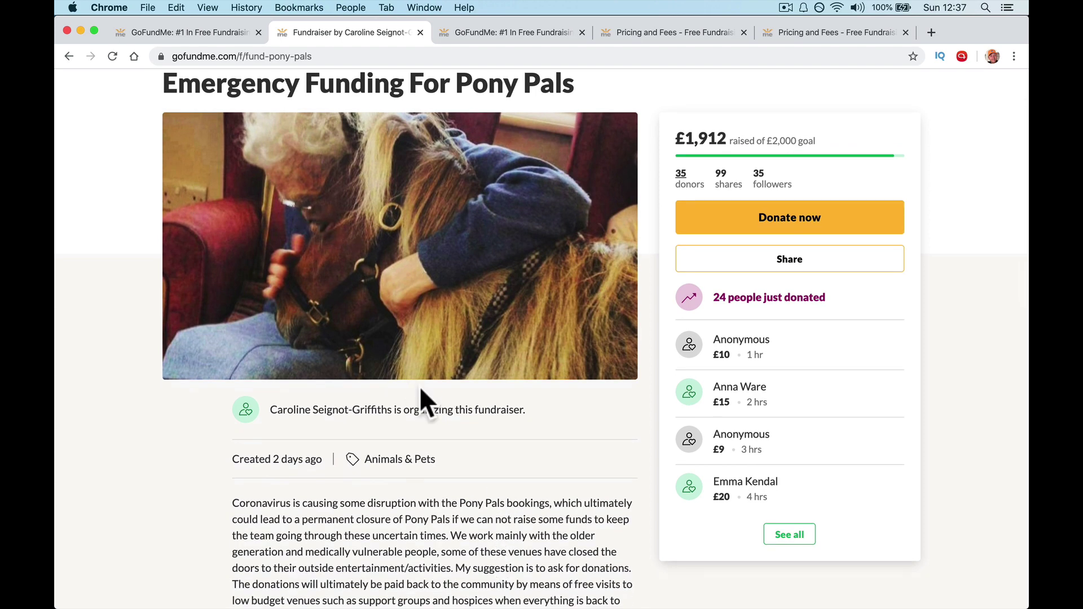
scroll(420, 388, down, 4)
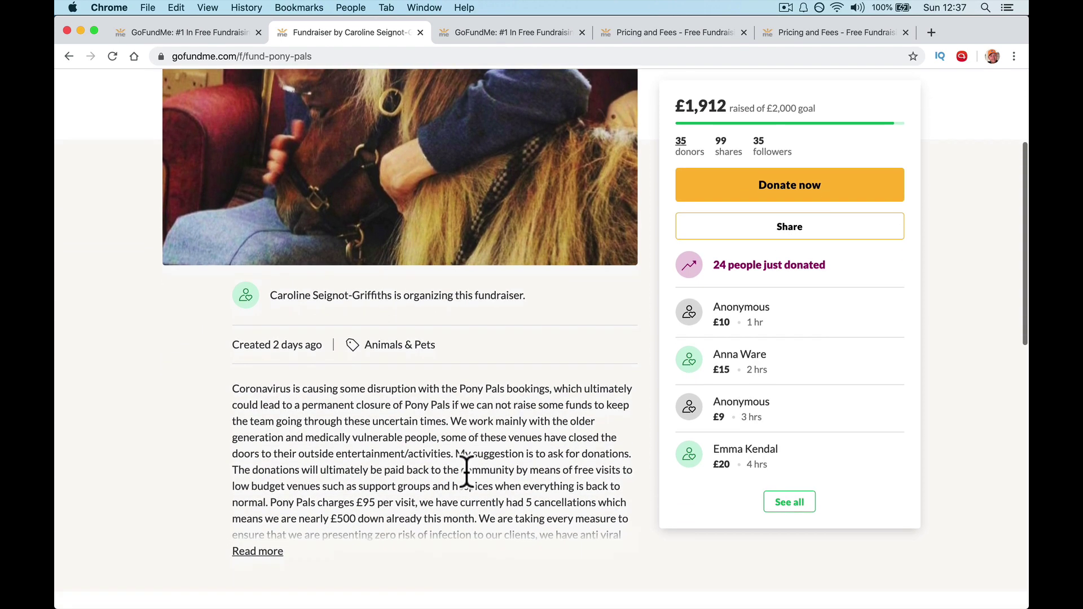
scroll(467, 471, up, 4)
scroll(467, 471, up, 1)
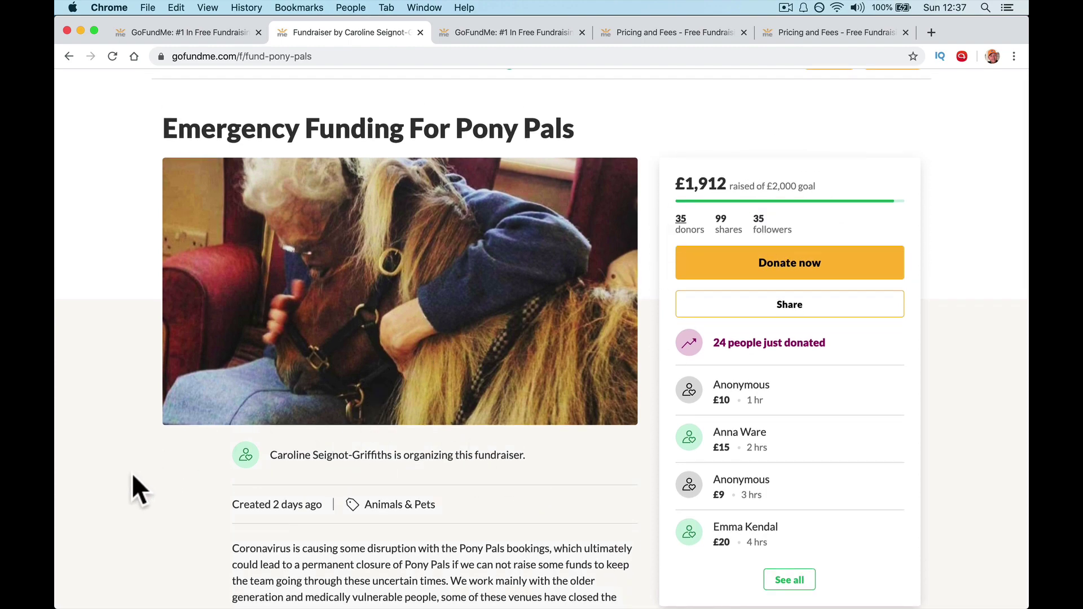
scroll(132, 473, down, 15)
scroll(132, 474, up, 7)
Return to the COVID-19 listing and scroll down through its fundraisers
scroll(131, 472, up, 10)
scroll(131, 473, left, 5)
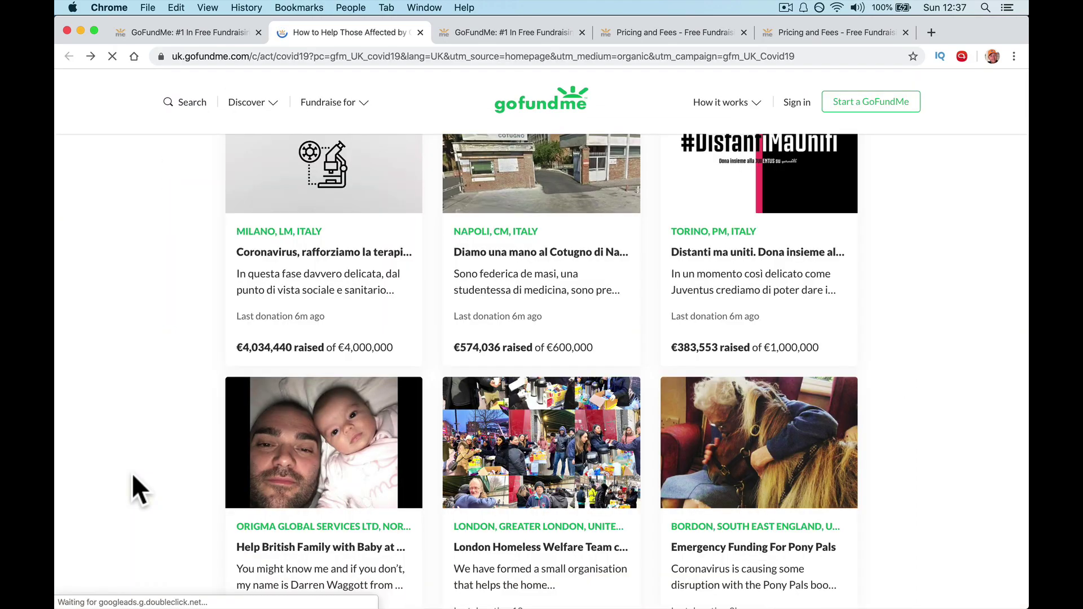
scroll(276, 479, down, 8)
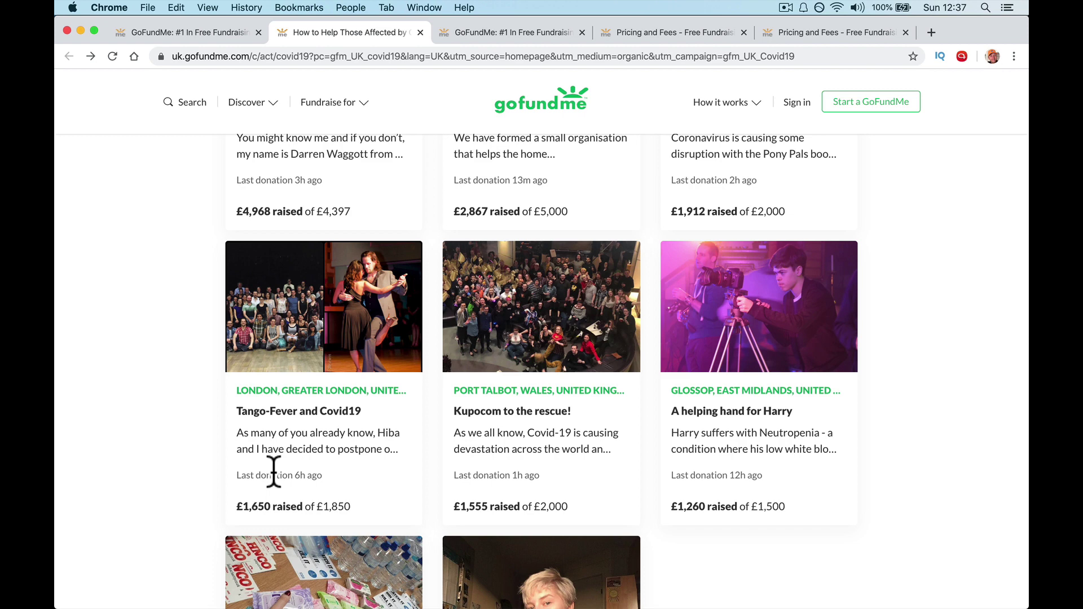
scroll(304, 457, down, 2)
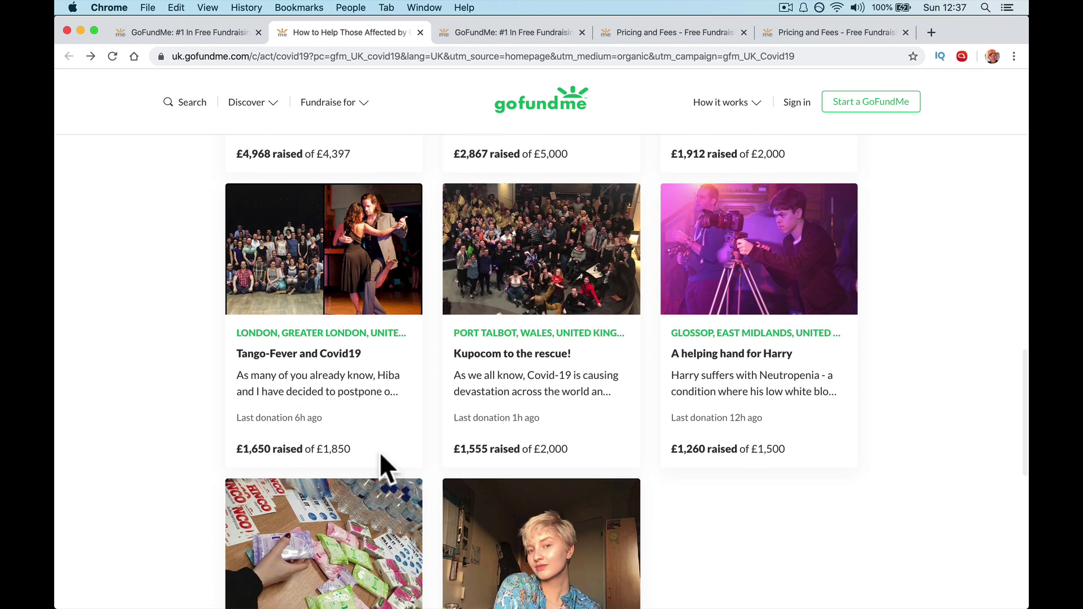
scroll(380, 466, down, 3)
scroll(381, 465, down, 2)
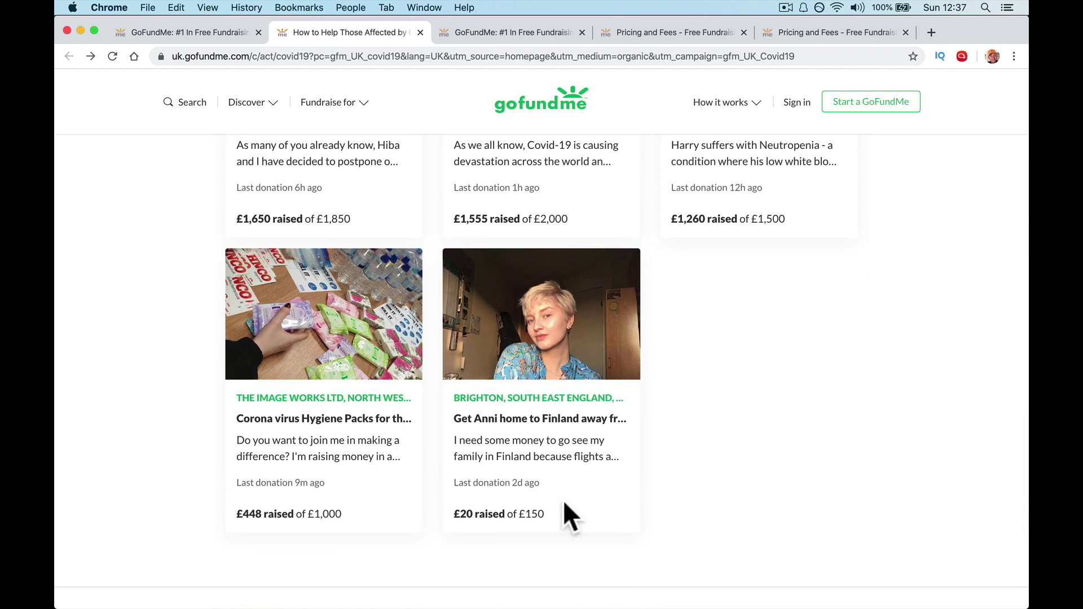
View the Finland fundraiser (£20 of £150), then go back to the top of the COVID-19 page
click(565, 448)
scroll(564, 468, down, 3)
scroll(501, 502, down, 3)
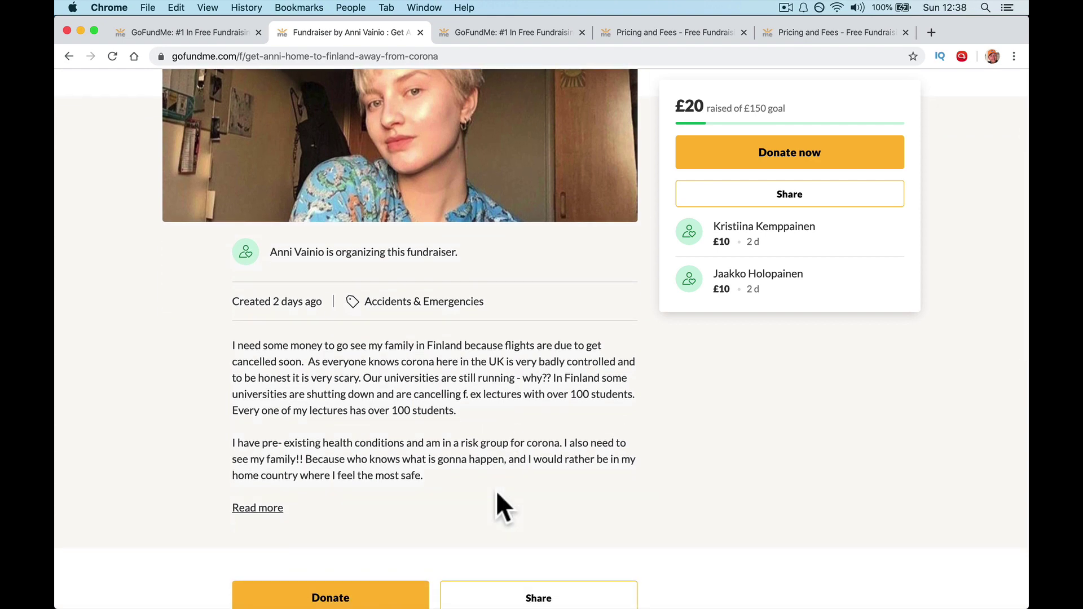
scroll(556, 367, up, 5)
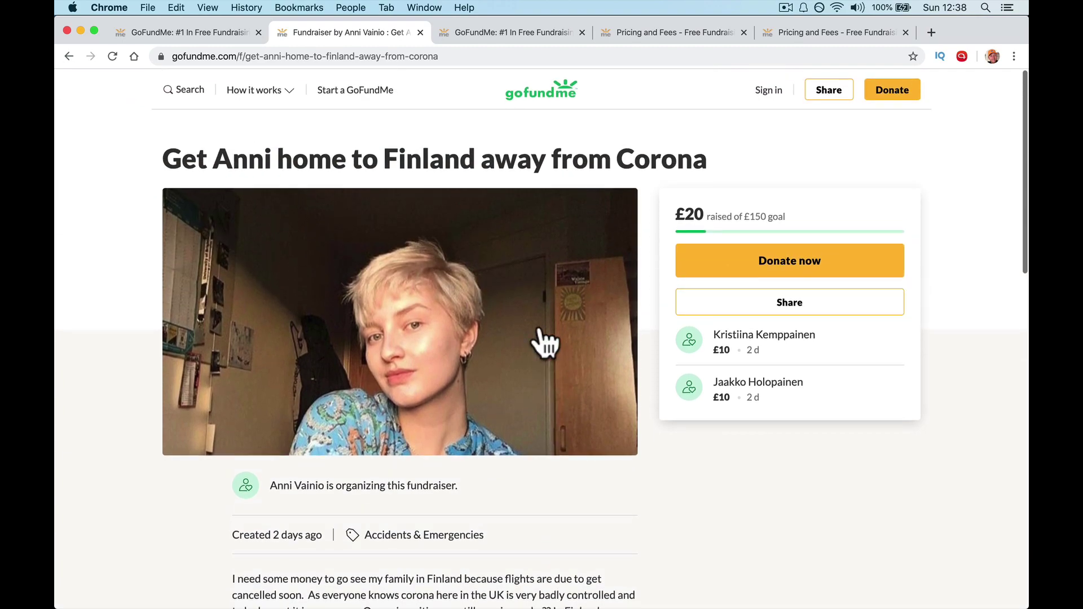
scroll(271, 314, left, 5)
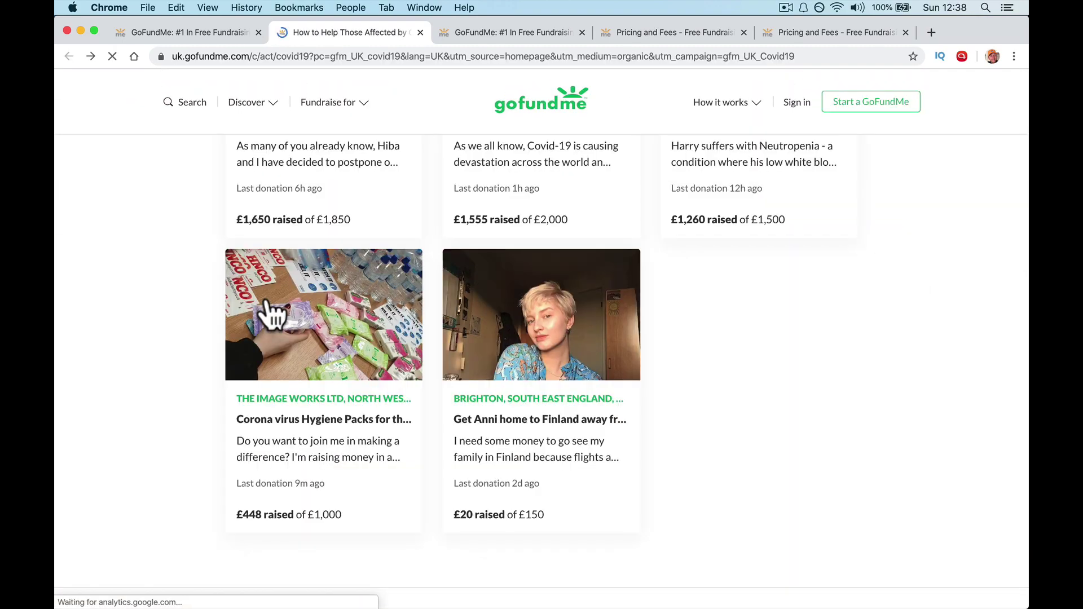
scroll(256, 223, up, 10)
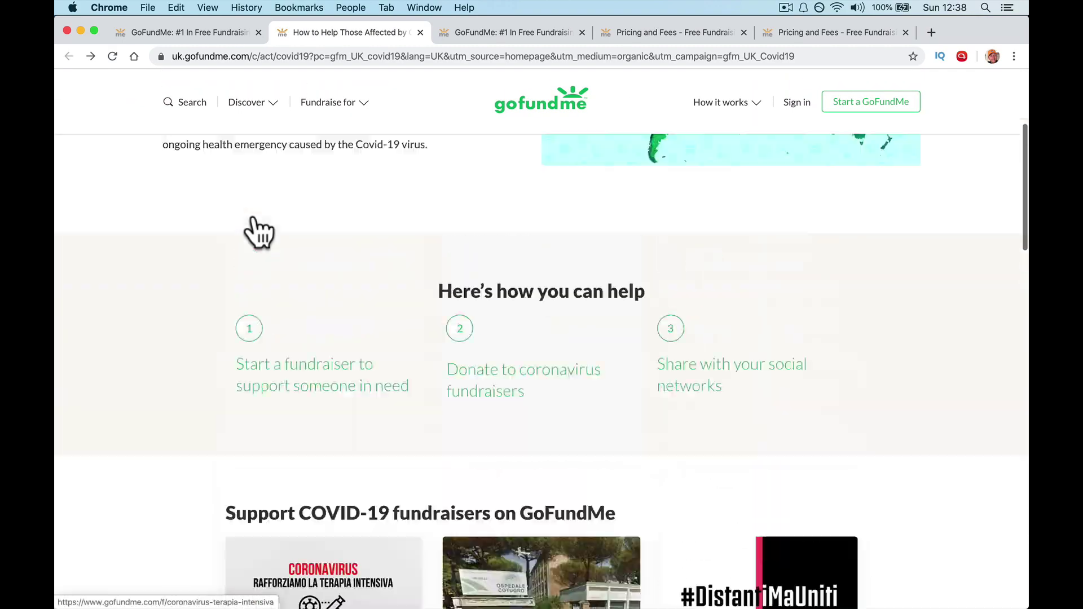
scroll(253, 219, up, 3)
scroll(254, 209, down, 5)
scroll(253, 225, up, 5)
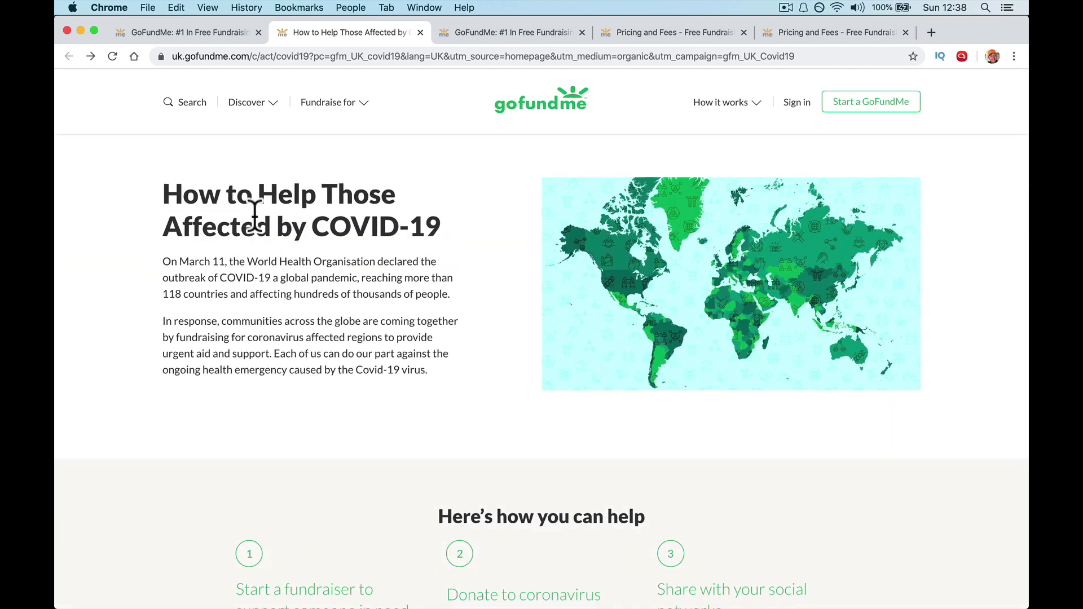
Start a new fundraiser titled 'Need A New Camera For Youtube Videos'
key(super+bracketright)
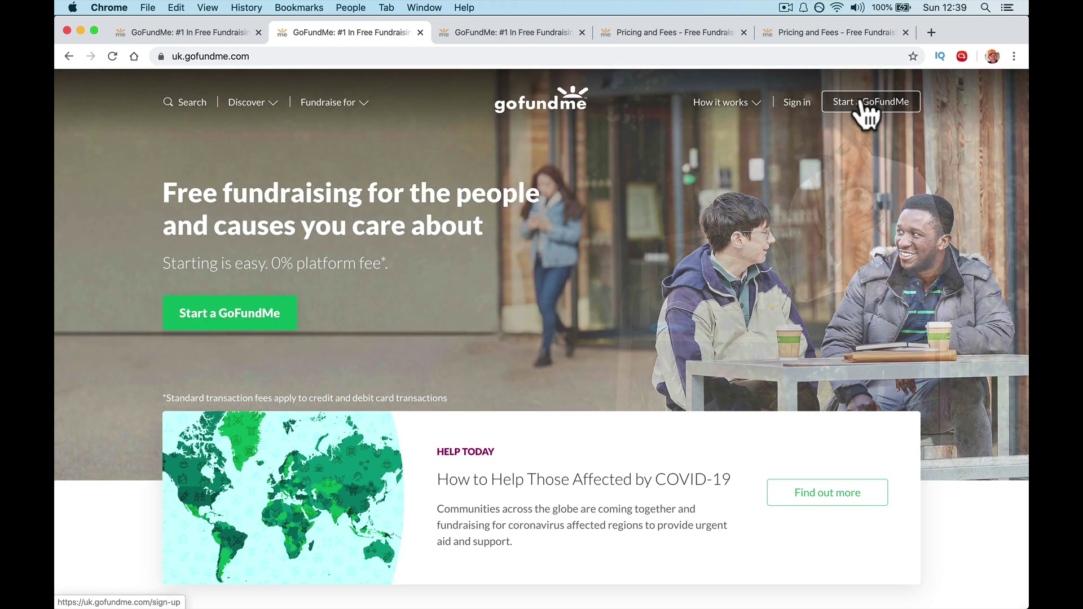
click(863, 107)
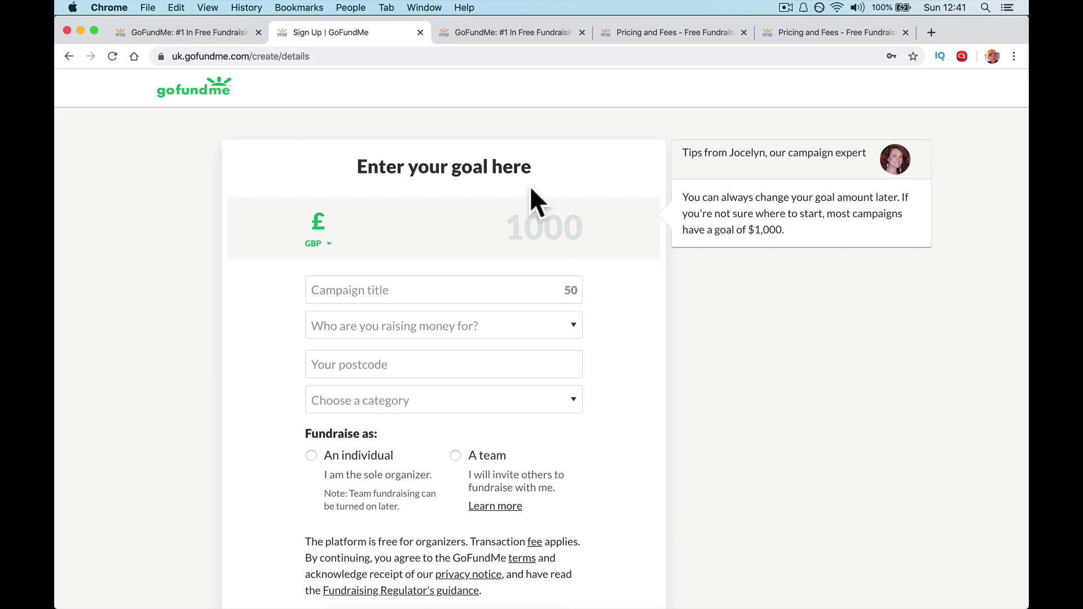
double_click(513, 166)
click(503, 221)
click(489, 288)
text(Need)
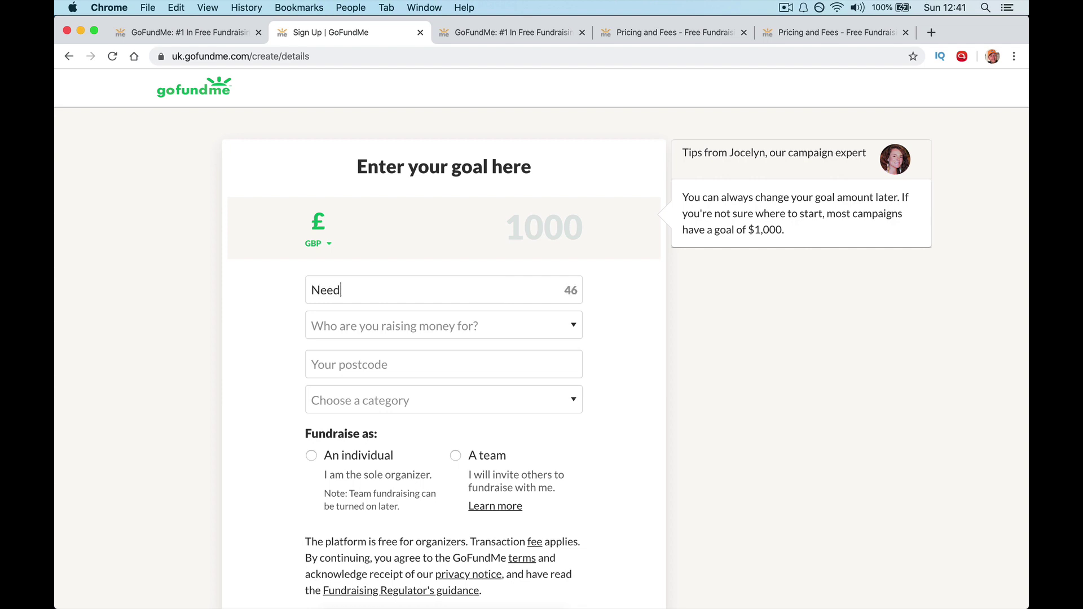
text( A New Camera Fo)
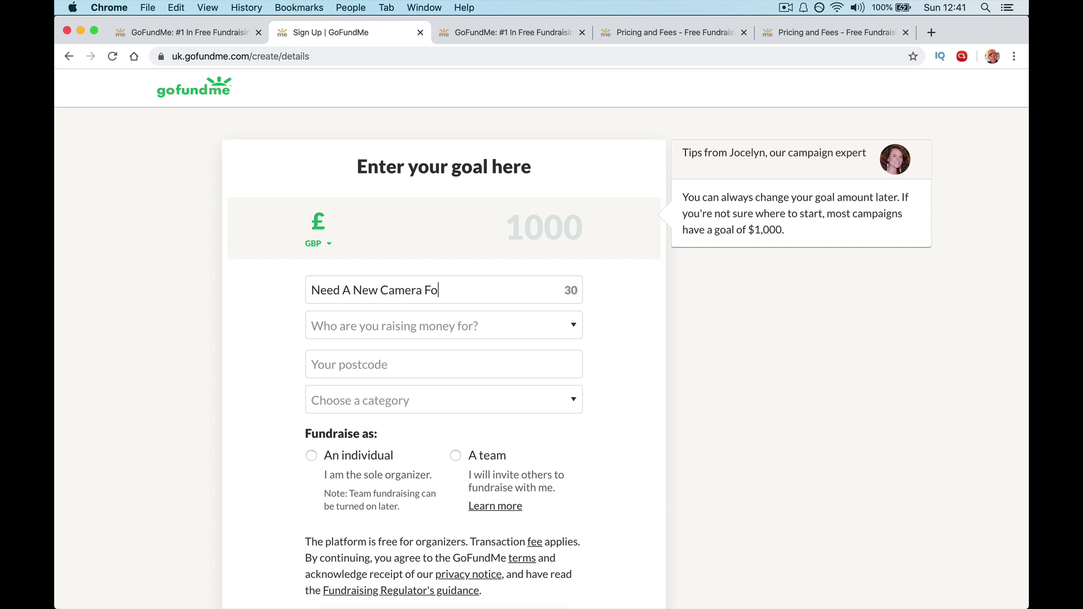
text(r Youtube Videos)
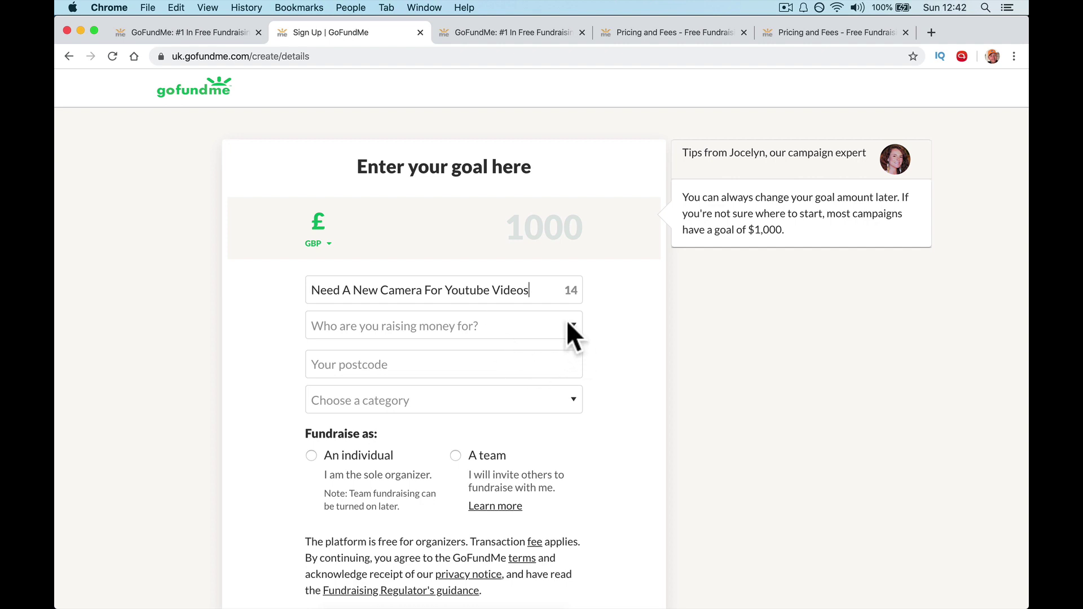
Set the fundraiser as for 'Myself or someone else' and enter the organiser's postcode, choosing the Doncaster suggestion
click(566, 320)
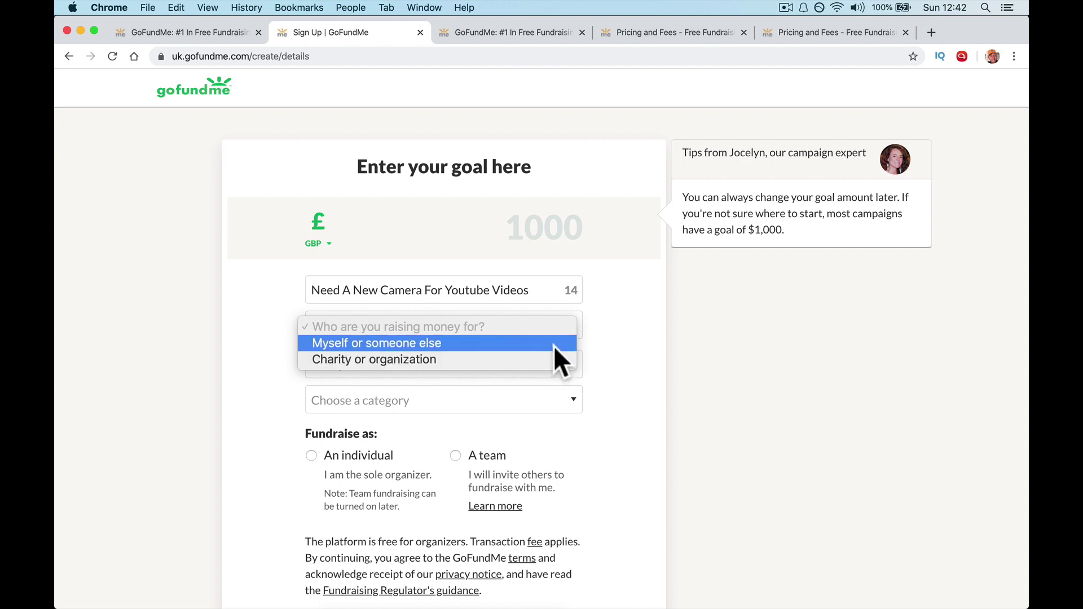
click(554, 345)
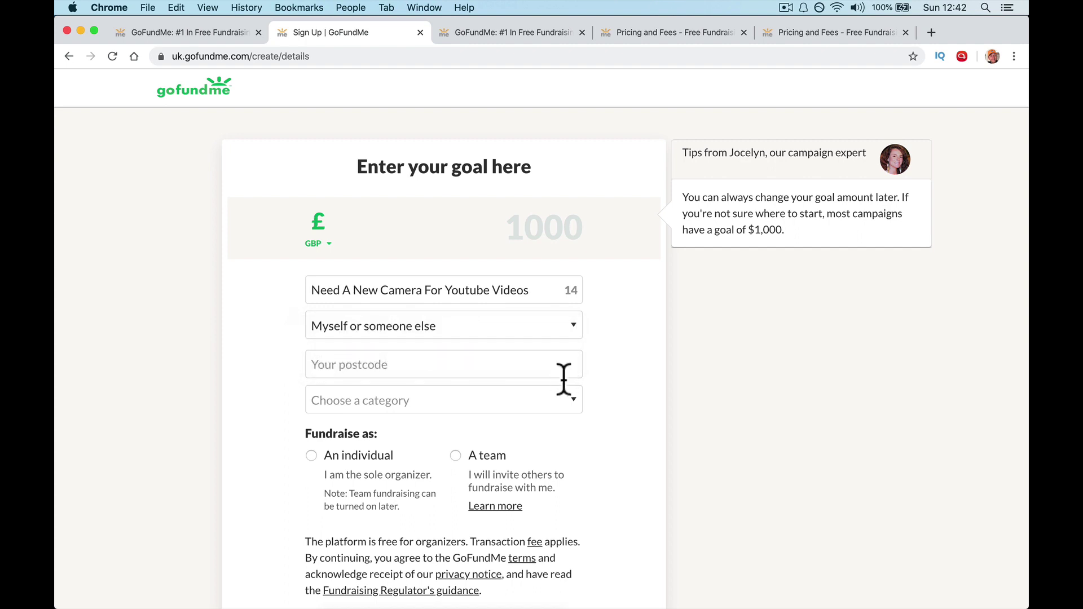
click(509, 332)
text(Dn)
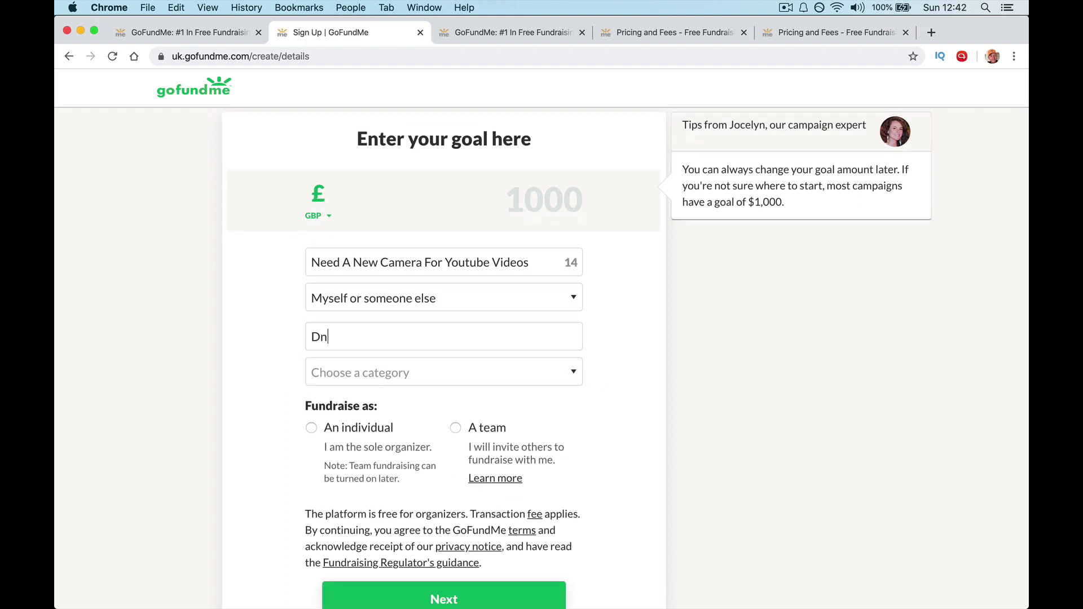
text(D9PP)
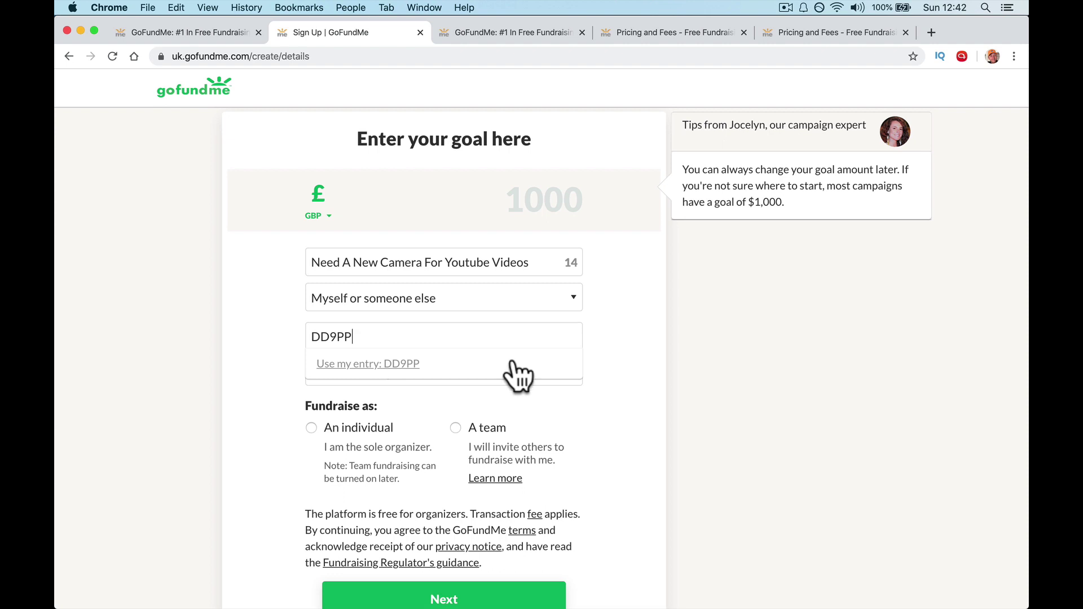
click(328, 337)
key(BackSpace)
text(N)
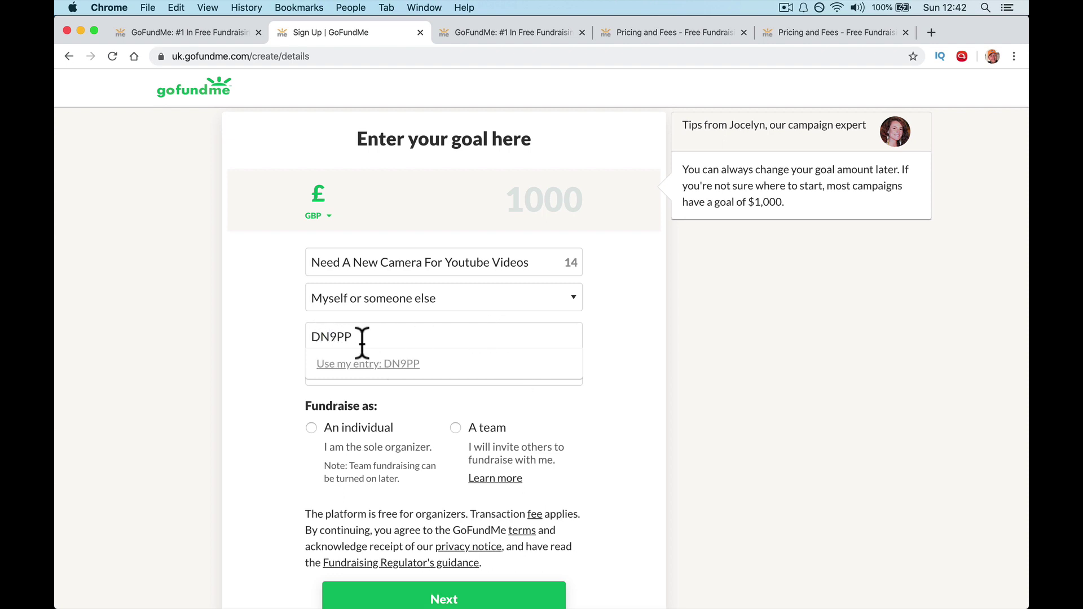
text(5)
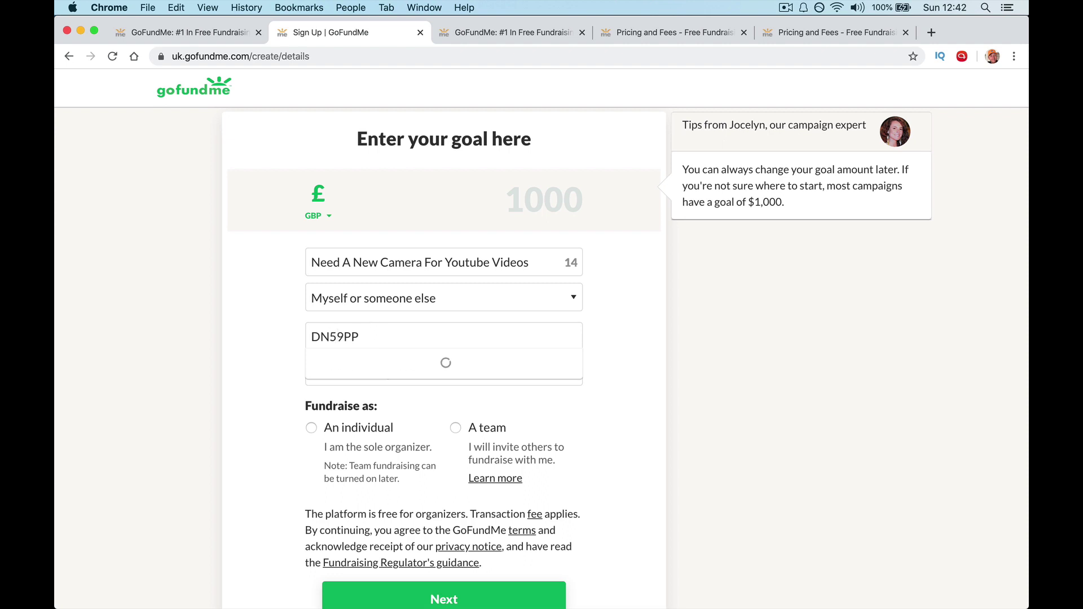
click(522, 375)
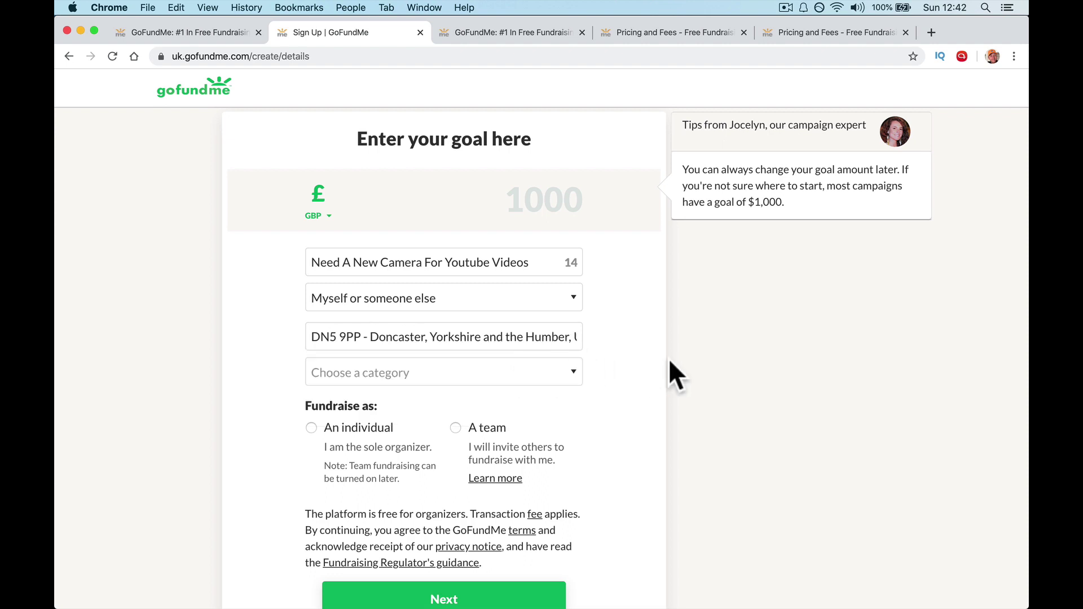
Set the campaign category to Creative Arts, Music & Film
click(569, 373)
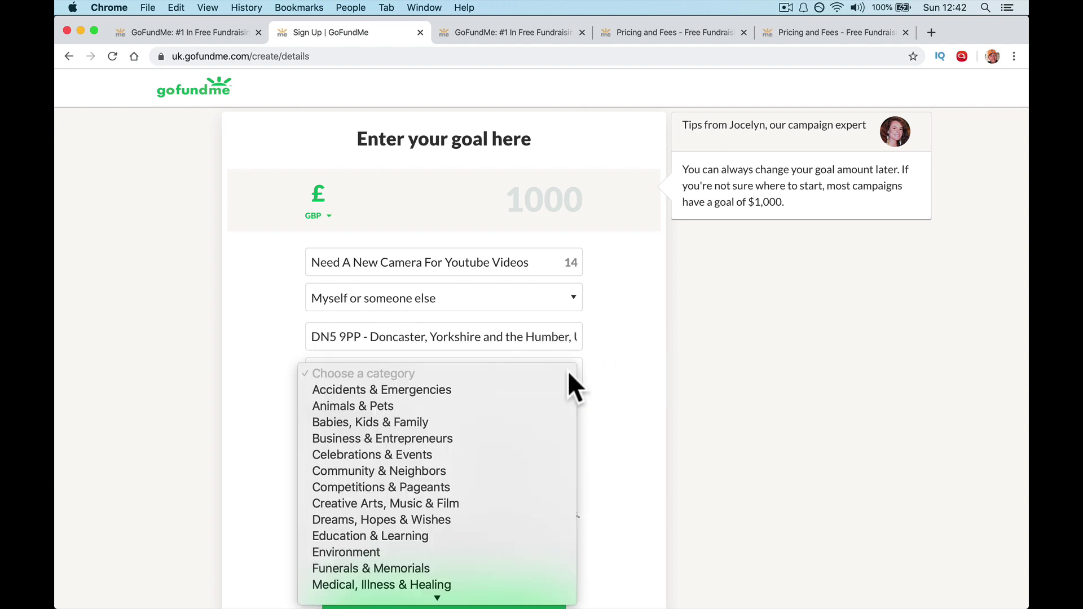
click(631, 368)
click(553, 374)
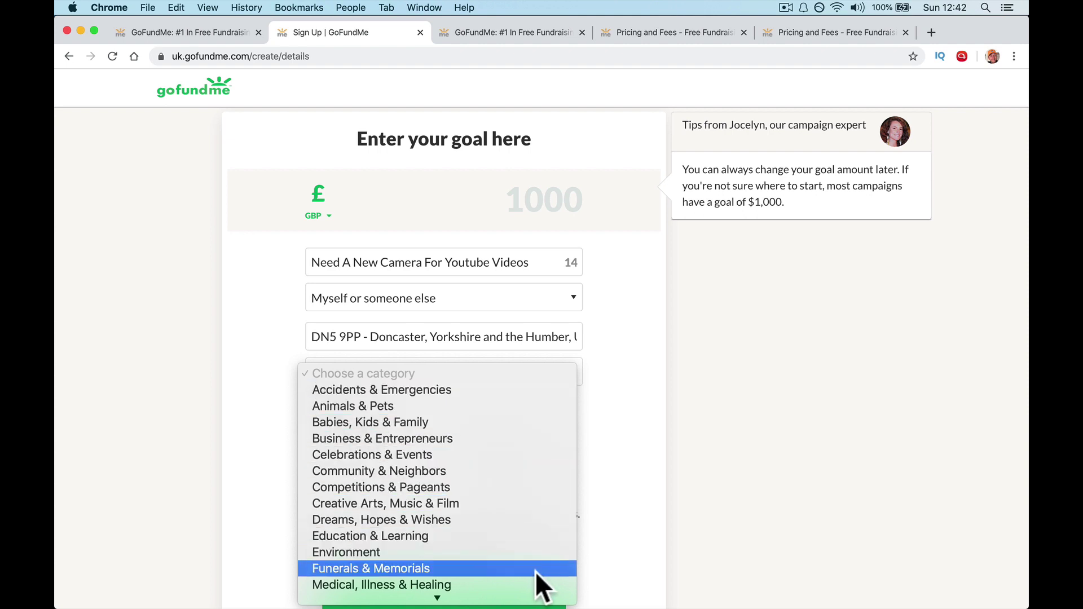
scroll(509, 488, down, 3)
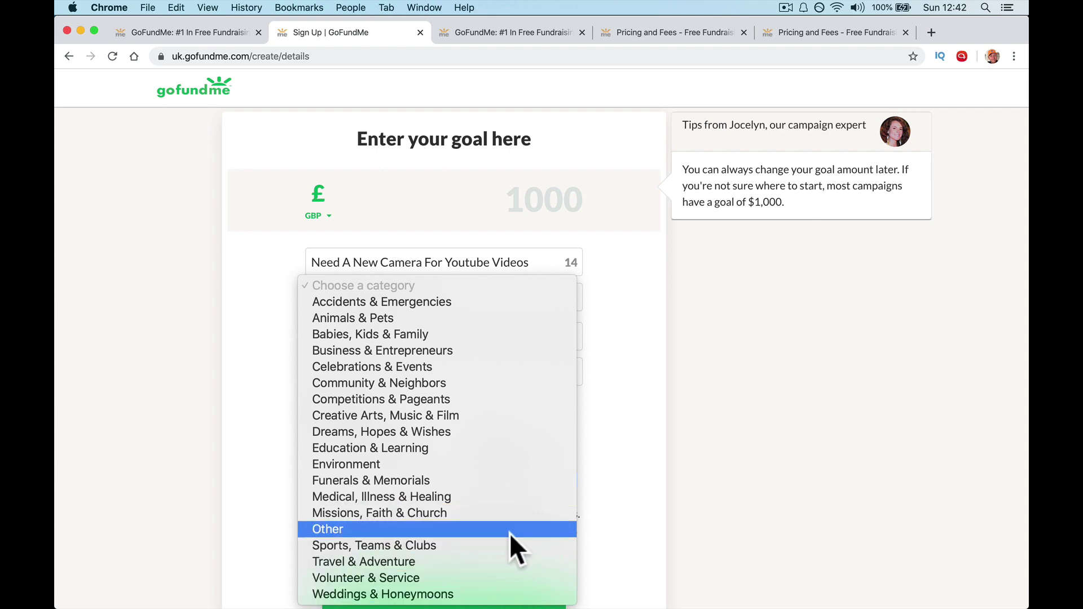
click(509, 415)
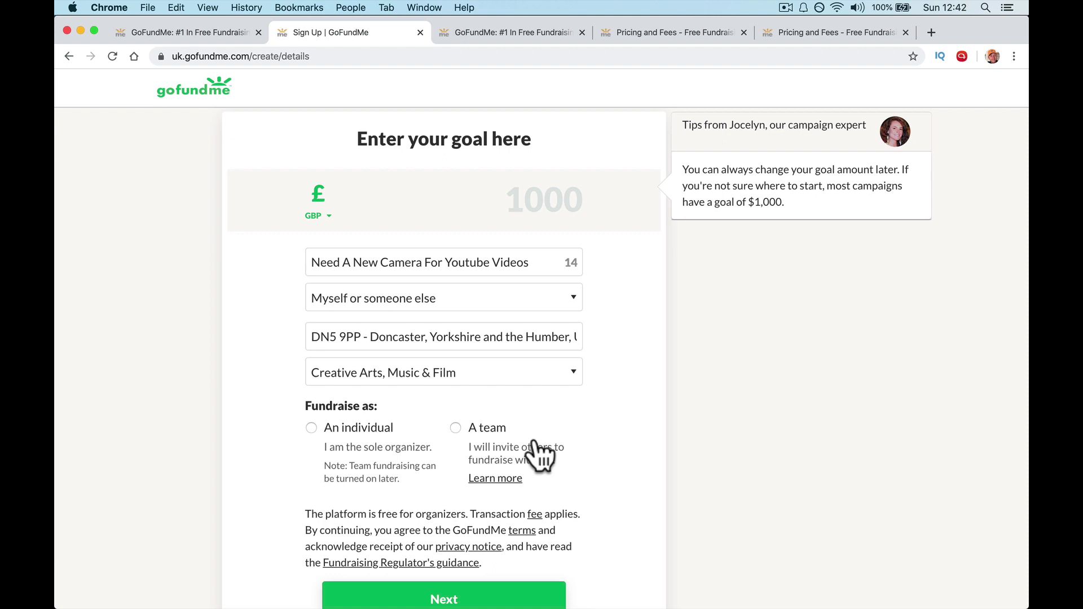
Choose to fundraise as an individual and enter a £1000 goal
scroll(538, 457, down, 3)
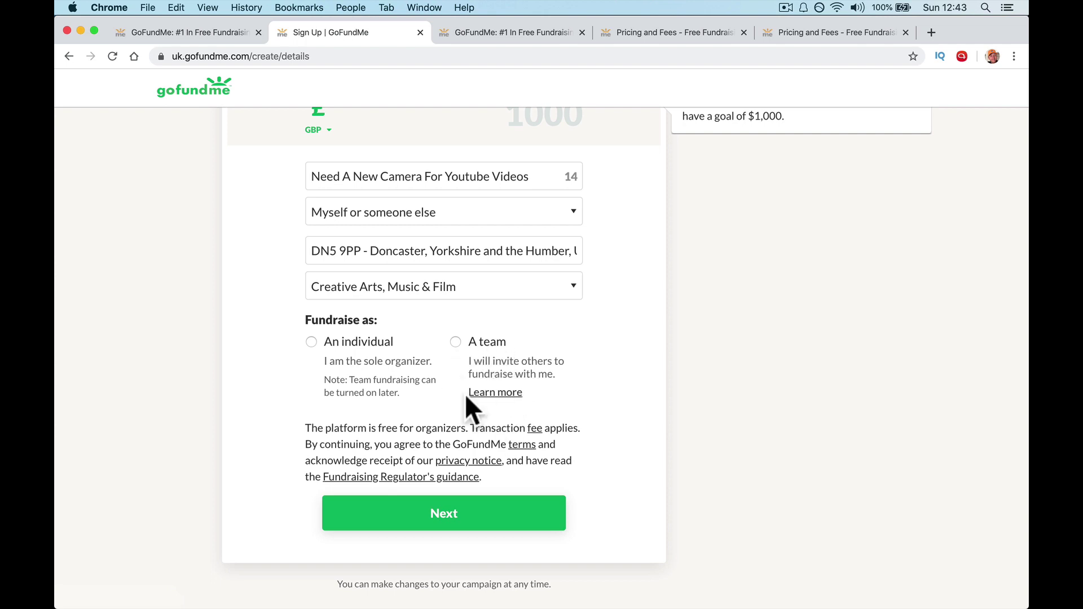
click(439, 516)
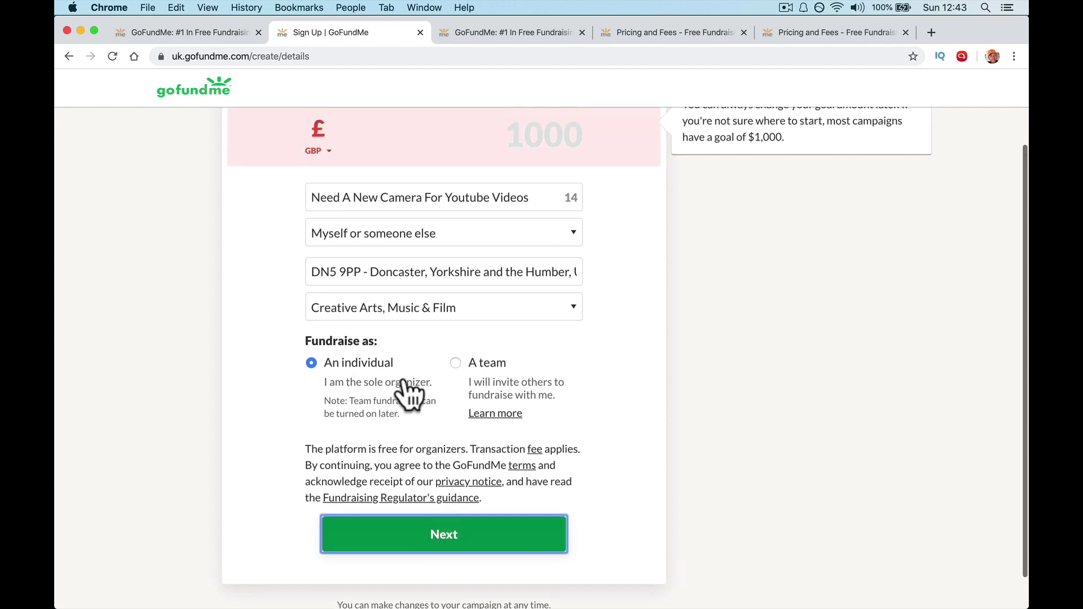
text(1000)
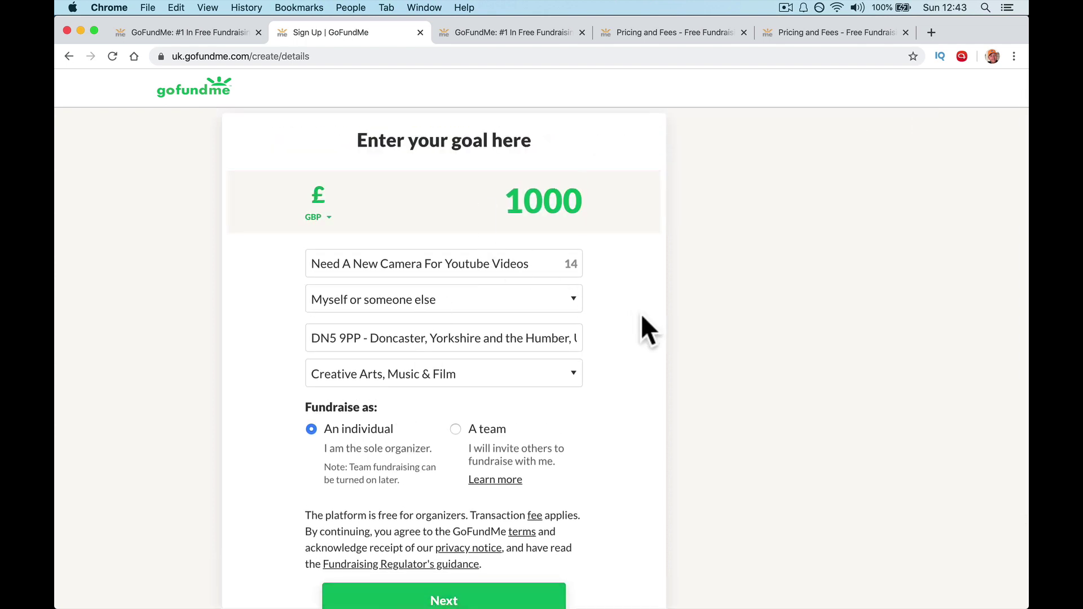
scroll(642, 314, down, 1)
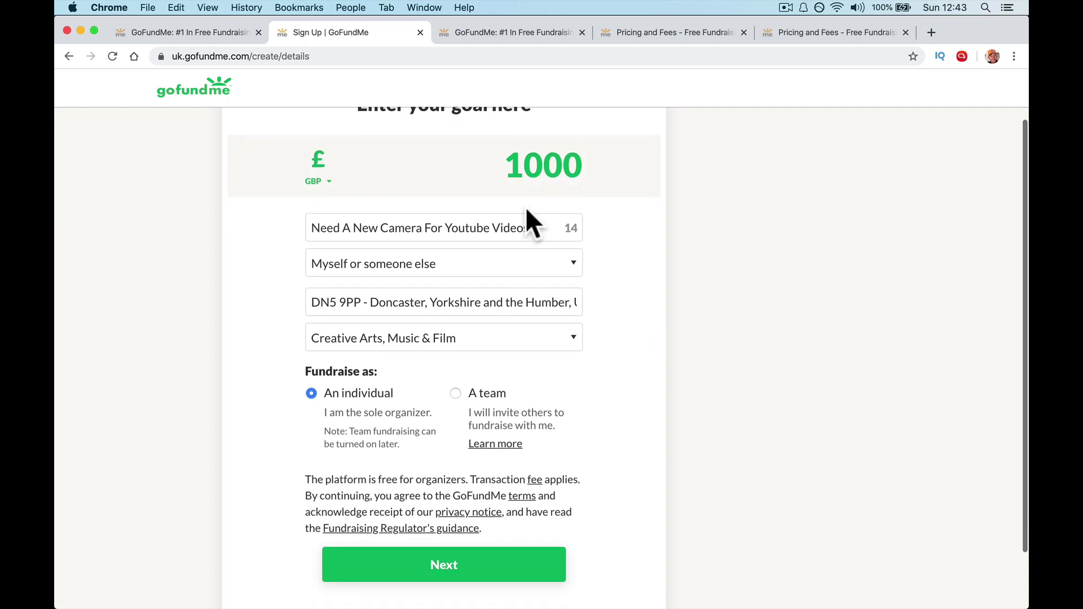
double_click(508, 176)
click(616, 266)
scroll(611, 252, down, 4)
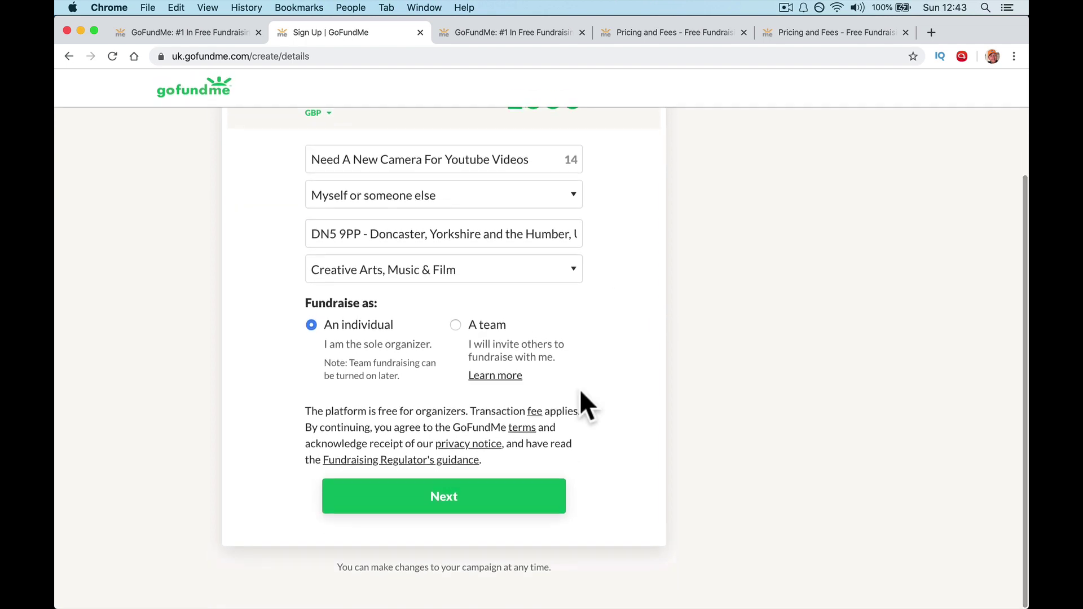
Submit the campaign details to advance to the cover photo step
click(499, 493)
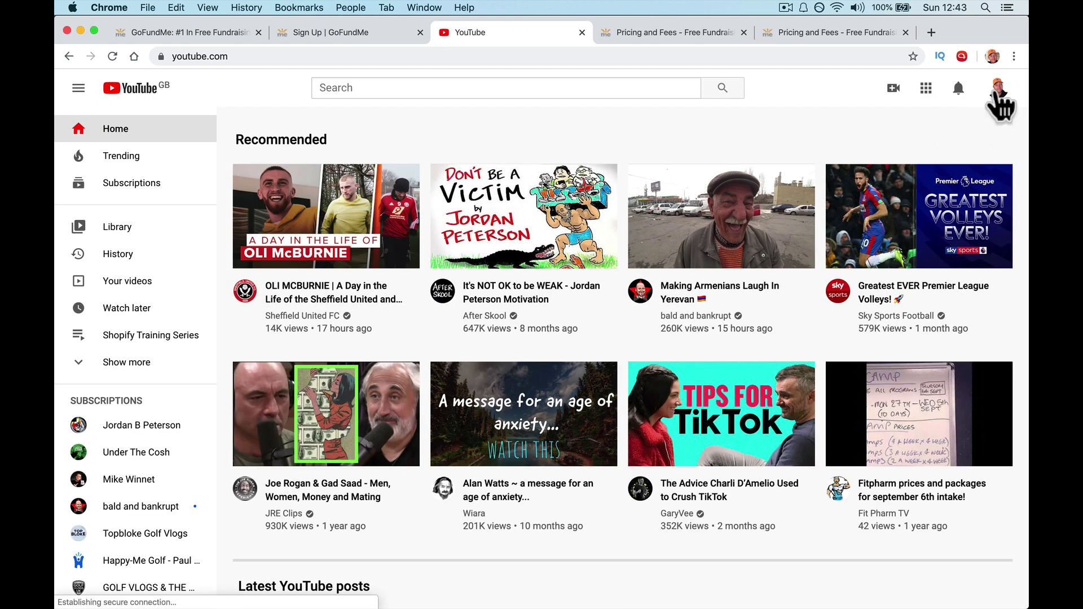
Go to your YouTube channel's uploaded videos
click(997, 89)
click(960, 167)
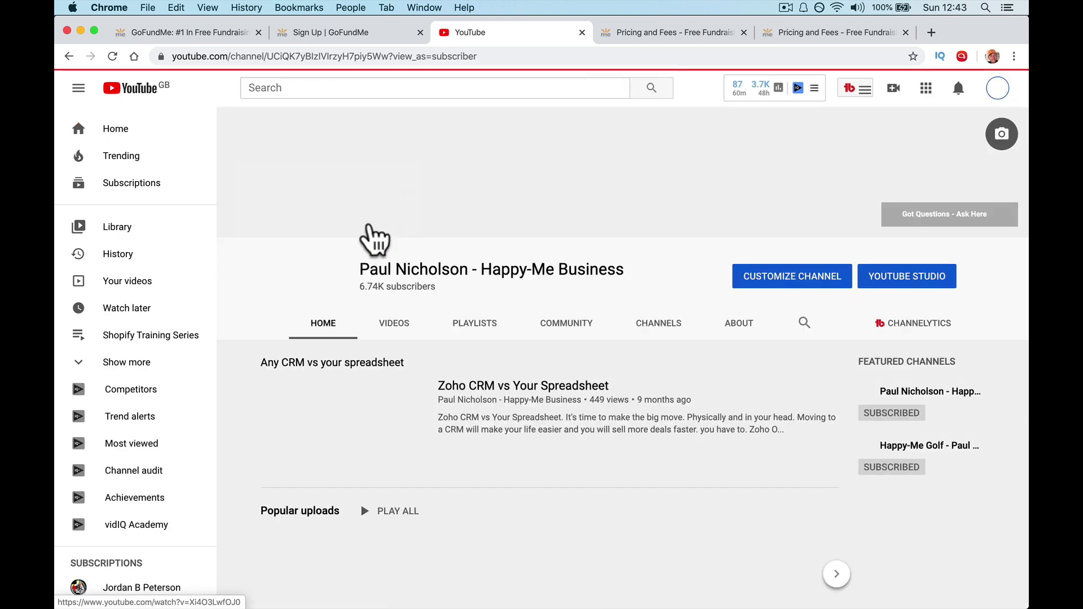
click(397, 325)
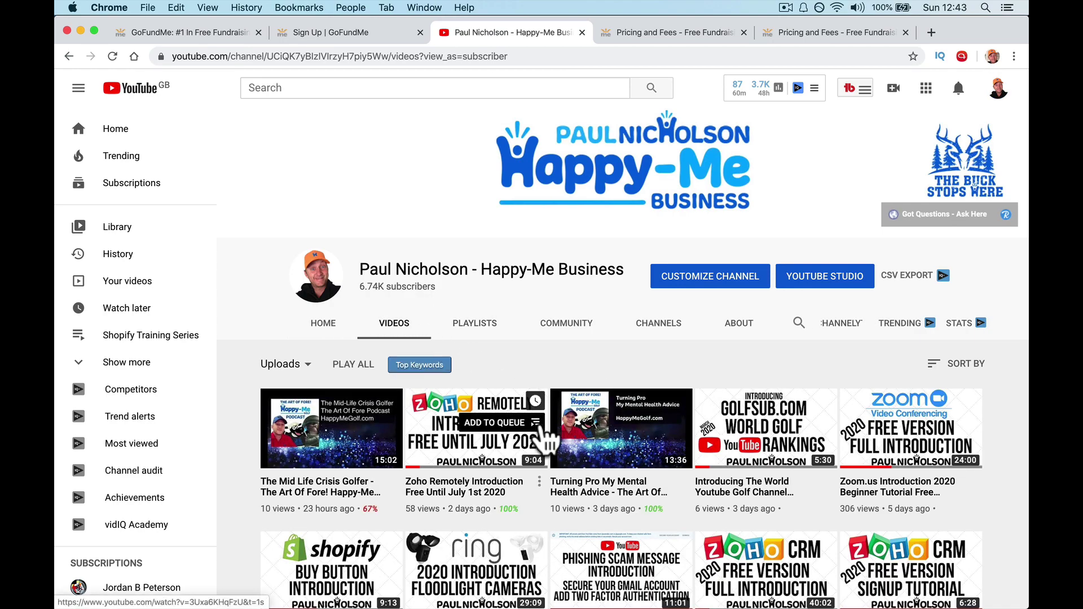
scroll(580, 503, down, 9)
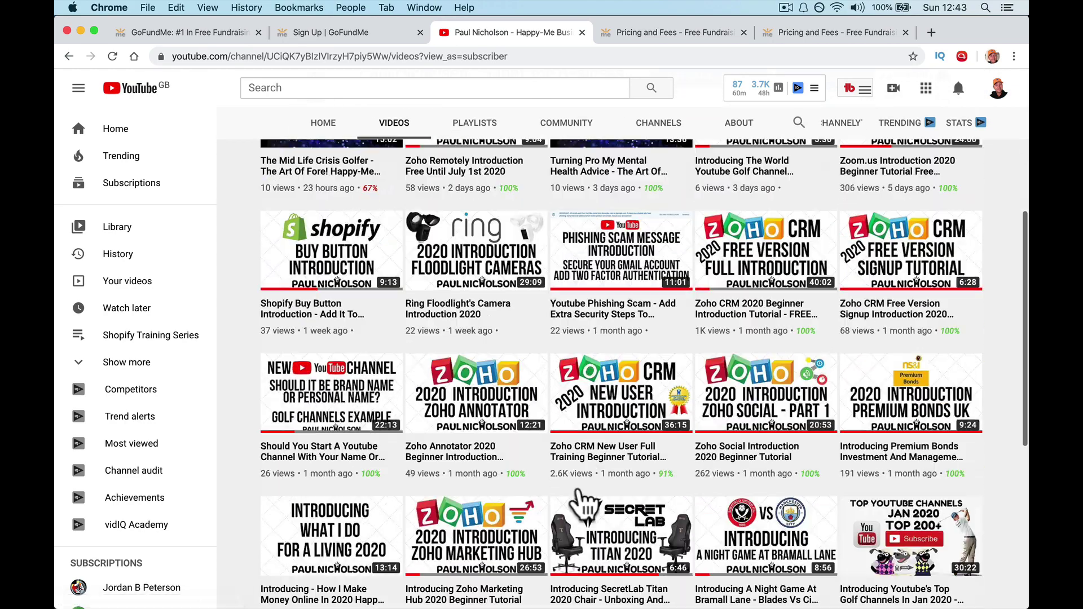
scroll(580, 502, down, 5)
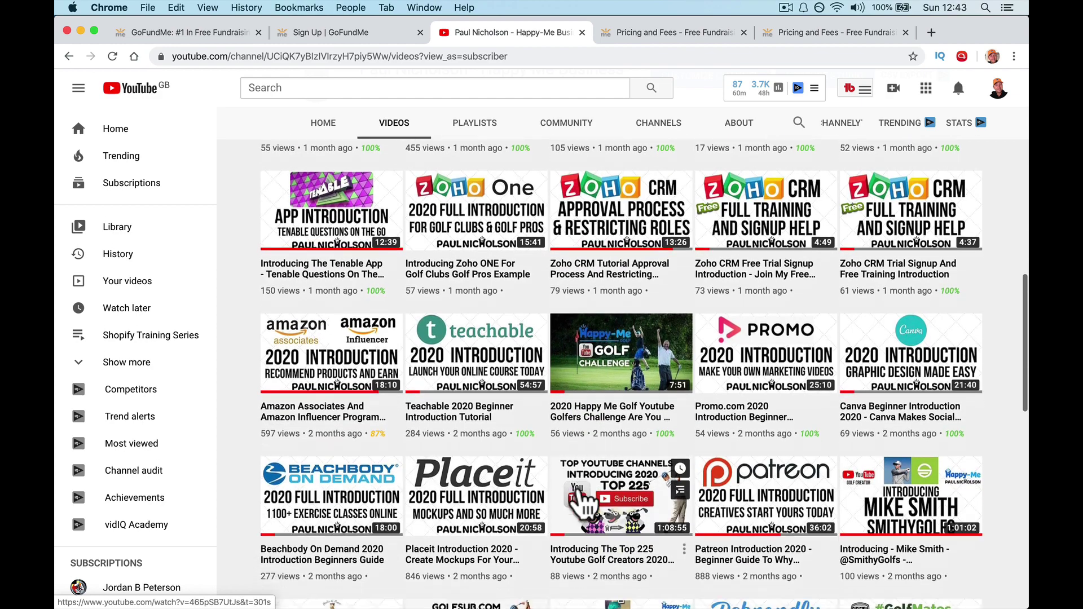
scroll(557, 473, up, 15)
scroll(550, 461, down, 1)
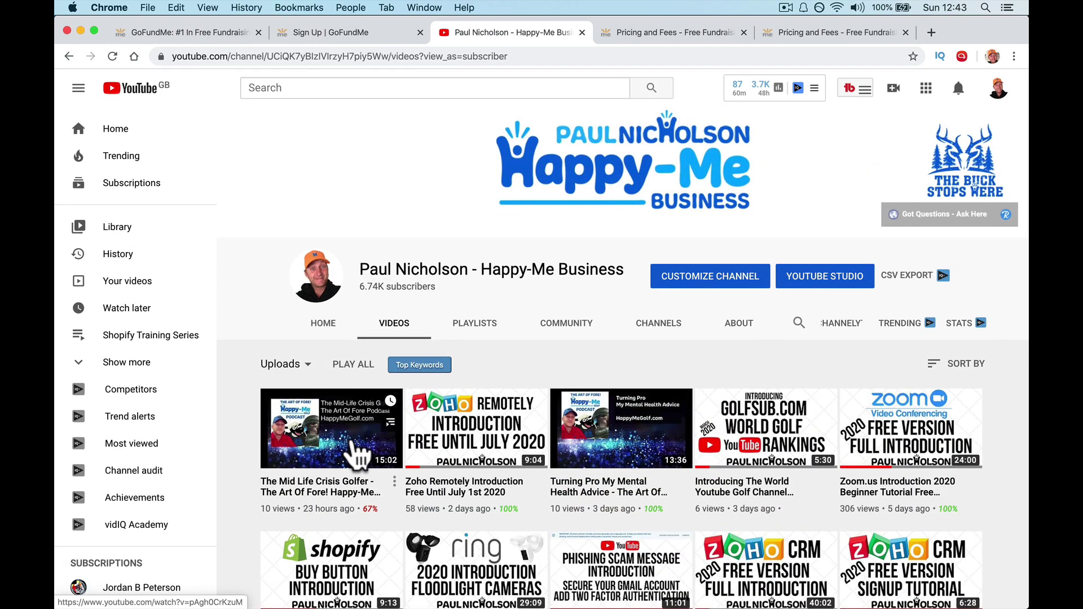
Copy the newest video's link and return to the GoFundMe tab
right_click(358, 447)
click(394, 459)
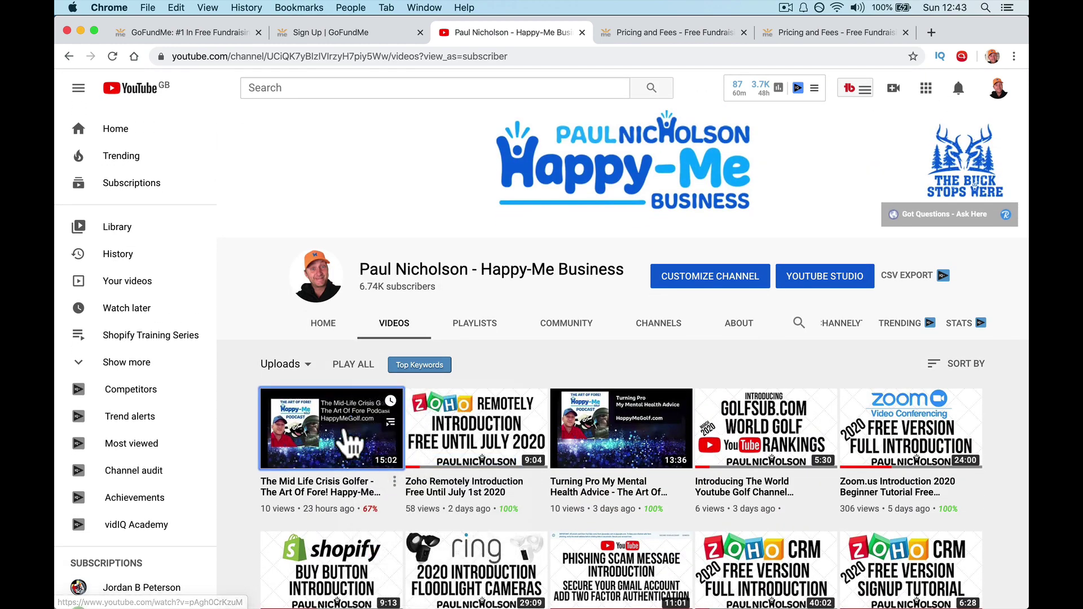
click(380, 33)
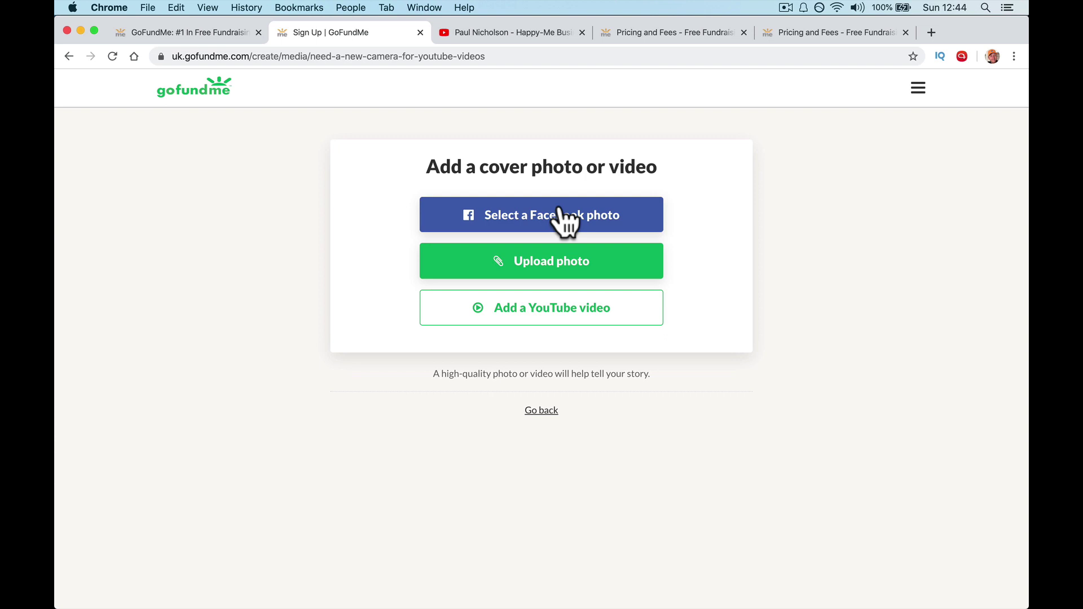
Upload an image file as the cover photo and reposition it in the crop frame
click(558, 279)
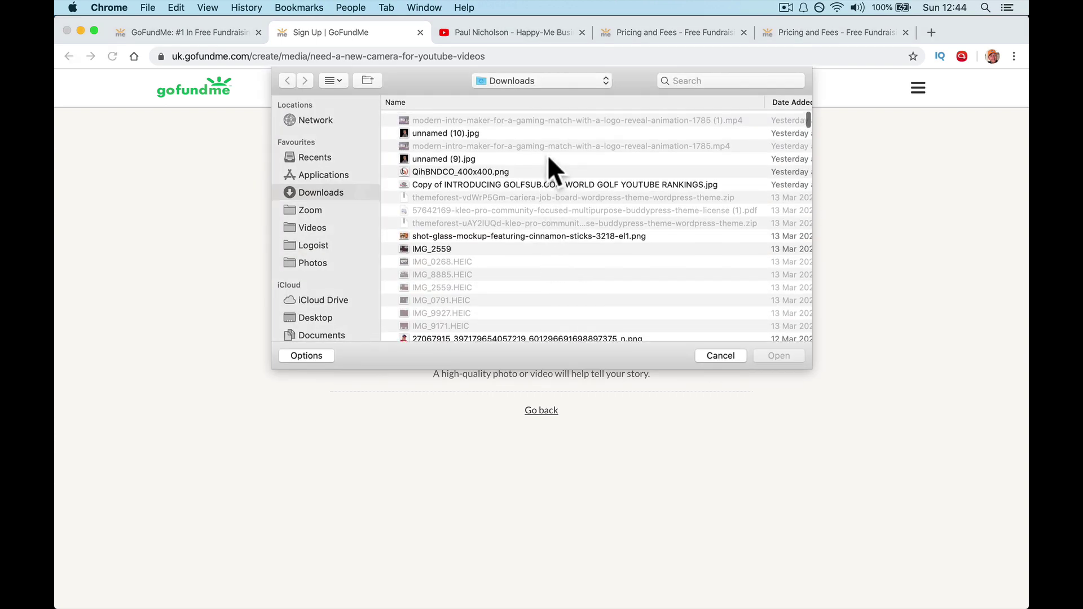
scroll(548, 159, down, 5)
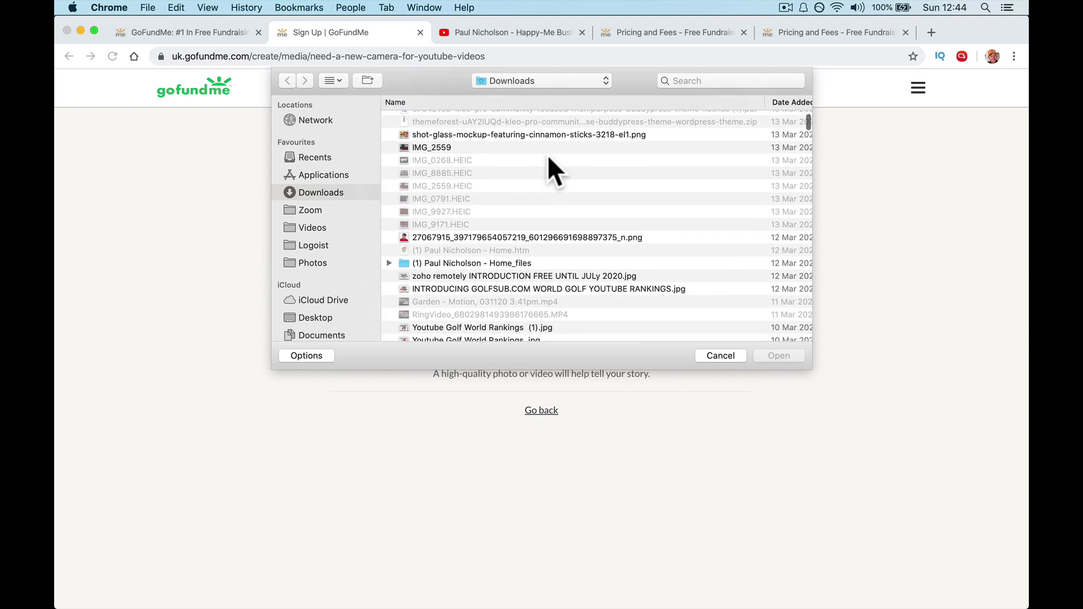
scroll(547, 157, down, 2)
click(541, 190)
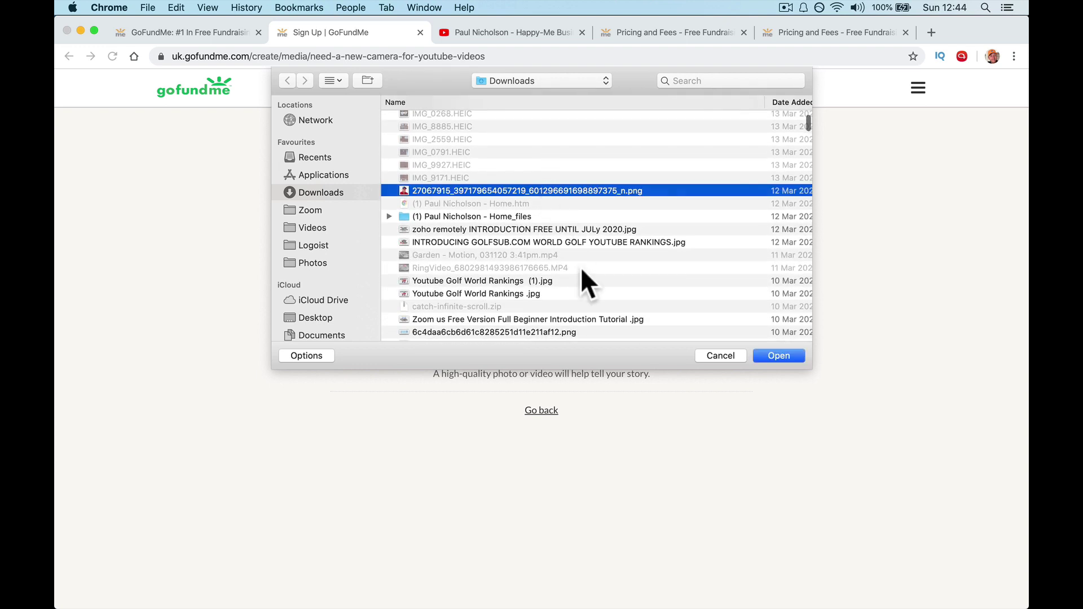
click(776, 355)
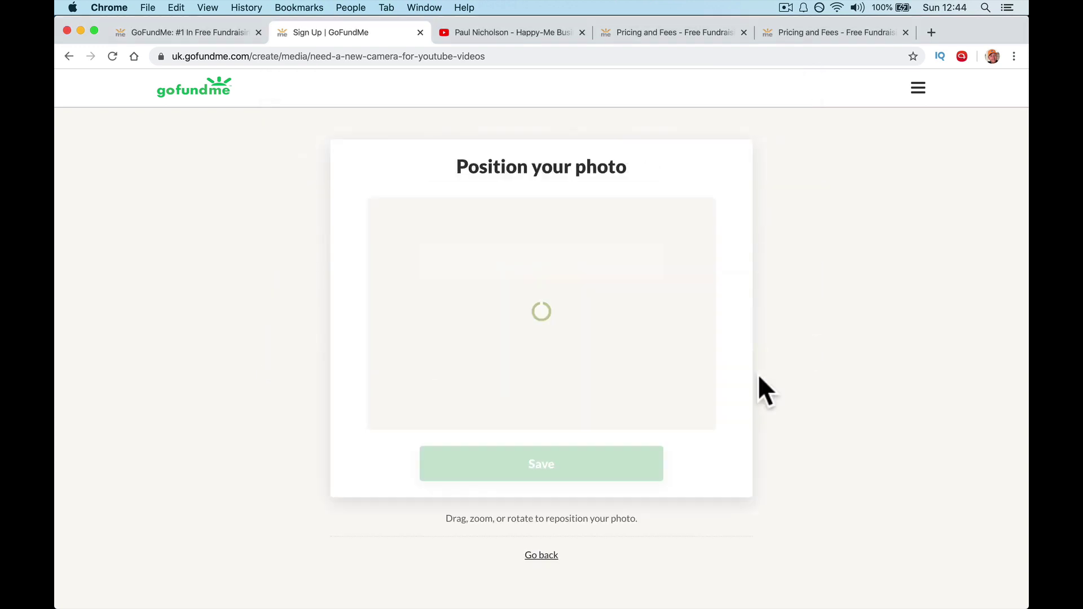
drag(585, 326, 472, 223)
Replace the photo with the pasted YouTube link and confirm the Mid-Life Crisis Golfer video
click(412, 214)
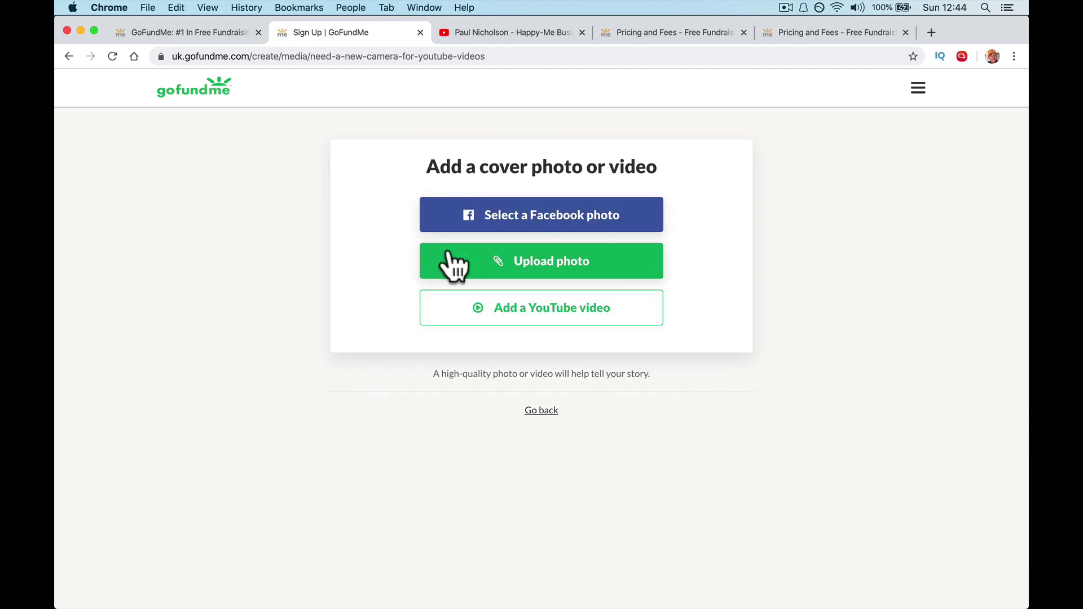
click(502, 314)
right_click(467, 212)
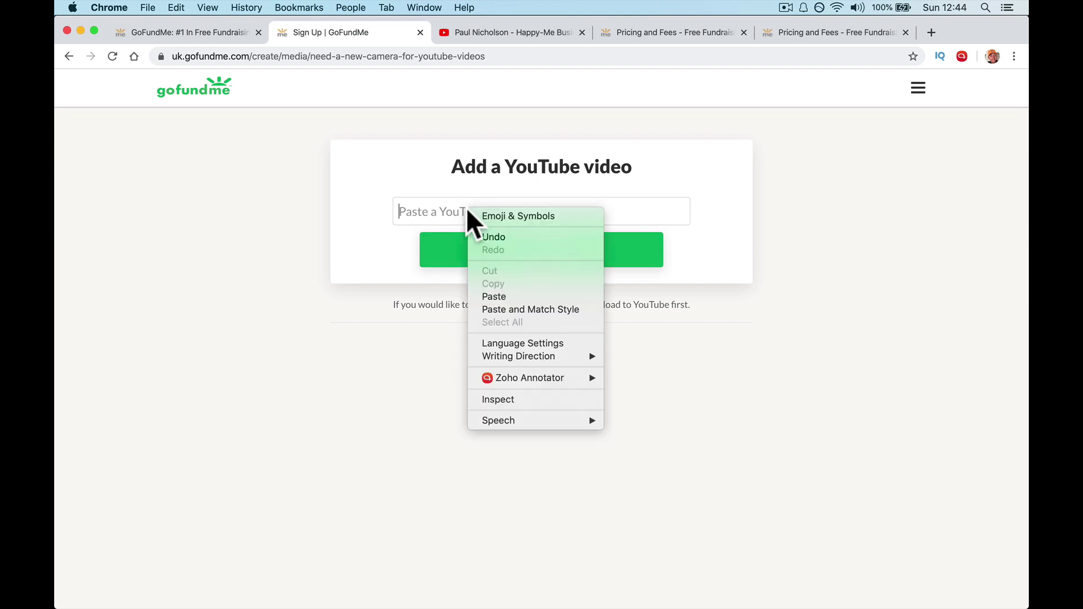
click(522, 296)
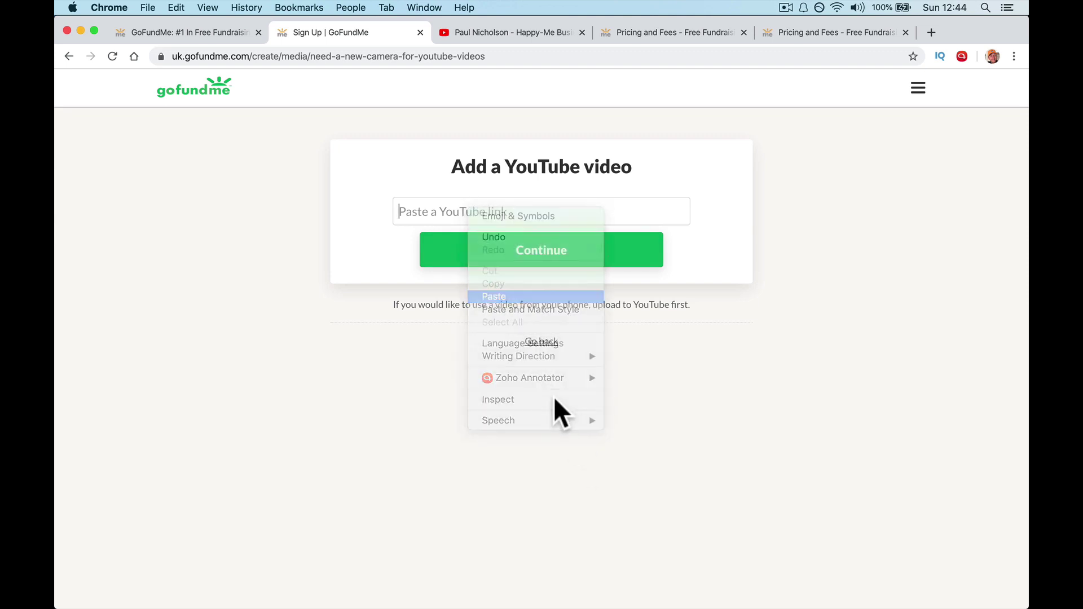
click(542, 260)
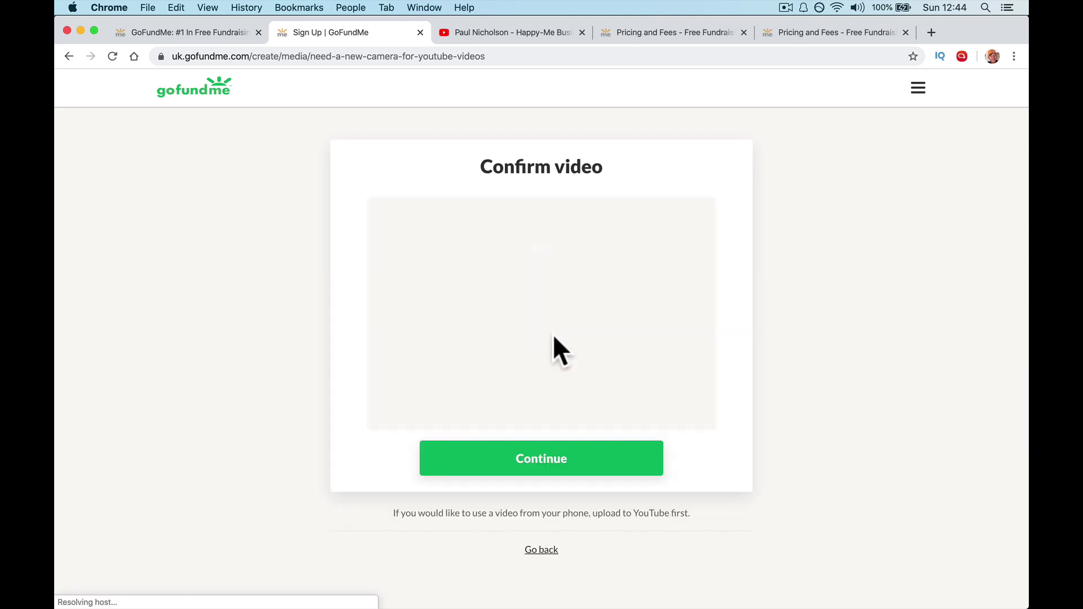
click(588, 462)
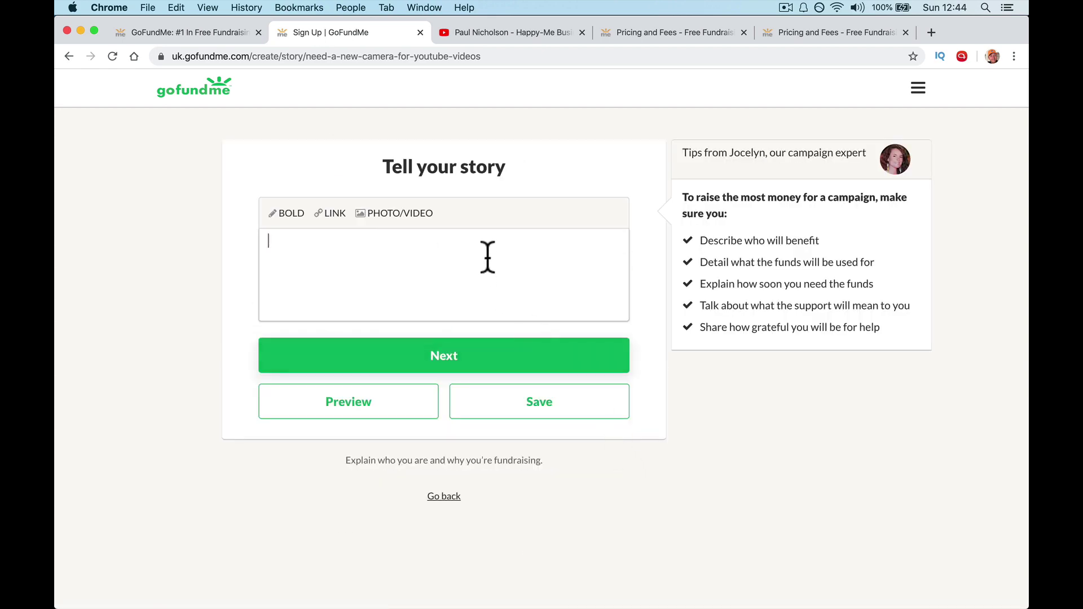
Write the first story line: 'I'm looking to upgrade my Youtube camera.'
text(I'm looking to )
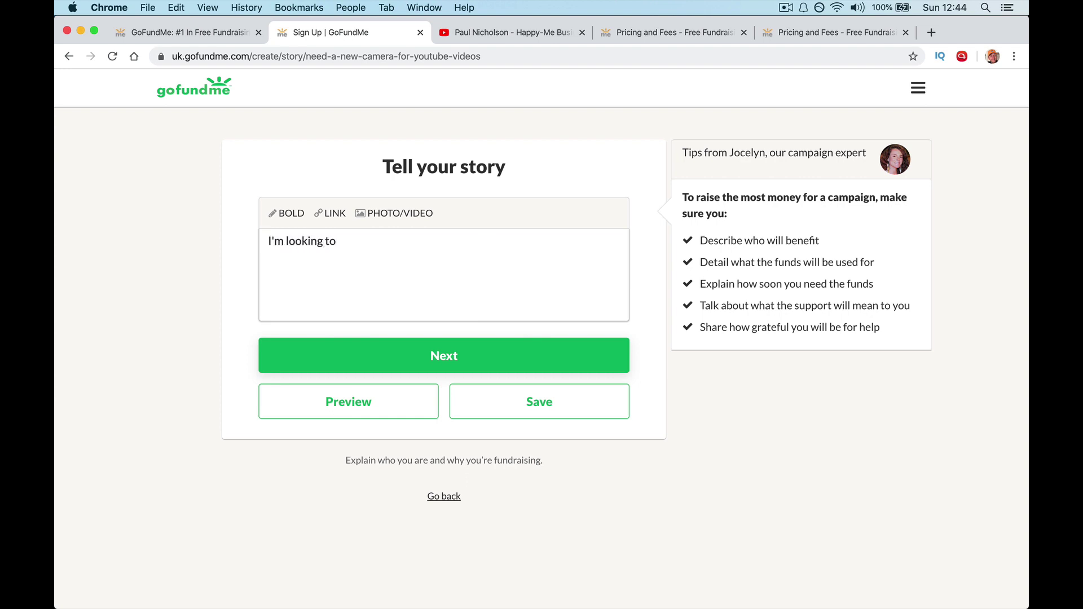
text(upgrade my Youtube camera.)
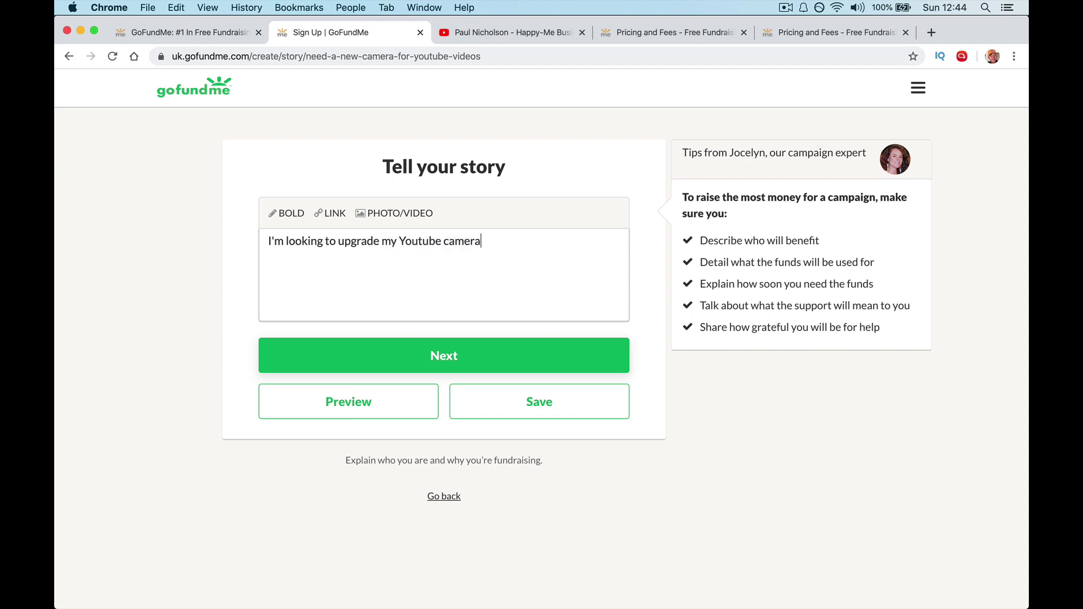
Add a second line saying you've been using your phone and need to level up
key(Return)
text(I've never)
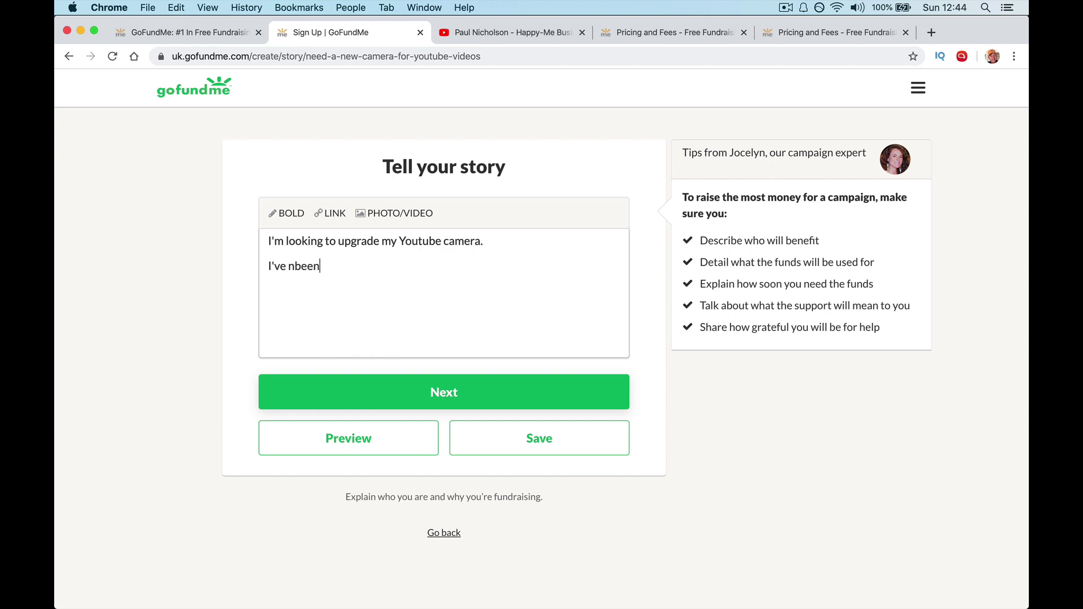
key(BackSpace)
key(BackSpace)
key(BackSpace)
key(BackSpace)
text(been using my )
text(phne and)
key(BackSpace)
key(BackSpace)
key(BackSpace)
key(BackSpace)
key(BackSpace)
key(BackSpace)
text(on)
key(BackSpace)
key(BackSpace)
text(one an)
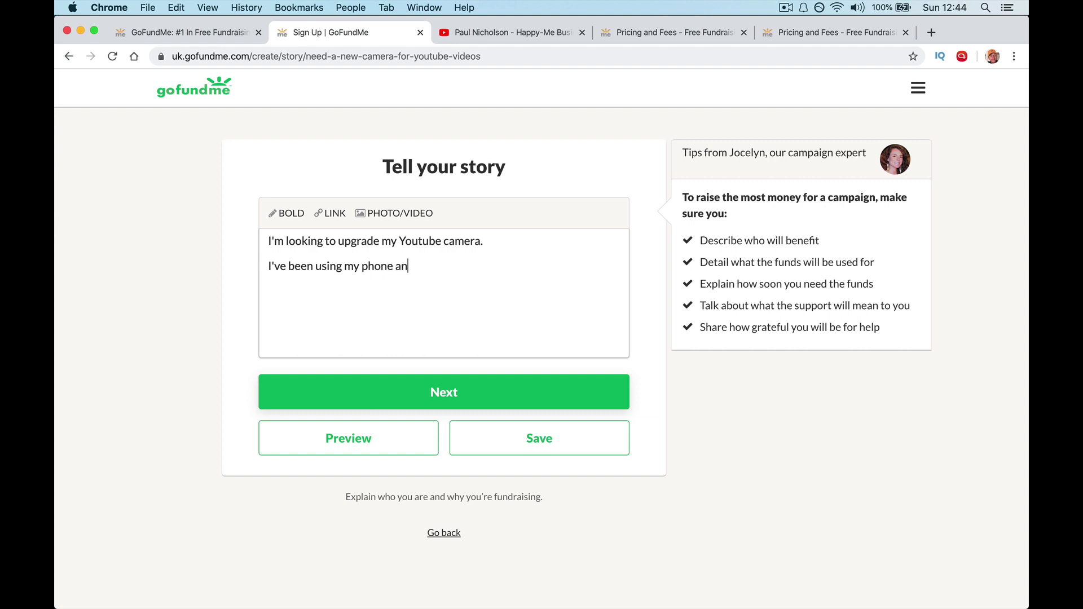
text(d need to level.)
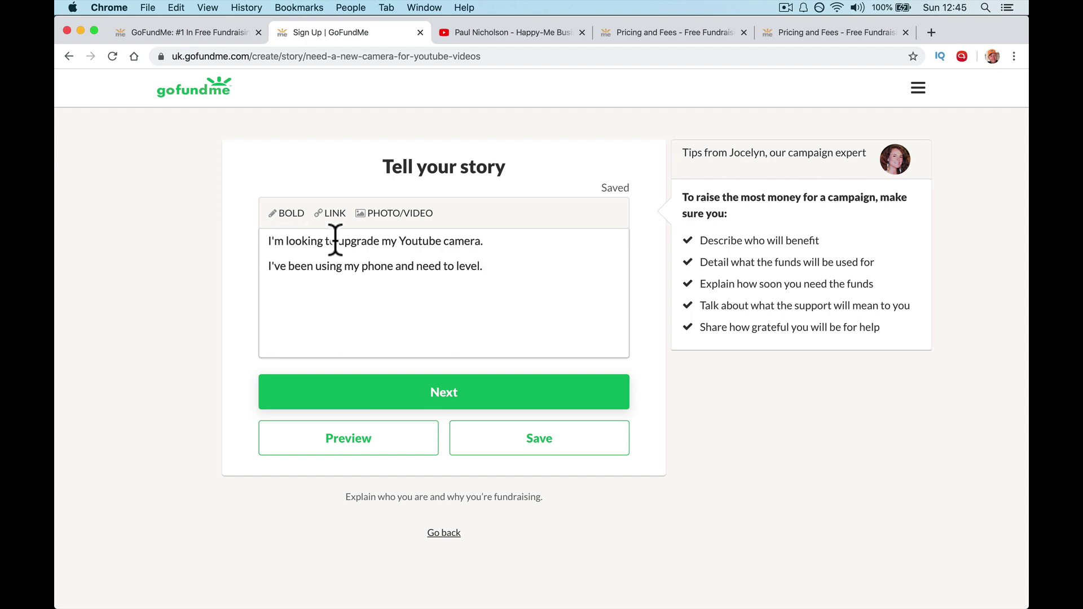
Bold 'Youtube' in the first line and add a new line reading 'Youtube Channel'
drag(399, 241, 441, 242)
click(290, 216)
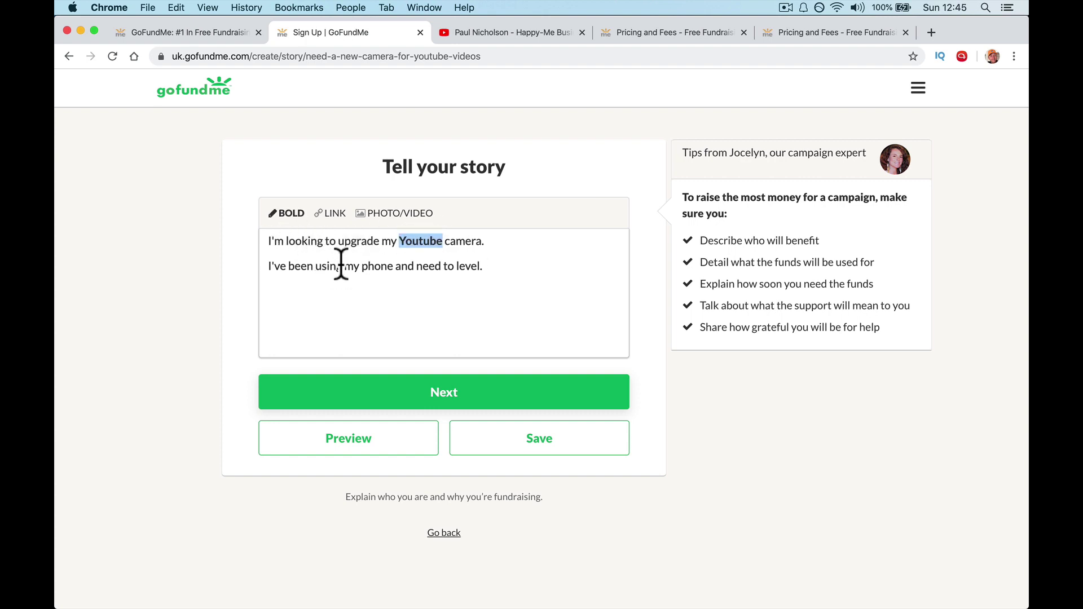
click(516, 268)
key(Return)
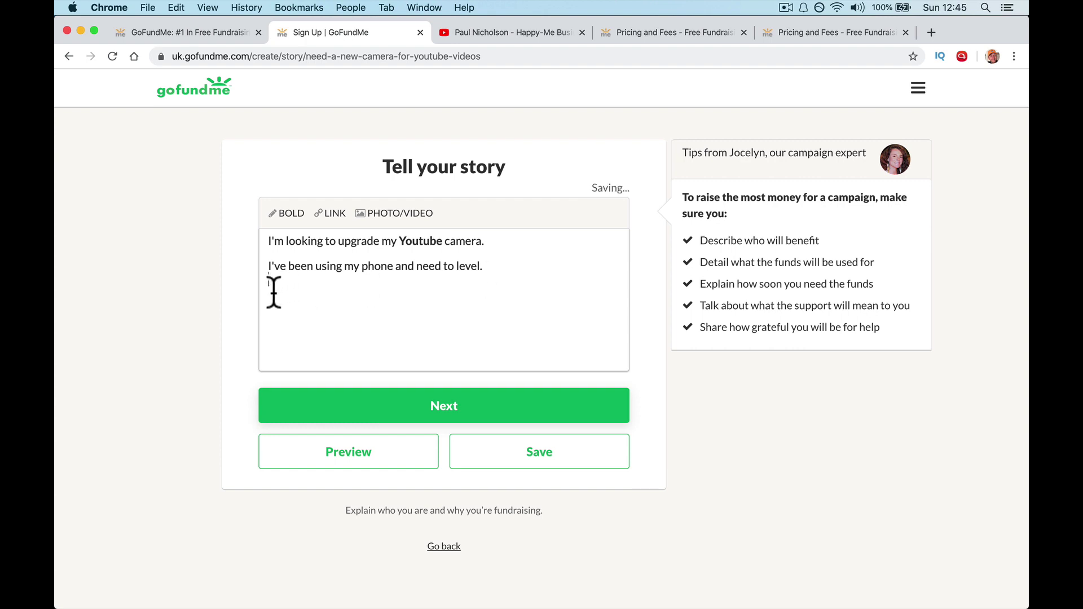
text(Yout)
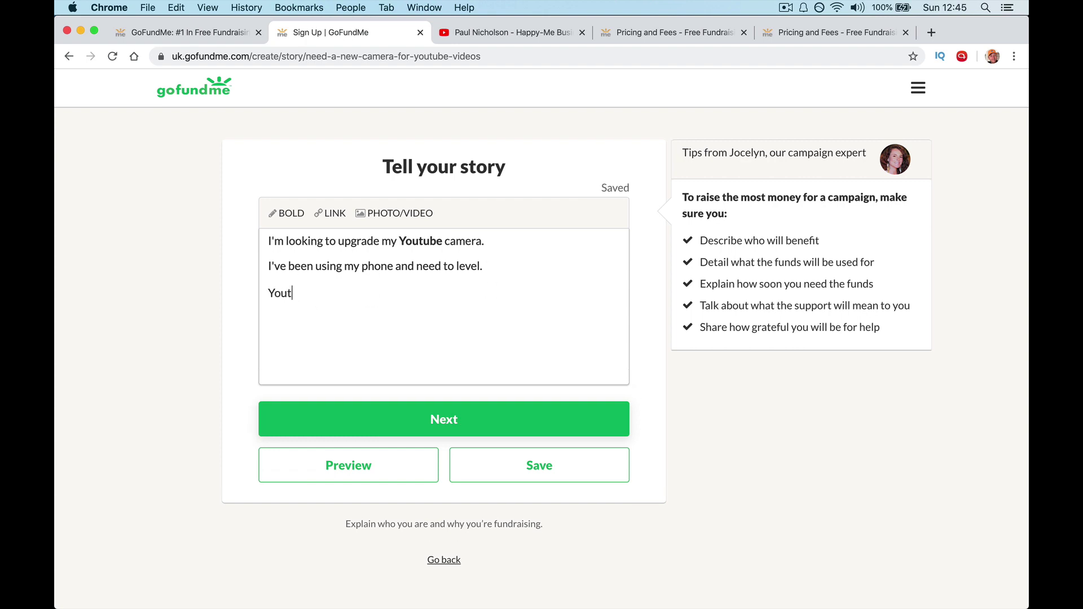
text(ube Chen)
key(BackSpace)
key(BackSpace)
text(annel)
Link the 'Youtube Channel' text to your YouTube channel's URL
double_click(276, 293)
drag(321, 293, 353, 291)
click(332, 213)
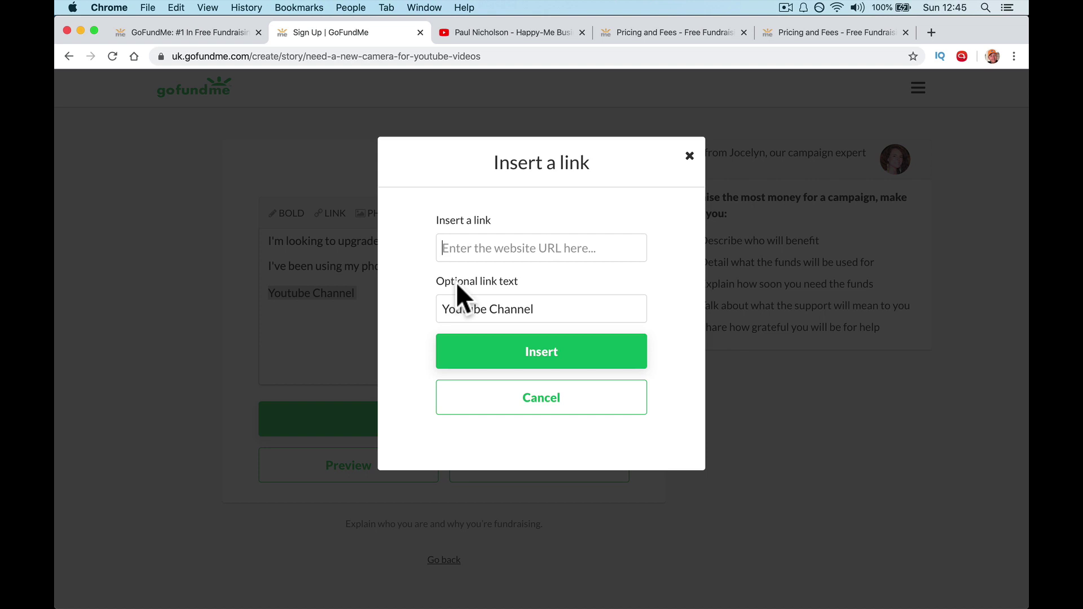
text(https://youtube.com/paulnichosongo)
click(497, 356)
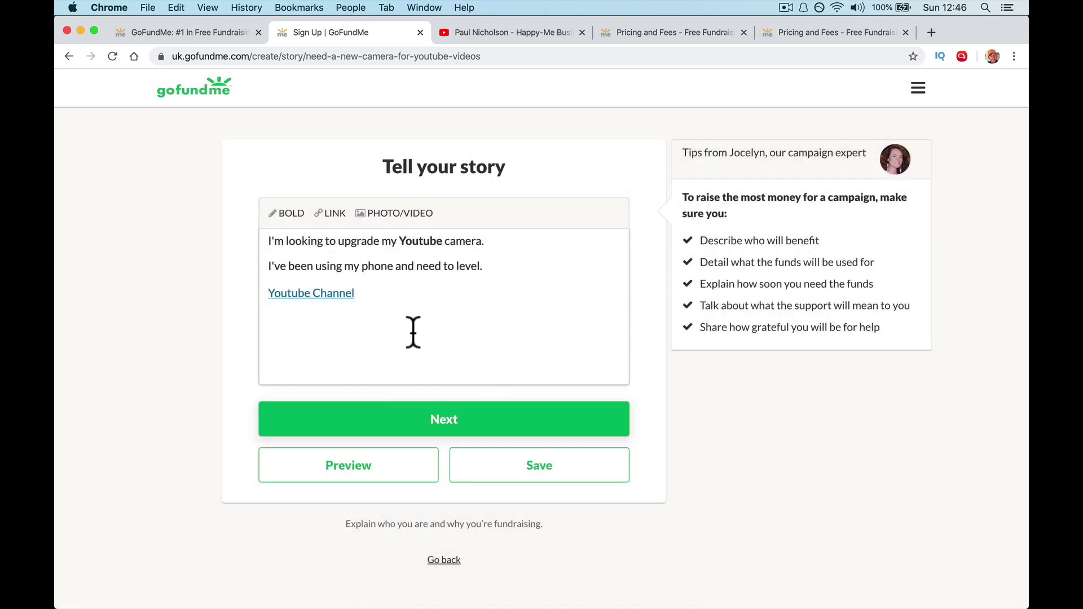
key(Return)
Insert a png photo from the computer into the story
click(383, 221)
click(478, 301)
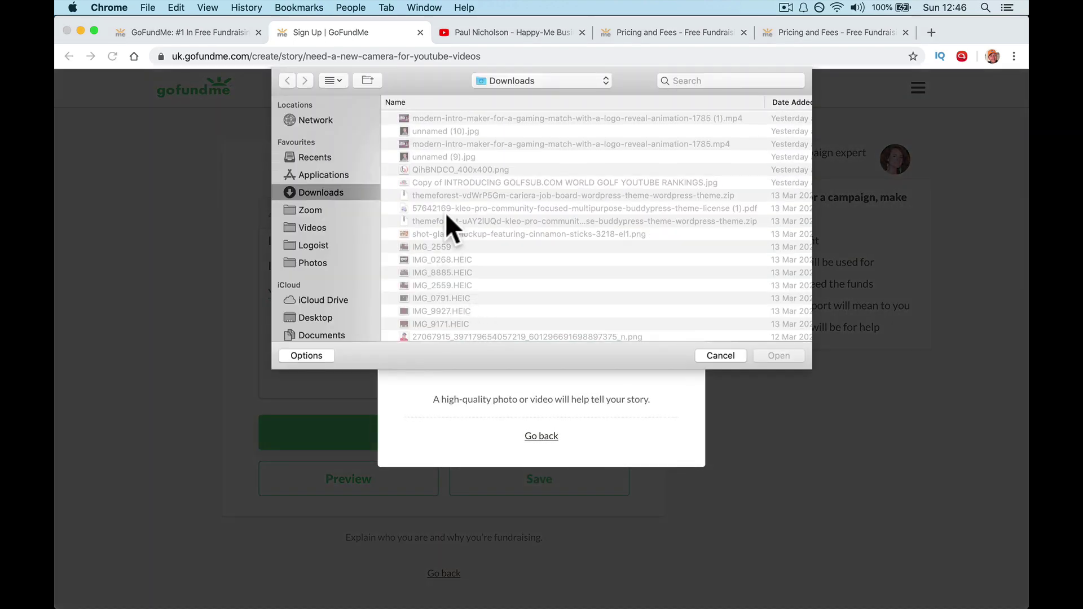
scroll(463, 265, down, 5)
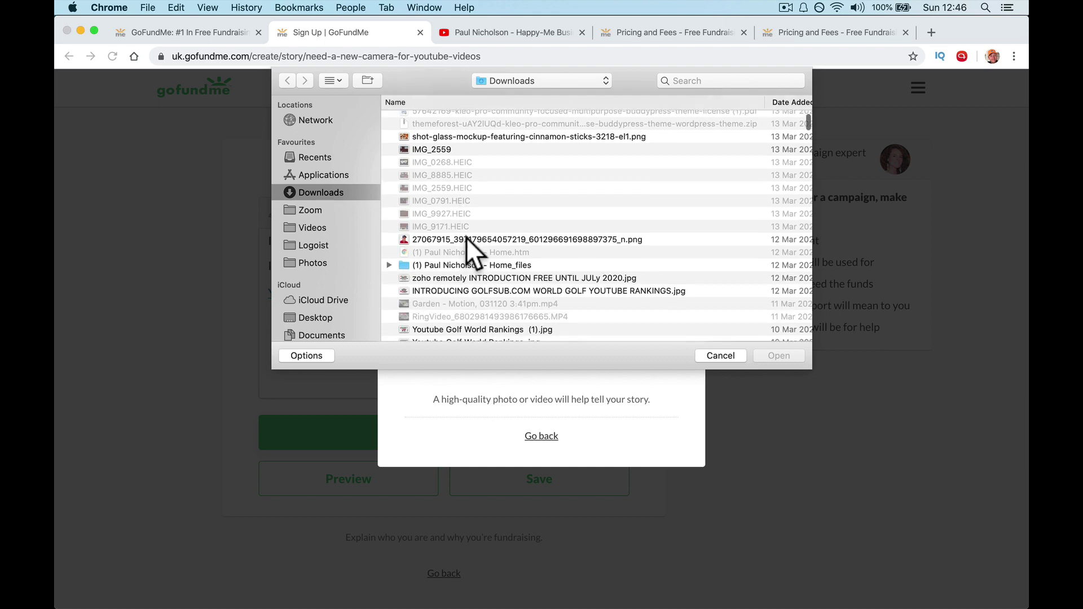
double_click(466, 238)
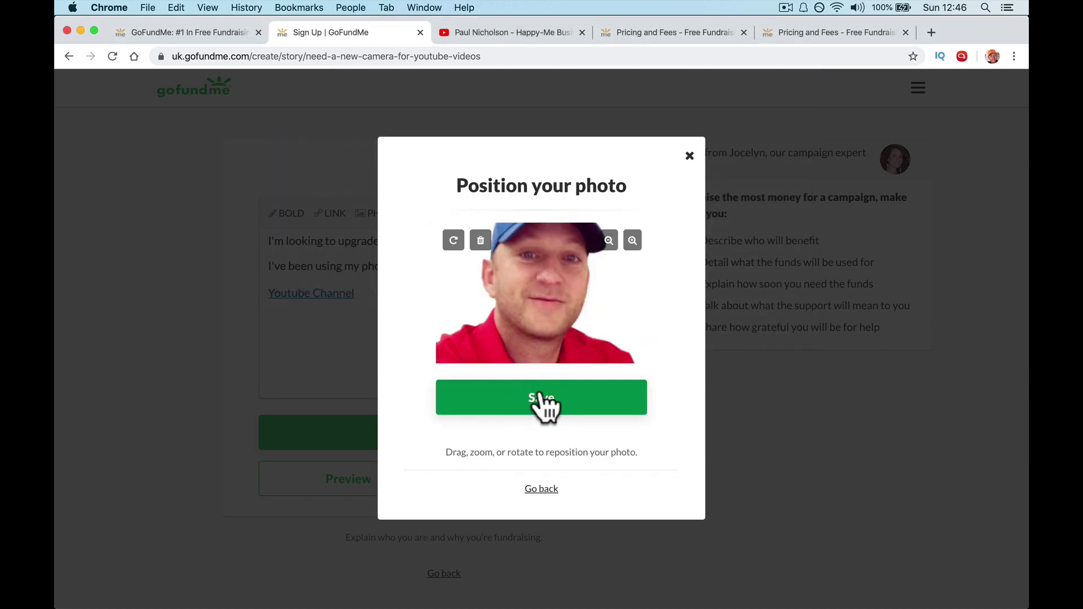
click(523, 407)
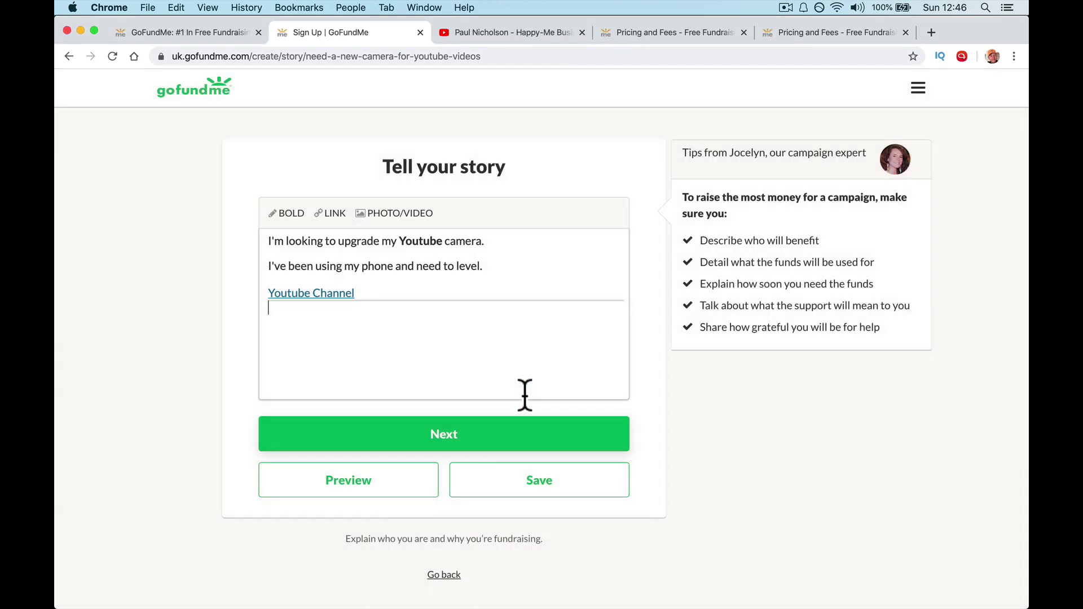
scroll(515, 395, down, 5)
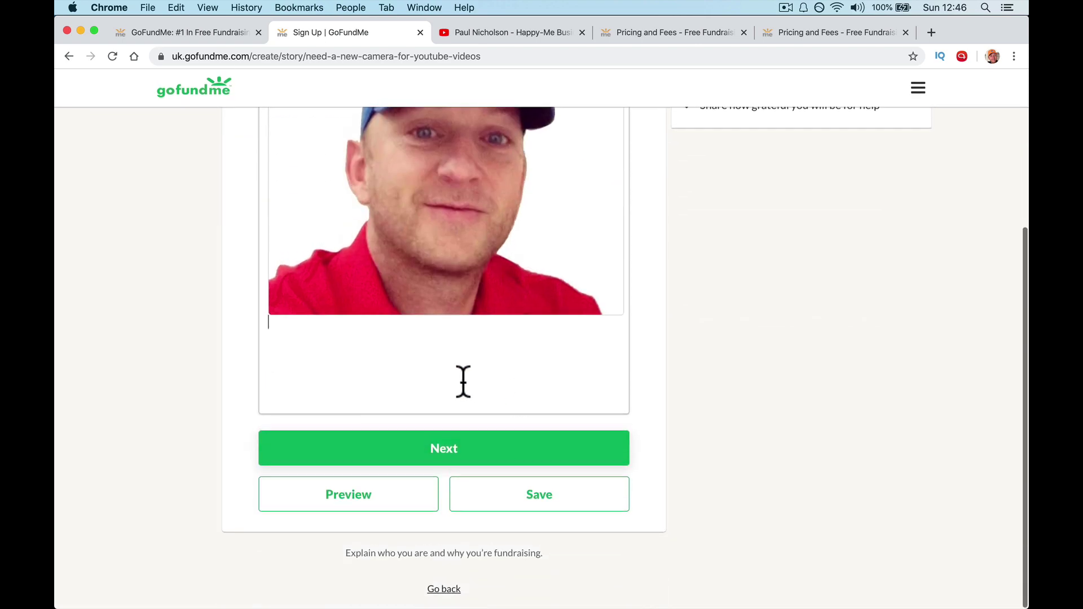
scroll(459, 338, up, 5)
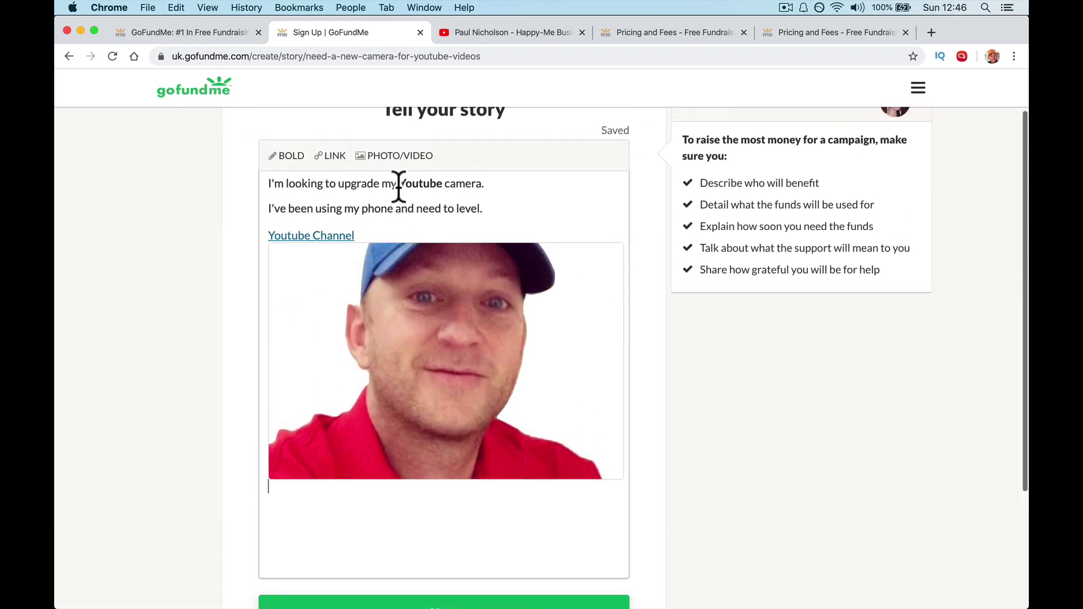
Embed the YouTube video from the pasted link, then submit the story
click(397, 157)
click(491, 341)
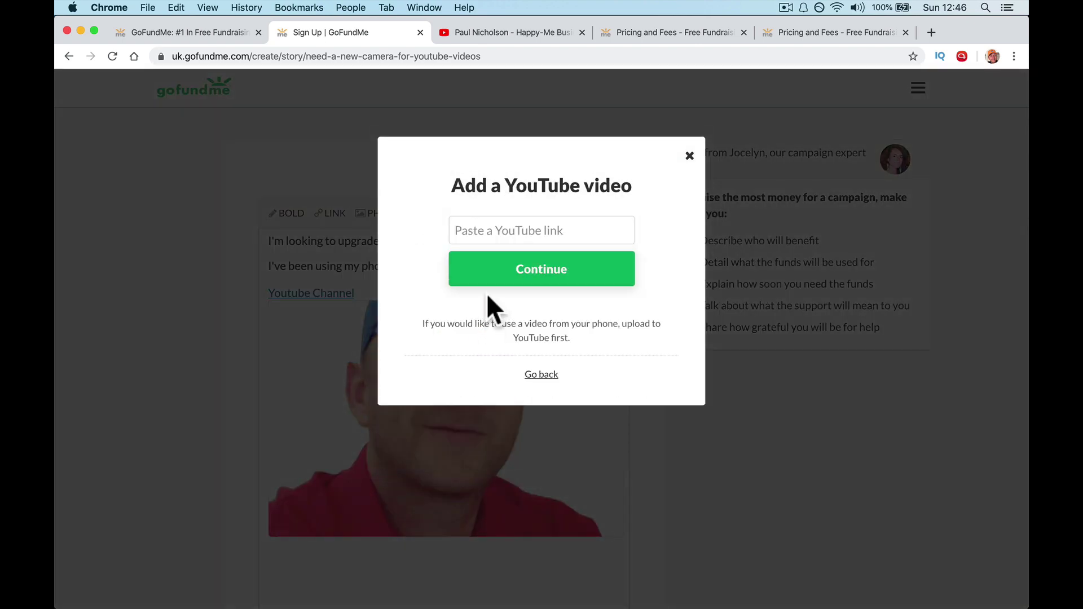
key(super+v)
click(556, 289)
click(519, 402)
scroll(374, 381, down, 8)
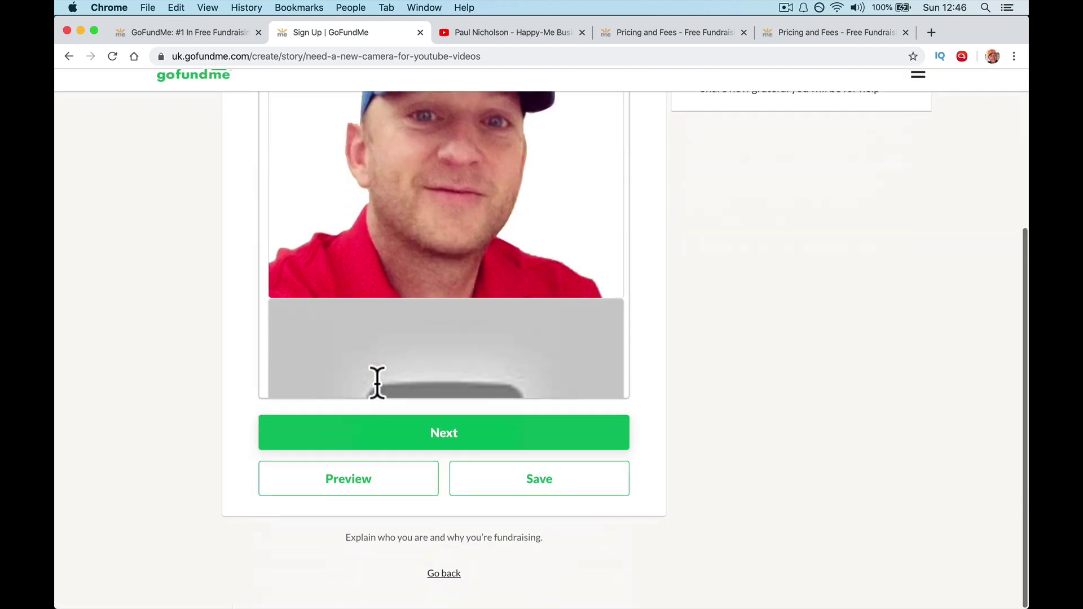
scroll(435, 348, down, 1)
click(544, 449)
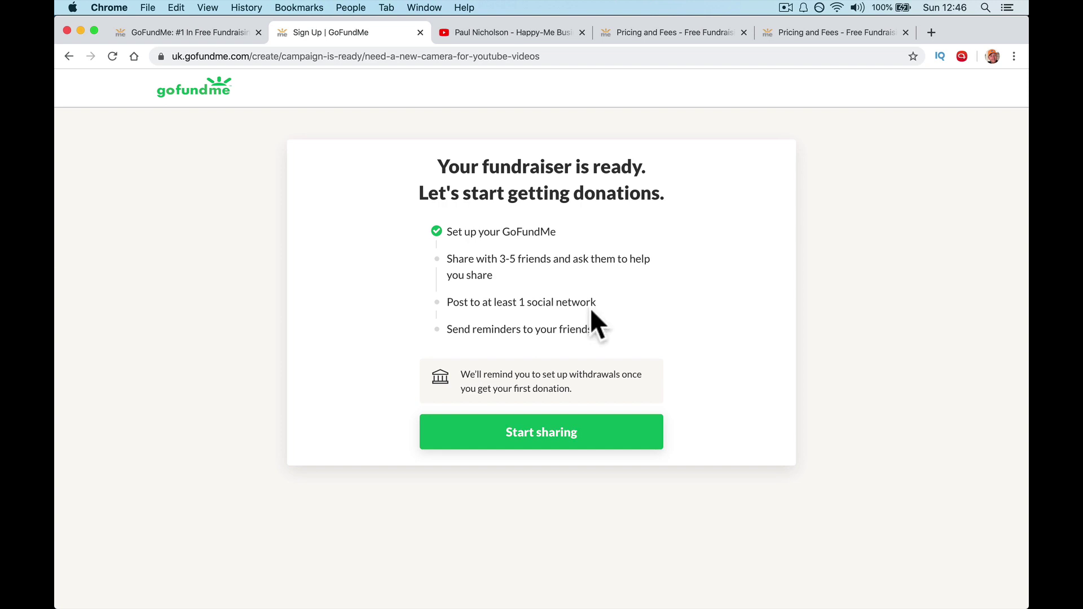
Open the sharing page and copy the fundraiser link
click(608, 435)
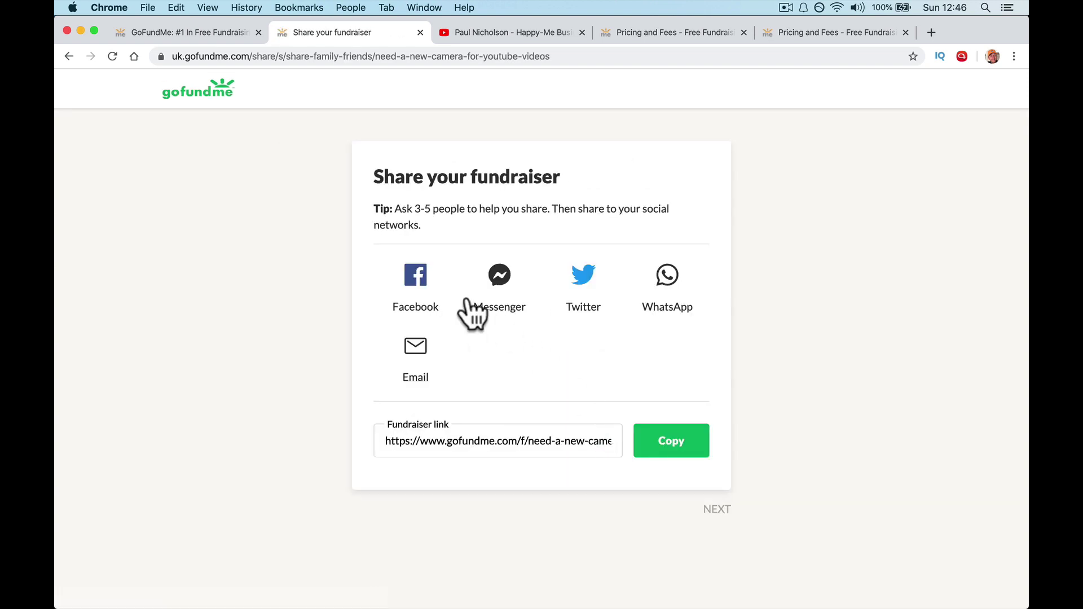
click(420, 442)
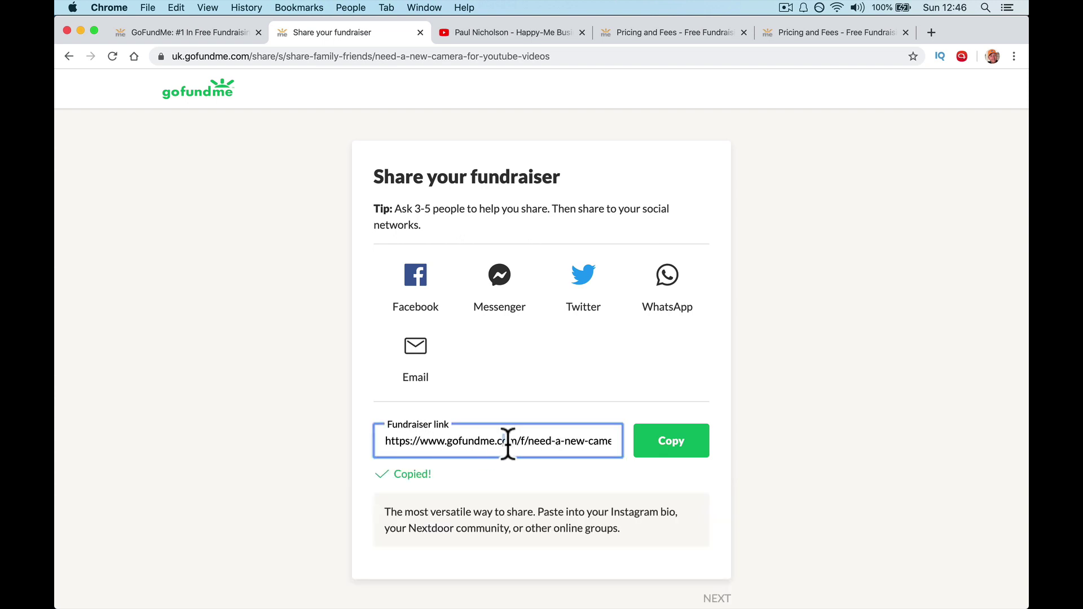
click(680, 451)
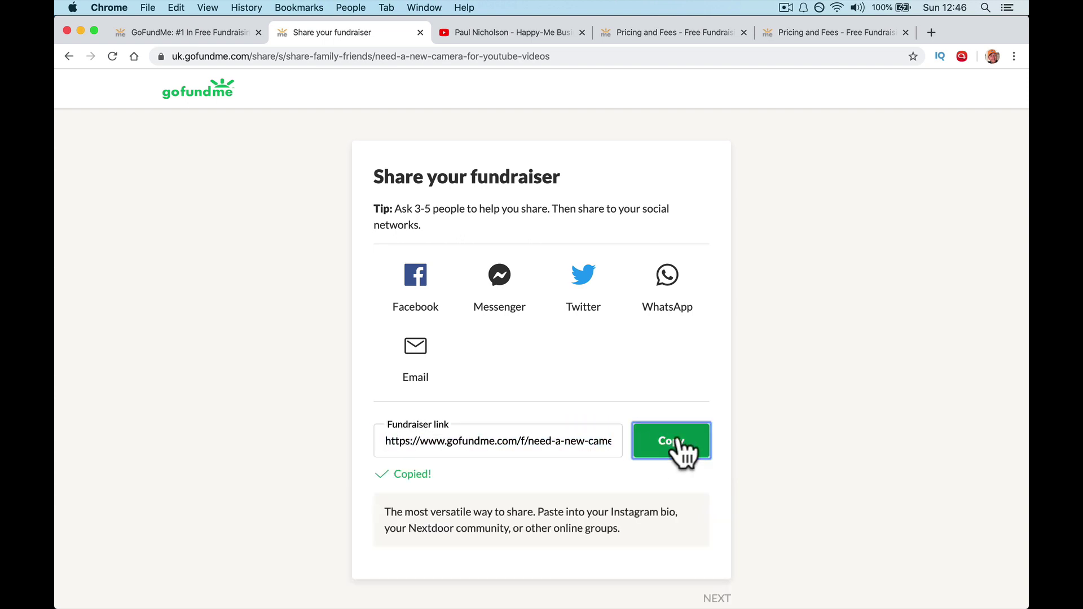
Post the fundraiser to Facebook with the message 'Help me get a new camera. Please.'
click(412, 285)
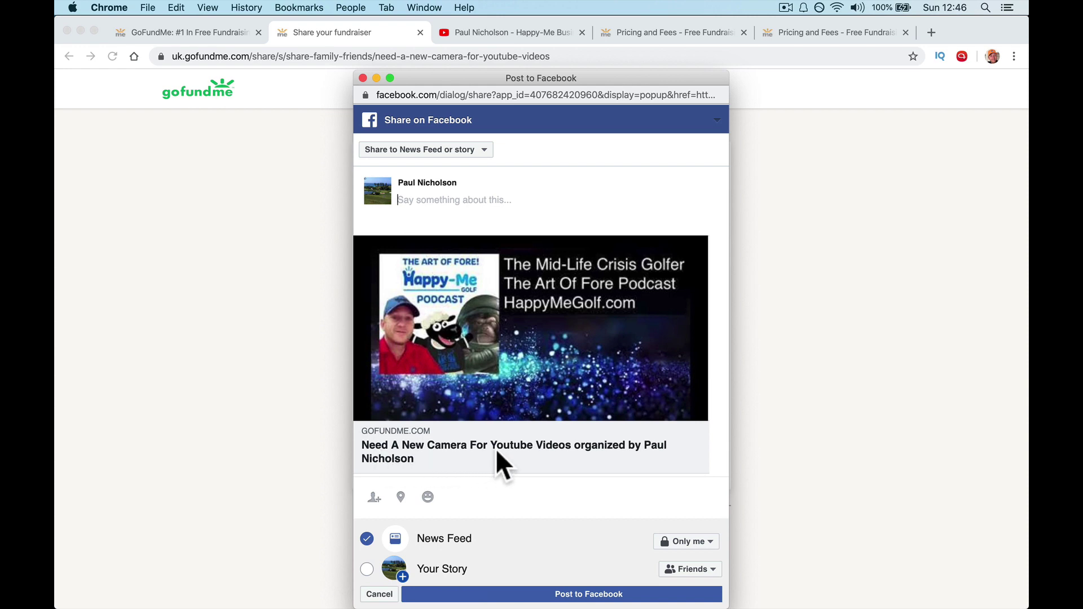
scroll(575, 448, down, 1)
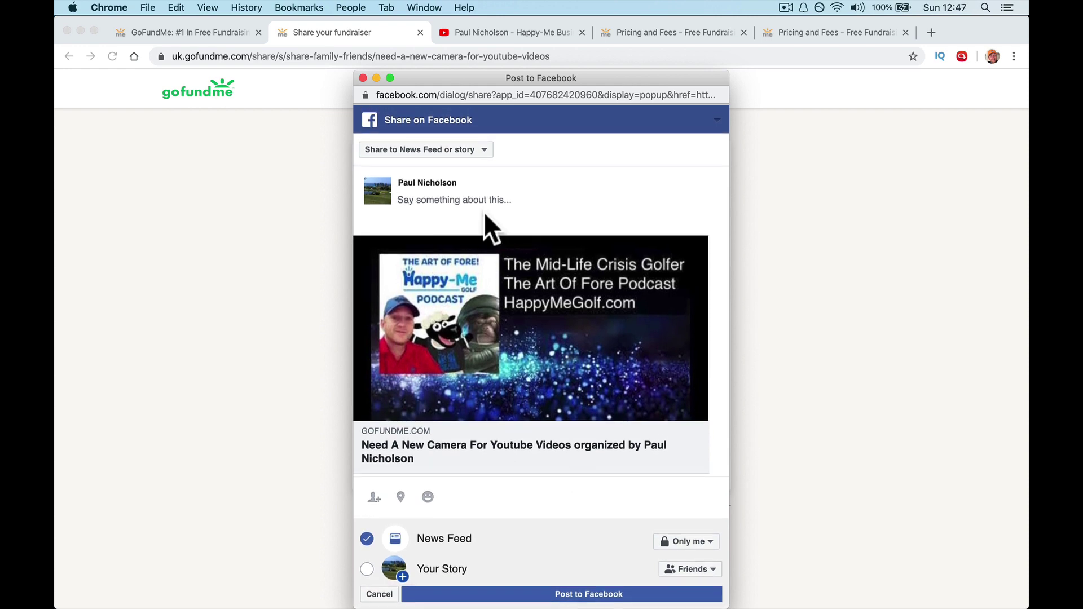
click(467, 208)
text(Help m)
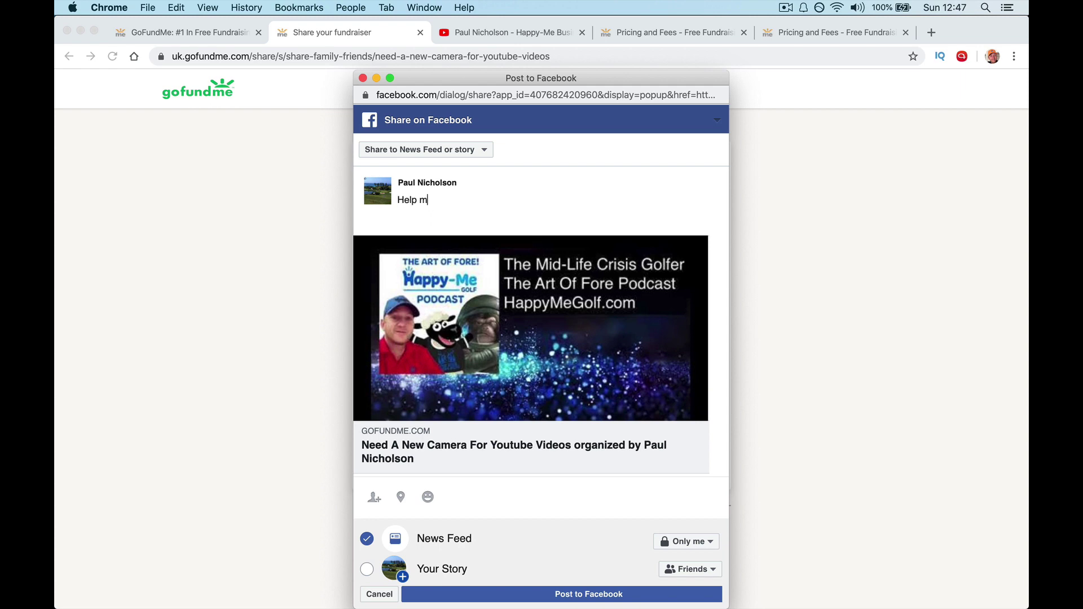
text(e get a new camera.)
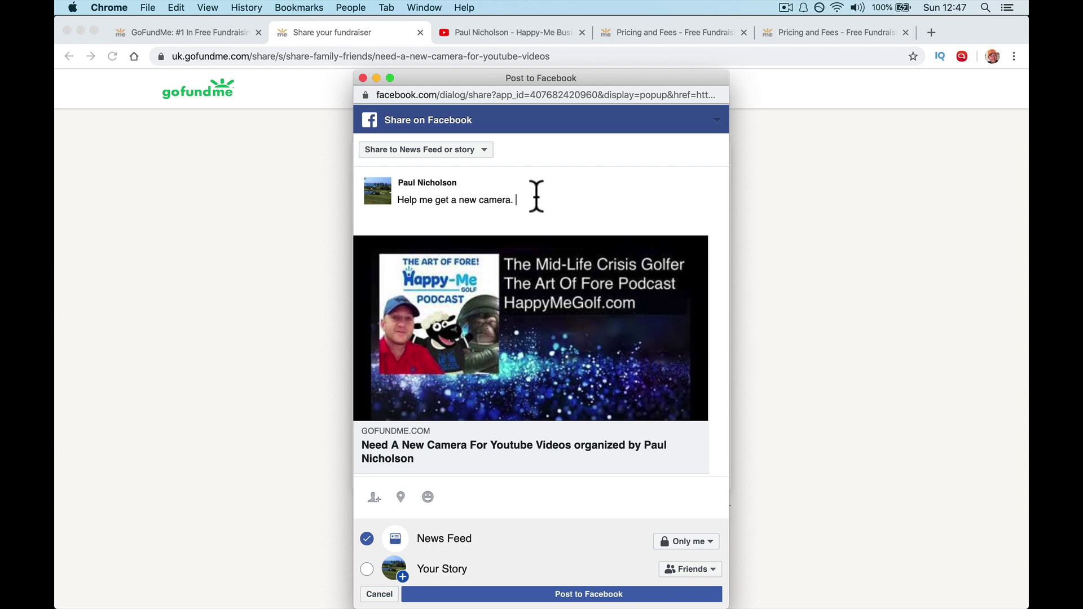
text(Please.)
click(538, 595)
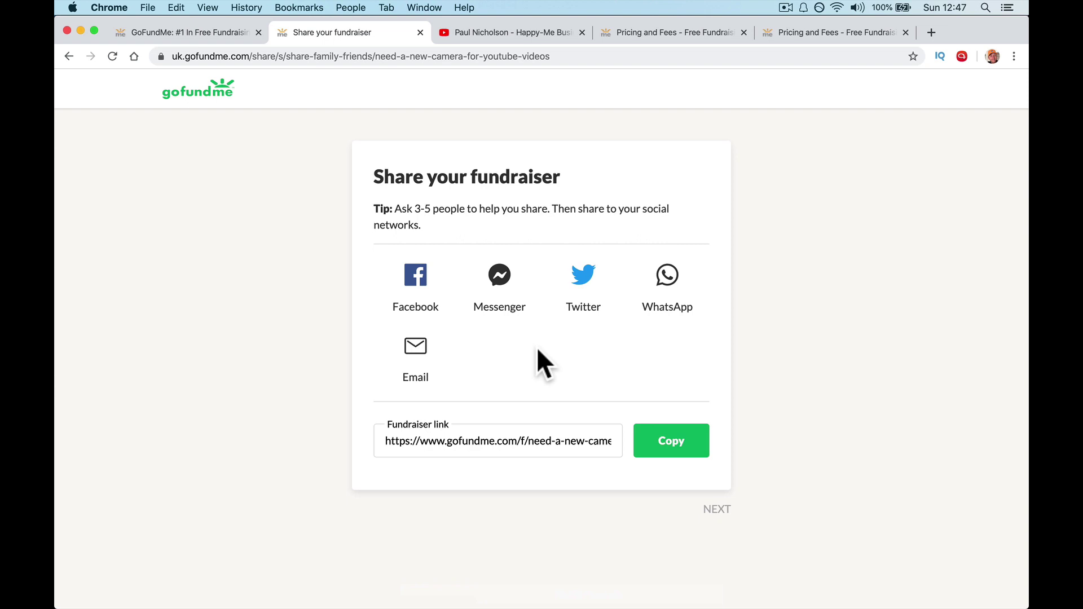
Dismiss the Messenger window and tweet the prefilled fundraiser message
click(496, 295)
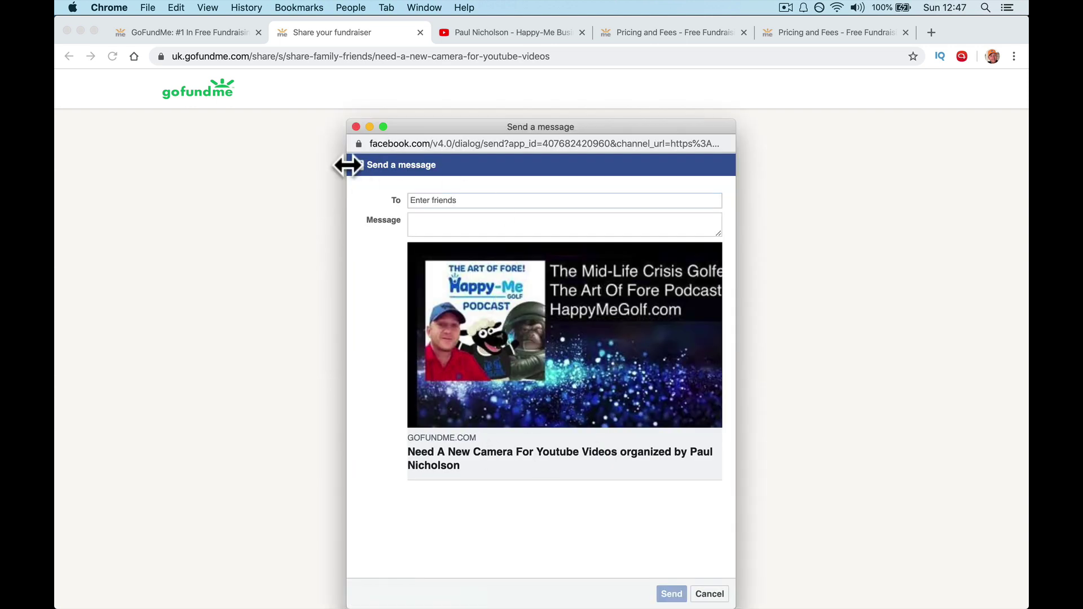
click(355, 126)
click(585, 281)
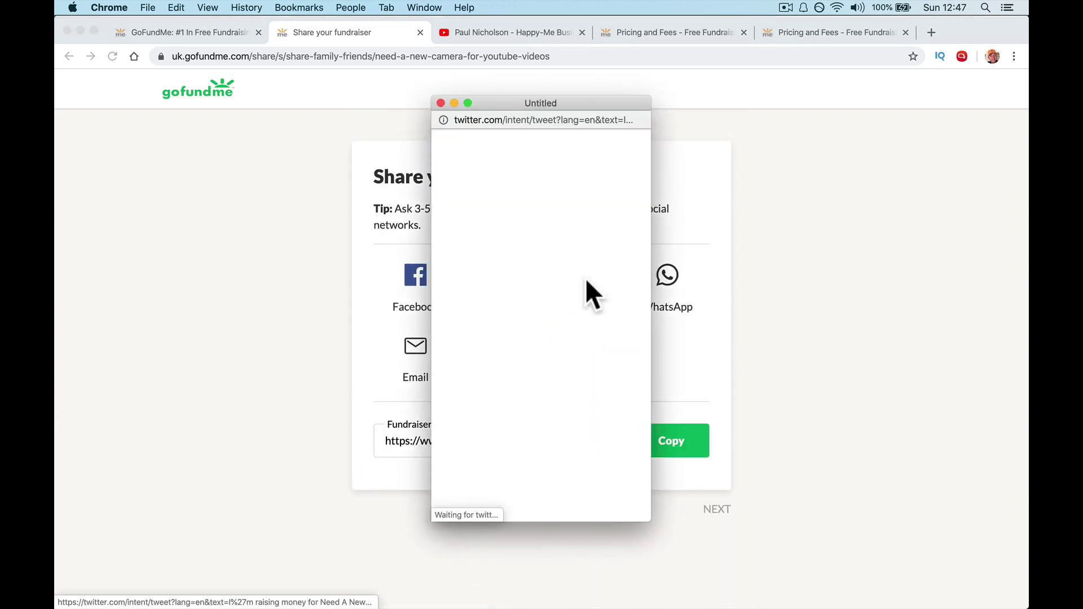
click(602, 275)
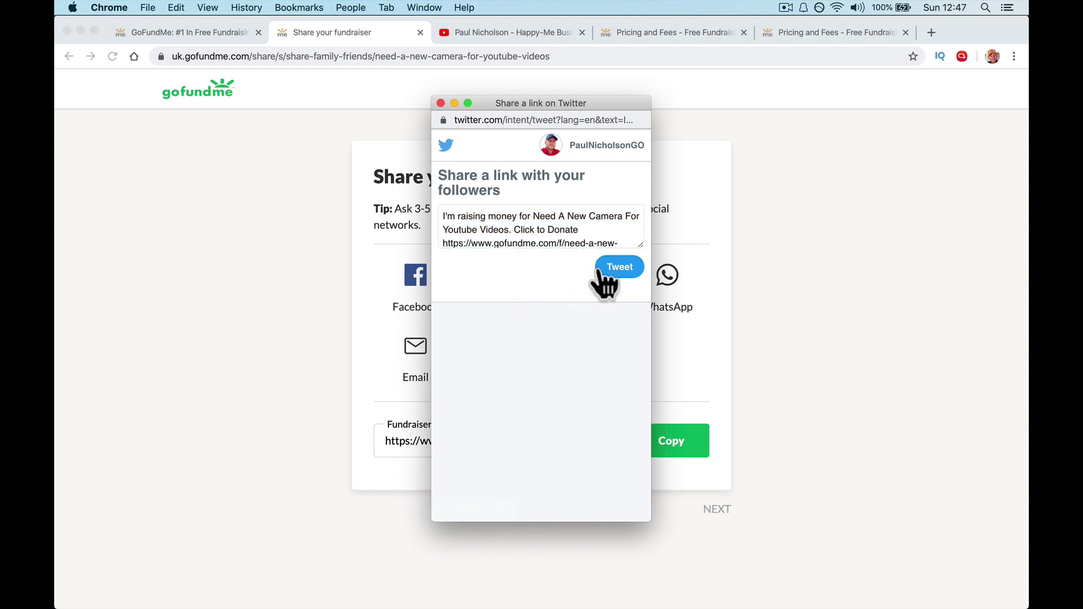
click(597, 272)
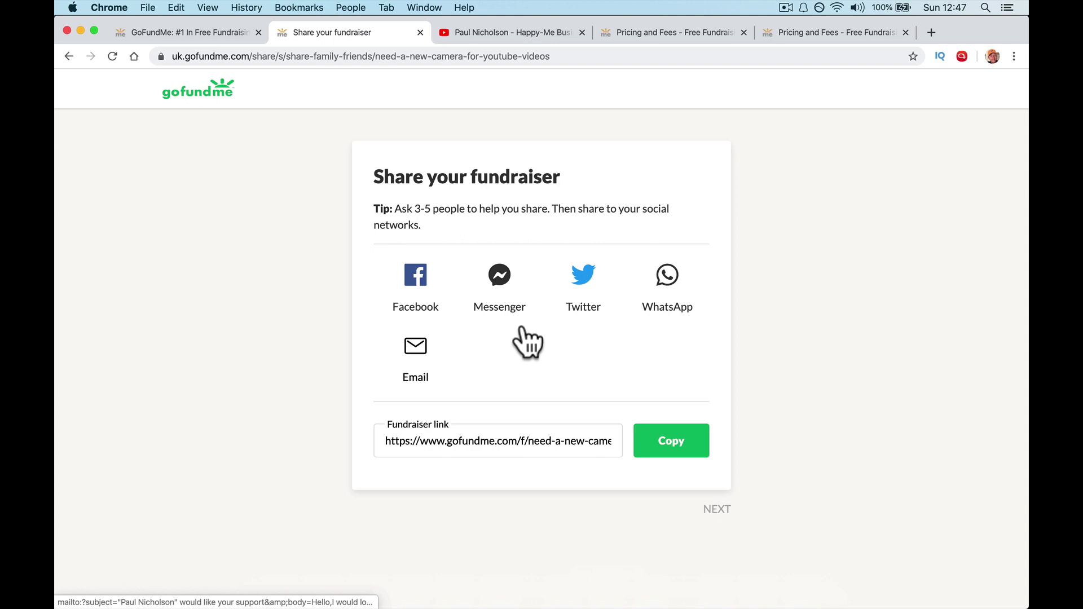
Quit the Outlook email app that launched and close its welcome window
click(654, 581)
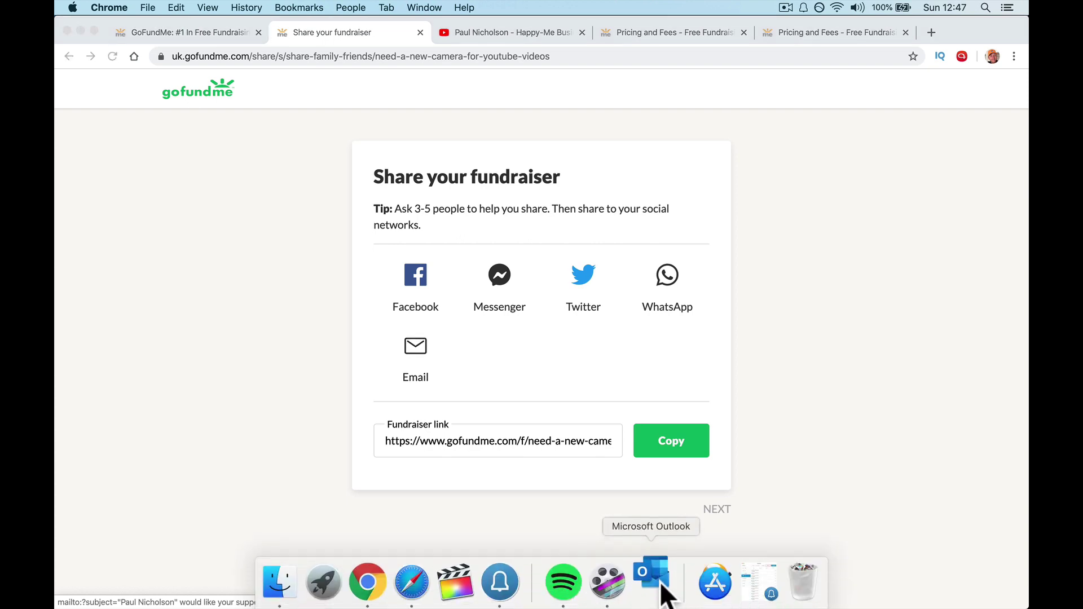
right_click(664, 588)
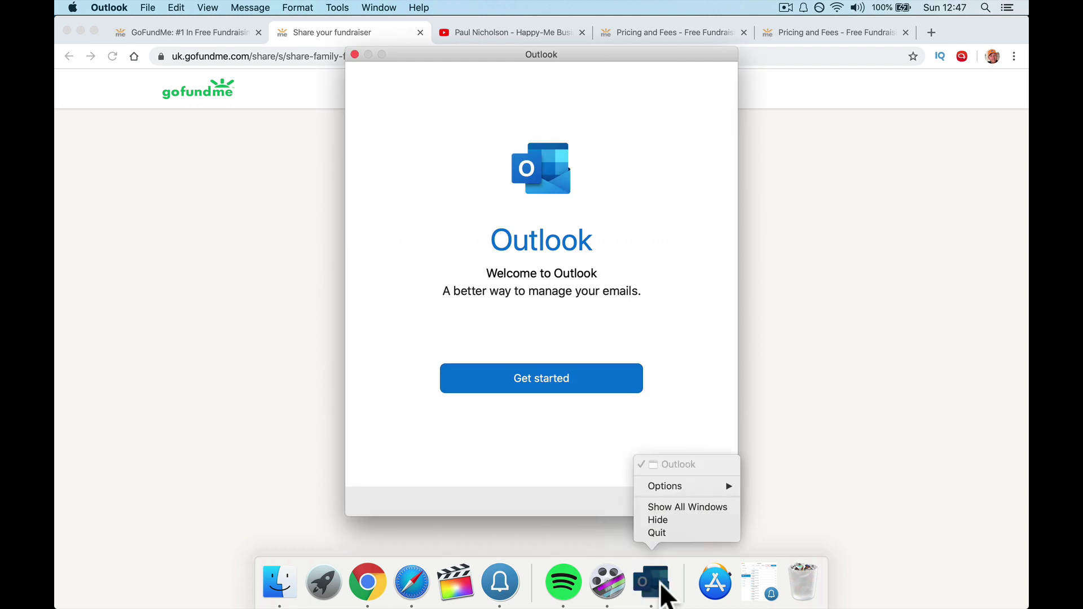
click(668, 533)
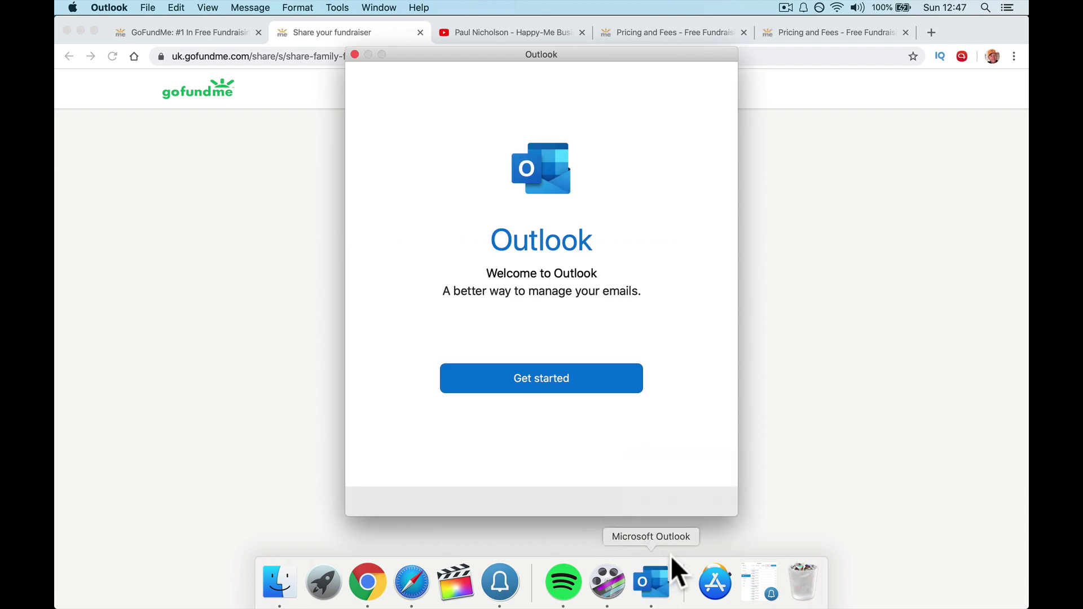
click(354, 54)
Copy the fundraiser link, finish the sharing step, and open the camera fundraiser's management page
click(463, 439)
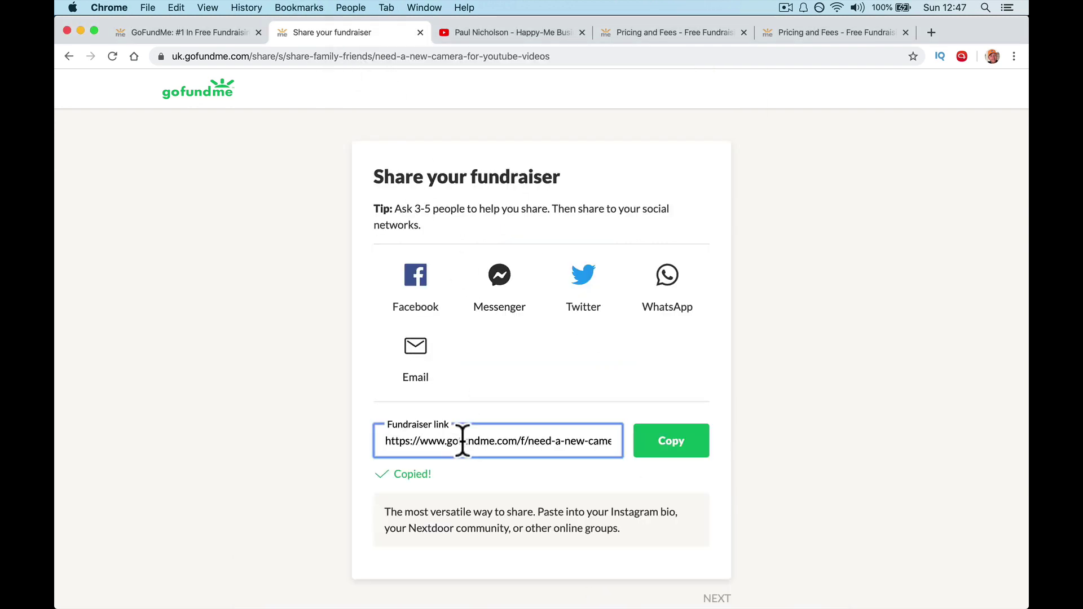
scroll(574, 446, down, 1)
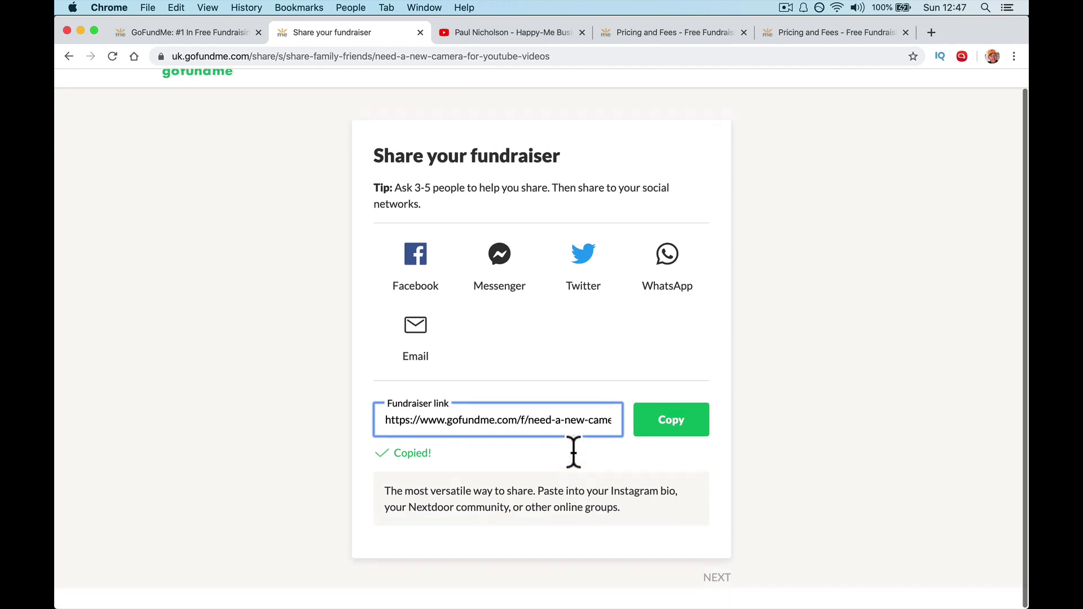
click(714, 578)
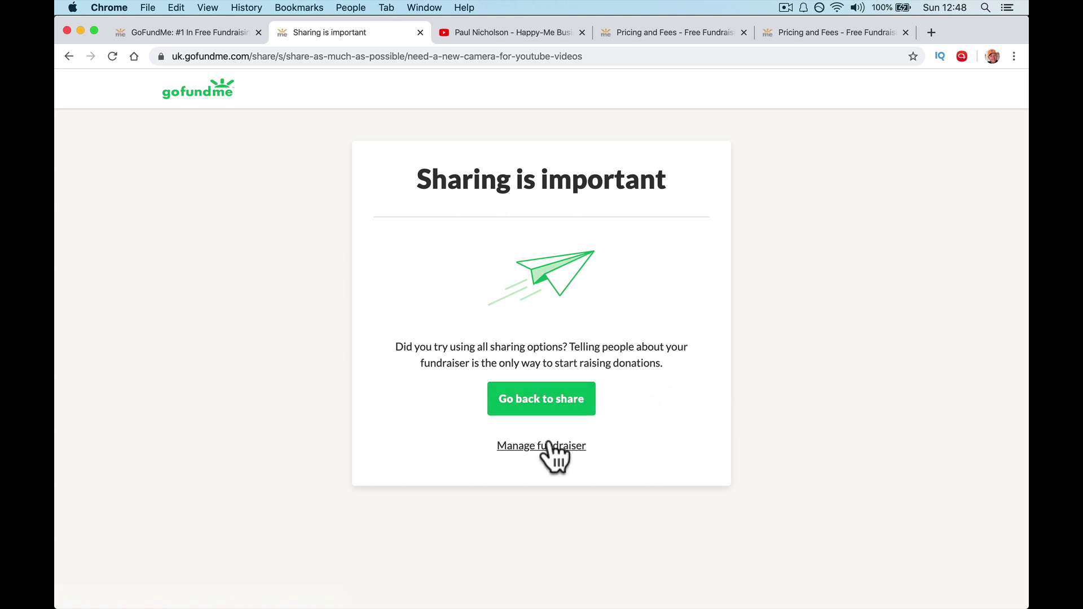
click(577, 446)
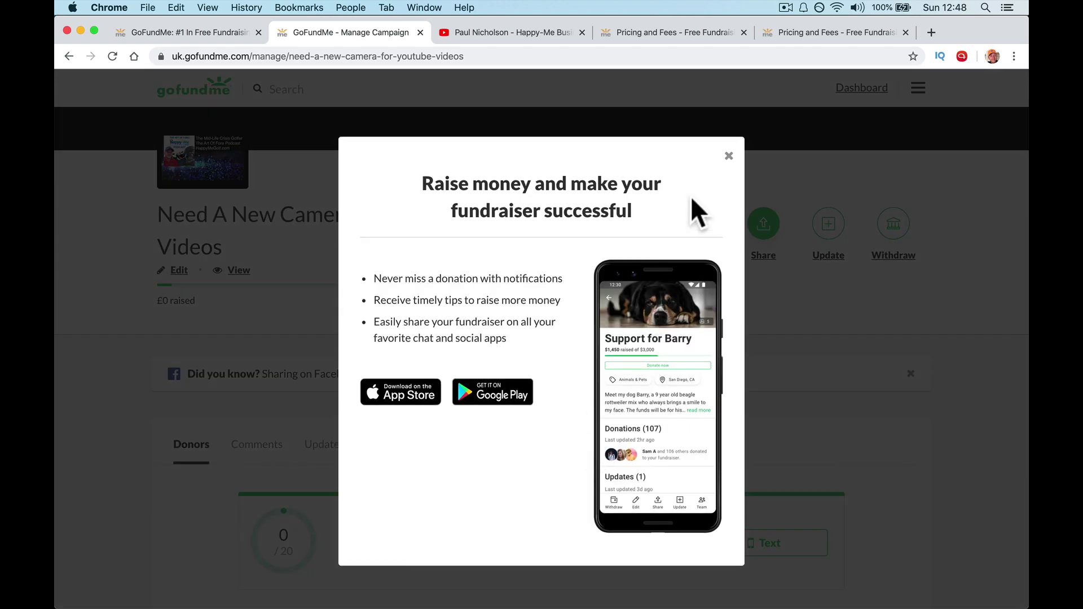
Dismiss the app popup, open the public fundraiser page, and play then pause the campaign video
click(728, 156)
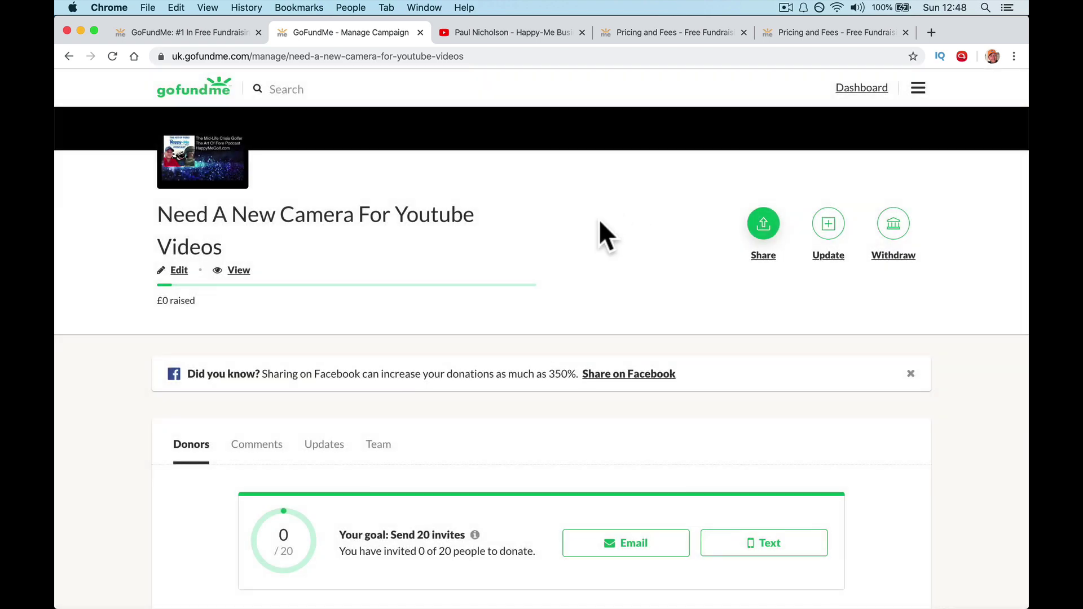
click(237, 270)
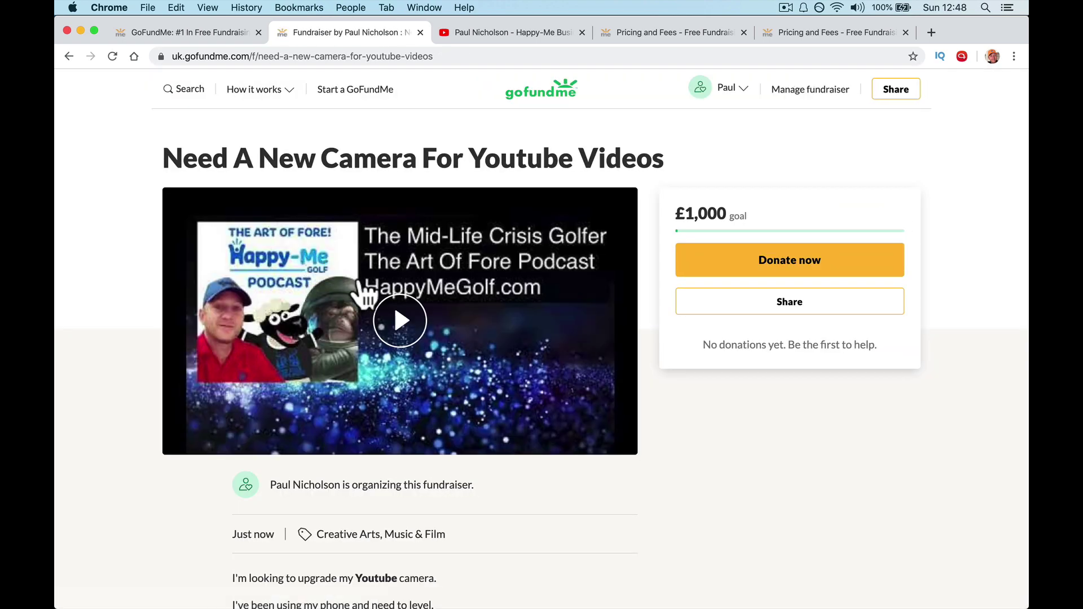
click(373, 291)
click(425, 339)
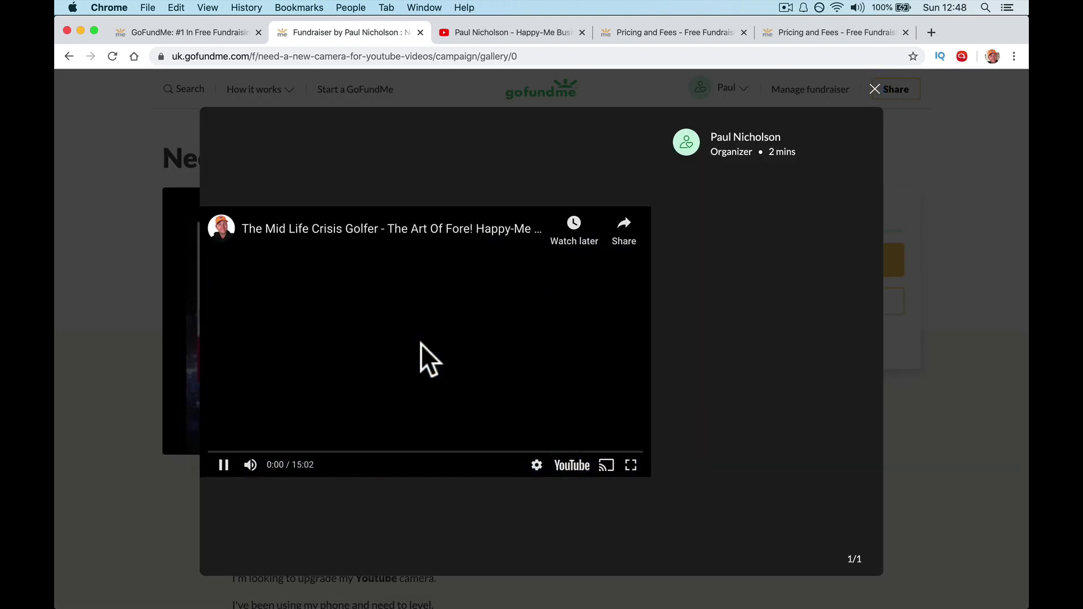
click(223, 464)
click(873, 90)
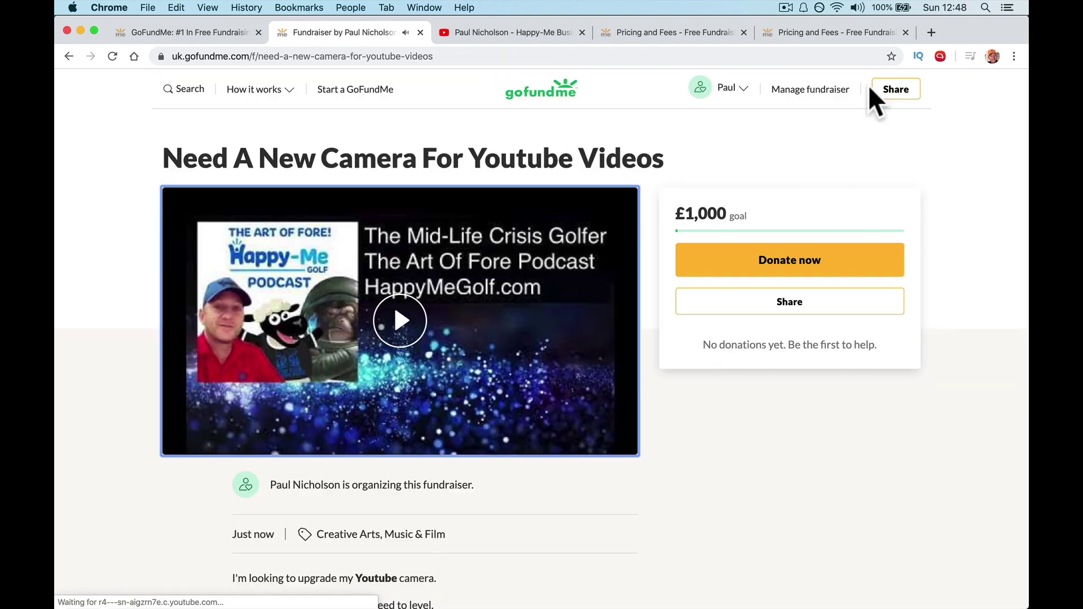
Read the full story and organizer details, check the donation page, then open the sharing options
scroll(437, 338, down, 5)
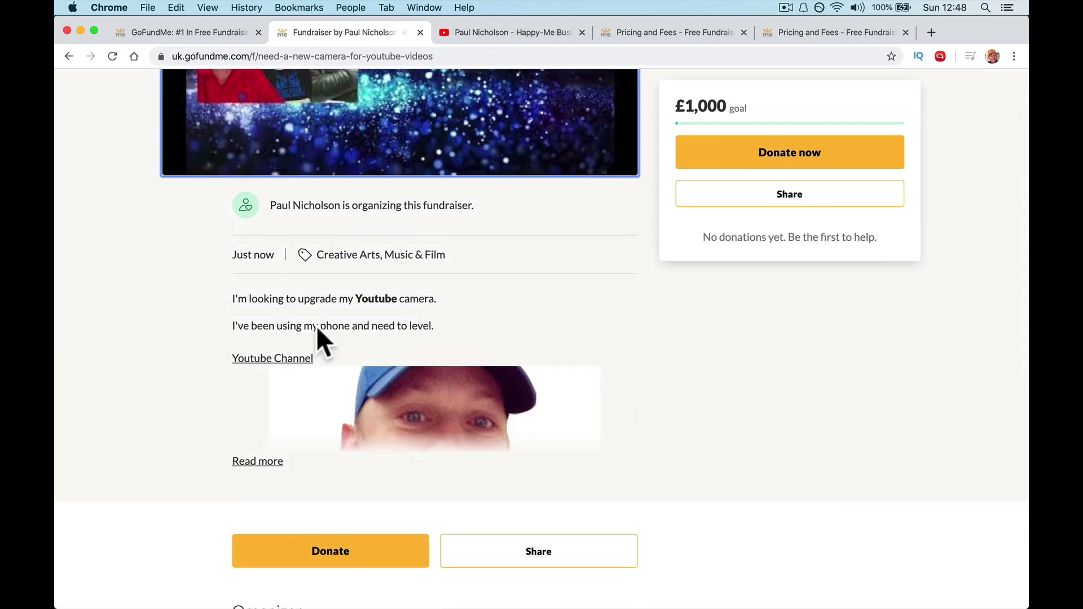
click(271, 462)
scroll(370, 440, down, 7)
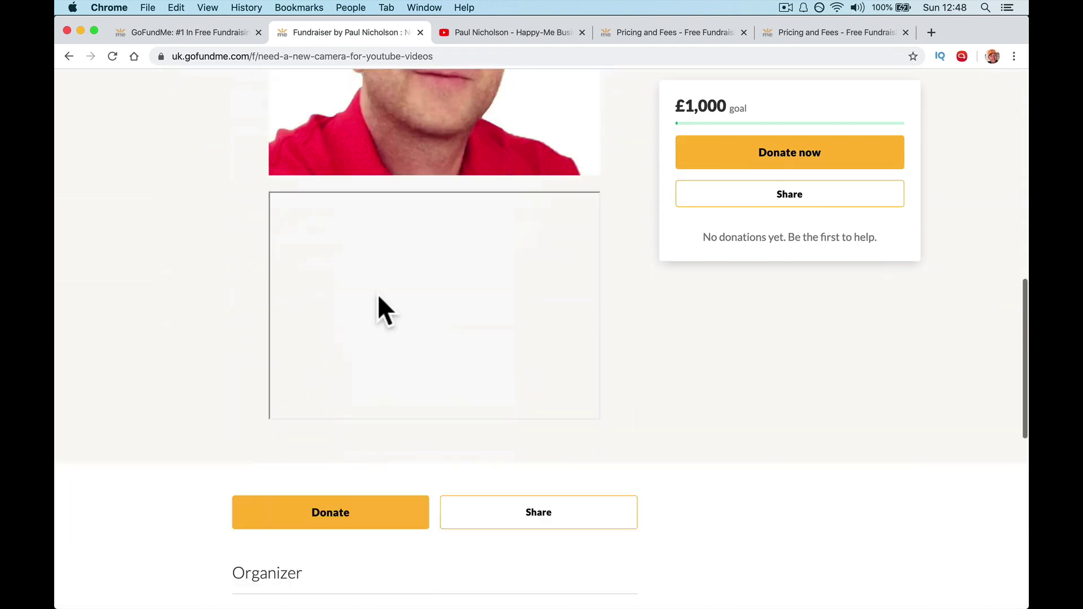
scroll(467, 389, down, 6)
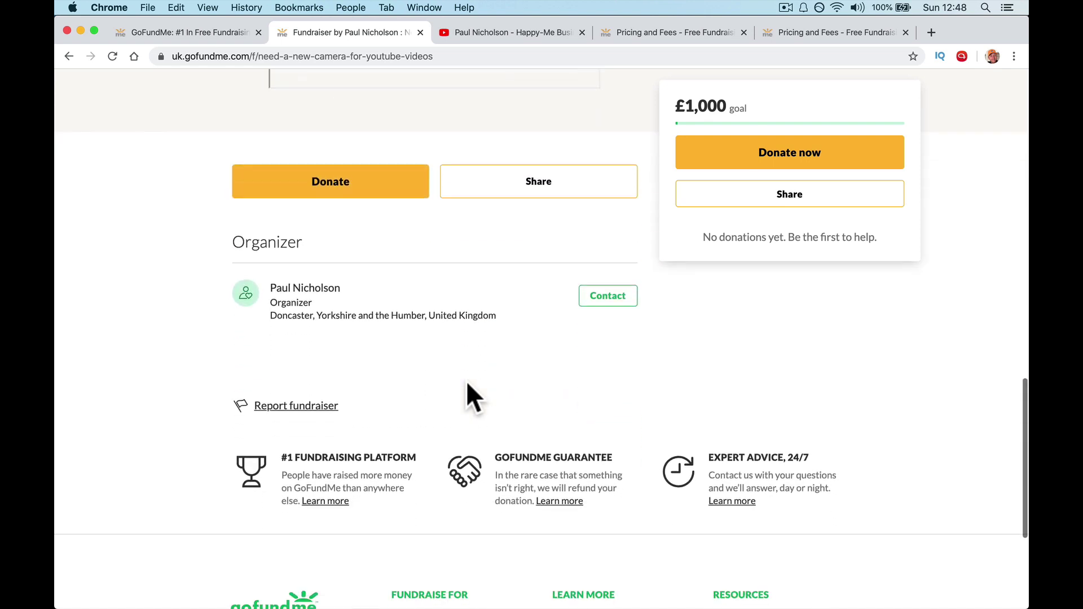
scroll(495, 288, up, 3)
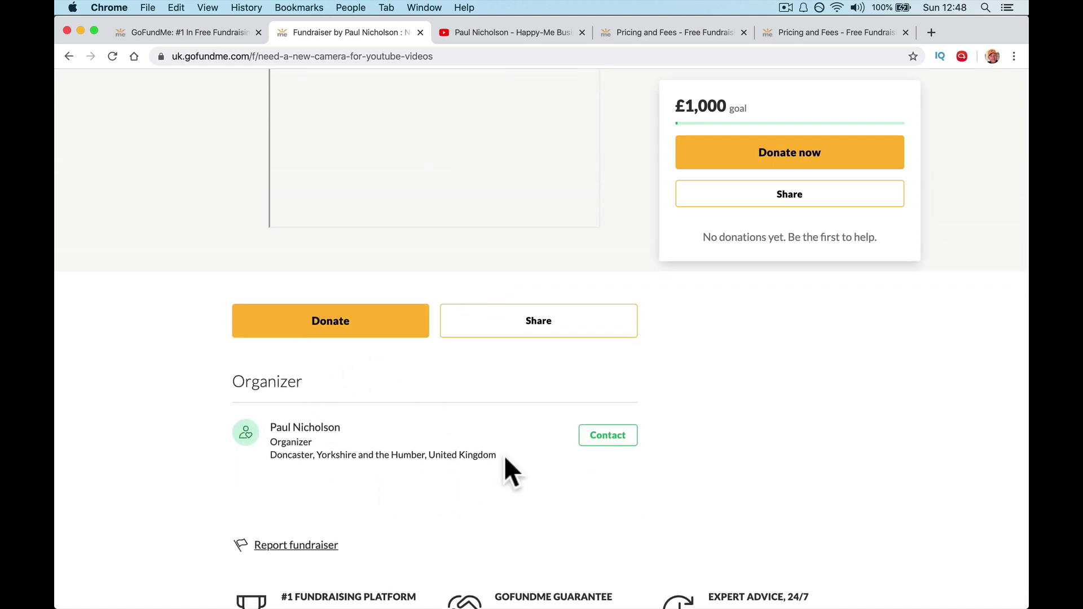
scroll(479, 415, up, 1)
scroll(479, 415, down, 2)
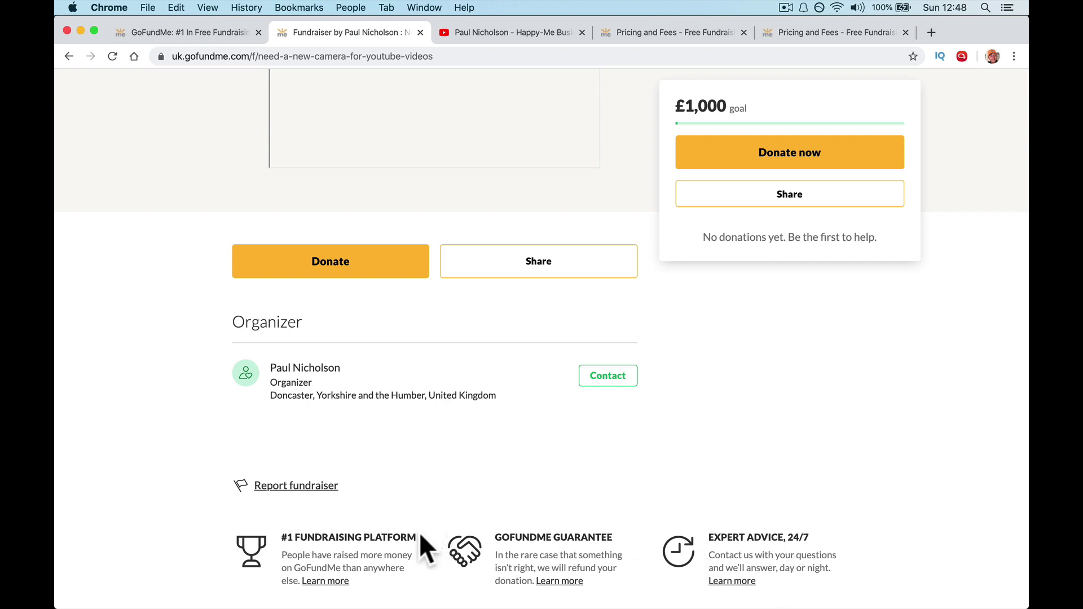
scroll(678, 457, up, 10)
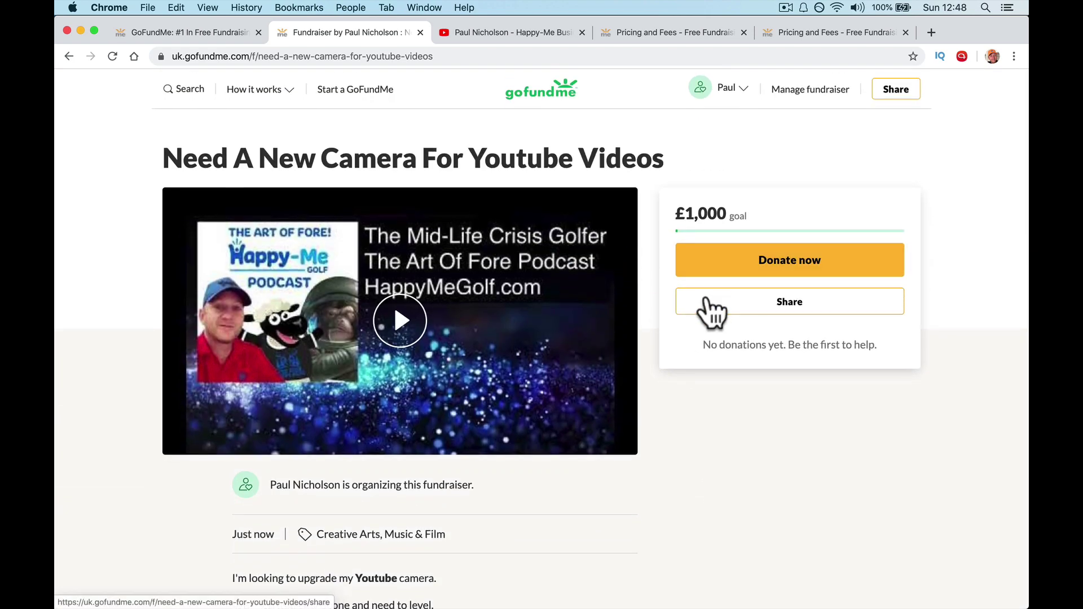
click(706, 273)
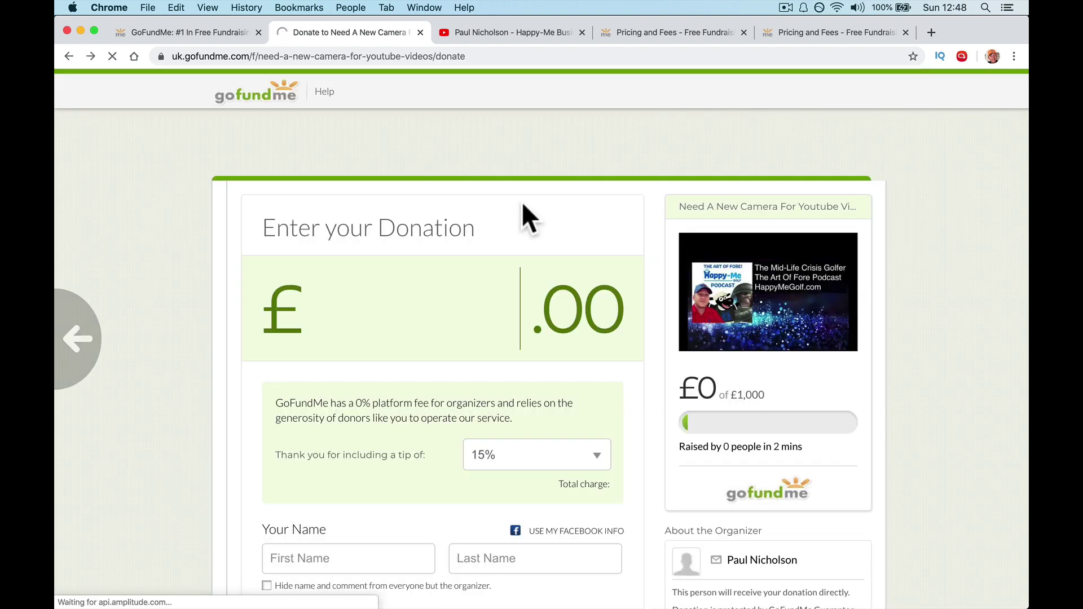
scroll(523, 201, left, 5)
click(776, 314)
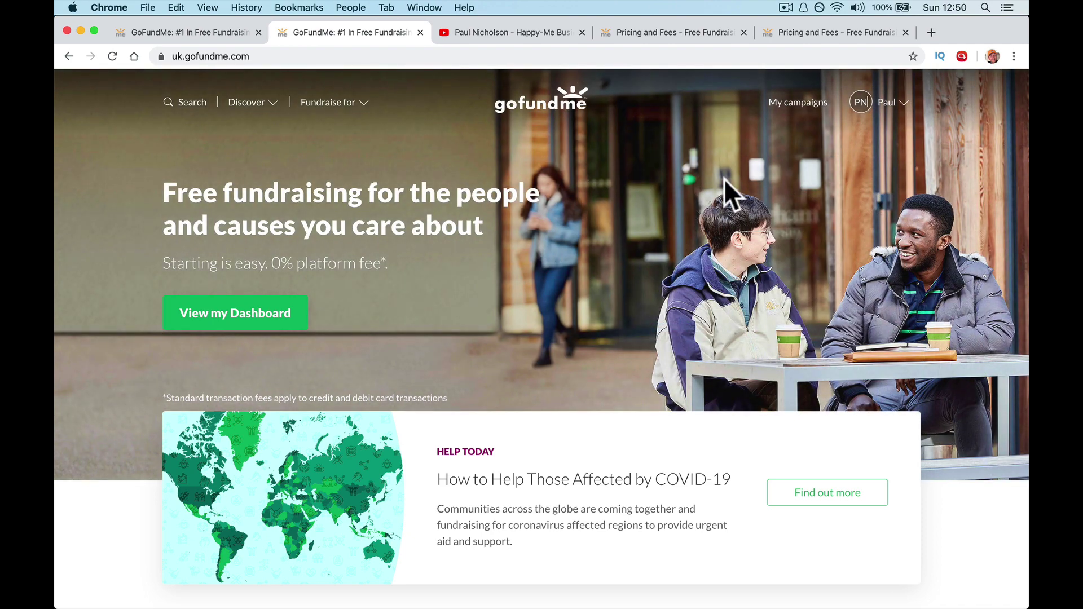
Go to My campaigns and open management for the camera fundraiser
click(785, 115)
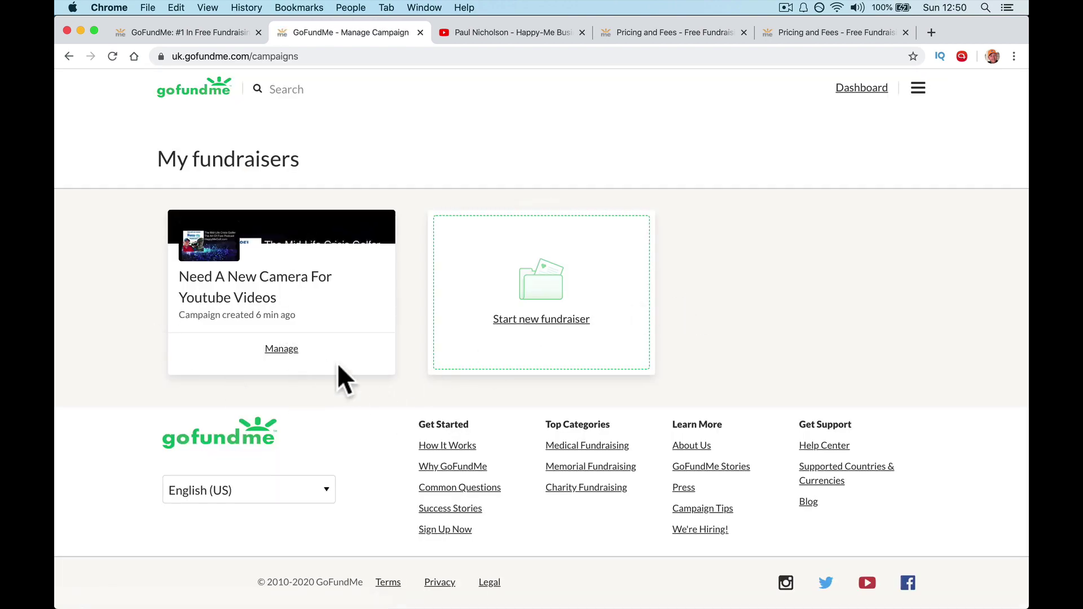
click(285, 350)
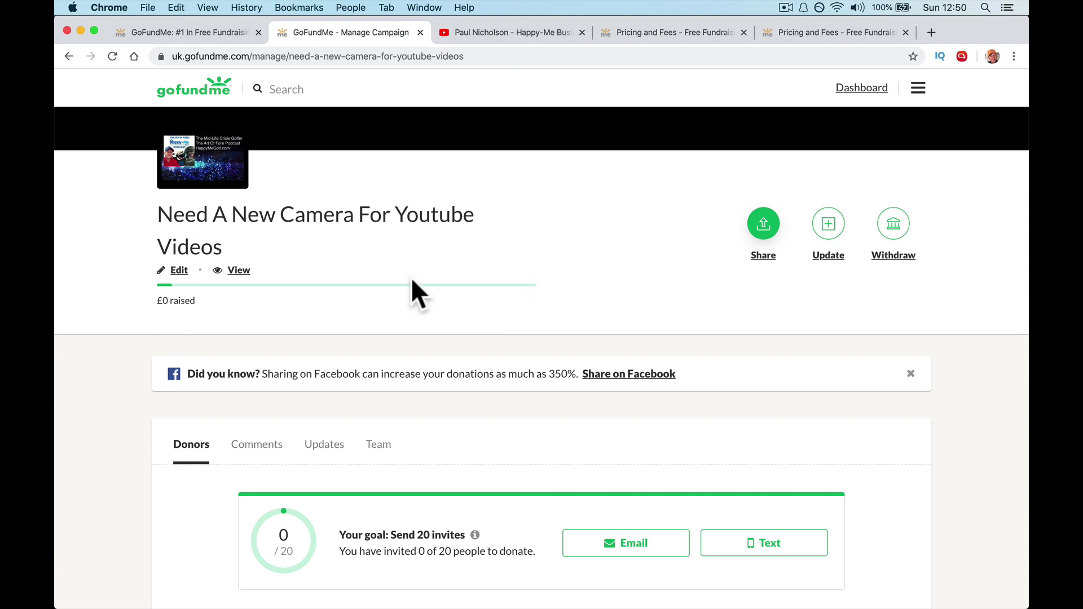
Enter 200 as the goal, save the details, and keep Creative Arts, Music & Film as category
click(179, 271)
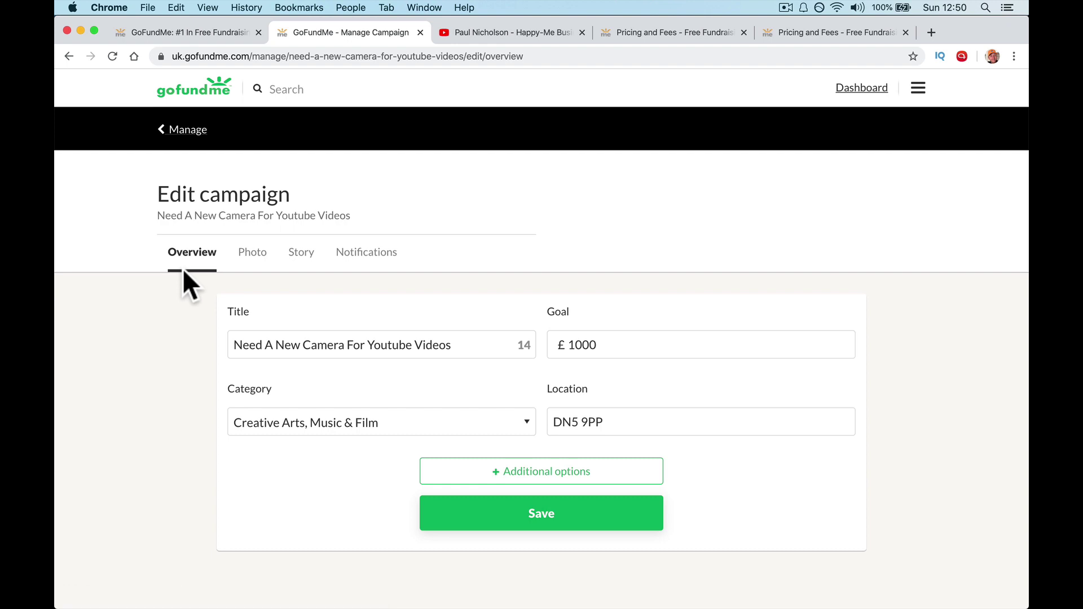
double_click(580, 344)
text(200)
click(606, 511)
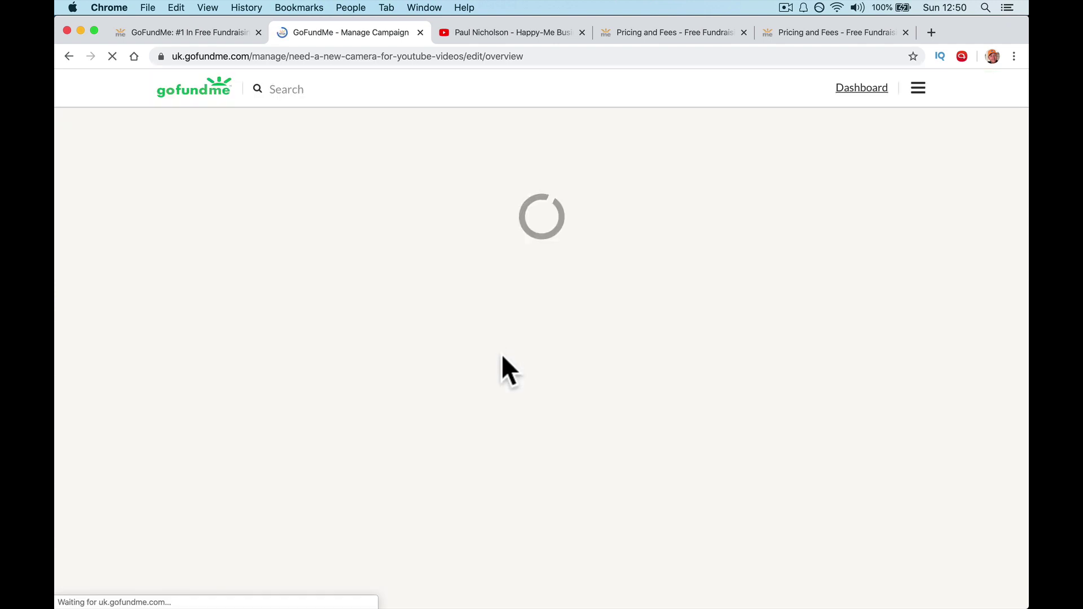
click(475, 350)
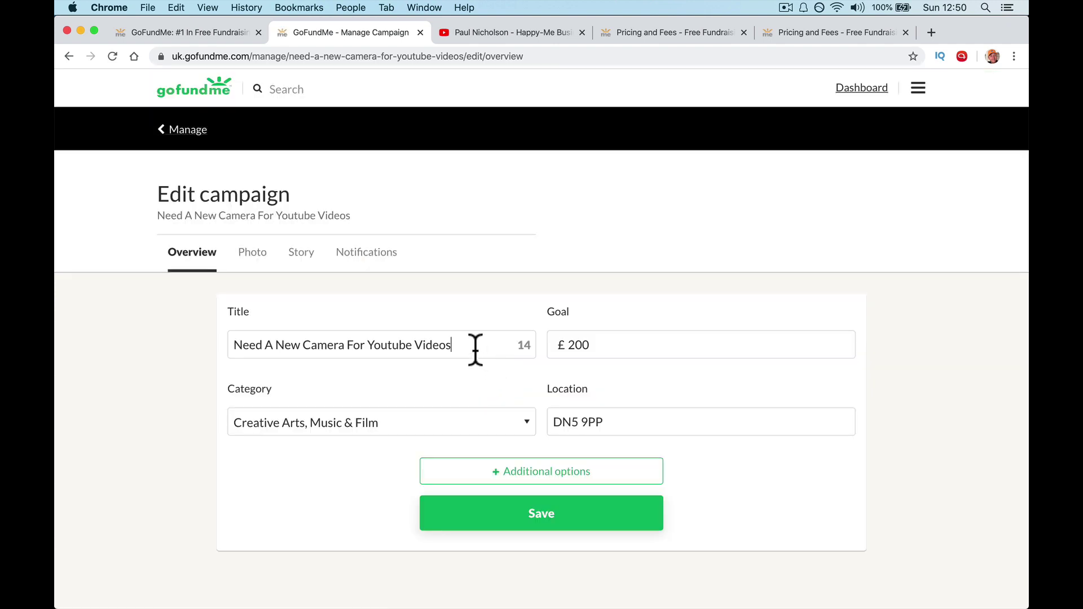
click(472, 418)
click(550, 399)
key(super+bracketleft)
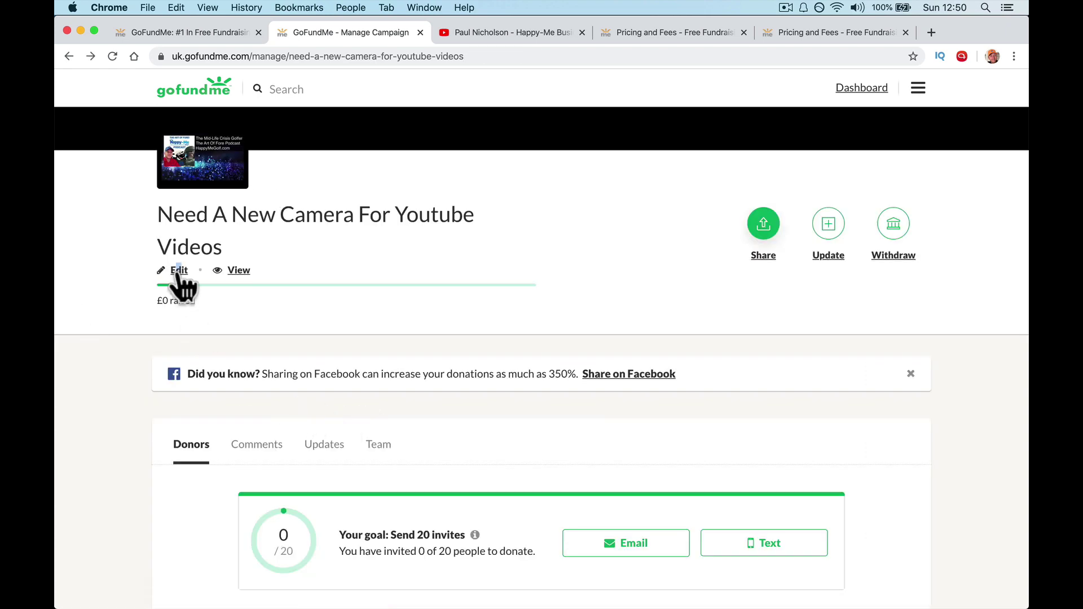
Review the Photo, Story and donation email Notifications tabs, then return to campaign management
click(179, 270)
click(254, 257)
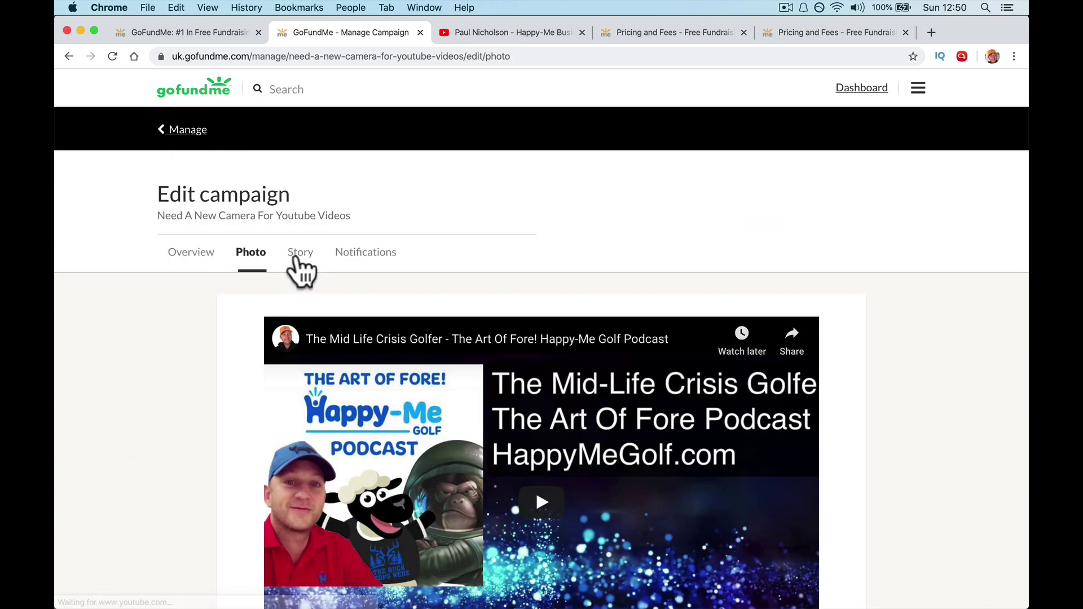
click(296, 257)
scroll(407, 437, down, 10)
scroll(409, 446, up, 8)
scroll(408, 435, up, 4)
click(364, 252)
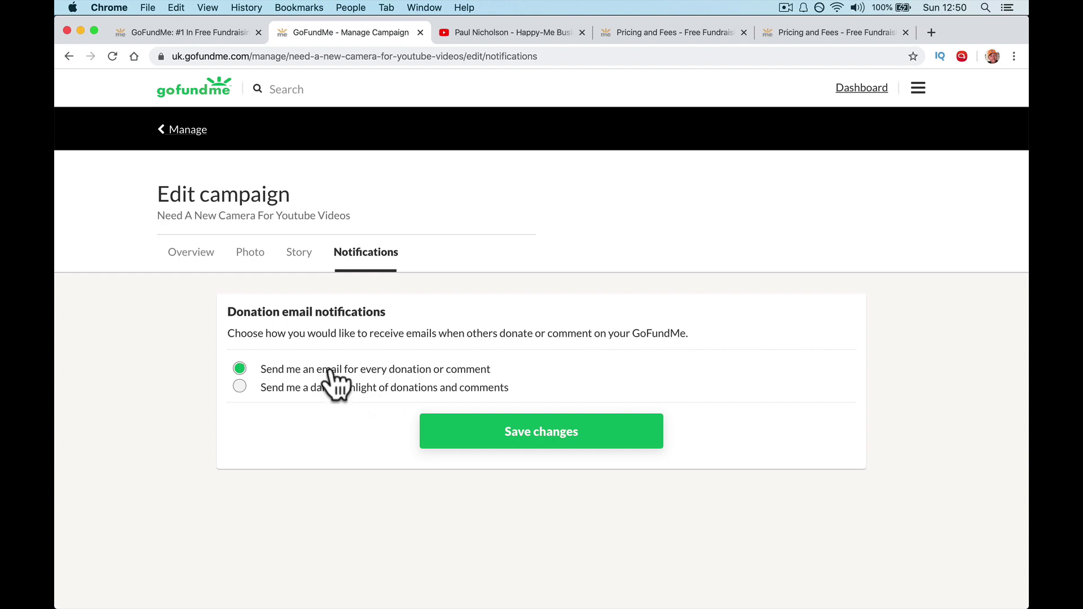
click(187, 130)
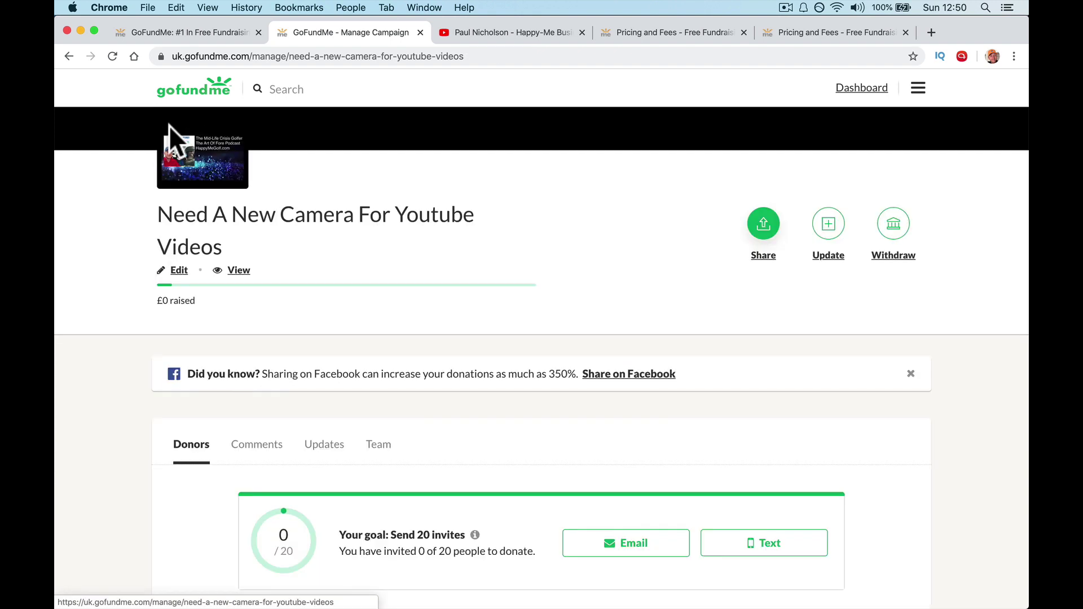
Write an update thanking all who have donated and mentioning an eye on the perfect camera
click(761, 226)
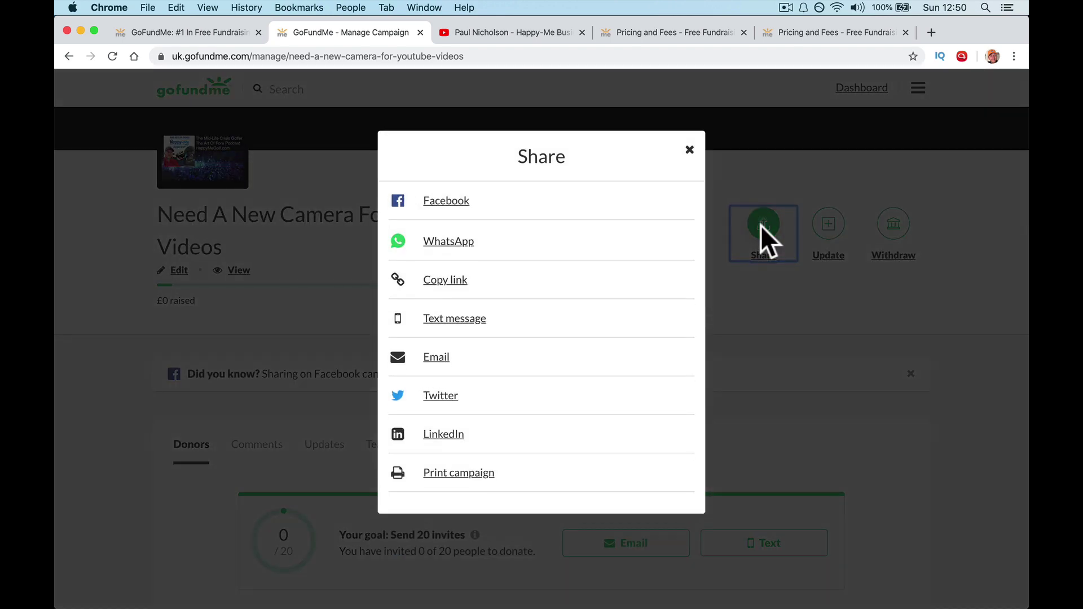
click(689, 156)
click(829, 258)
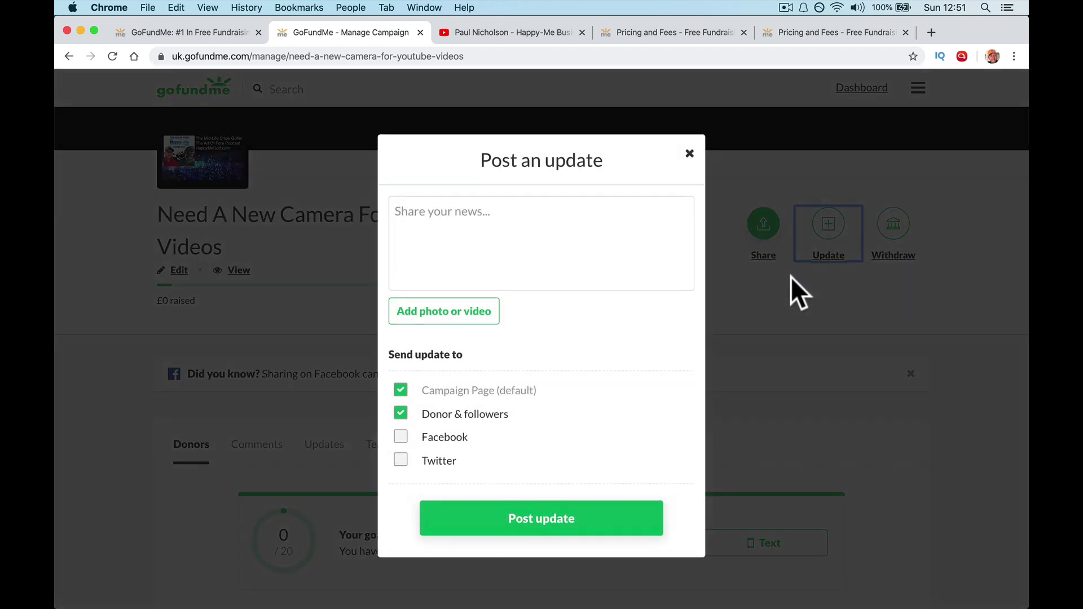
click(503, 218)
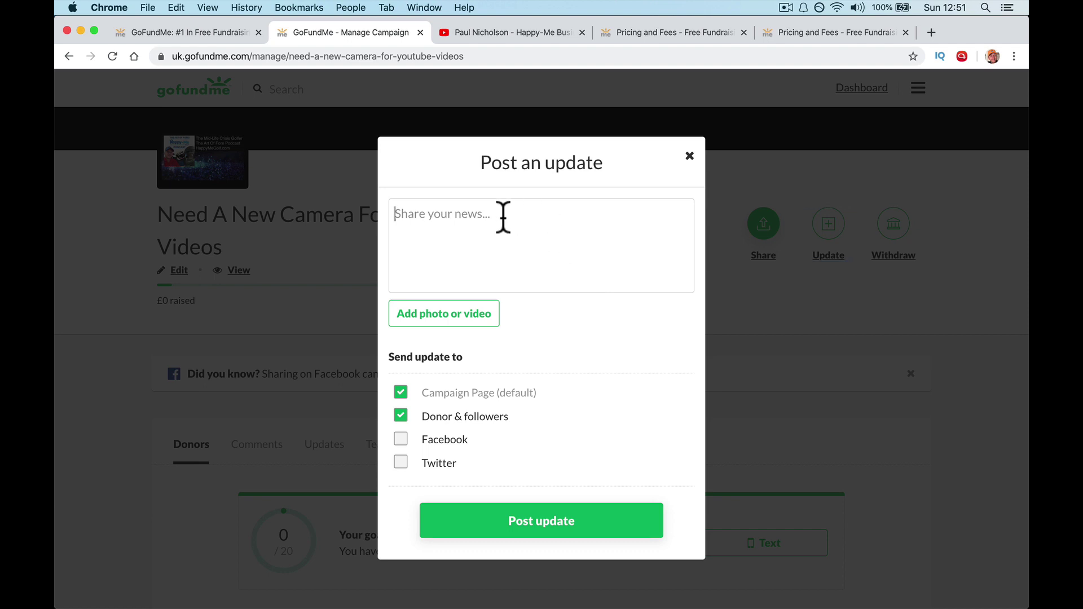
text(Thanks to all w)
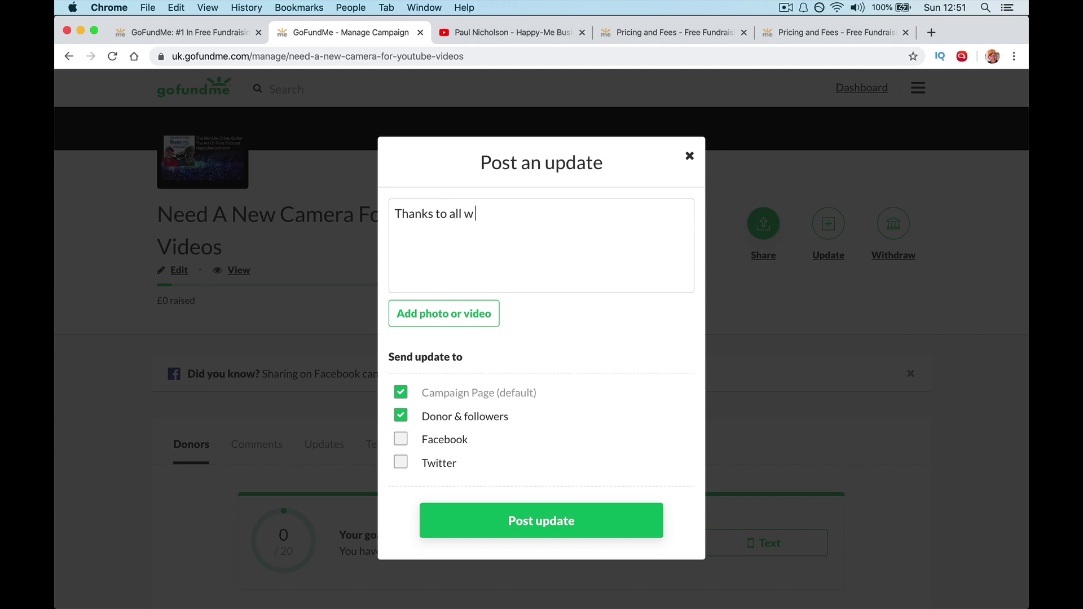
text(ho ha)
key(BackSpace)
text(ha)
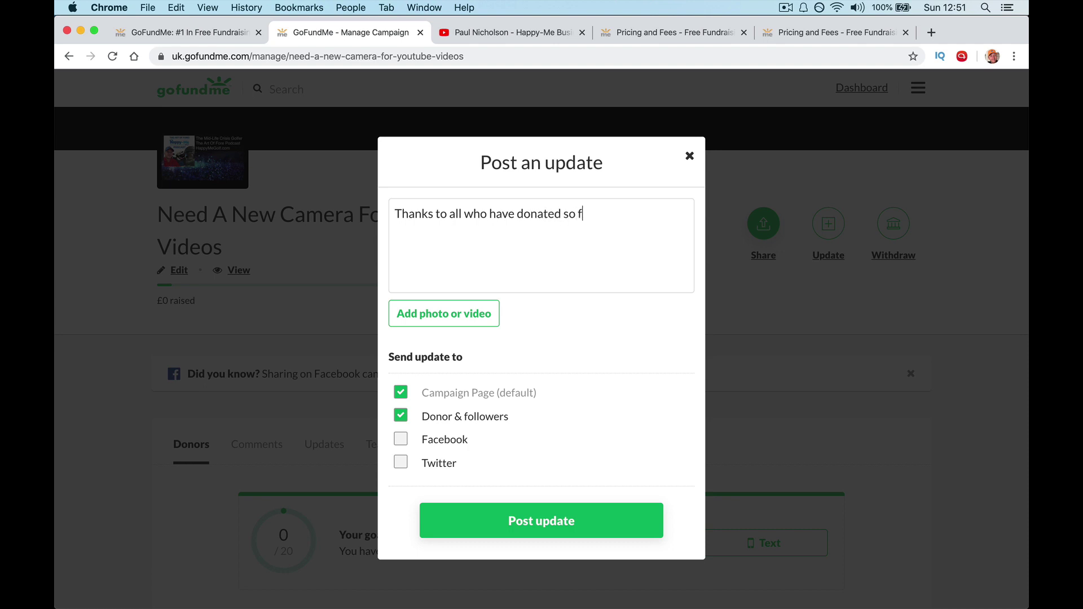
text(ave)
key(BackSpace)
key(BackSpace)
key(BackSpace)
key(BackSpace)
text(eye on the perfect.)
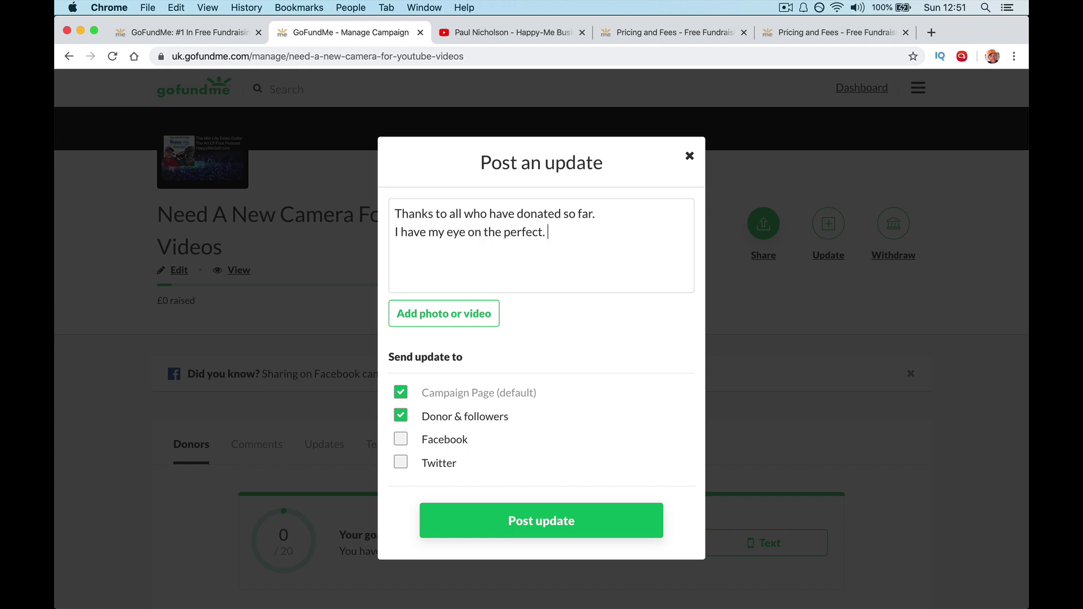
text(camera)
Skip Facebook and Twitter sharing and post the update anyway
click(443, 440)
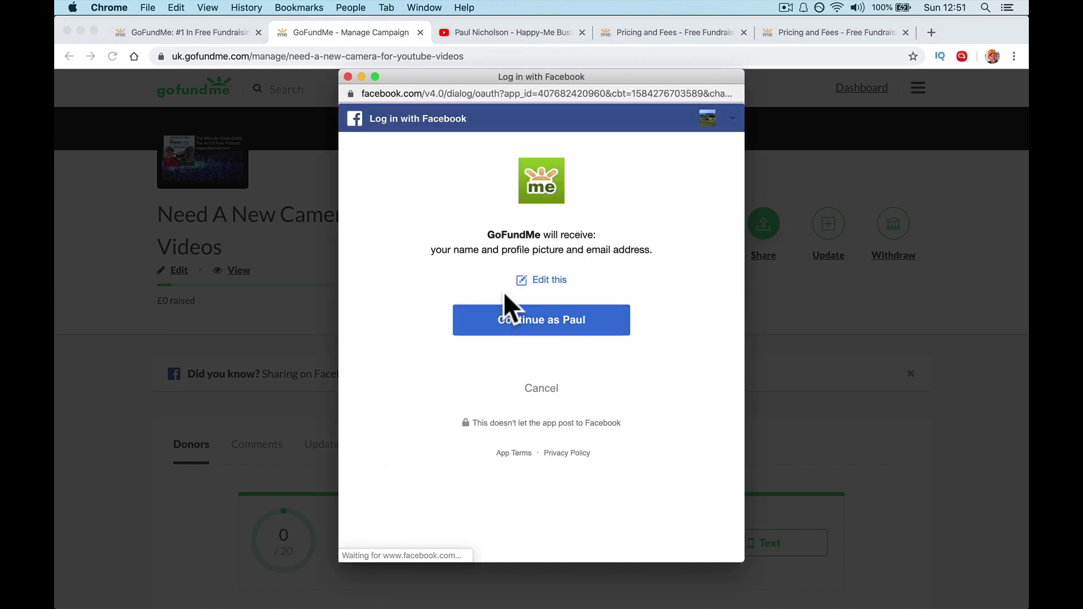
click(347, 77)
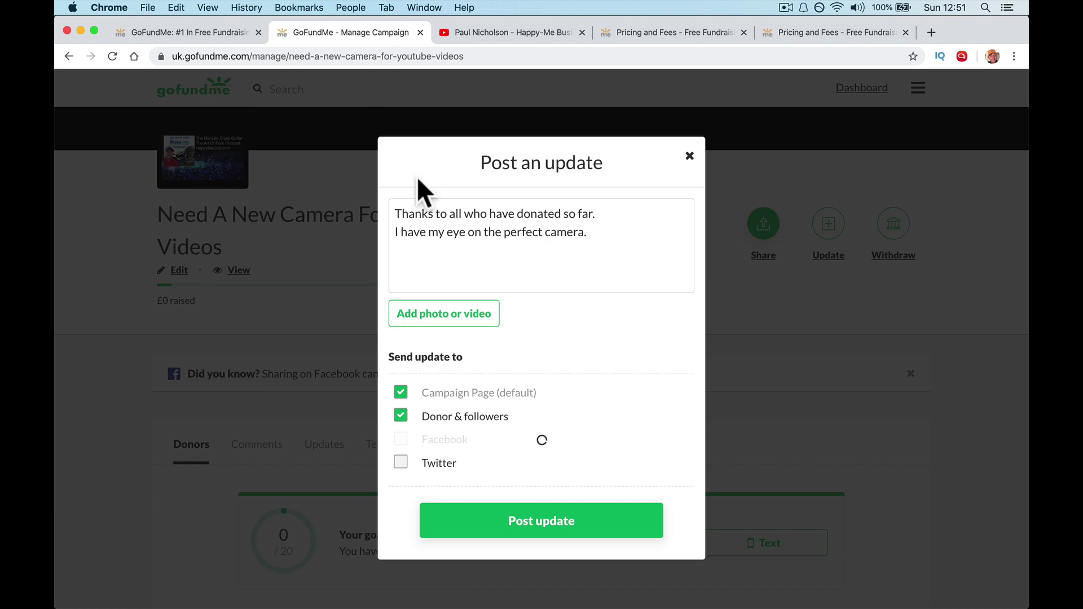
click(448, 463)
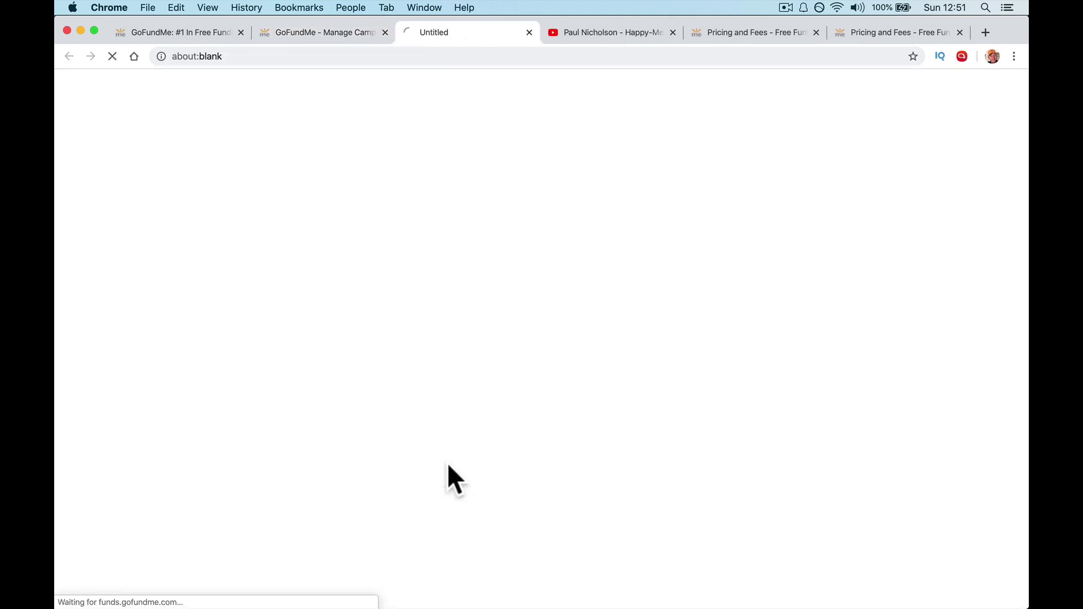
click(529, 32)
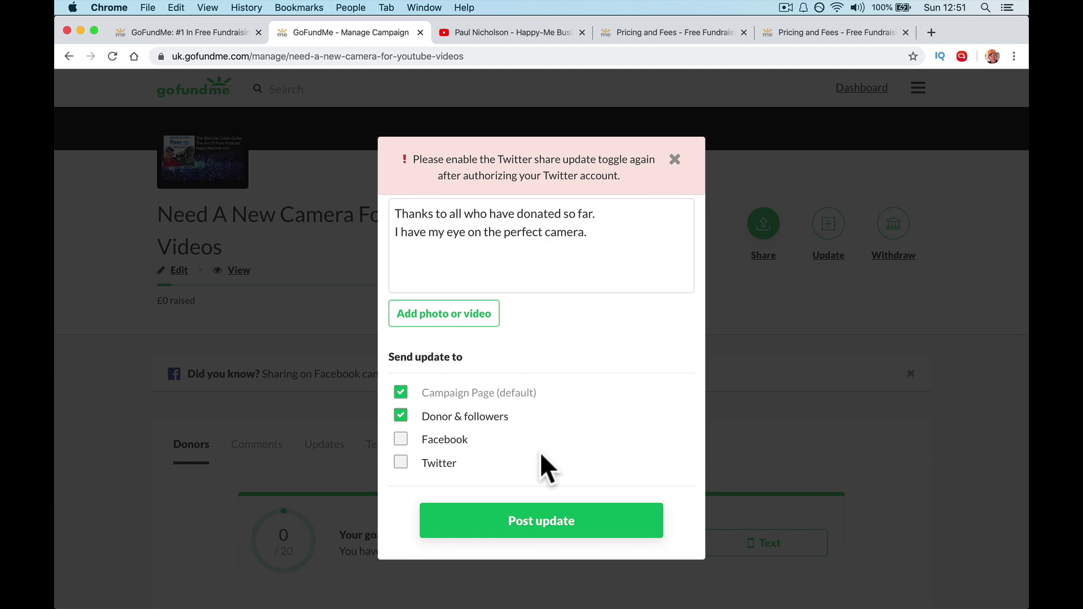
click(537, 521)
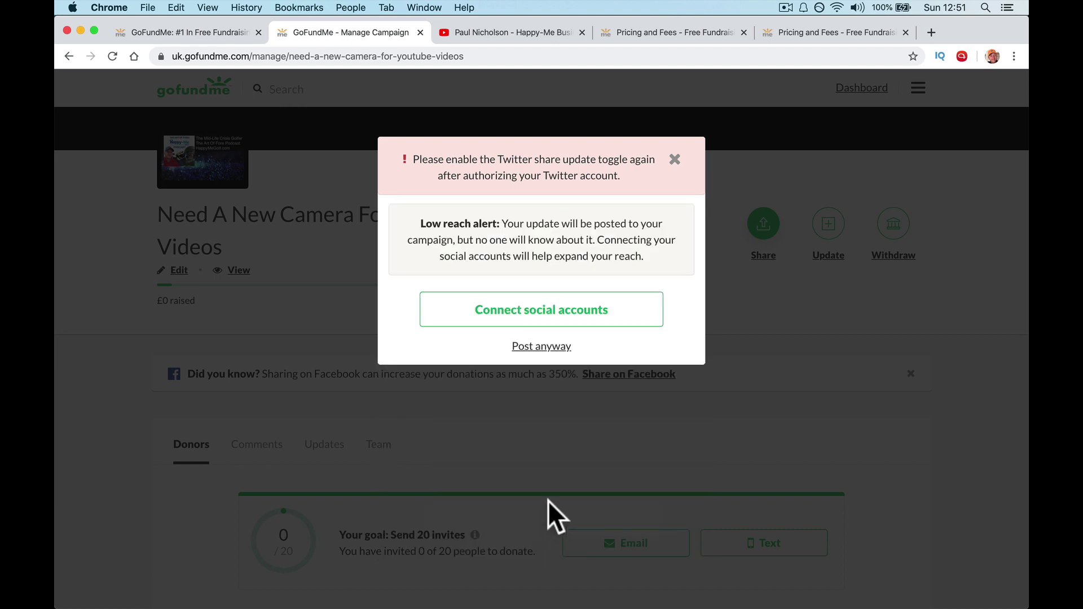
click(551, 345)
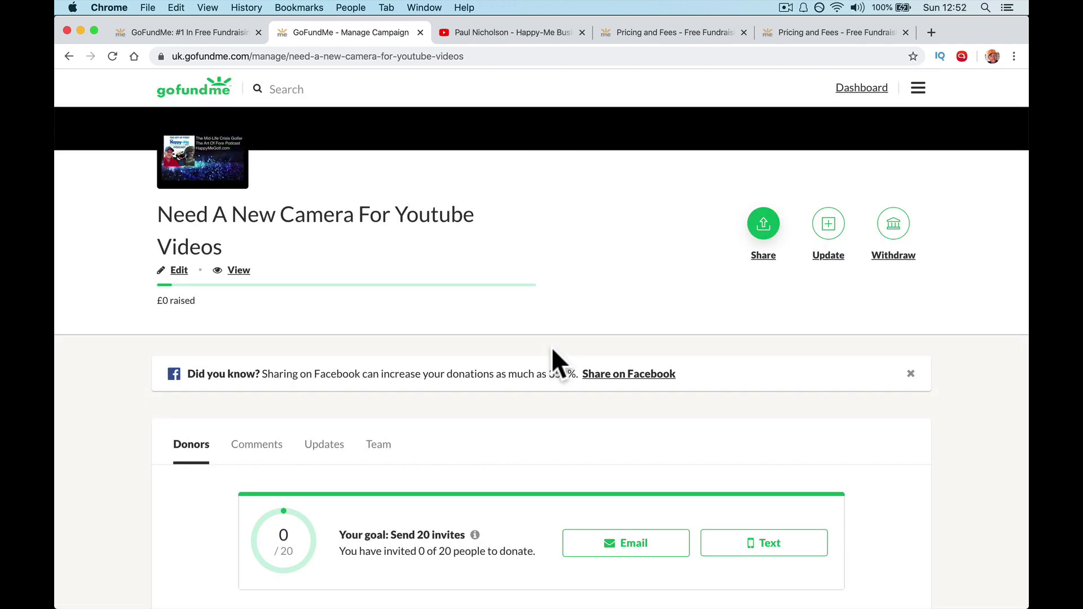
Check the posted update on the public fundraiser page, then return to campaign management
click(239, 270)
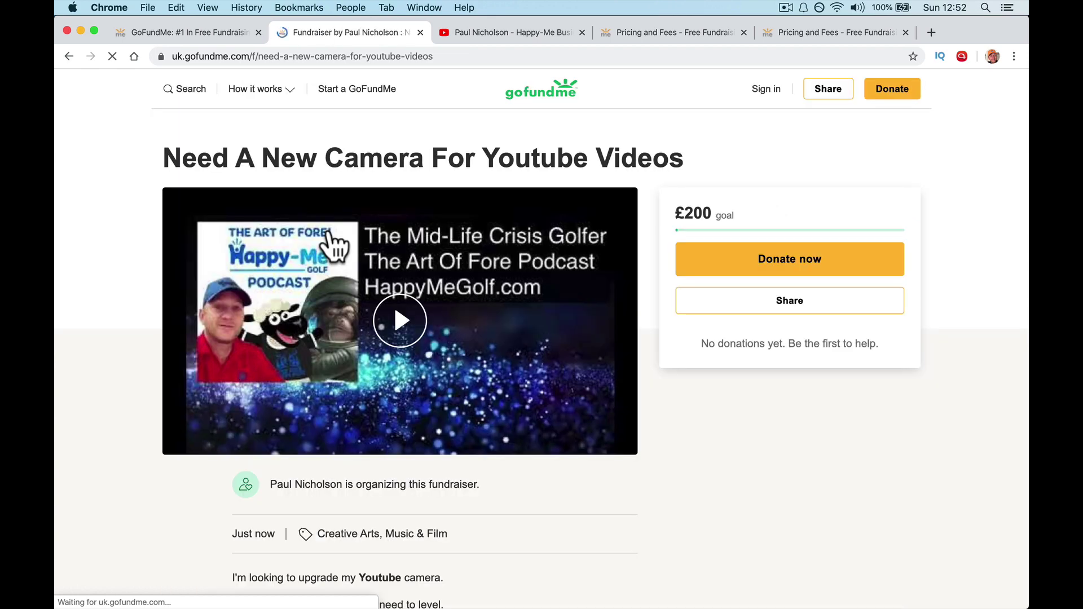
scroll(367, 363, down, 10)
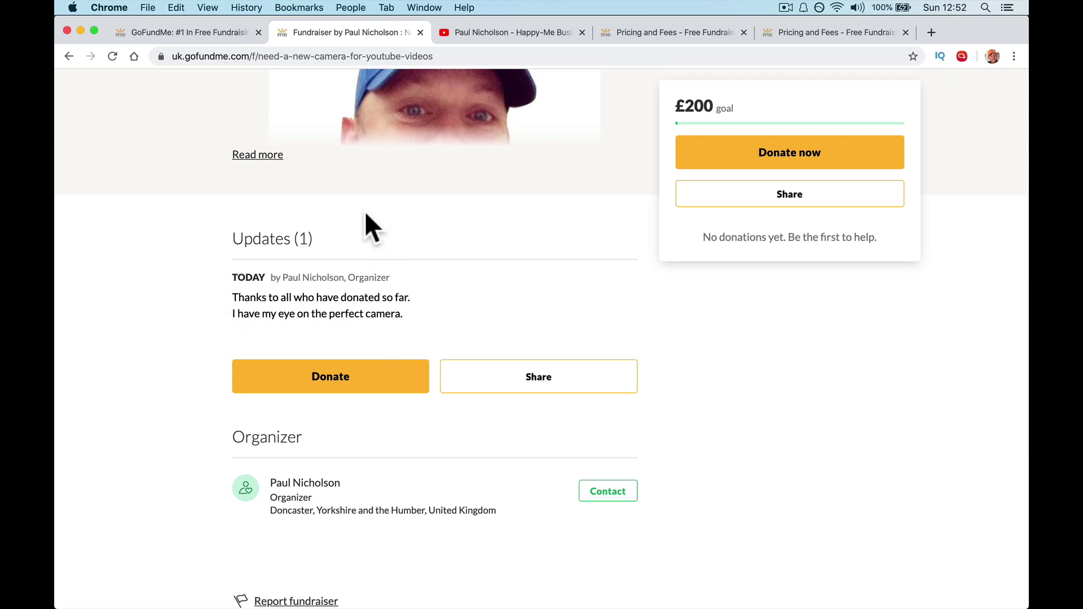
scroll(366, 214, up, 5)
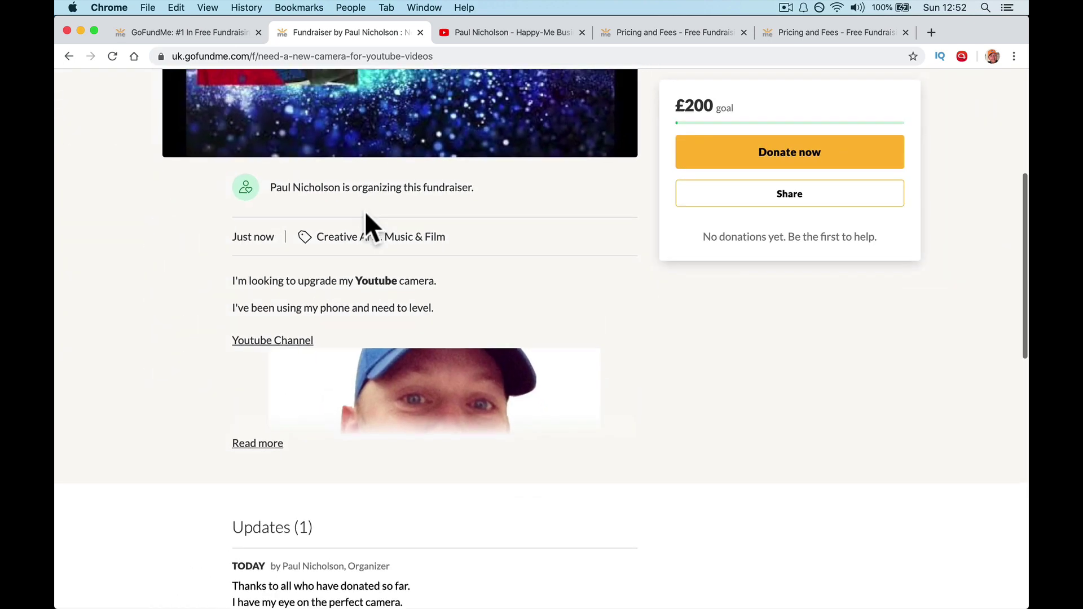
scroll(365, 214, up, 5)
click(363, 226)
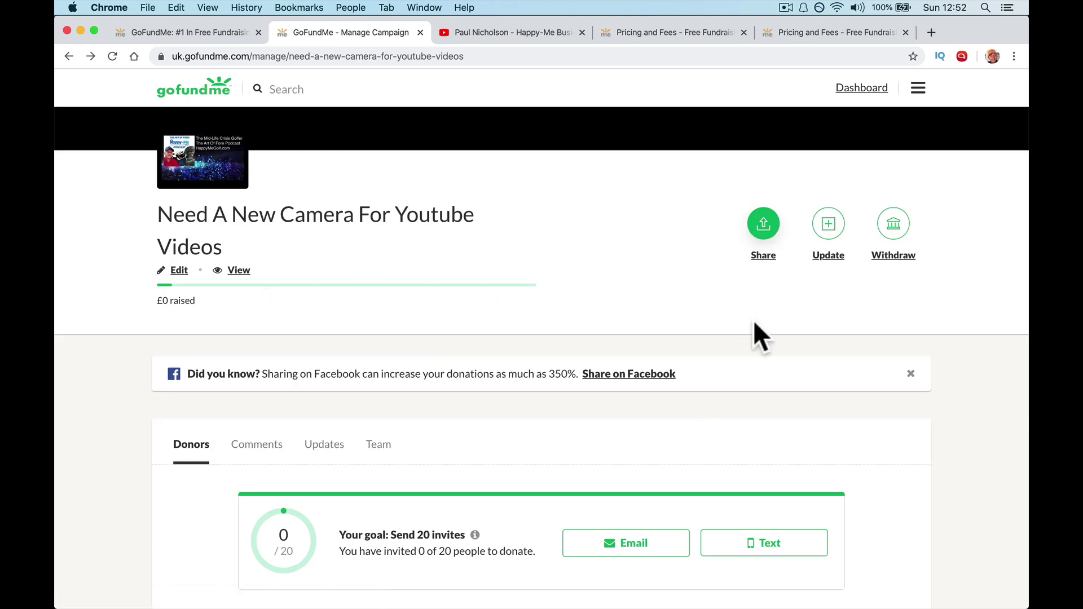
click(824, 248)
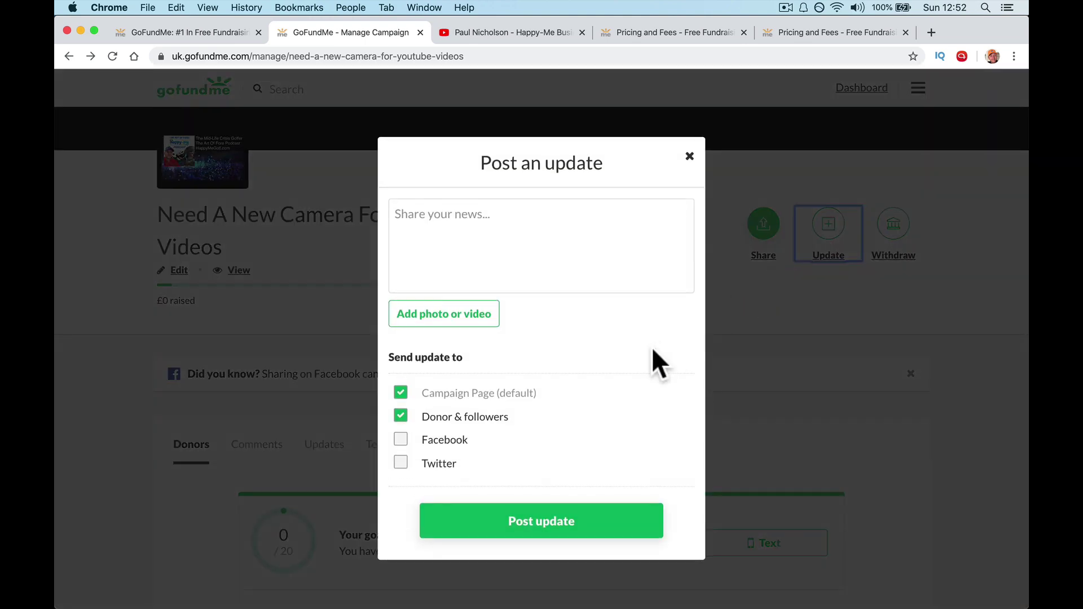
click(688, 157)
Replace the 1000 goal amount with the new value, save it, and return to management
click(179, 271)
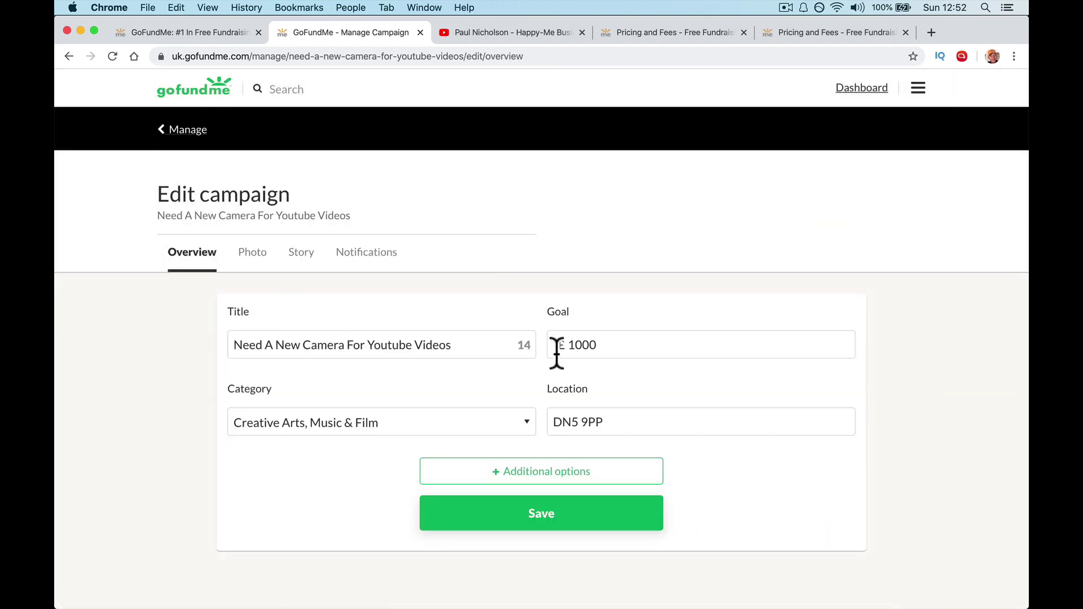
double_click(574, 345)
text(20)
click(613, 513)
click(180, 129)
Open the public fundraiser page, check the updated goal figure, and reload it
click(242, 272)
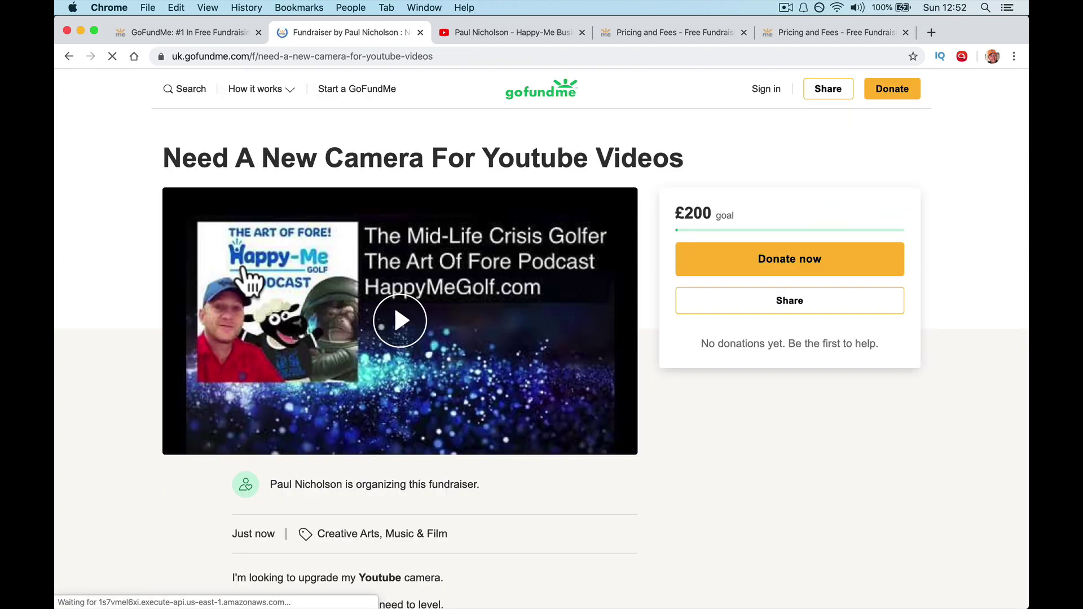
drag(685, 213, 743, 216)
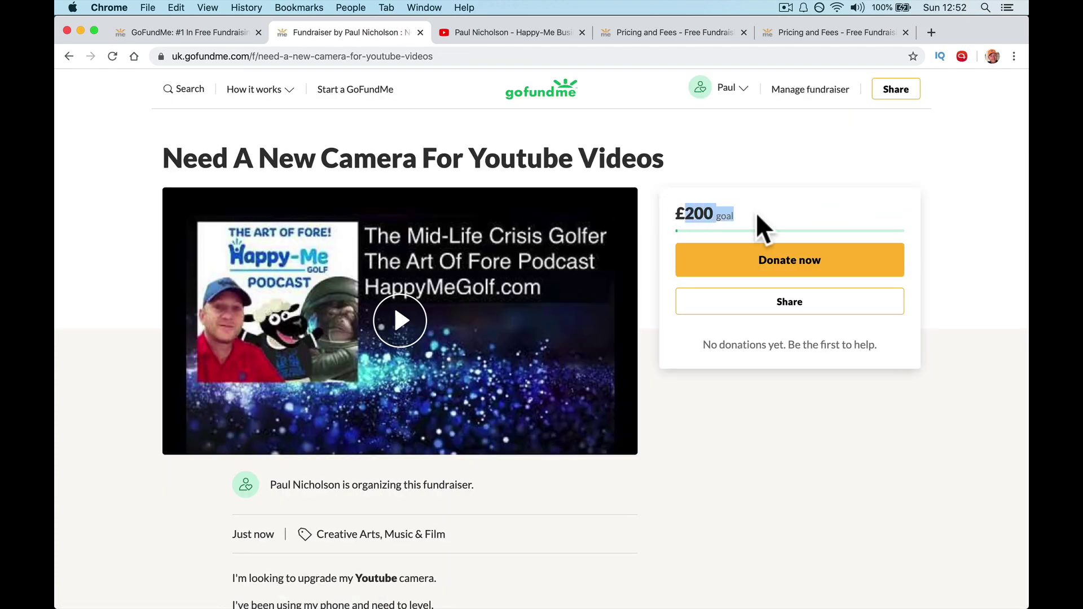
click(112, 57)
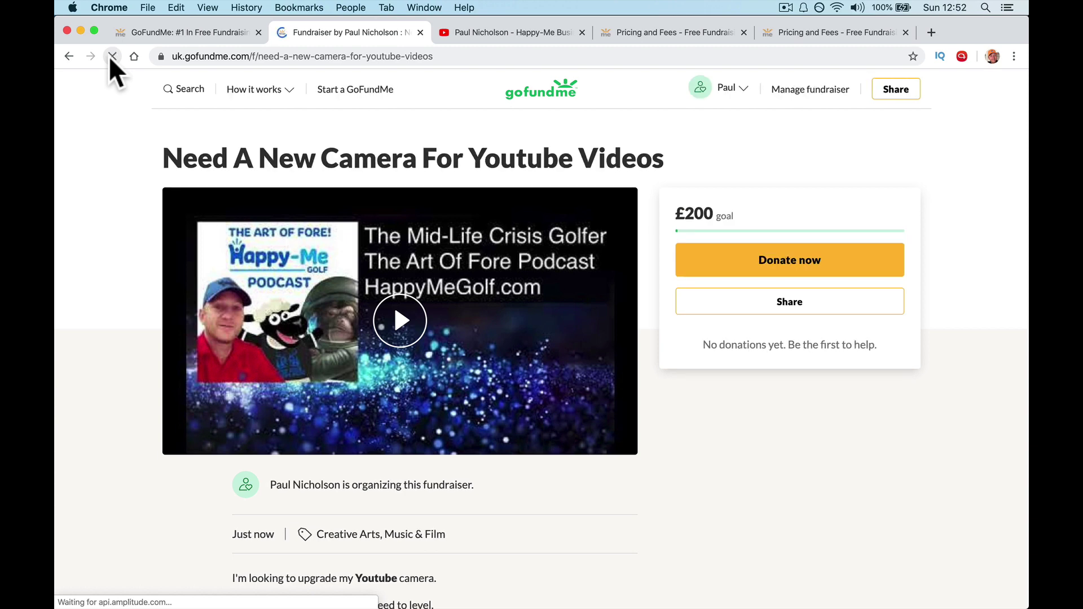
click(111, 56)
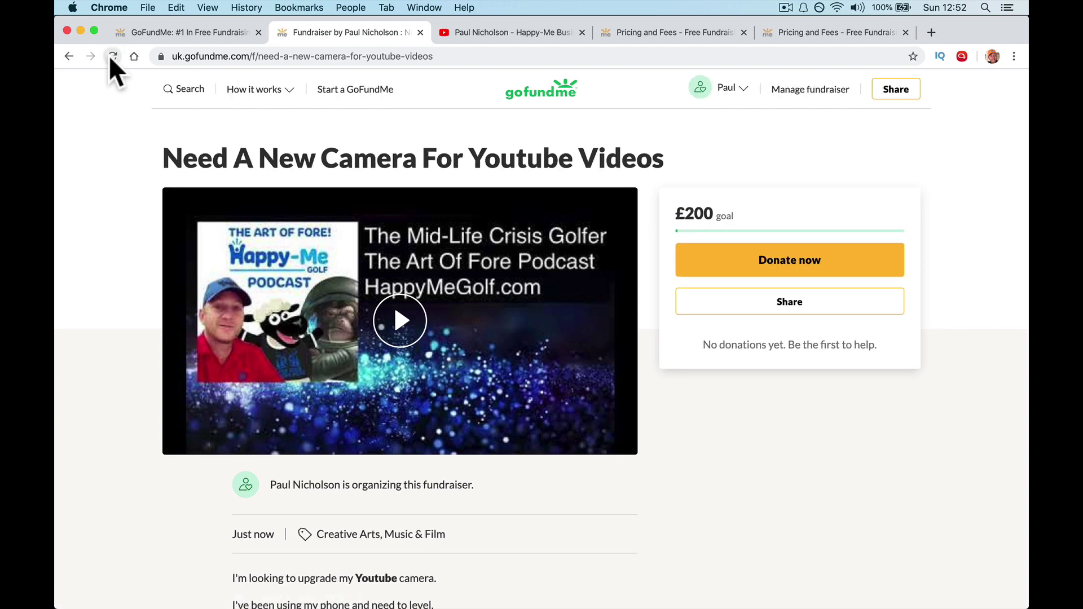
click(420, 32)
click(231, 33)
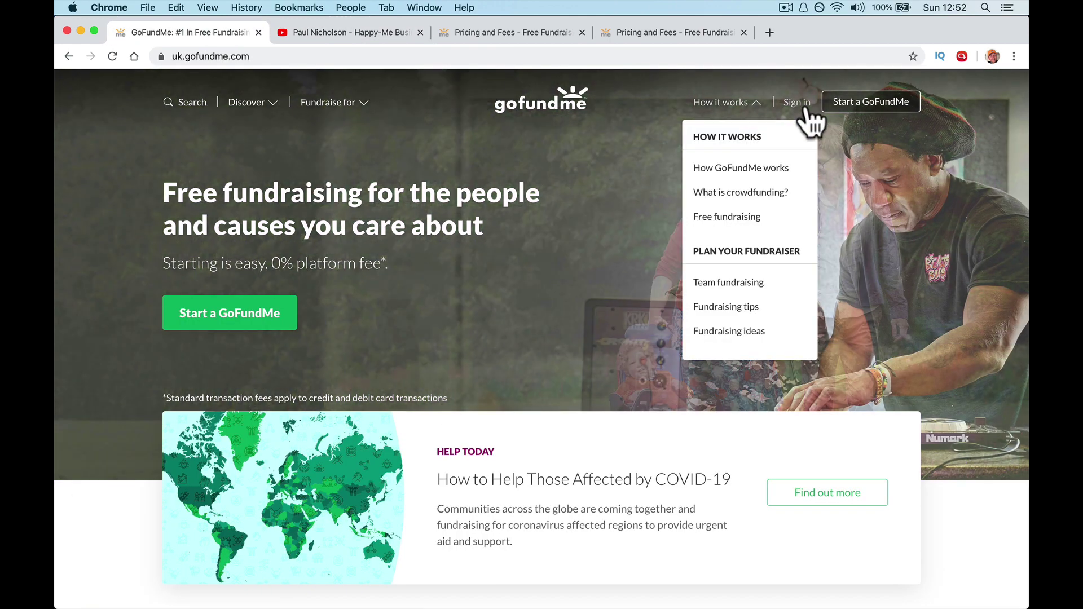
Revisit the edit form and public page, then scroll the management page down to Donors
click(808, 118)
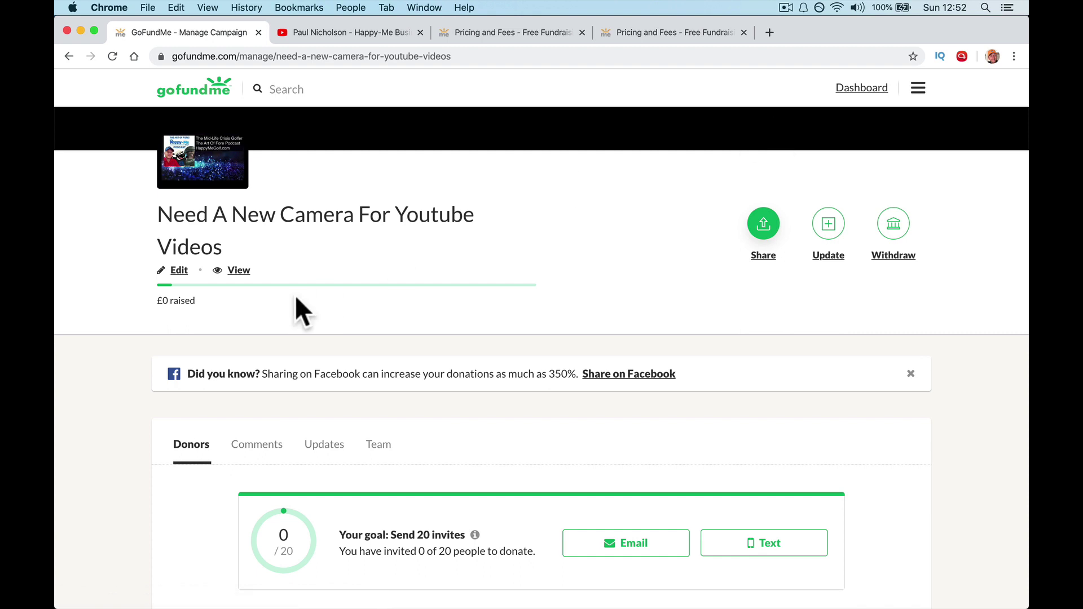
click(179, 271)
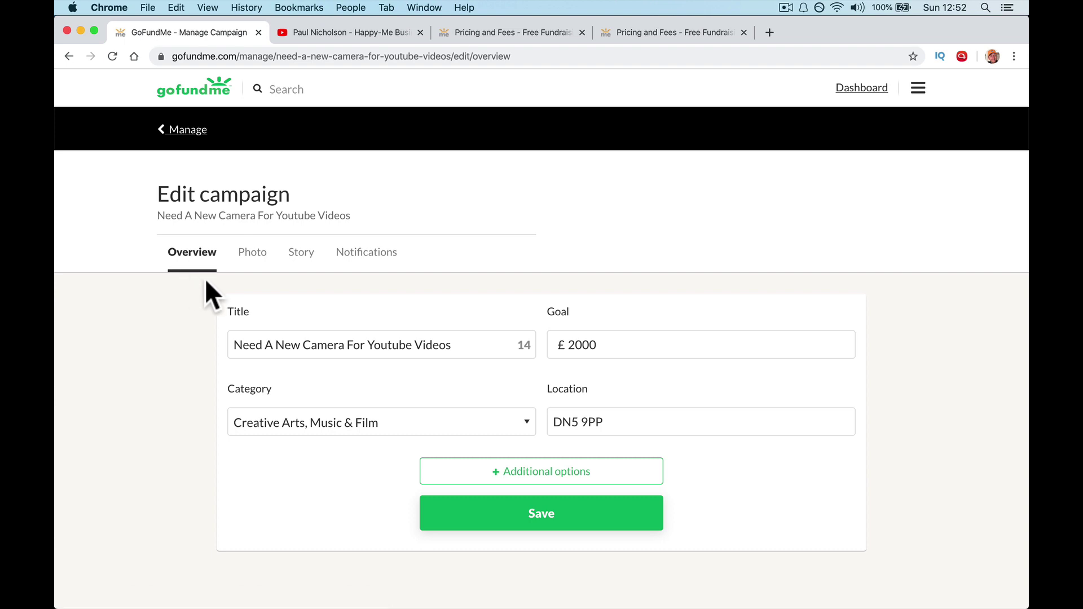
click(186, 130)
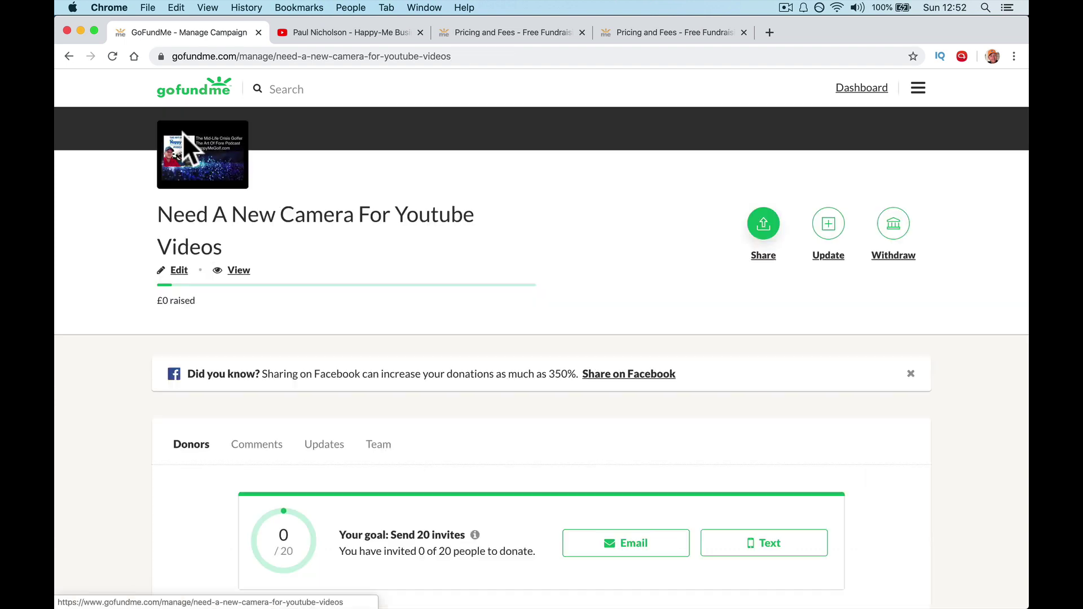
click(242, 274)
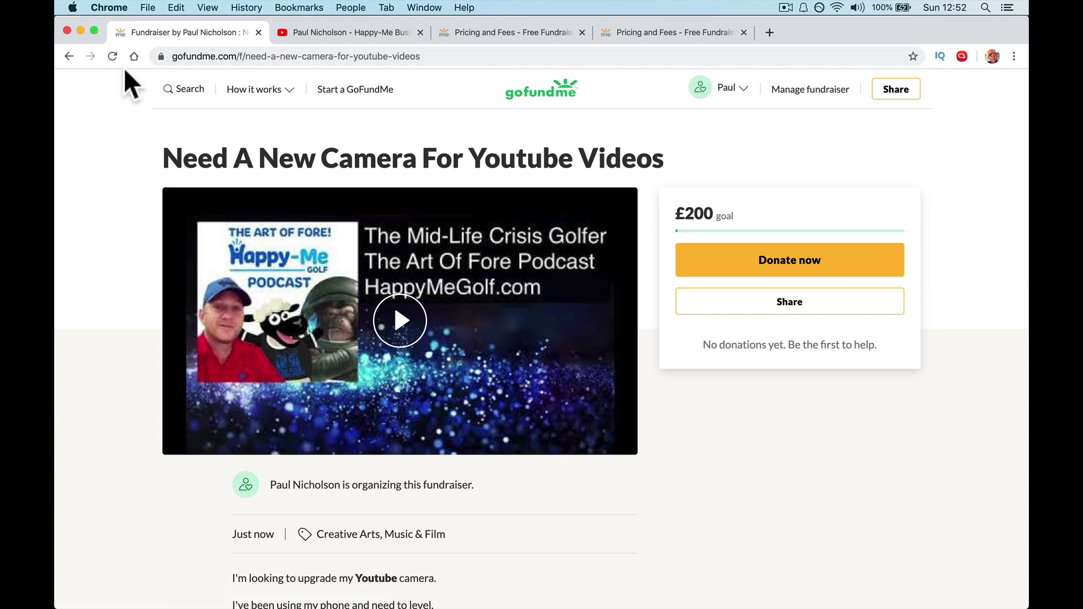
scroll(107, 159, left, 5)
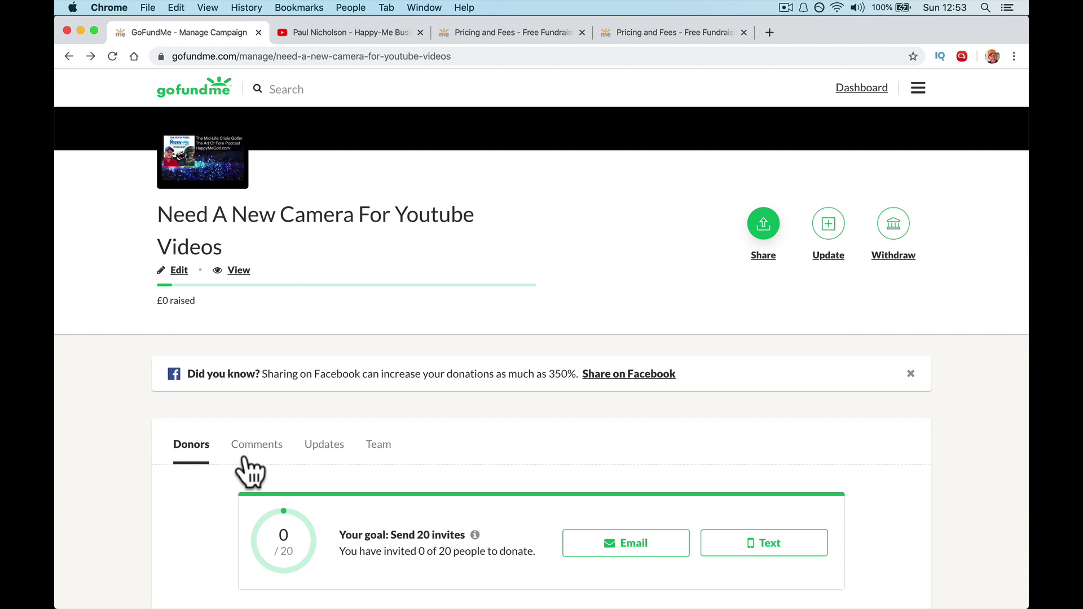
scroll(245, 458, down, 5)
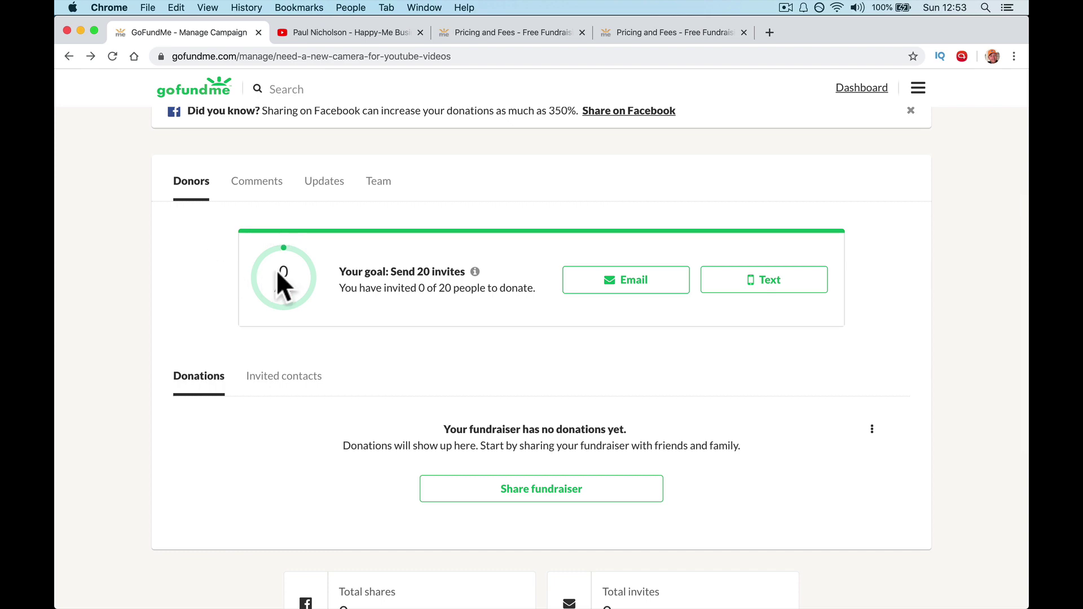
Browse the campaign's Comments and Updates tabs, then settle on the Team tab
click(255, 182)
click(324, 188)
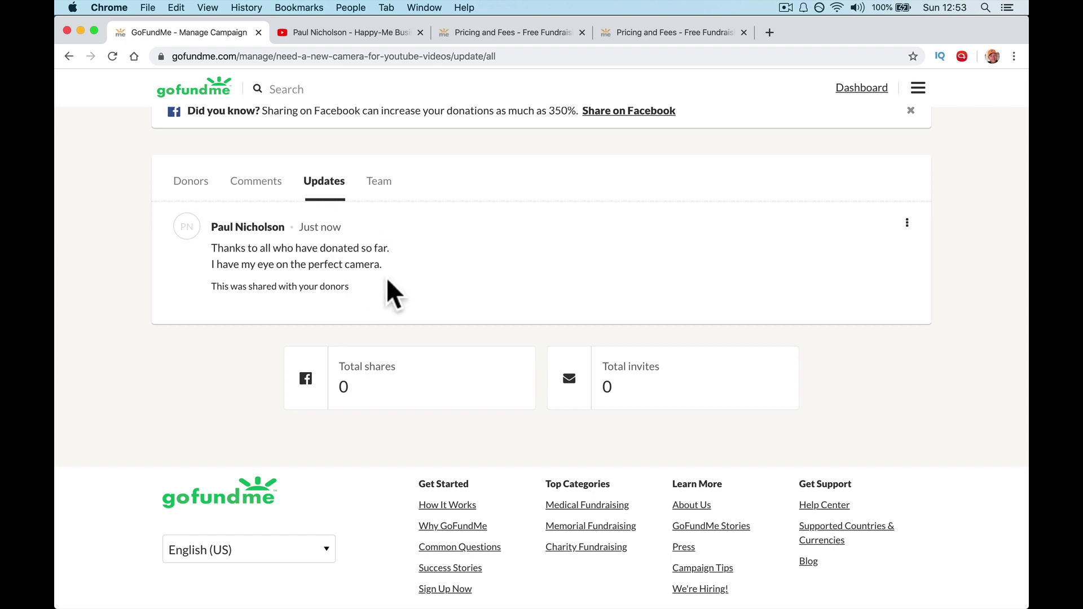
click(376, 186)
click(333, 186)
click(376, 182)
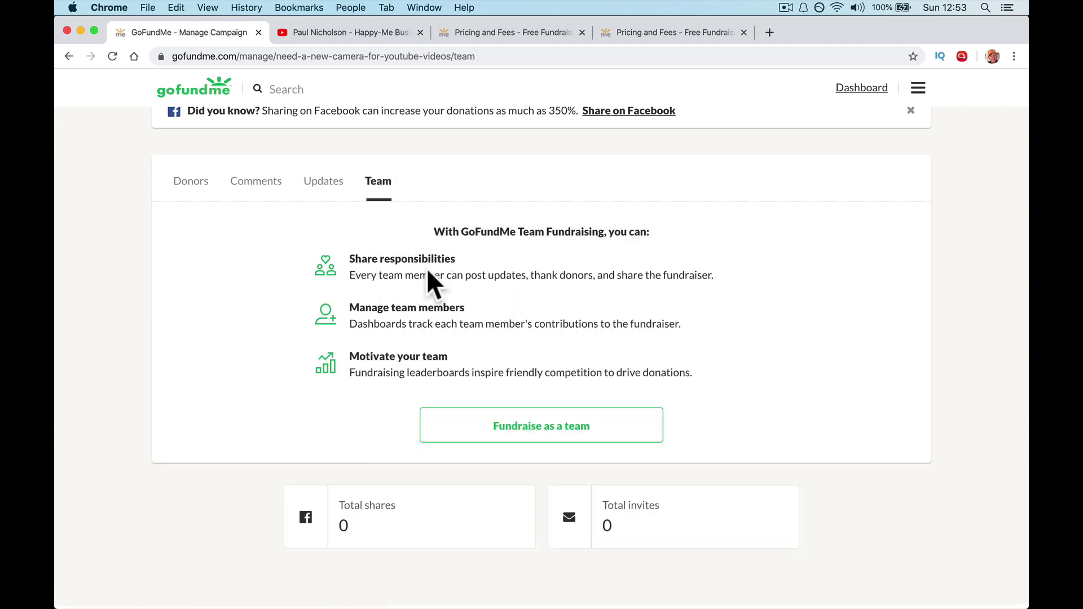
Start team fundraising, review the team invite section, and copy the campaign link from Share
click(528, 428)
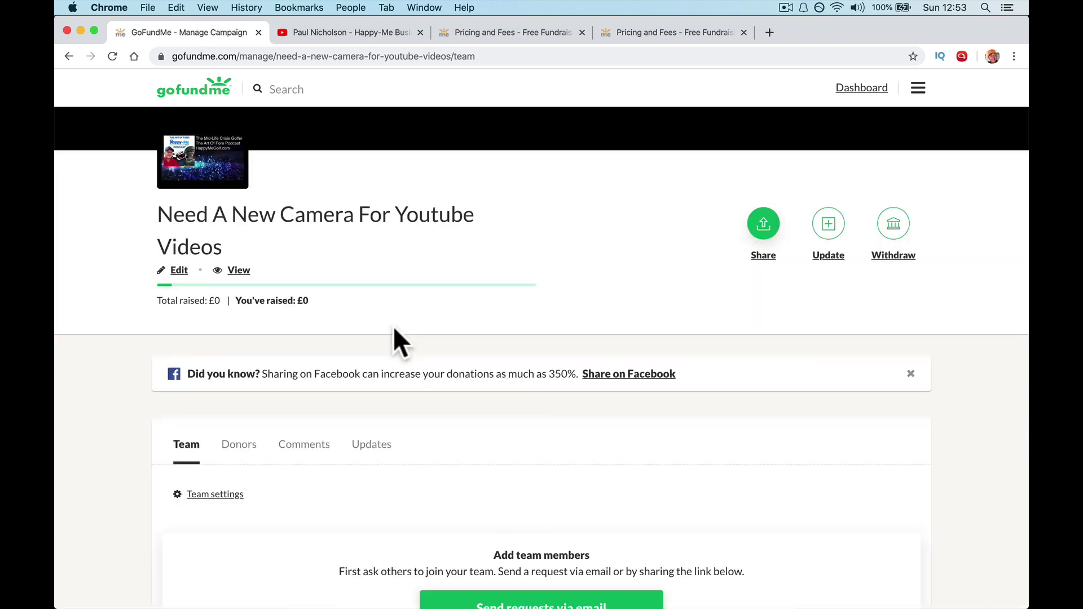
scroll(394, 326, down, 3)
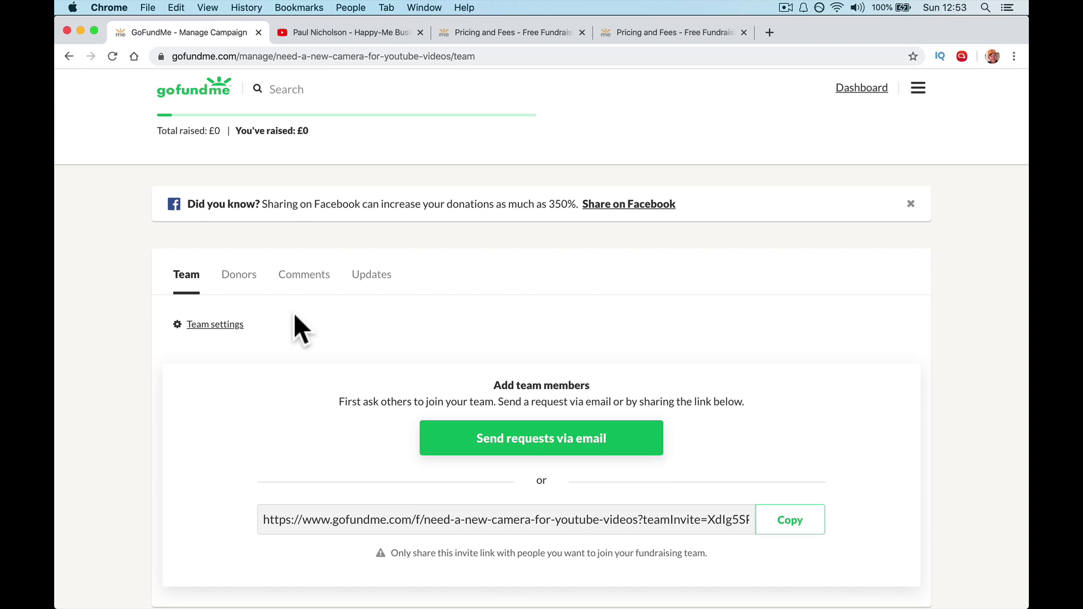
scroll(293, 313, left, 5)
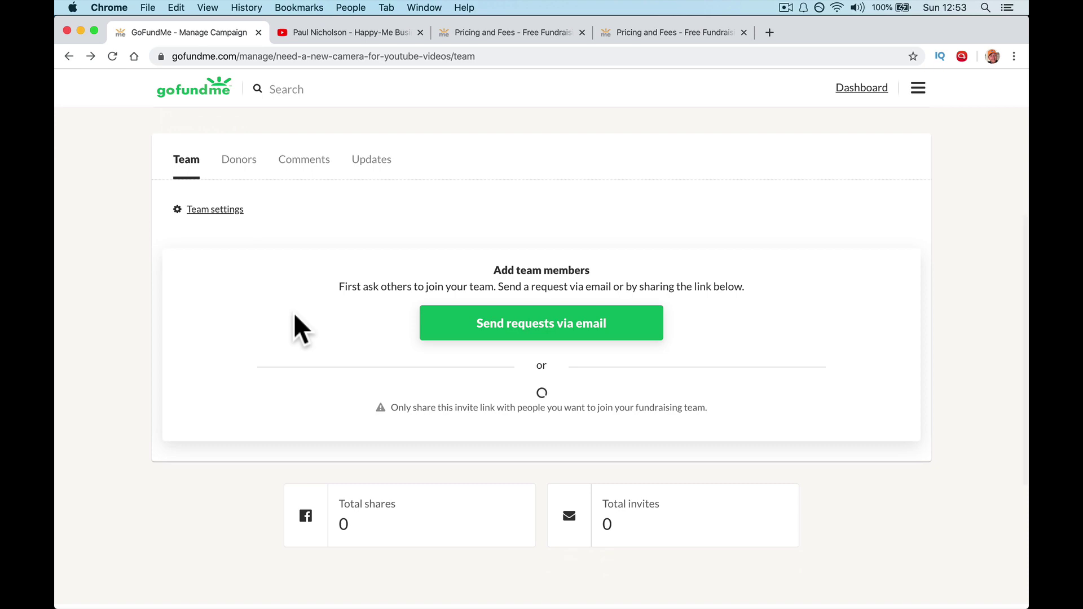
scroll(293, 312, up, 5)
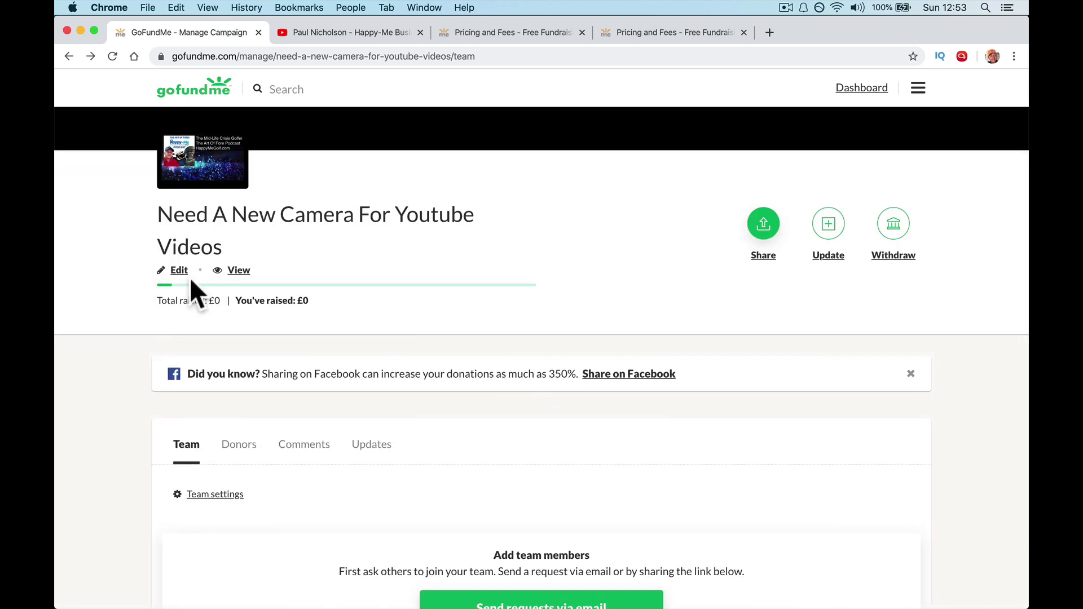
click(177, 271)
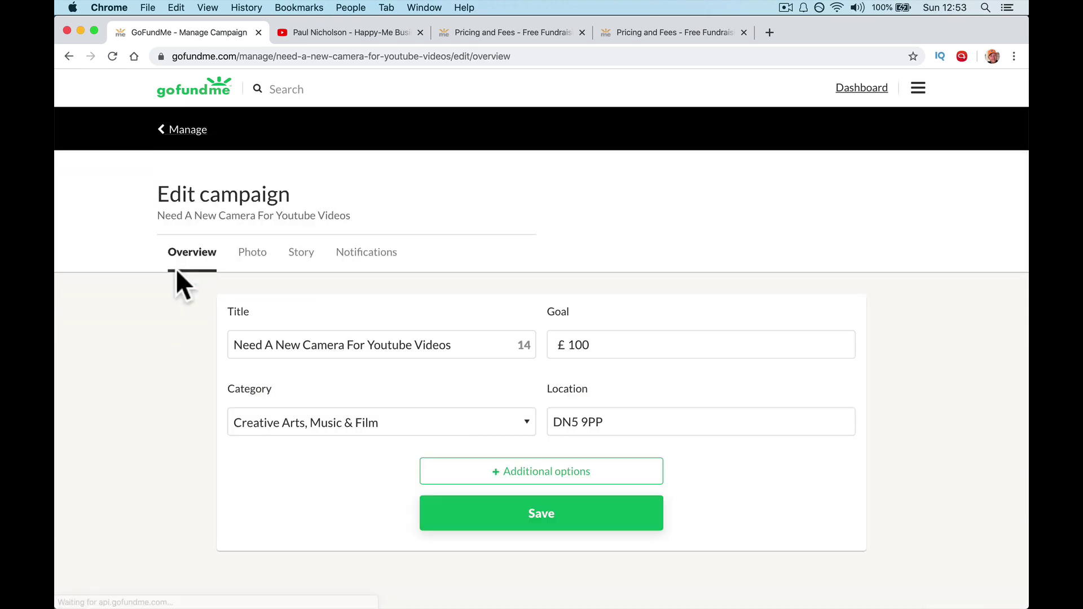
scroll(175, 269, left, 5)
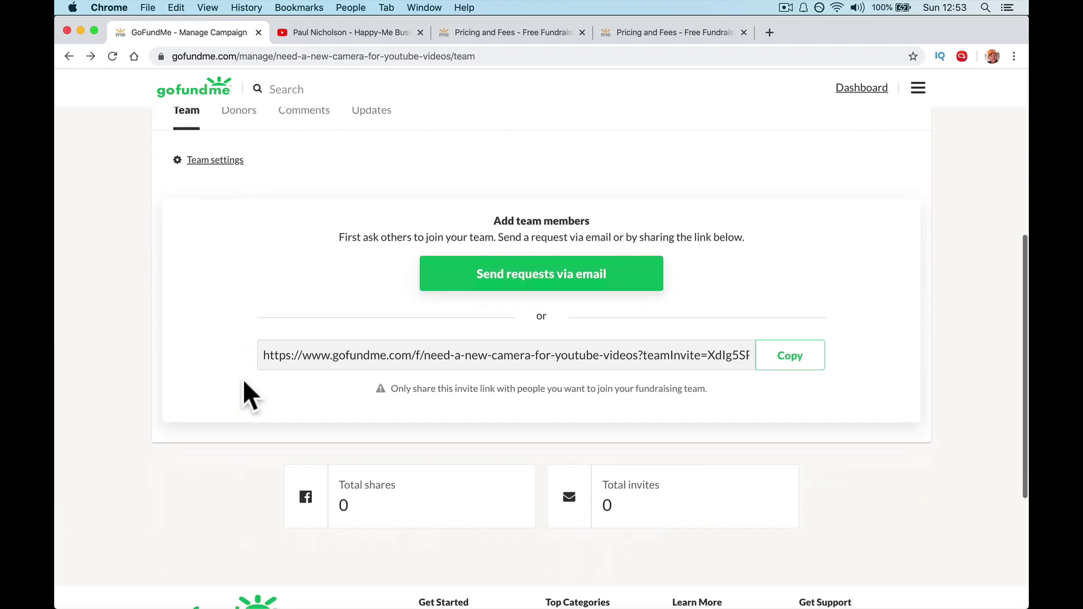
scroll(244, 382, up, 7)
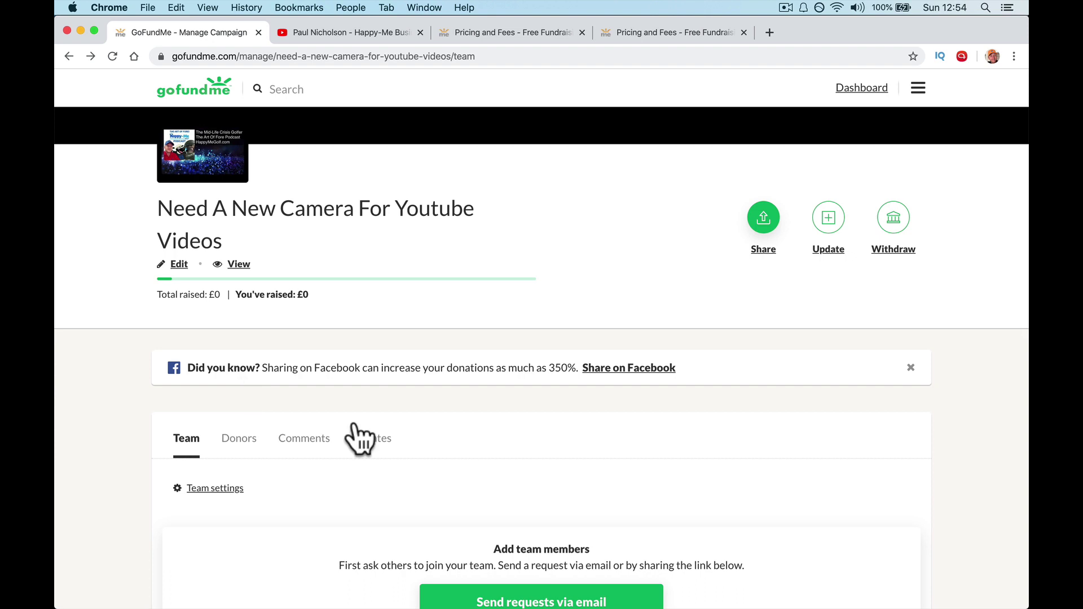
click(767, 231)
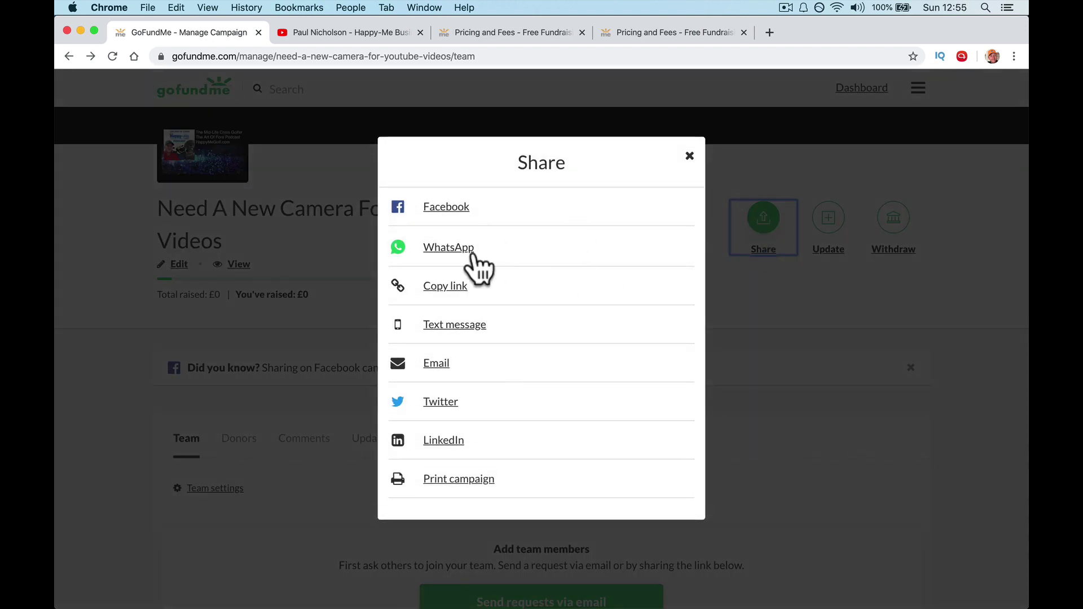
click(454, 305)
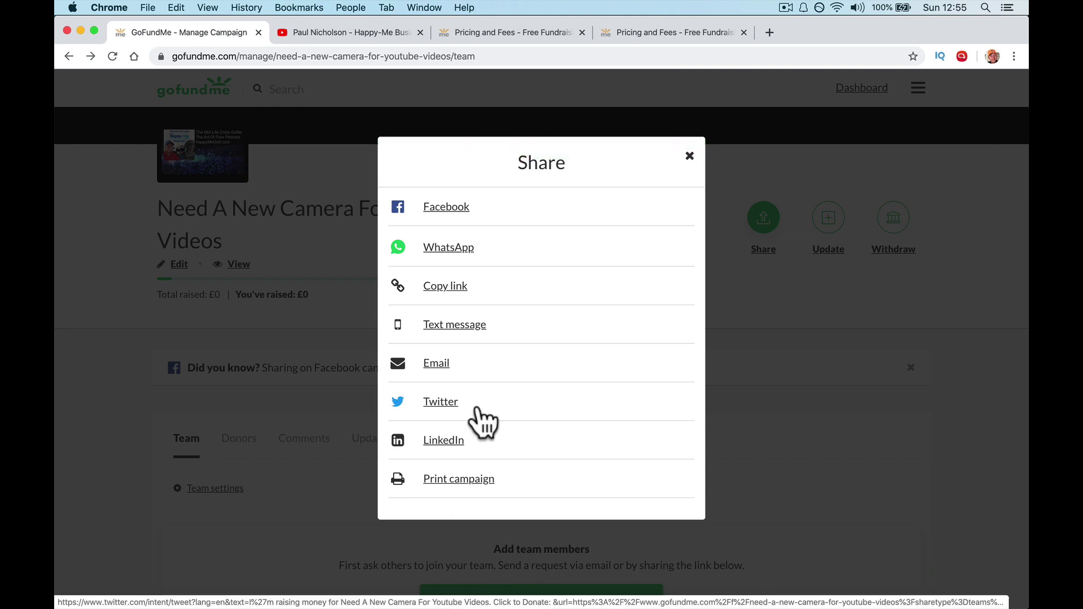
Search GoFundMe in Safari, open the campaign's public page, then switch back to Chrome
click(416, 580)
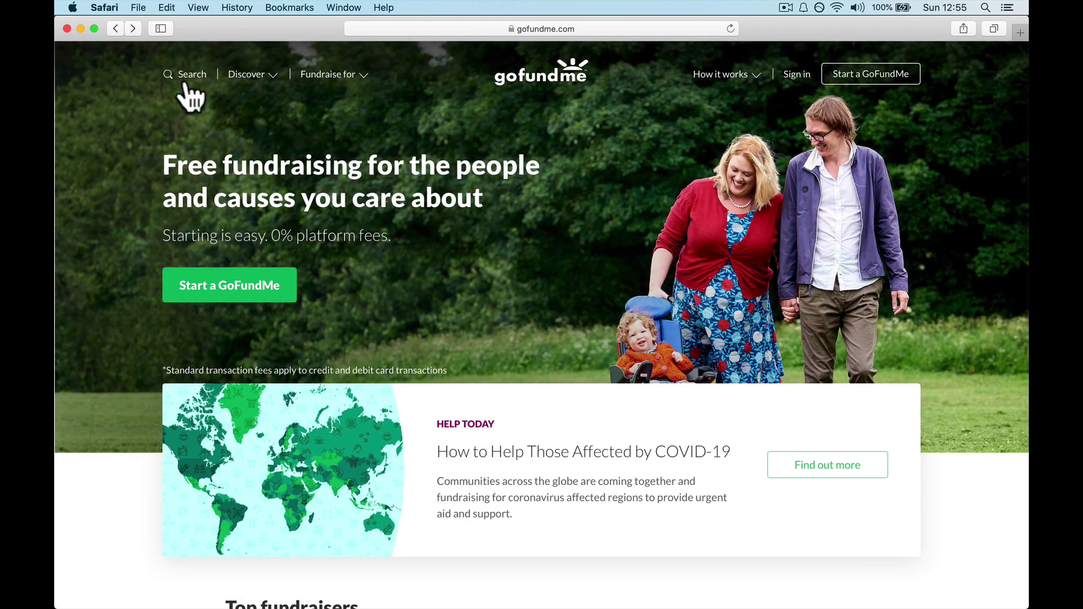
click(187, 81)
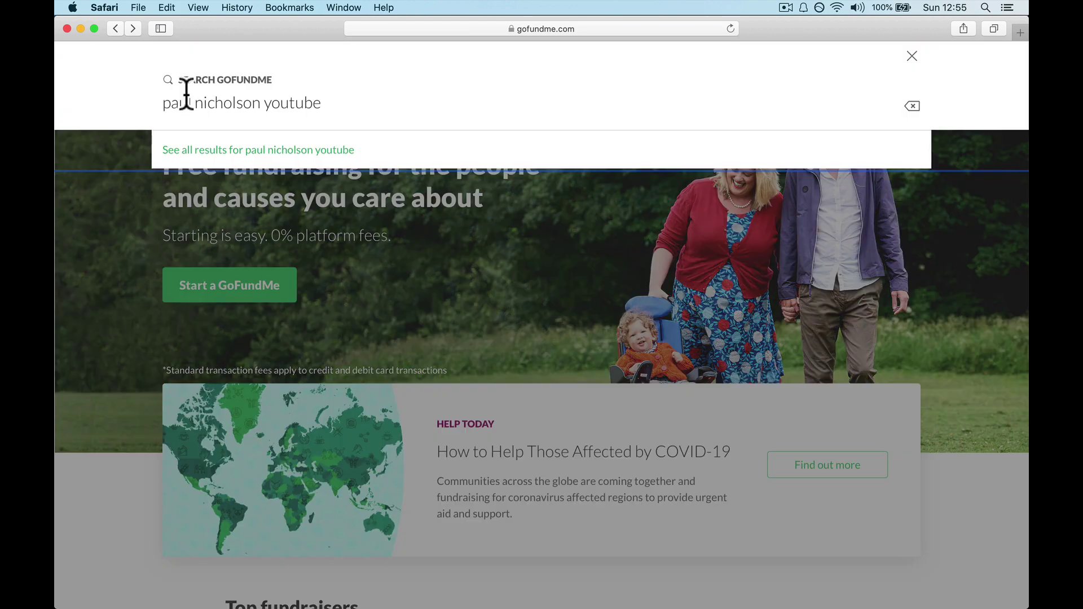
key(Return)
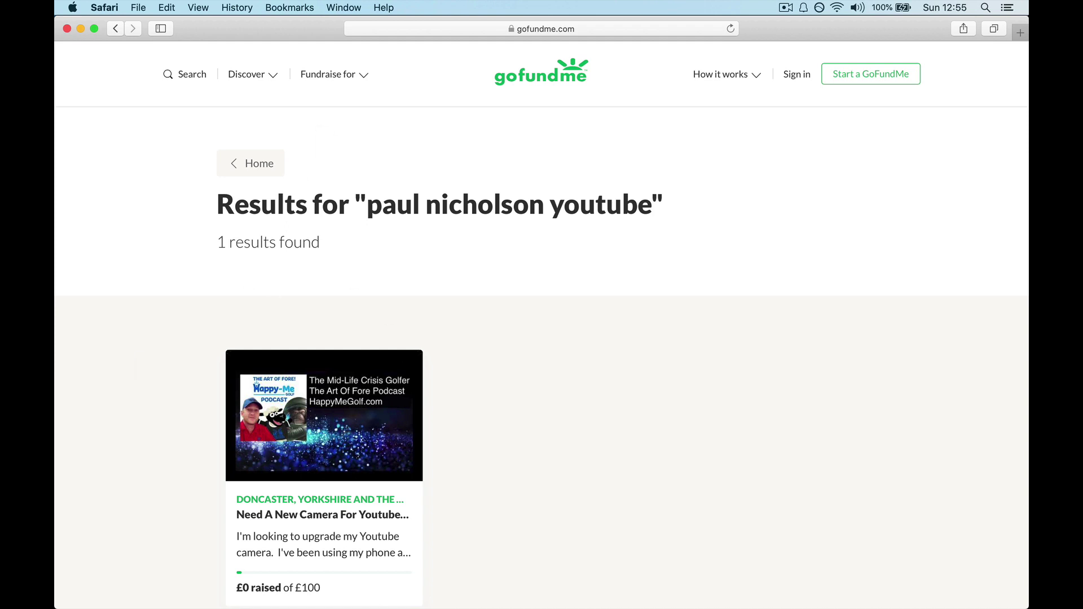
scroll(411, 465, down, 3)
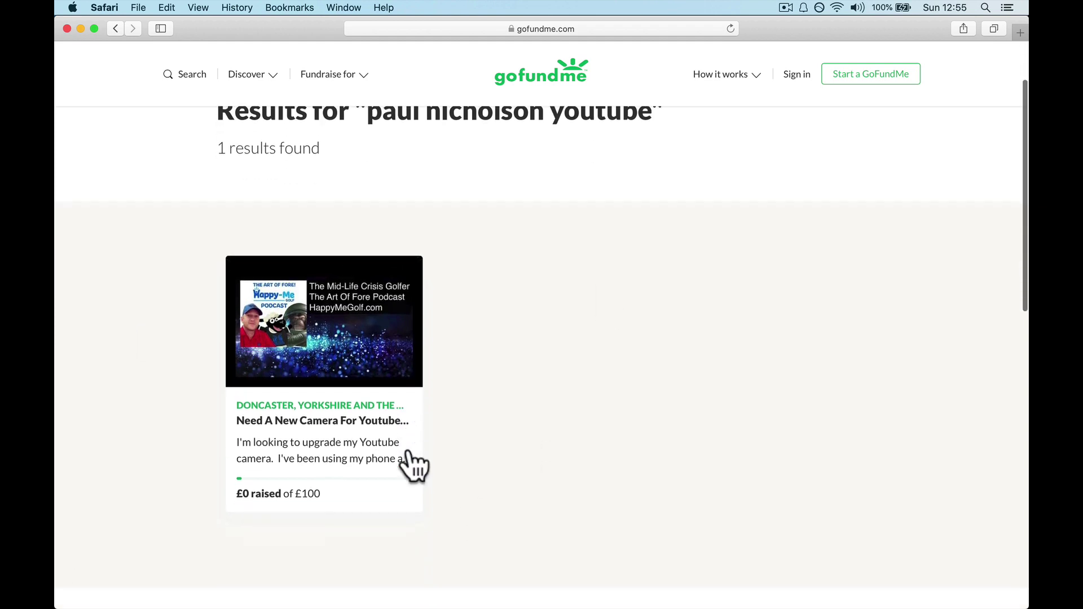
click(327, 412)
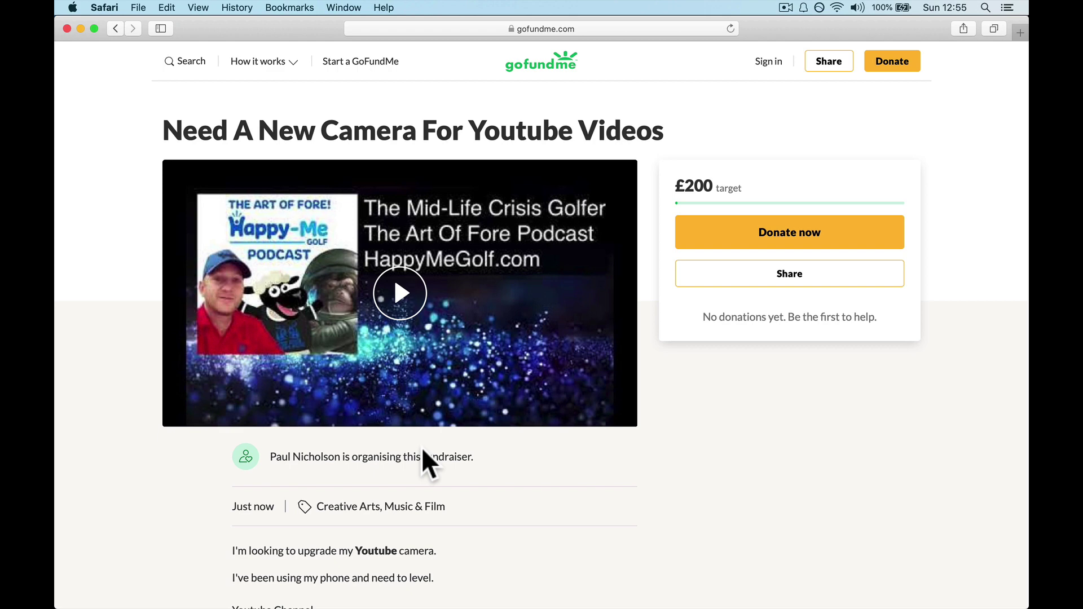
click(367, 595)
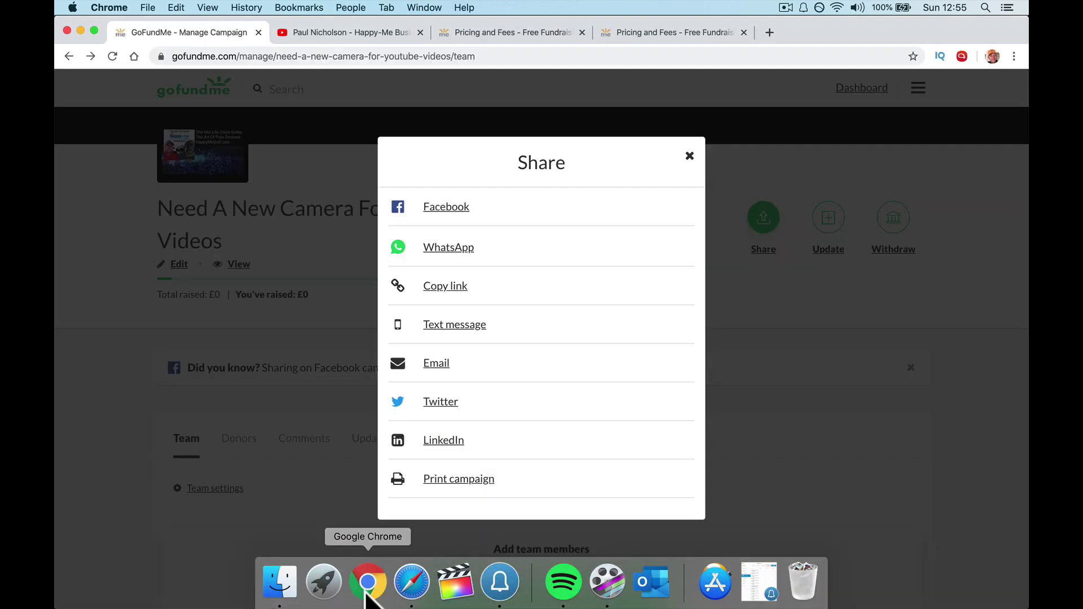
Change the campaign goal to £2000 and save it
click(689, 156)
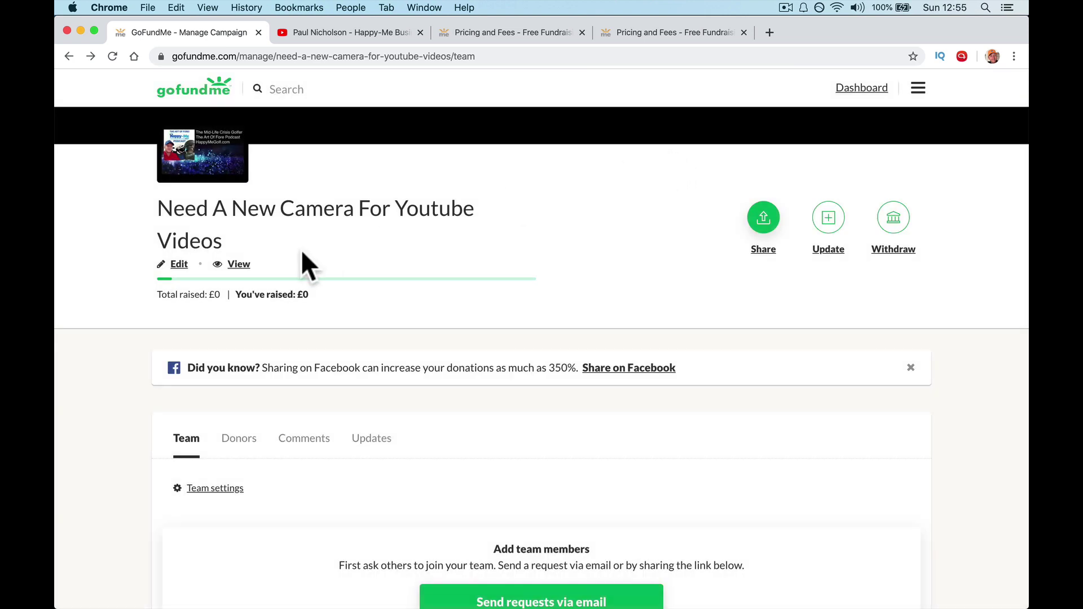
click(179, 265)
click(617, 341)
double_click(615, 341)
text(200)
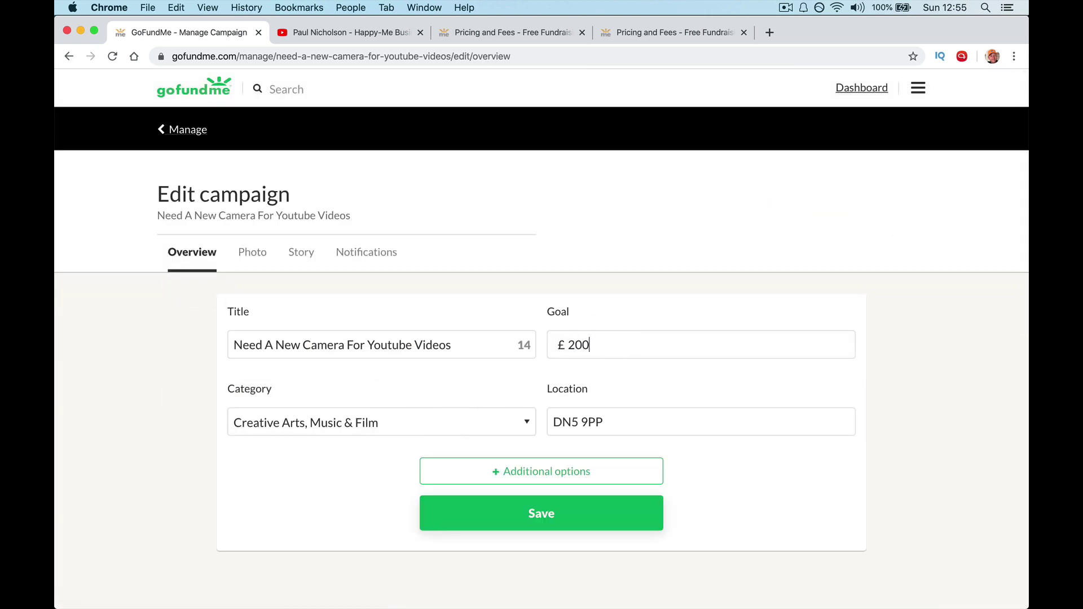
text(000)
key(BackSpace)
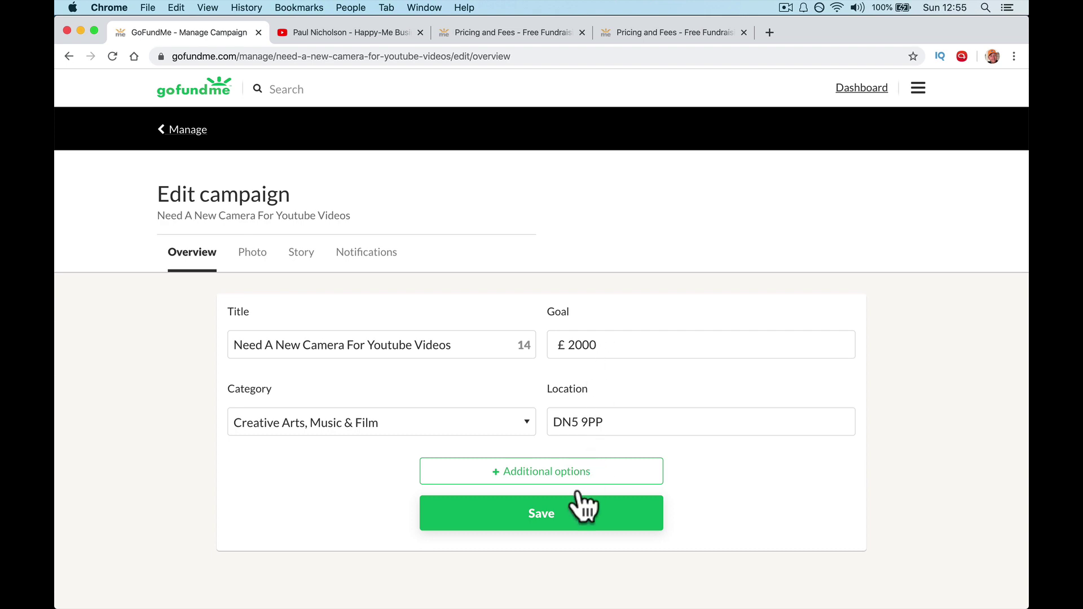
click(570, 516)
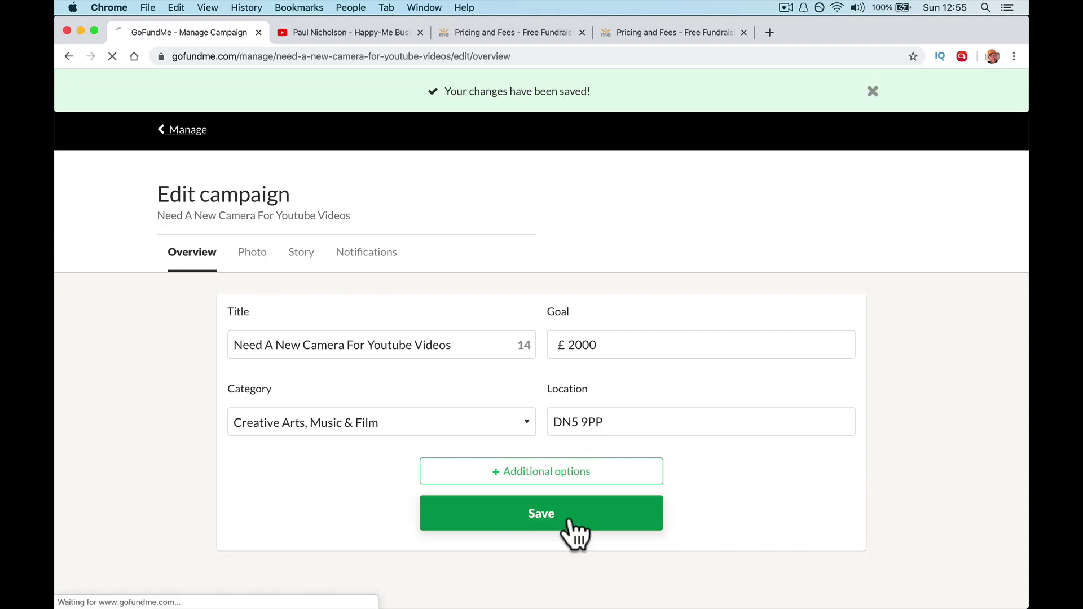
Reload the public campaign page in Safari to check the goal
mouse_move(485, 607)
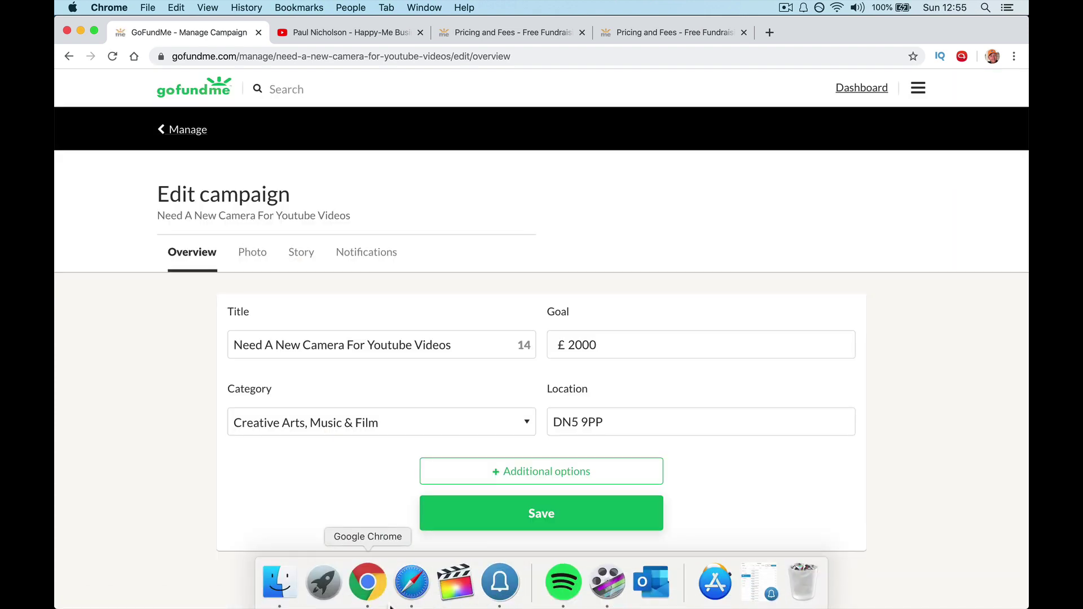
click(419, 595)
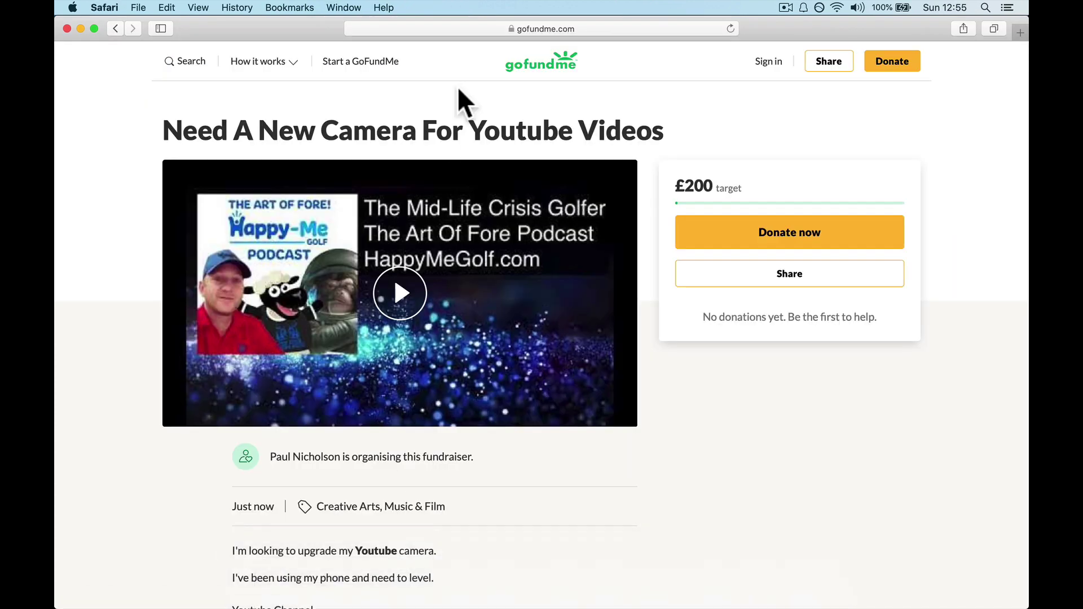
click(734, 29)
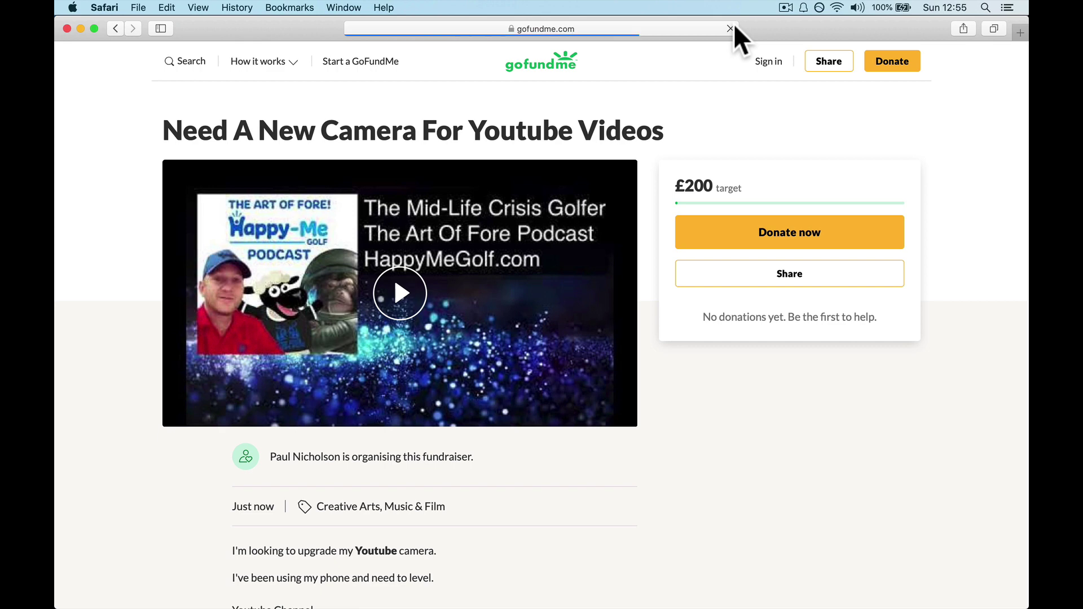
click(731, 28)
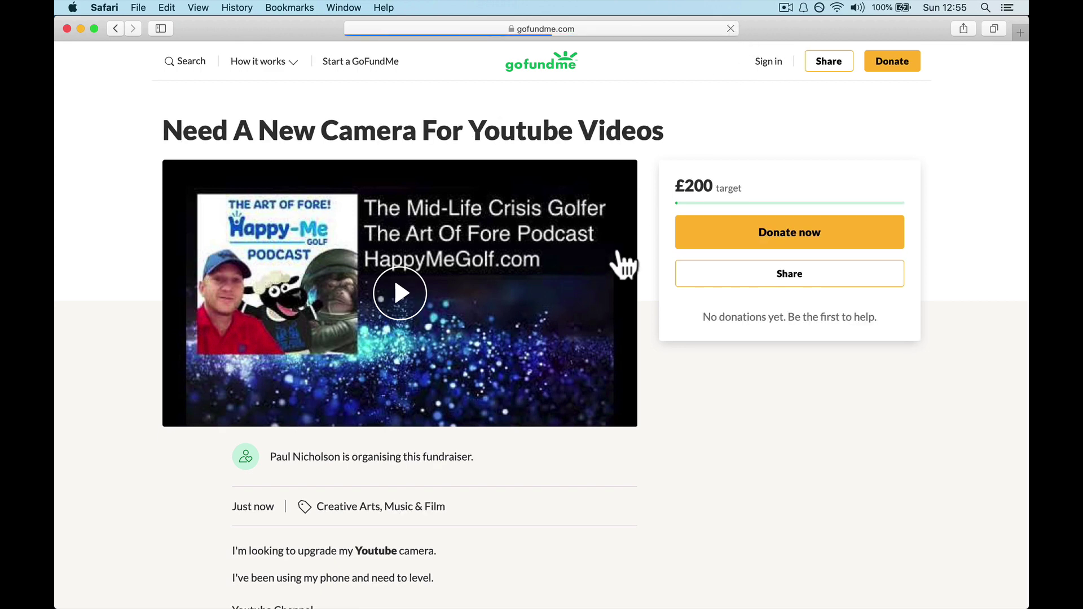
Raise the goal to £20000, save it, and bring up the public page in Safari
click(366, 586)
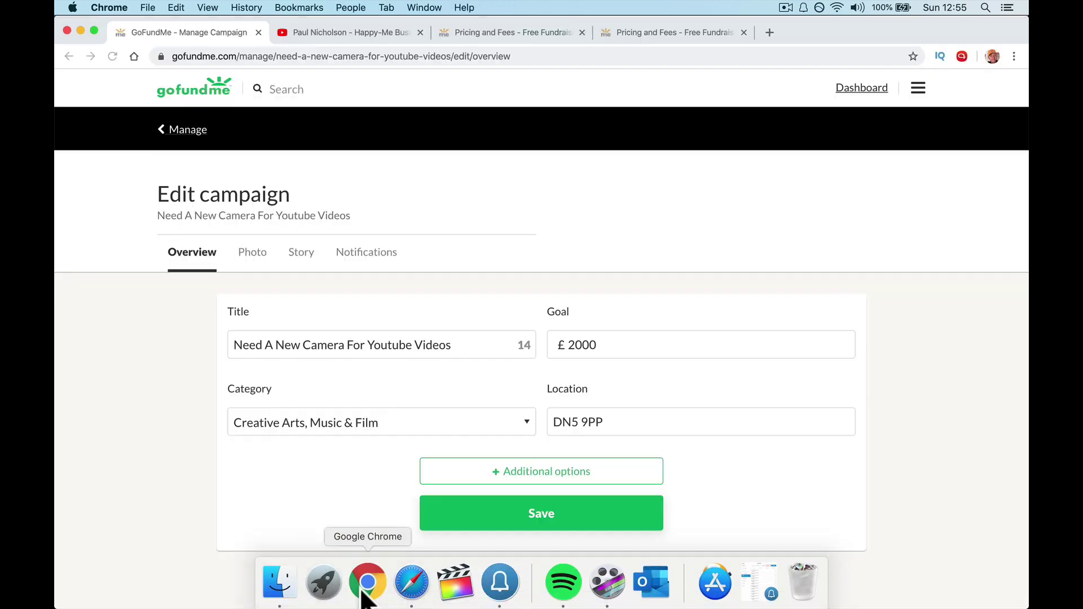
click(603, 351)
text(0)
click(583, 528)
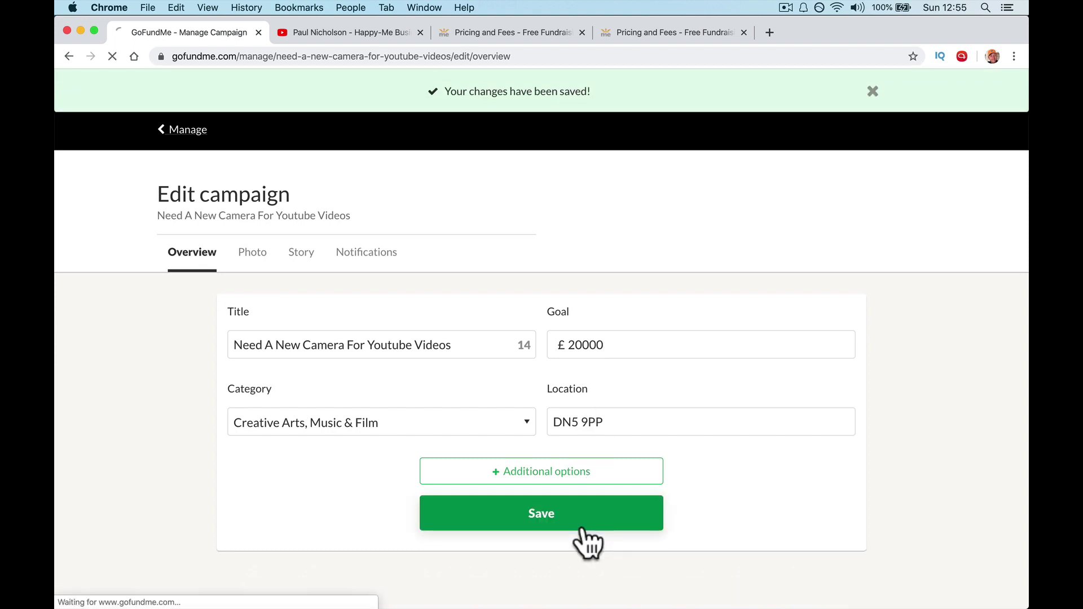
mouse_move(451, 595)
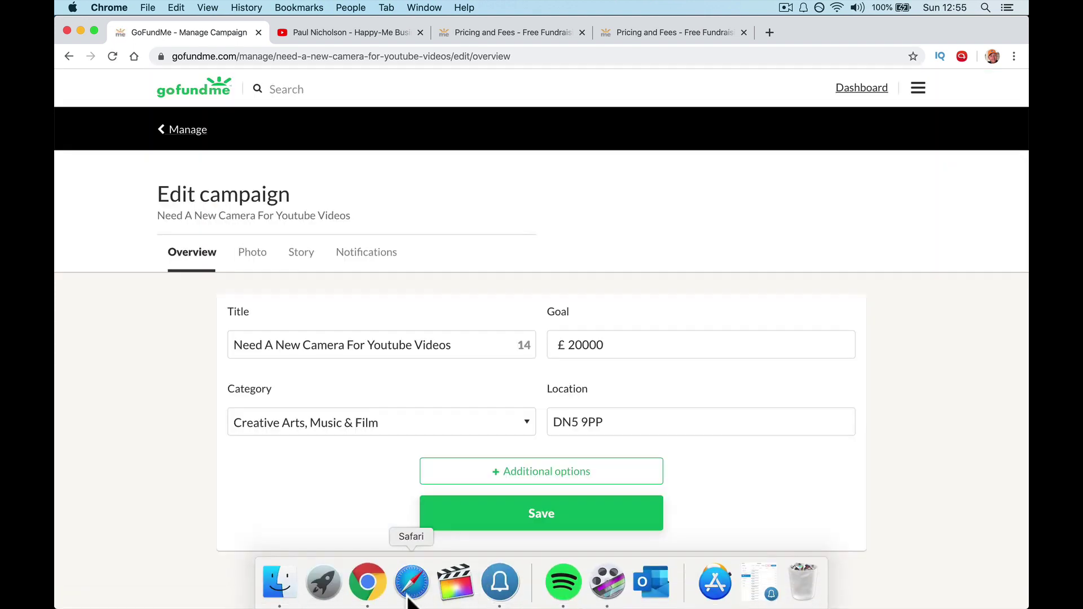
click(410, 595)
click(730, 28)
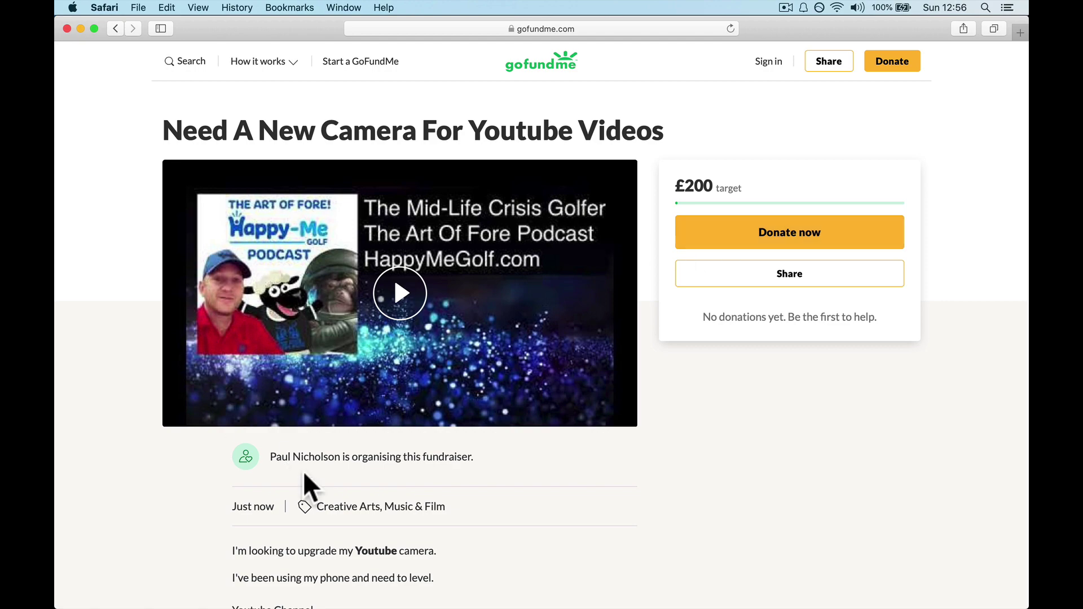
scroll(312, 478, down, 5)
scroll(312, 480, down, 7)
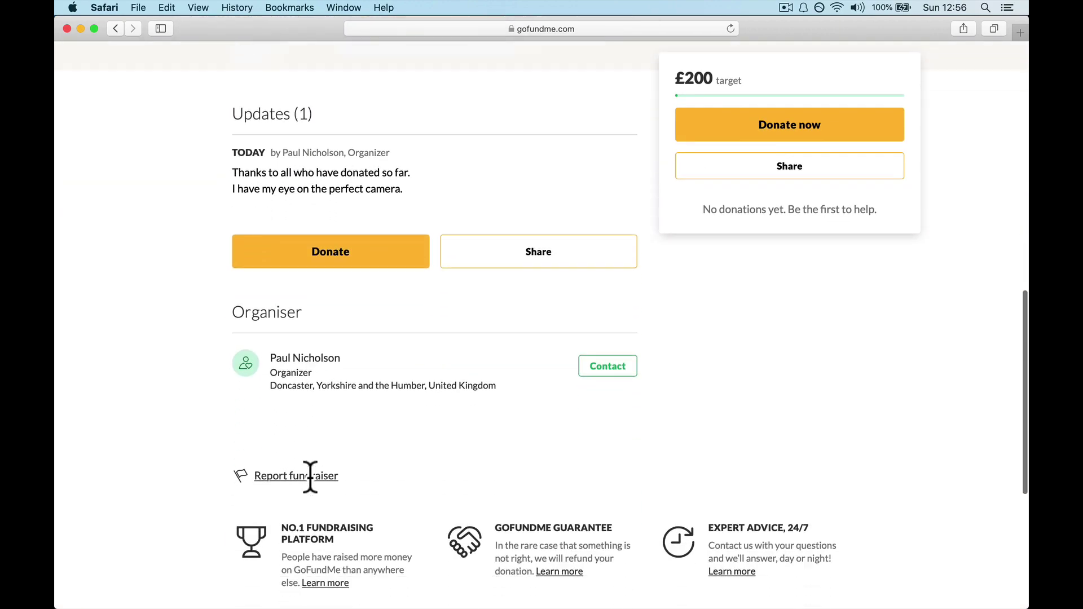
scroll(310, 474, up, 10)
scroll(311, 476, up, 3)
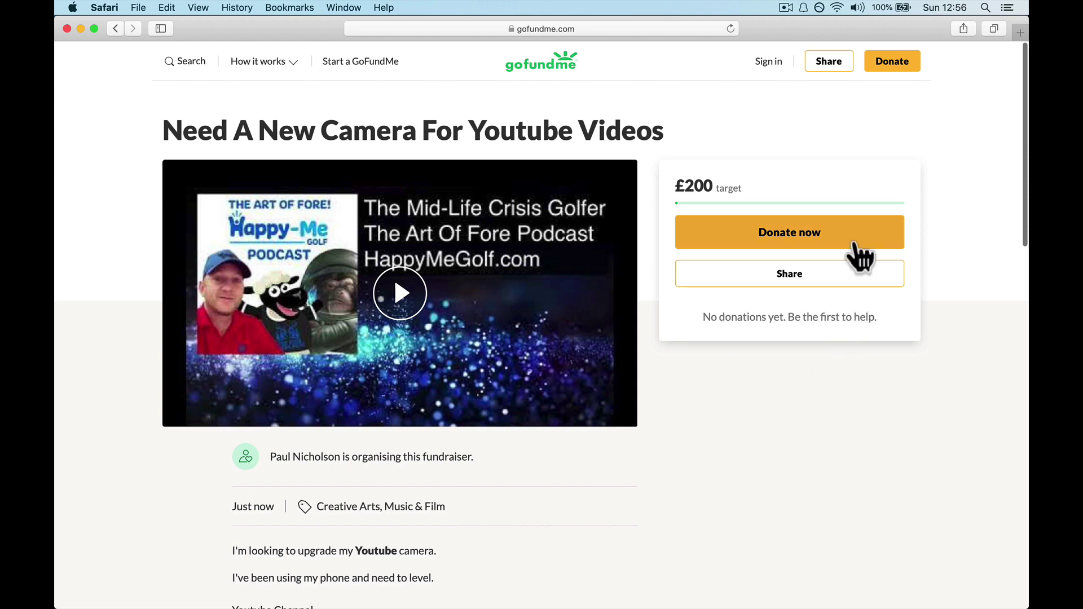
Start a £1 donation with the tip set to Other at £0.00
click(857, 244)
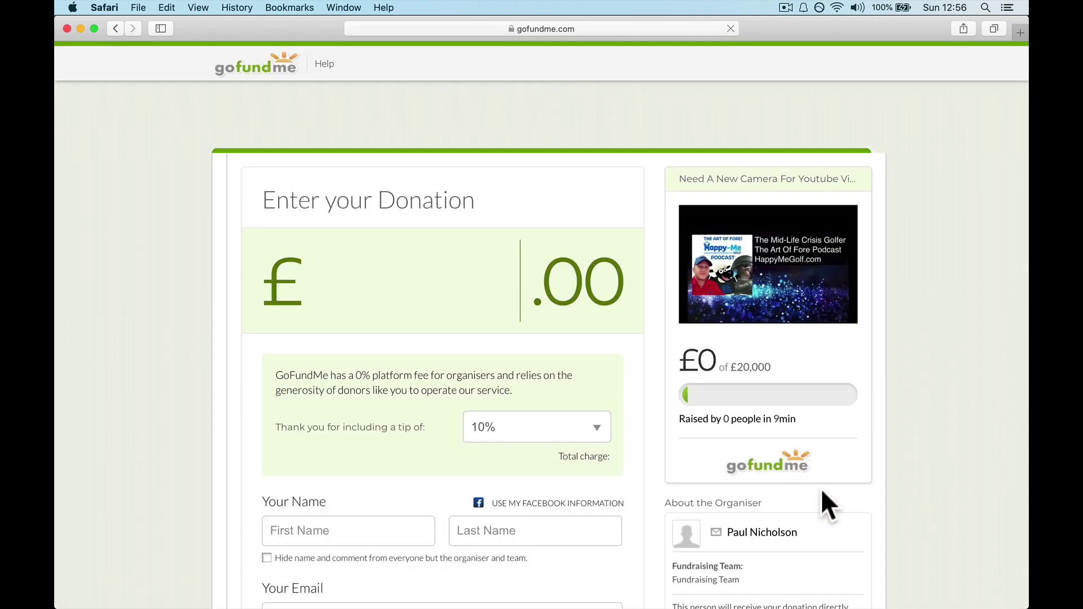
text(1)
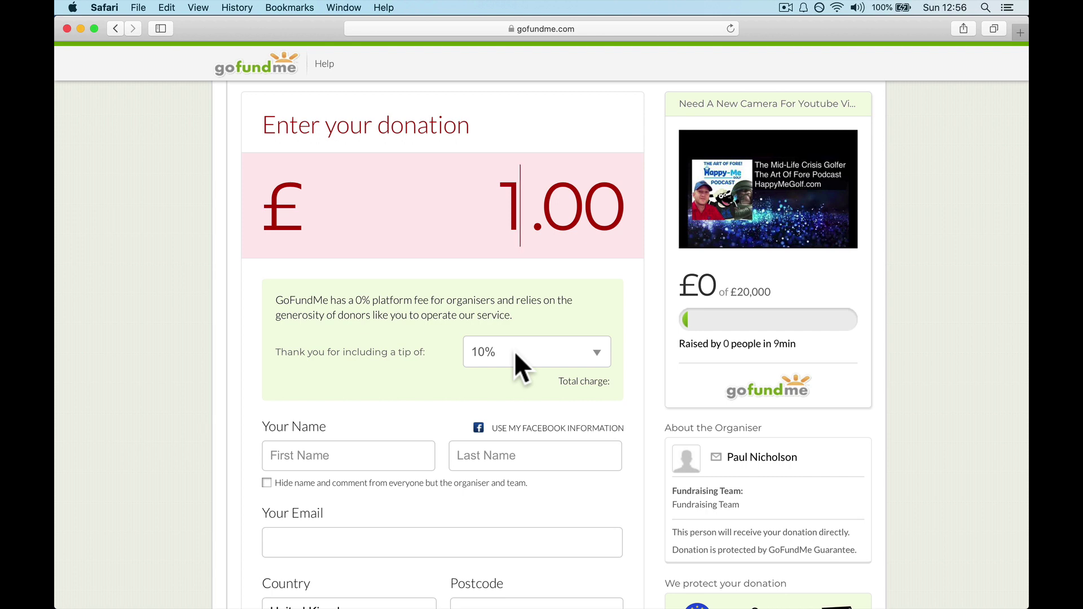
click(513, 351)
click(515, 451)
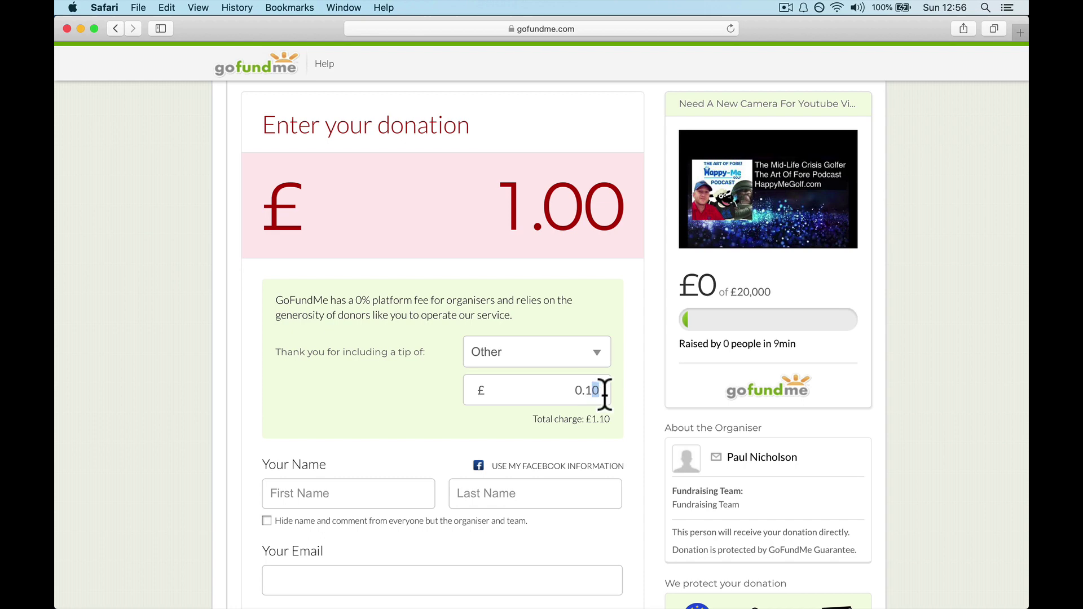
key(BackSpace)
key(BackSpace)
text(0)
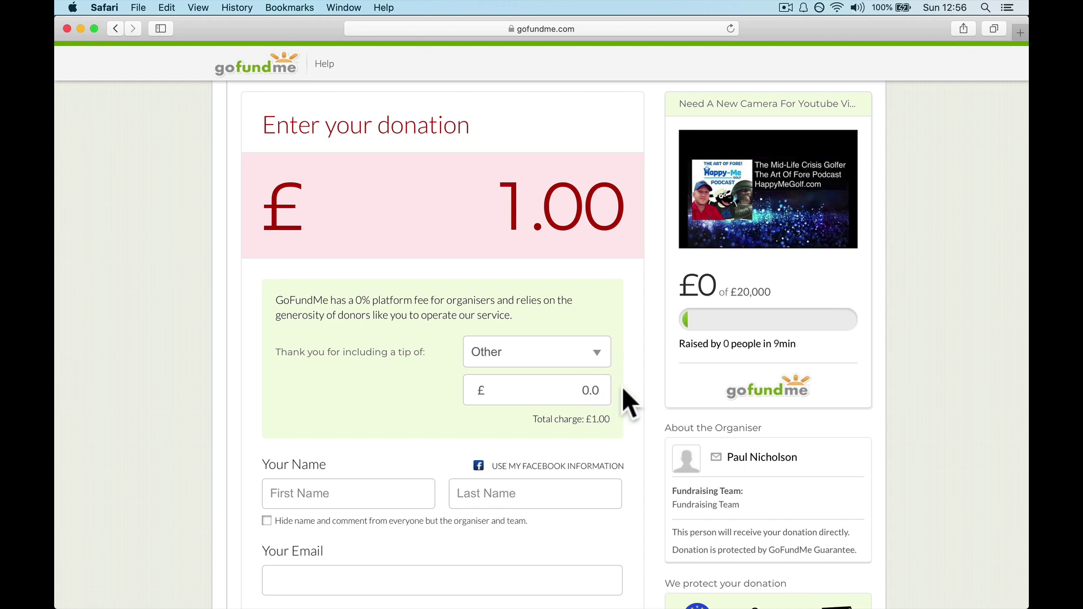
text(0)
scroll(563, 526, down, 3)
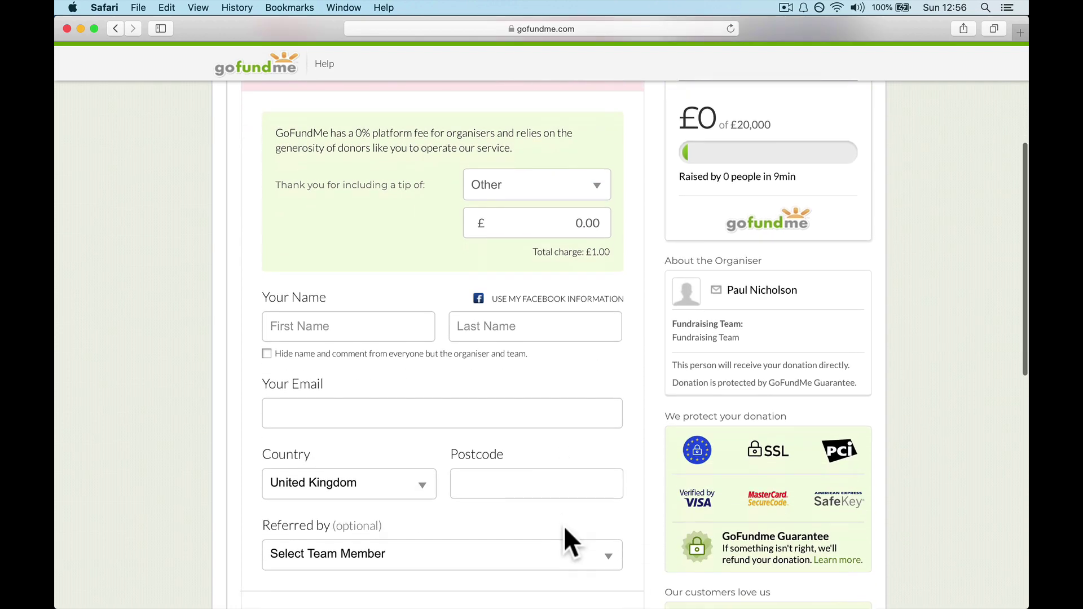
click(561, 194)
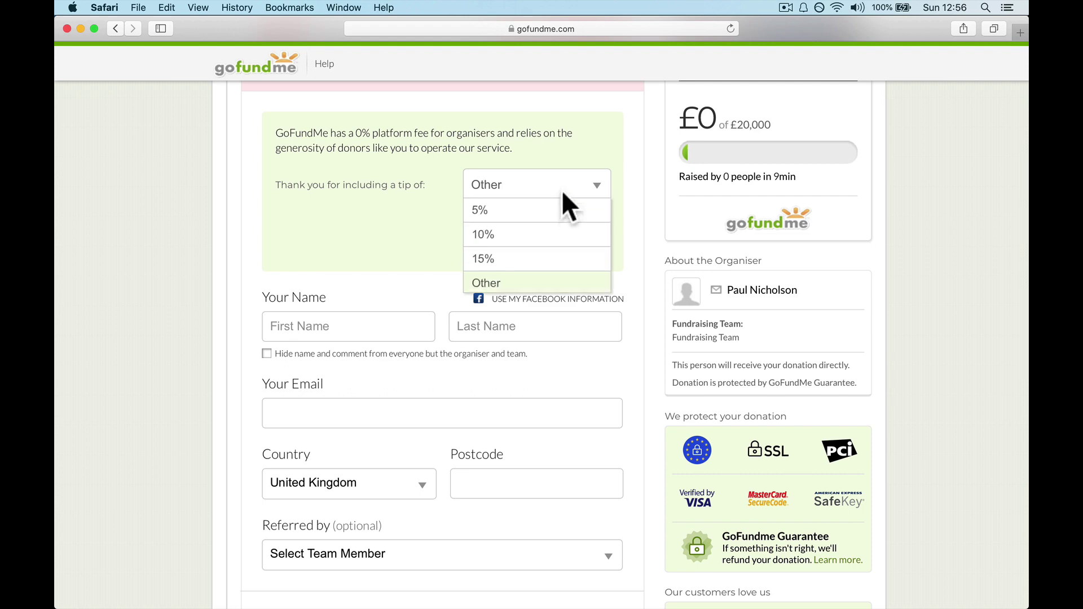
click(628, 232)
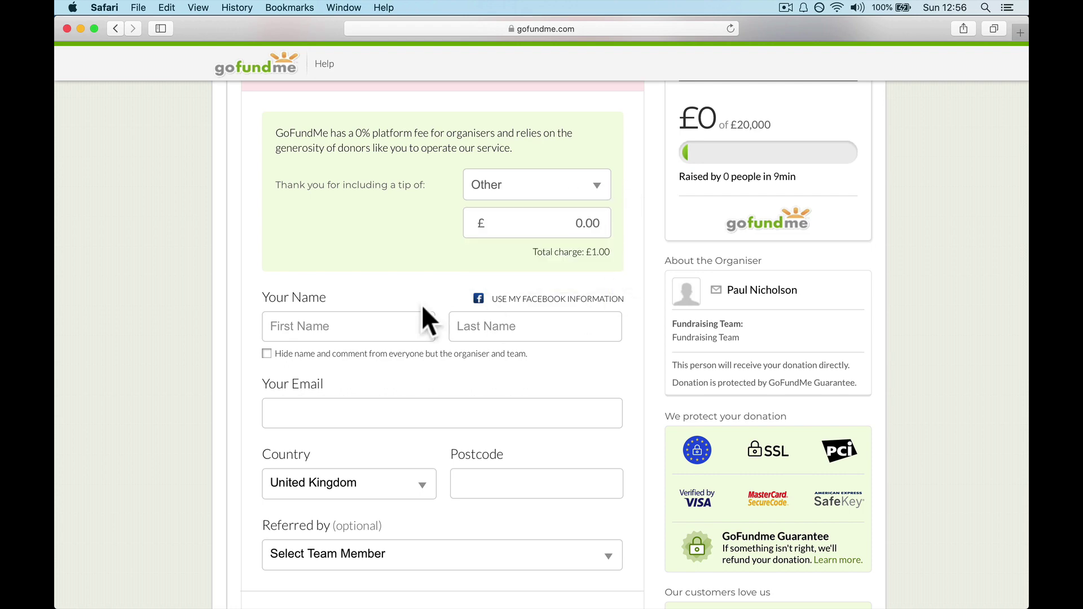
scroll(422, 307, up, 5)
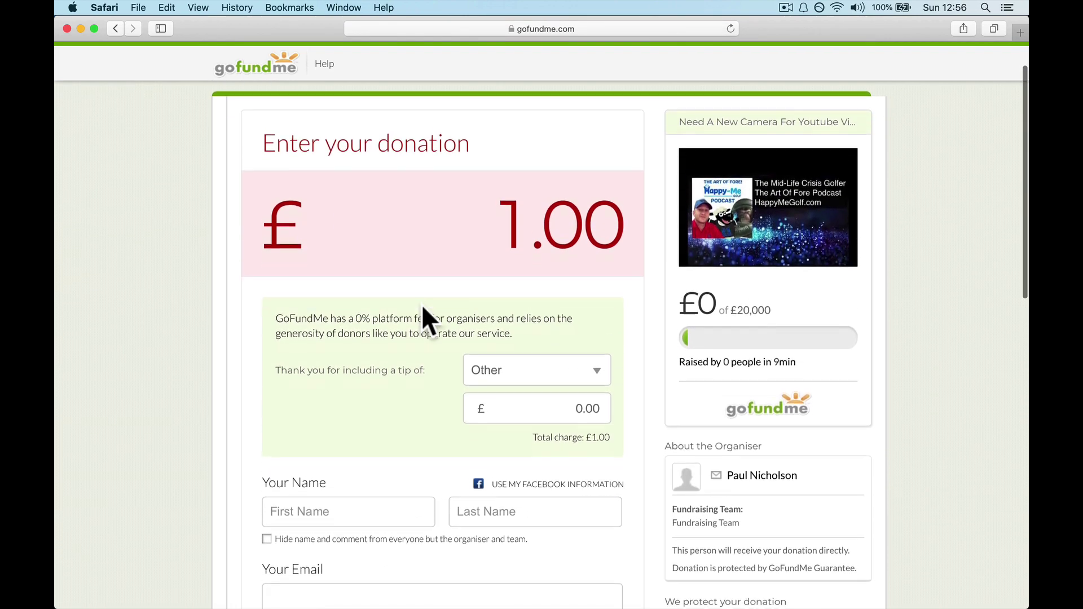
scroll(423, 307, down, 1)
scroll(423, 308, up, 2)
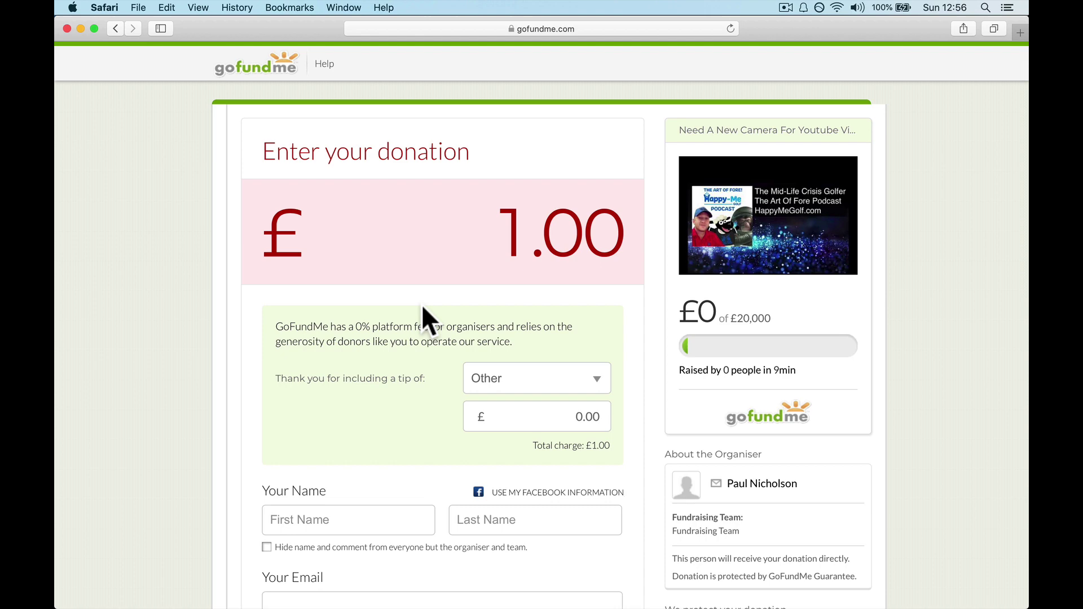
scroll(421, 303, down, 4)
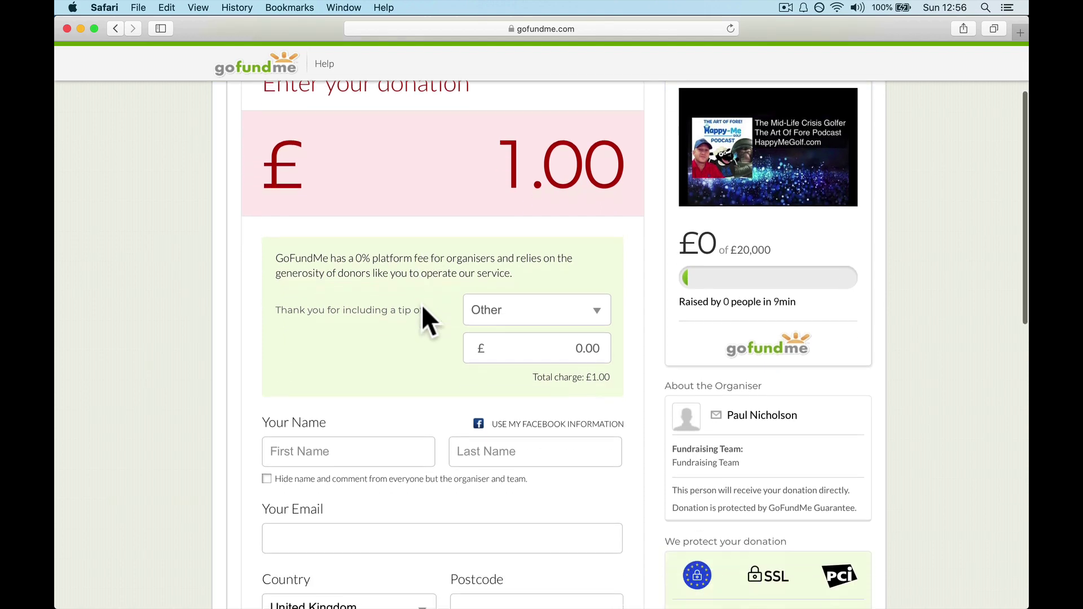
Enter the donor's first and last name and hide them from the public
click(355, 439)
scroll(355, 439, down, 2)
text(Paul)
key(Tab)
text(Nicho)
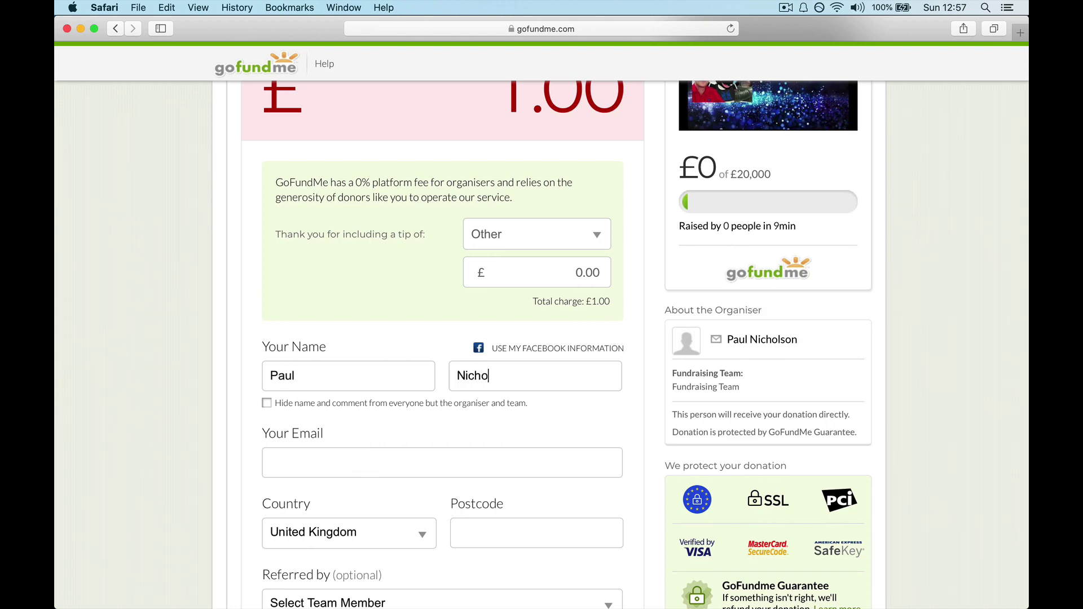
text(ls)
key(BackSpace)
text(lson)
click(267, 404)
drag(737, 169, 750, 169)
click(125, 393)
Fill in the card number and donor e-mail address, then submit the £1 donation
scroll(267, 429, down, 8)
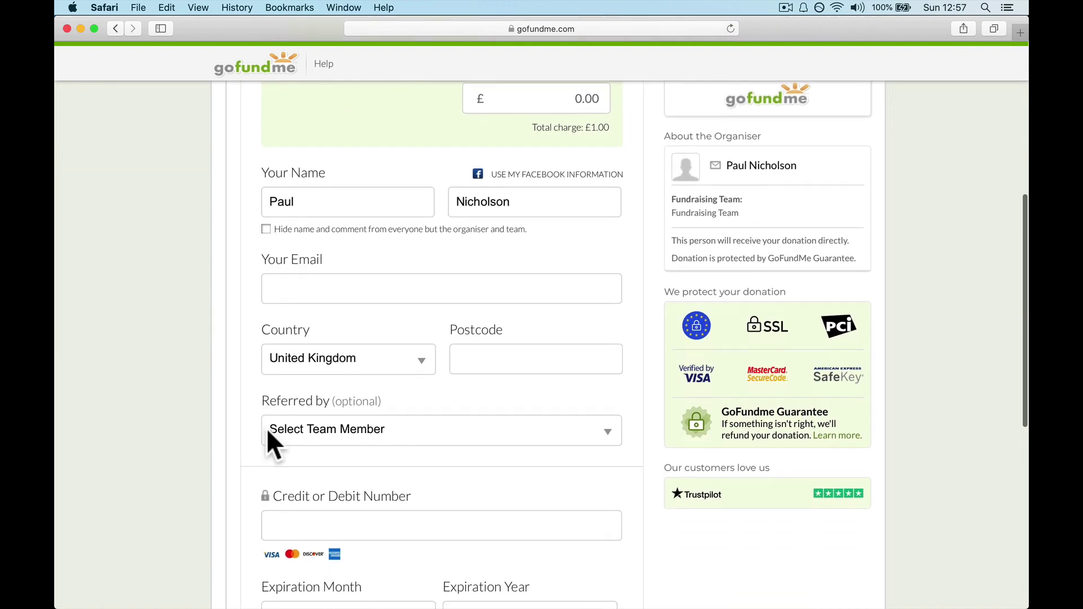
click(331, 367)
scroll(337, 403, down, 5)
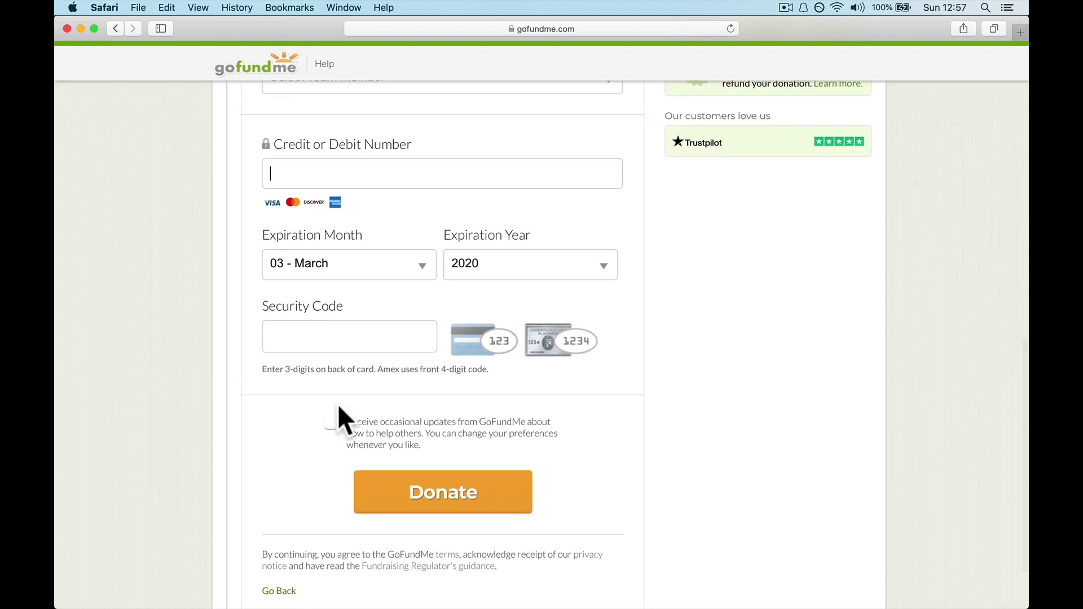
scroll(338, 405, up, 3)
scroll(420, 348, up, 2)
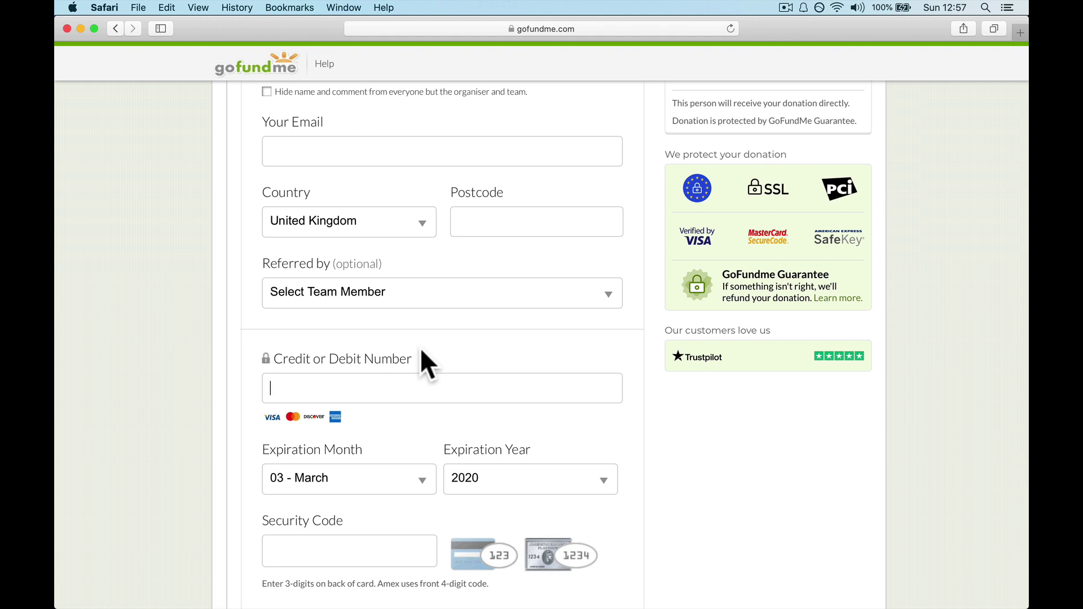
scroll(421, 351, up, 1)
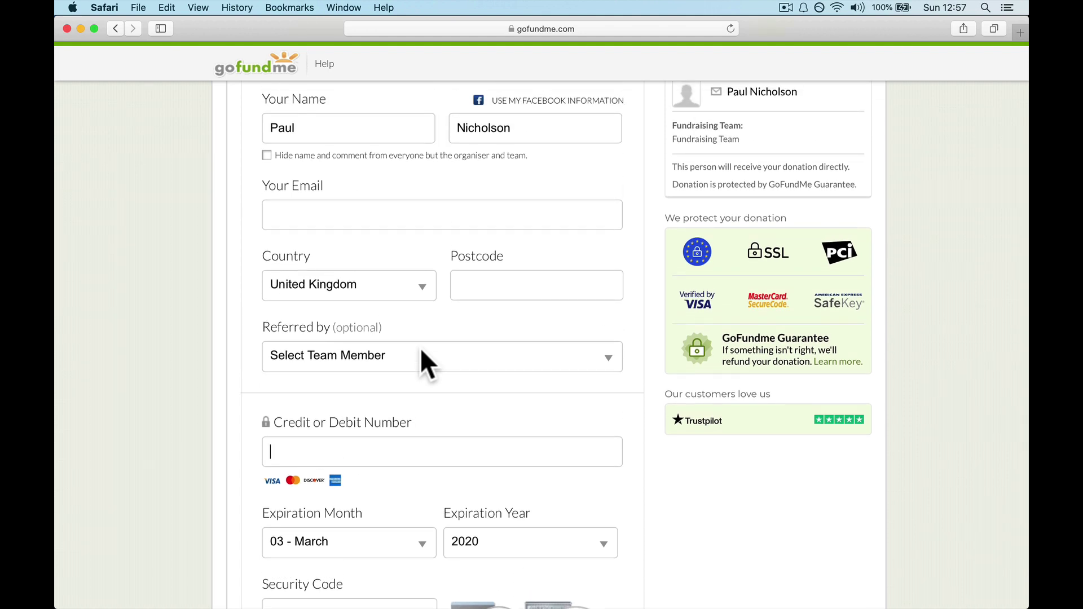
click(387, 217)
scroll(459, 374, down, 1)
scroll(459, 373, down, 8)
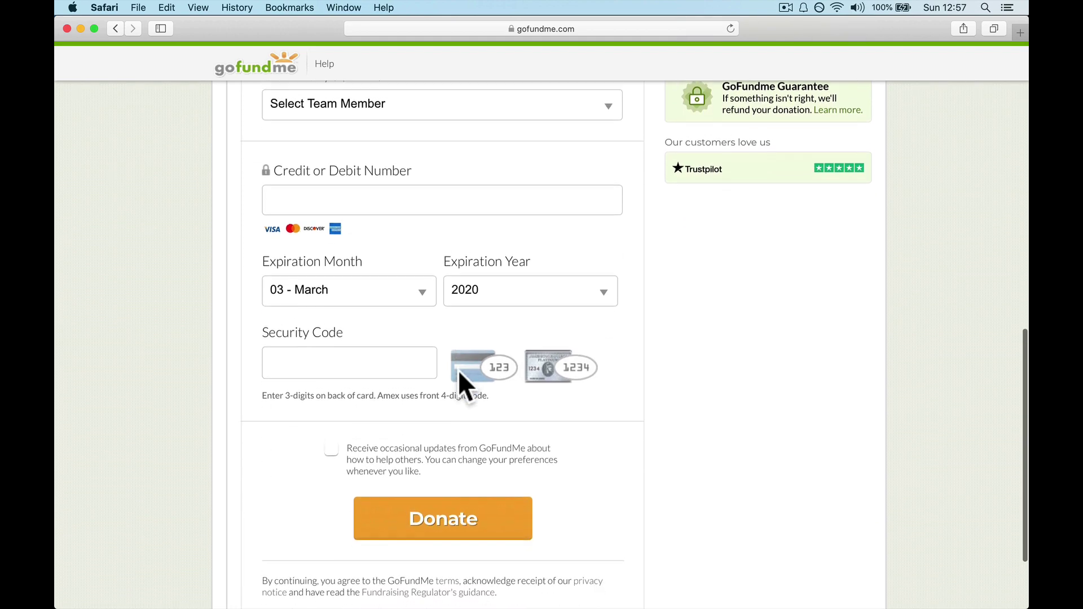
scroll(459, 373, up, 10)
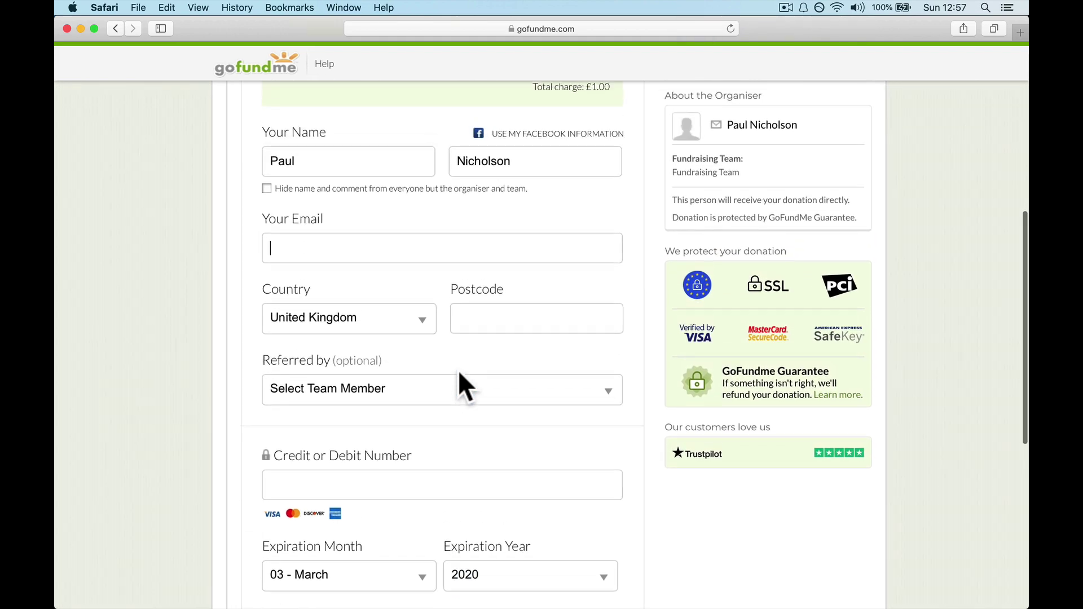
scroll(458, 373, down, 4)
scroll(459, 374, down, 5)
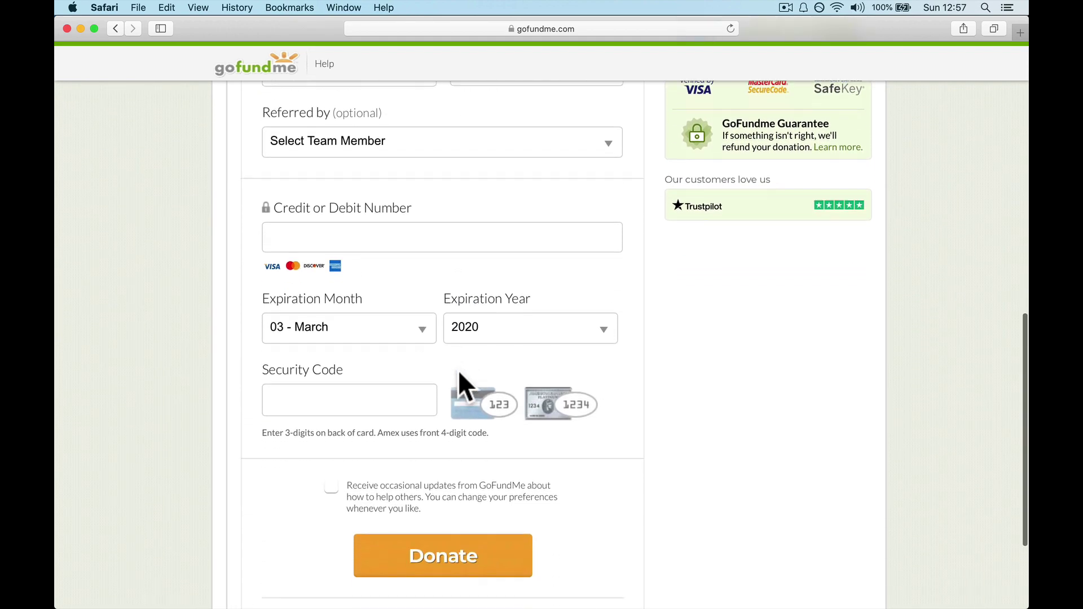
scroll(458, 372, up, 3)
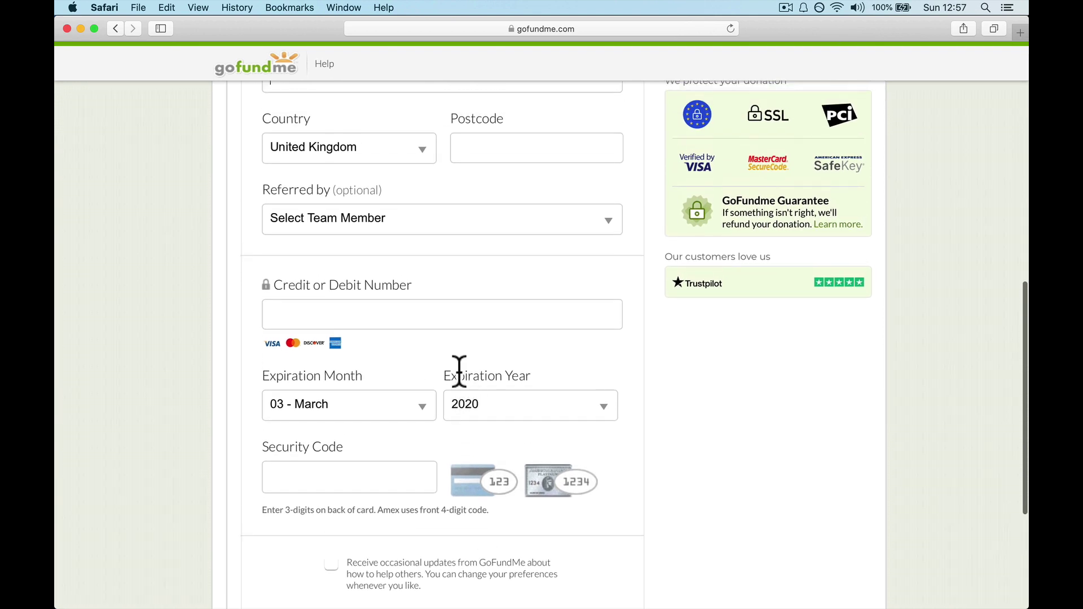
scroll(459, 385, up, 6)
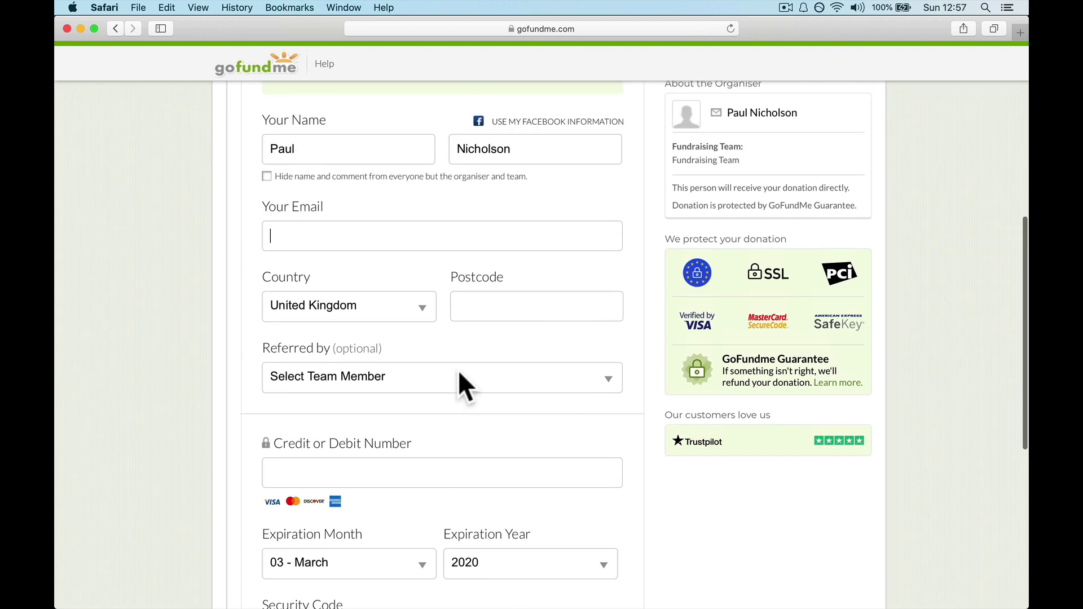
scroll(460, 370, down, 6)
scroll(455, 502, down, 5)
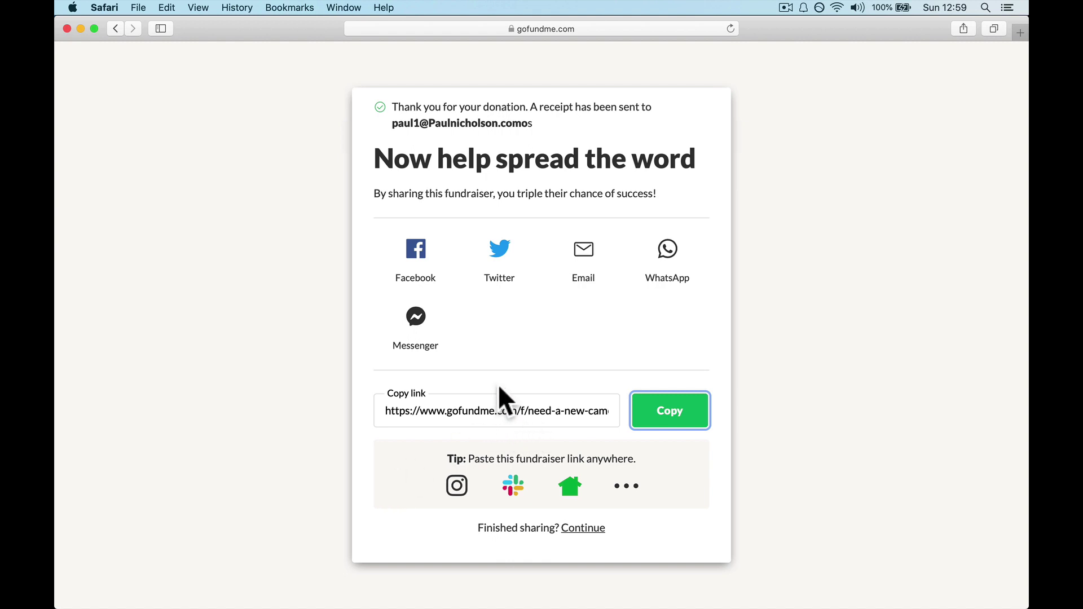
Dismiss the Facebook login popup, copy the fundraiser link, and continue
click(425, 265)
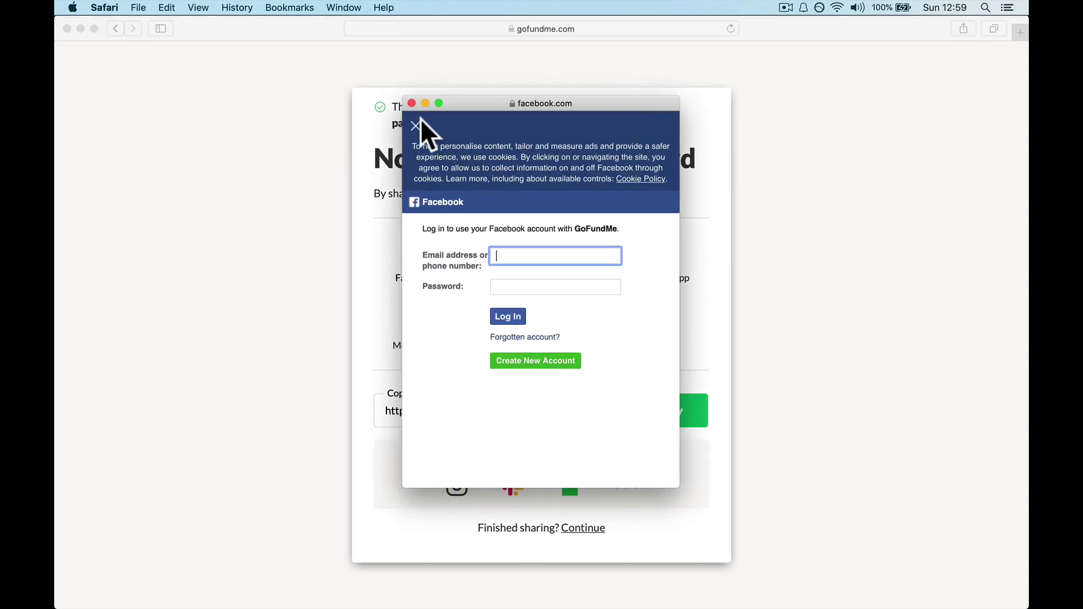
click(420, 127)
click(411, 103)
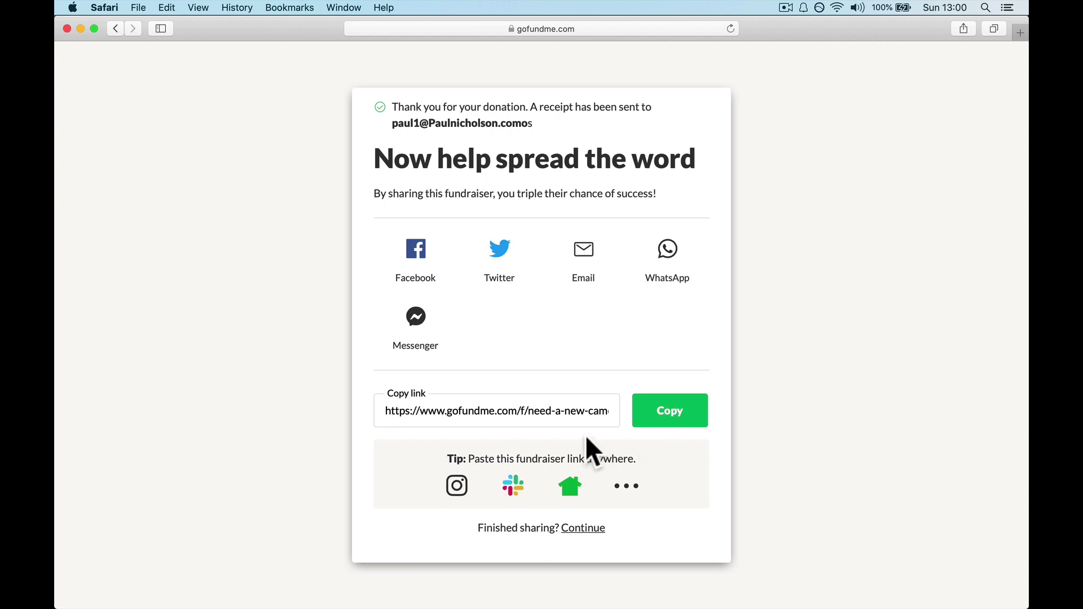
click(665, 413)
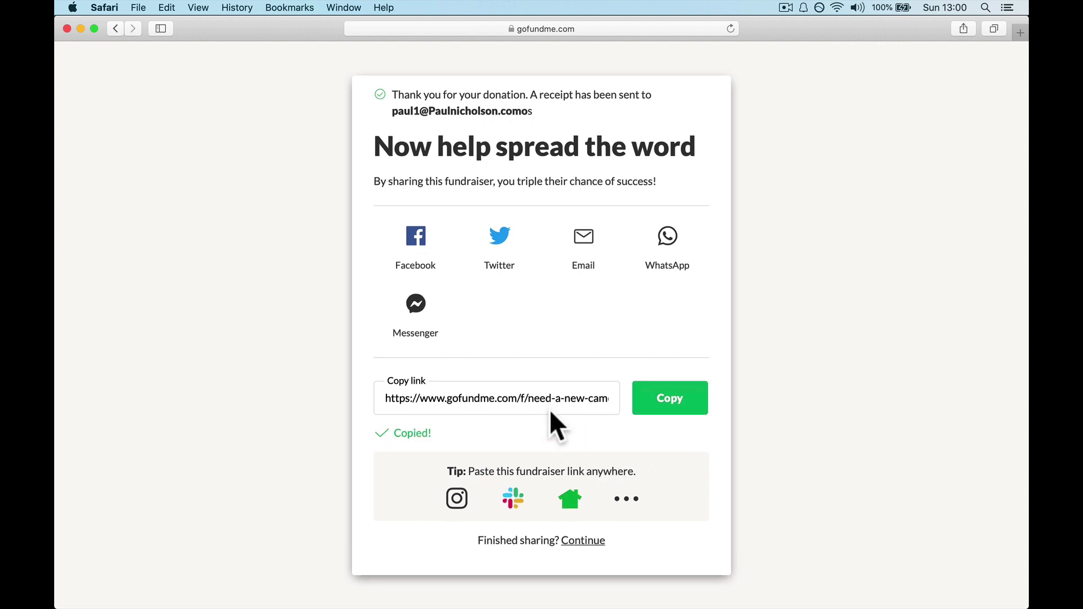
click(579, 541)
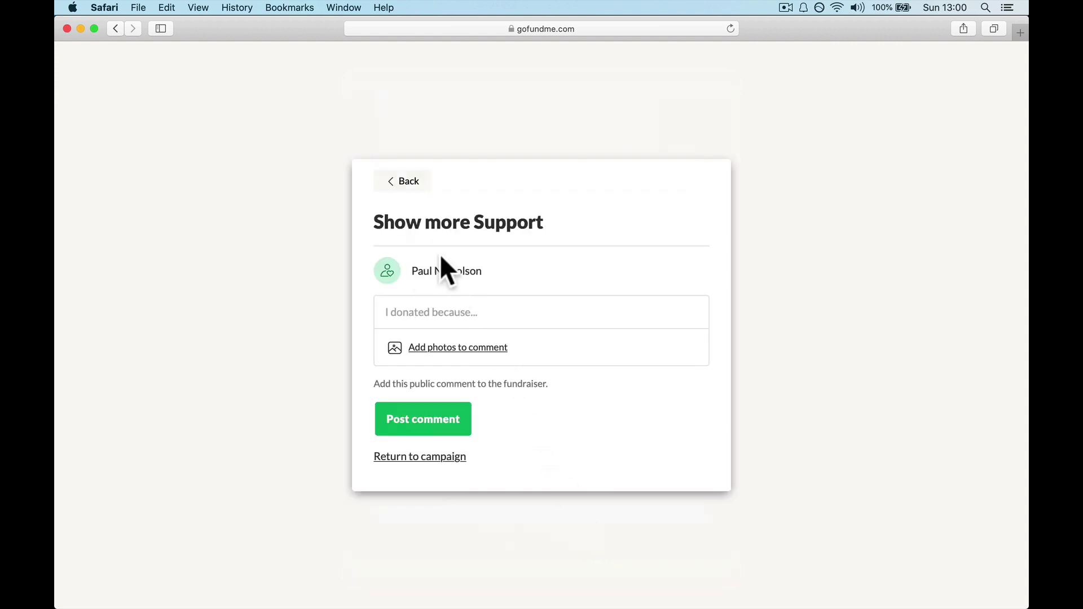
Write and post the comment 'All the best with the new content. Big fan!!!'
click(463, 310)
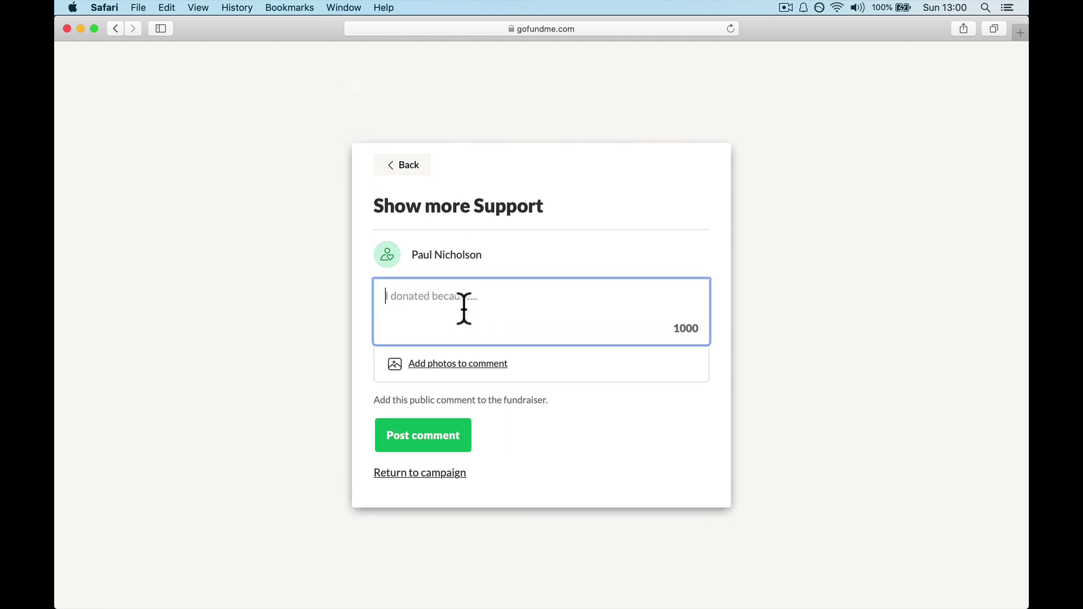
text(All the best )
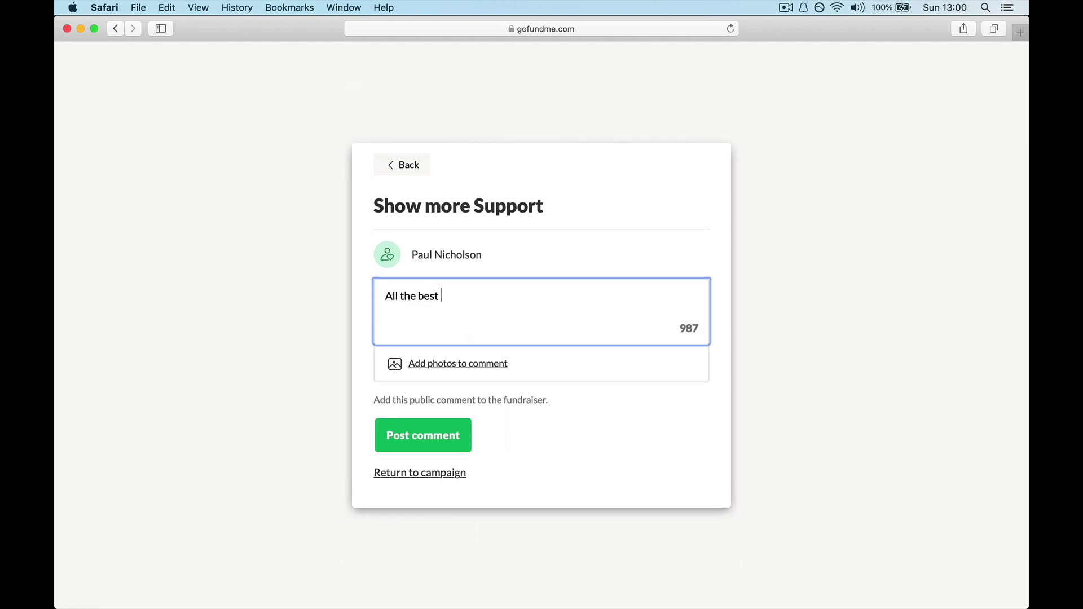
text(with the )
text(All the best with the new content)
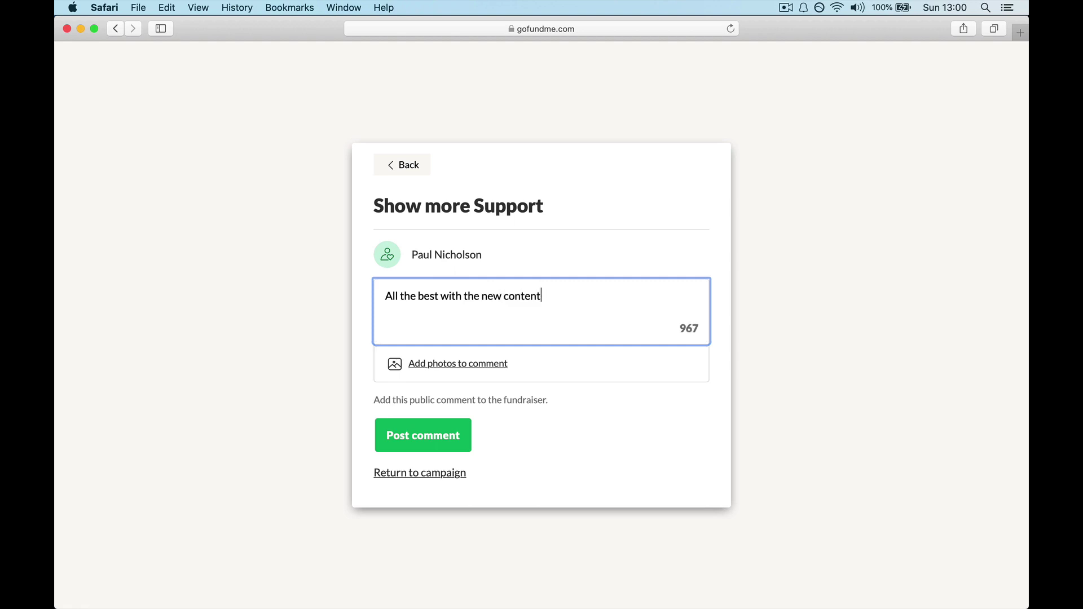
text(. Bu)
key(BackSpace)
text(ig fan!!!)
click(446, 443)
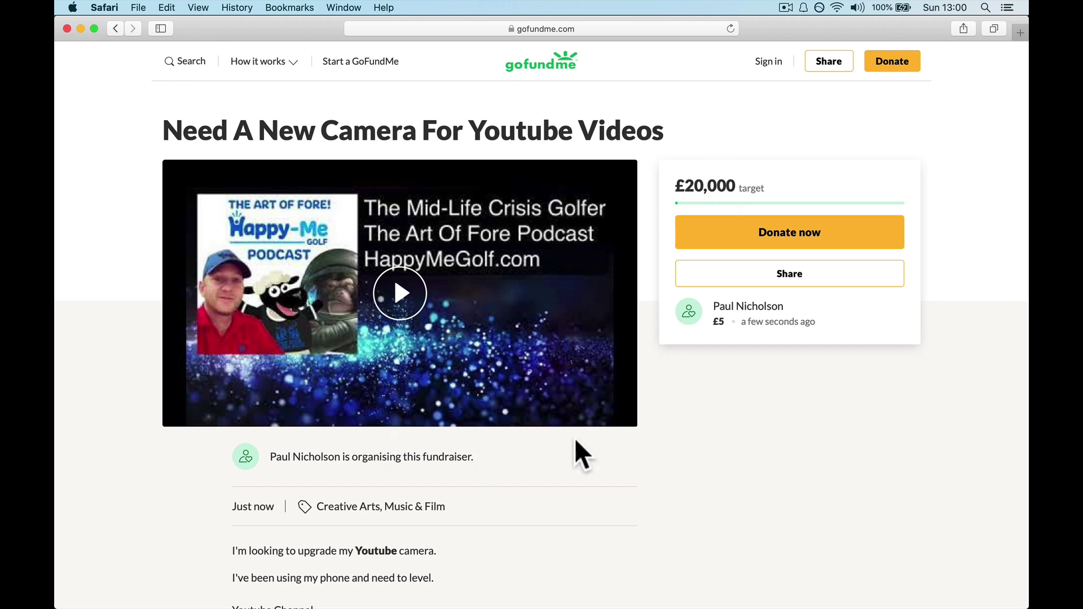
Scroll past Updates and Organiser to the Comments (1) section
scroll(575, 443, down, 3)
scroll(576, 440, down, 10)
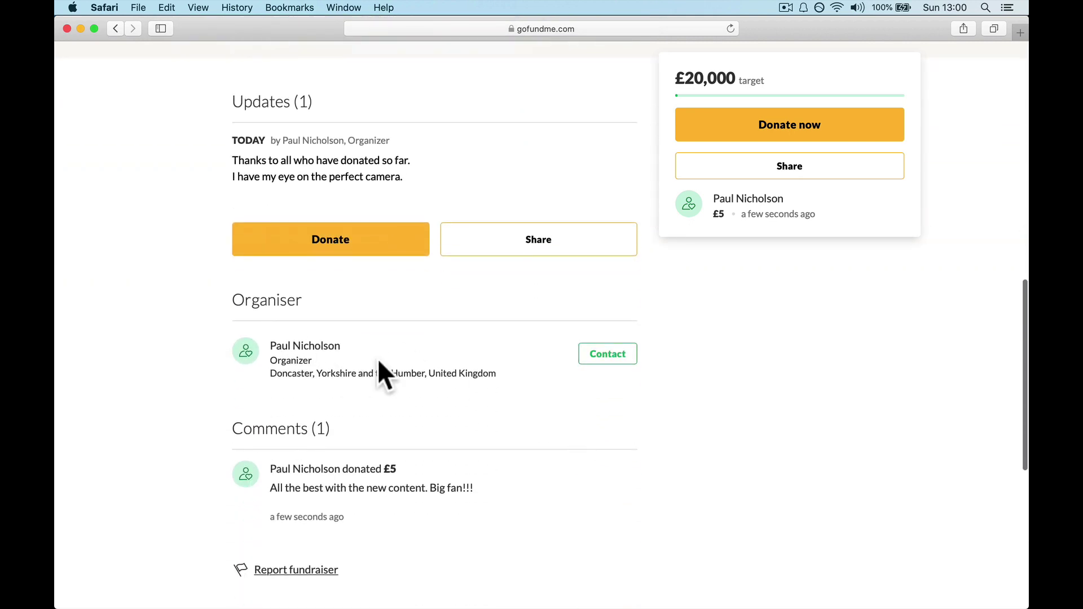
scroll(378, 361, down, 4)
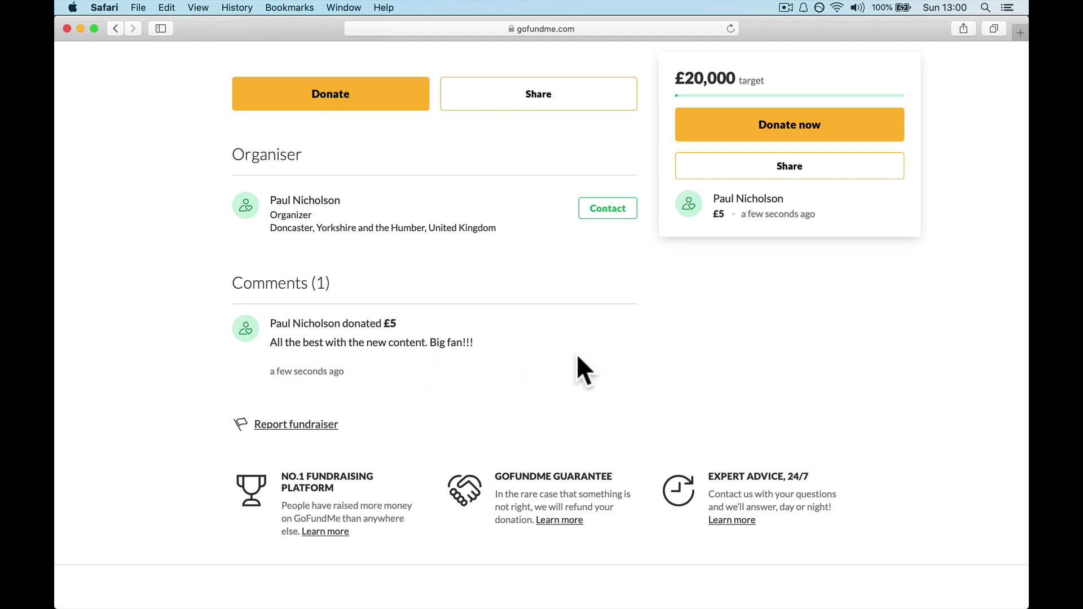
Launch Mail from Launchpad and read the GoFundMe £5 donation email, then the Eventbrite notification
mouse_move(561, 604)
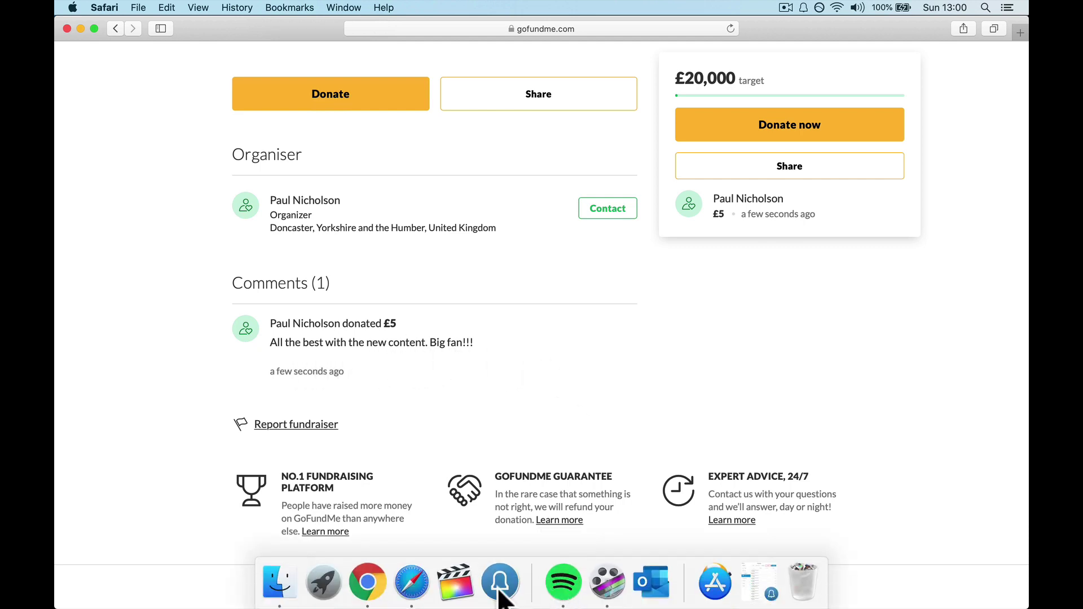
click(337, 595)
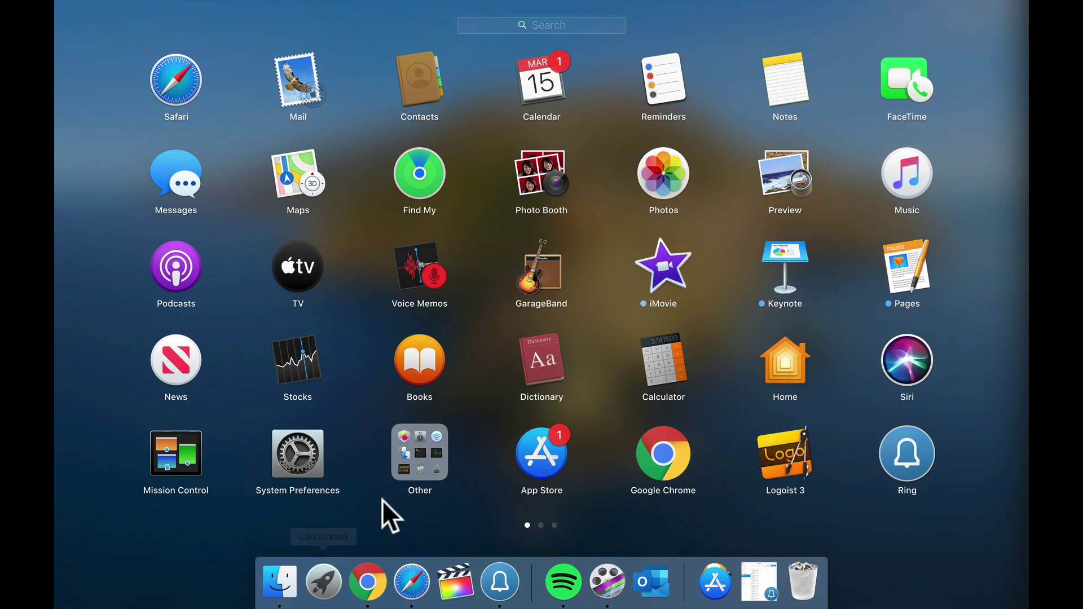
click(290, 96)
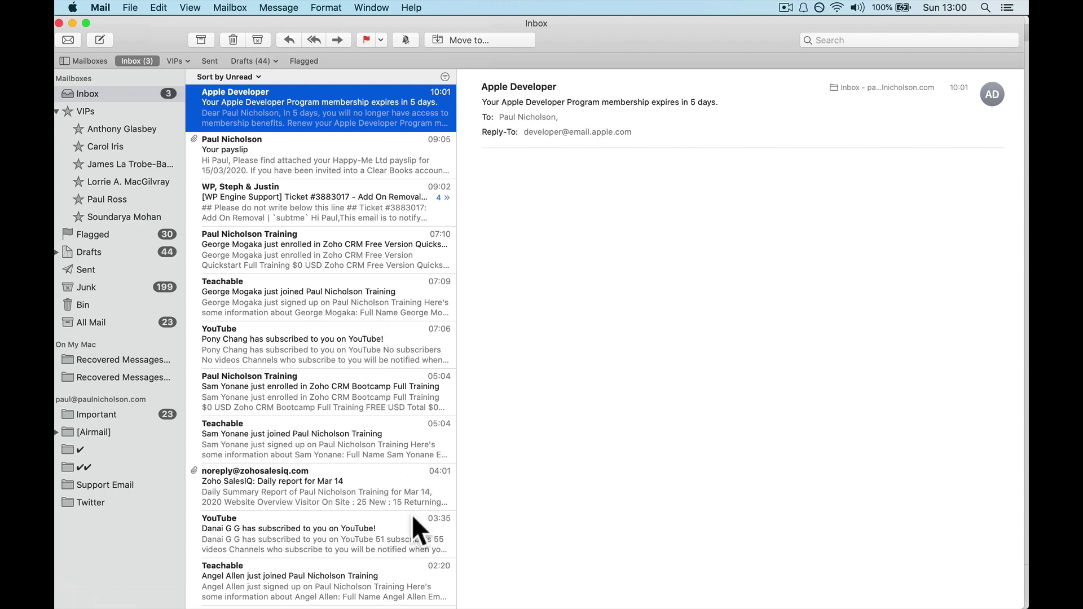
mouse_move(457, 603)
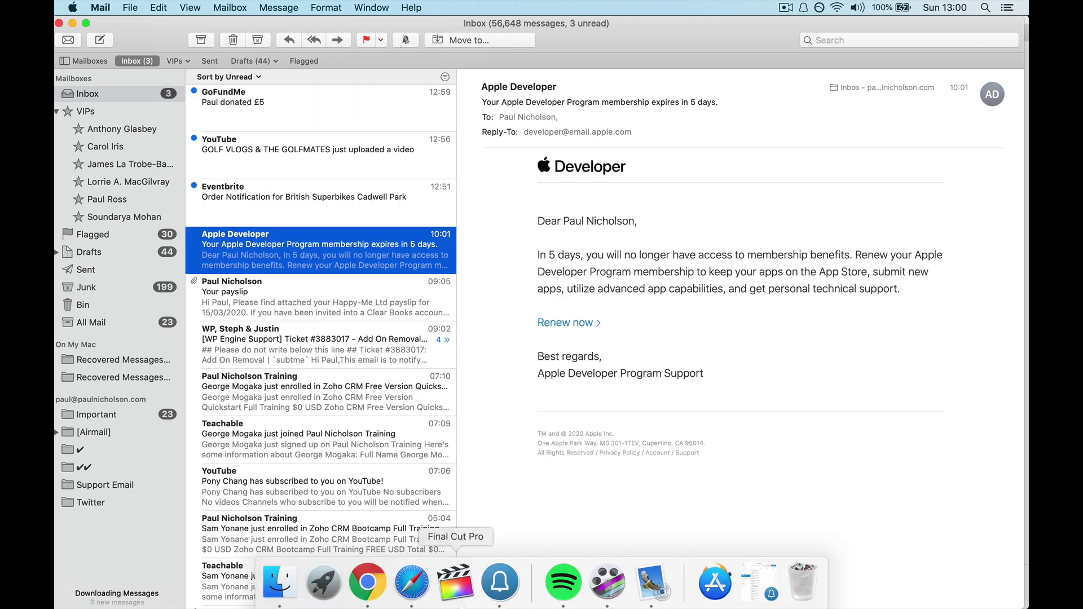
click(292, 106)
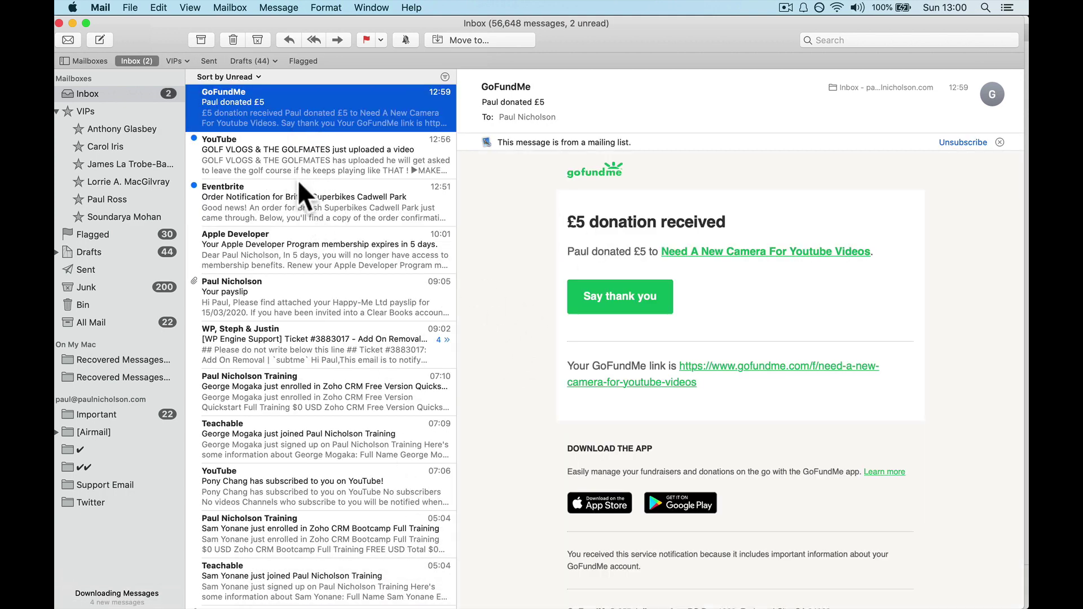
click(315, 203)
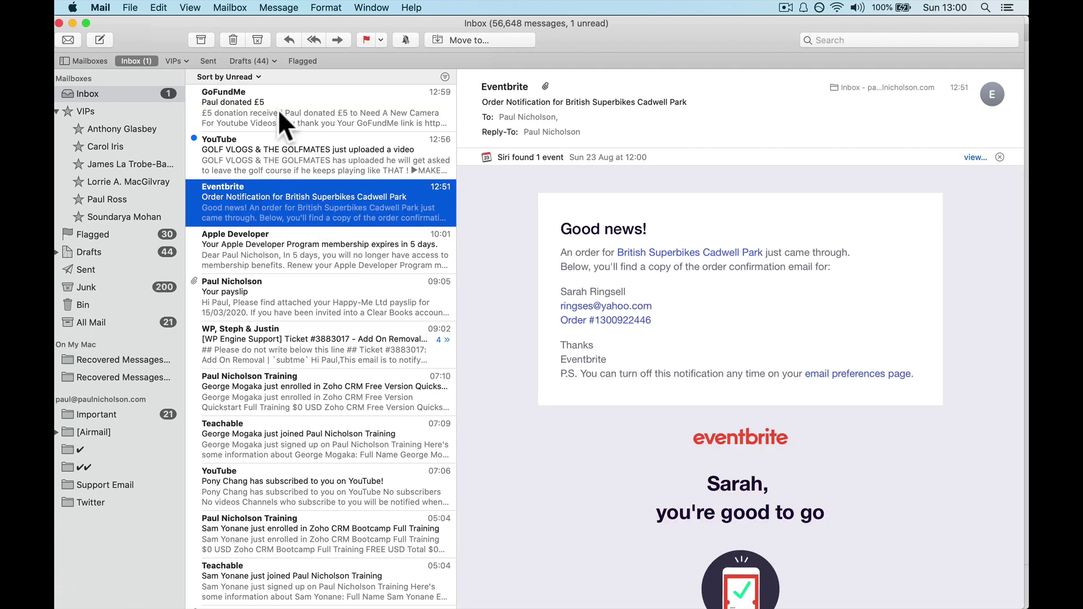
mouse_move(411, 598)
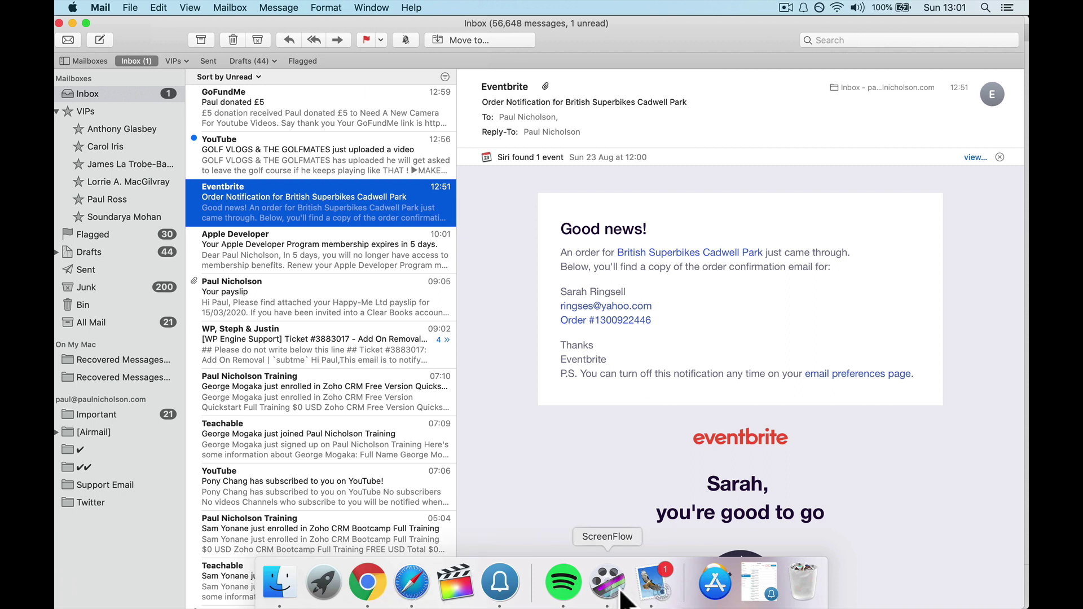
Cycle through Chrome and Safari, then return to the donation email in Mail
click(368, 582)
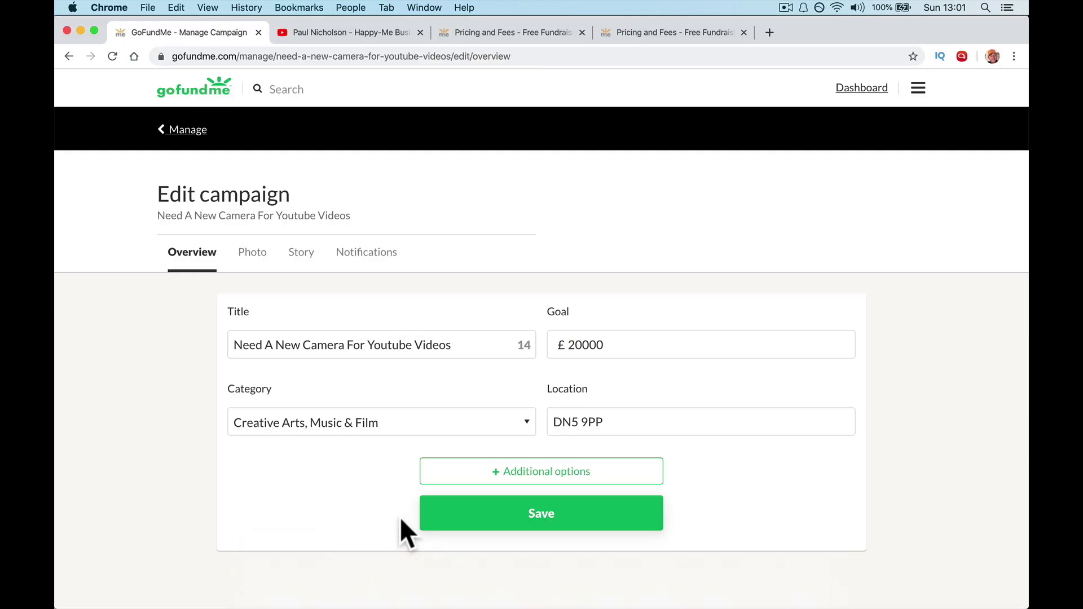
click(410, 582)
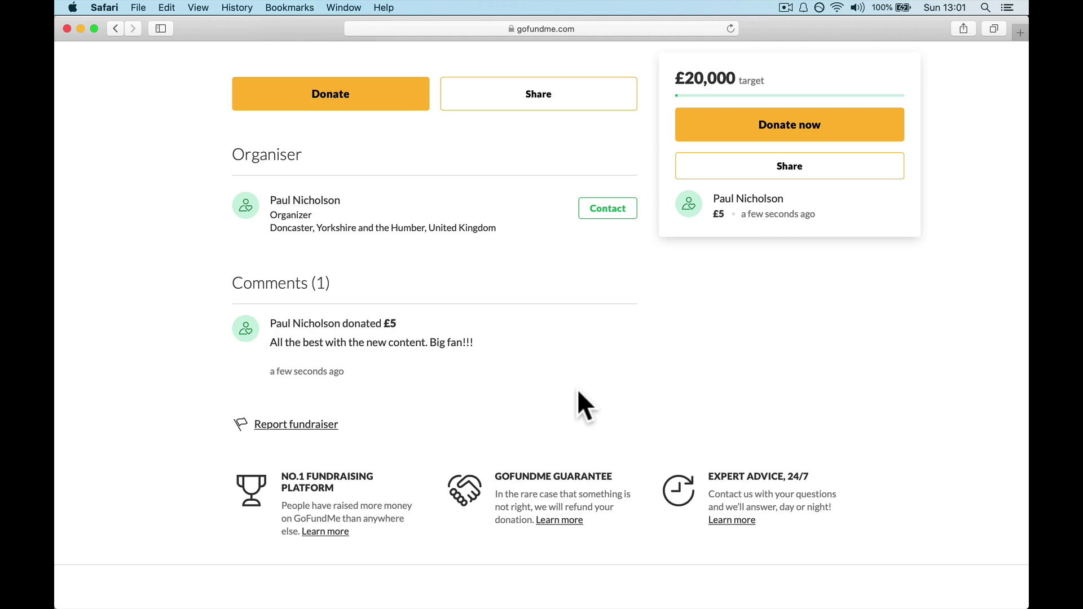
key(super+Tab)
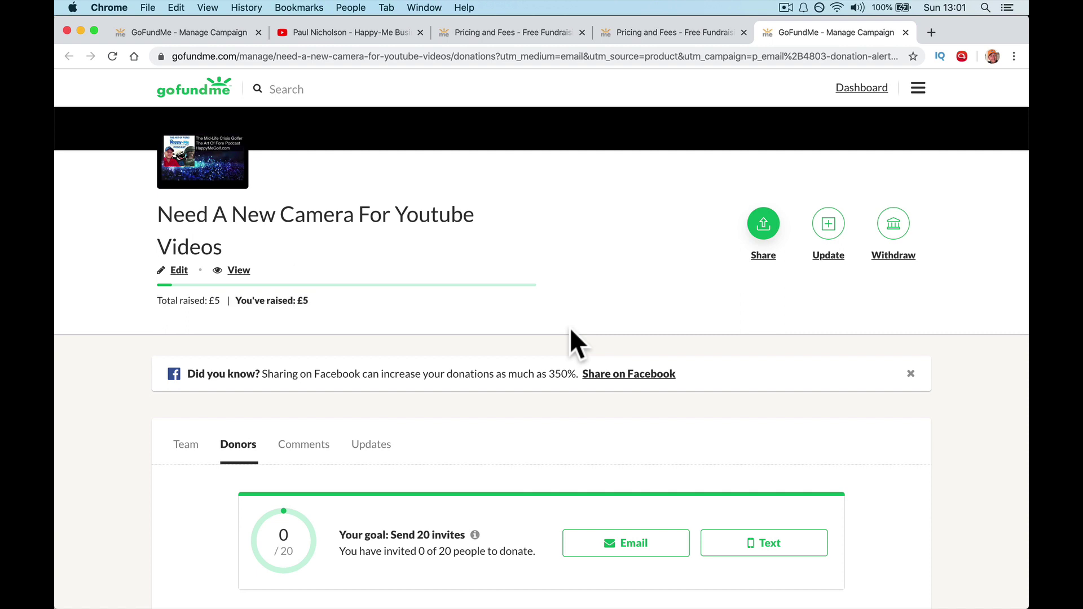
Thank the £5 donor with the note 'Massive Thanks I really appreciate it.'
scroll(570, 331, down, 7)
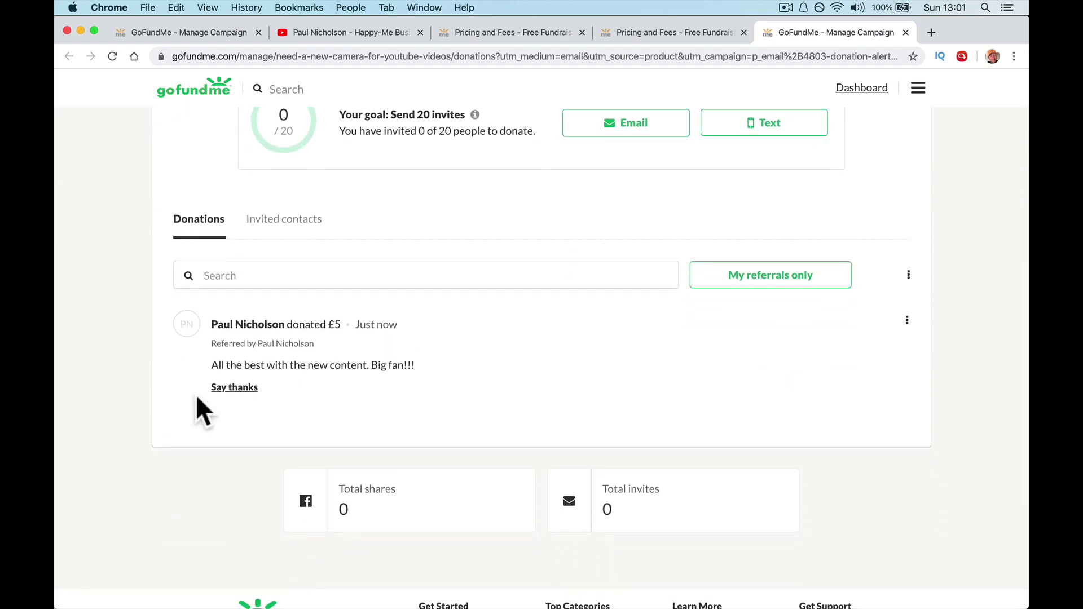
click(229, 389)
click(452, 336)
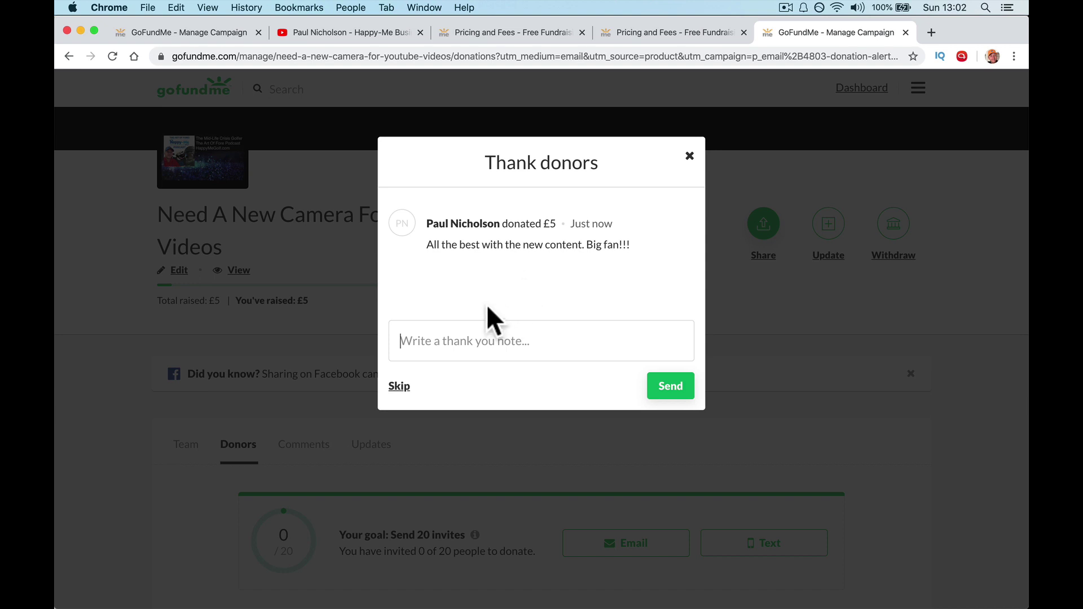
text(Massive Thanks I rea)
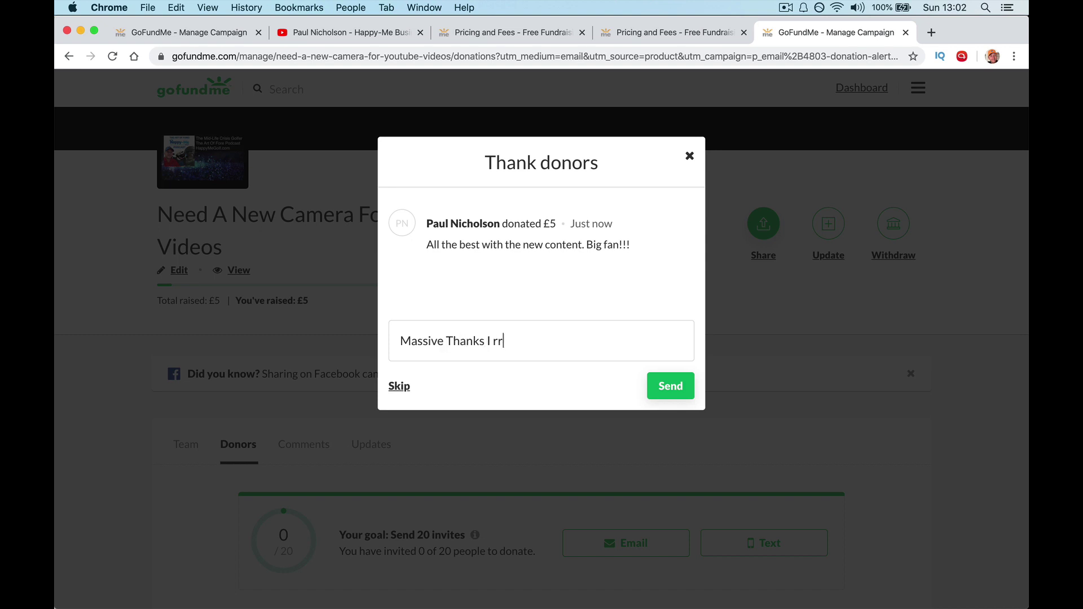
text(lly)
text(preciate it.)
click(672, 387)
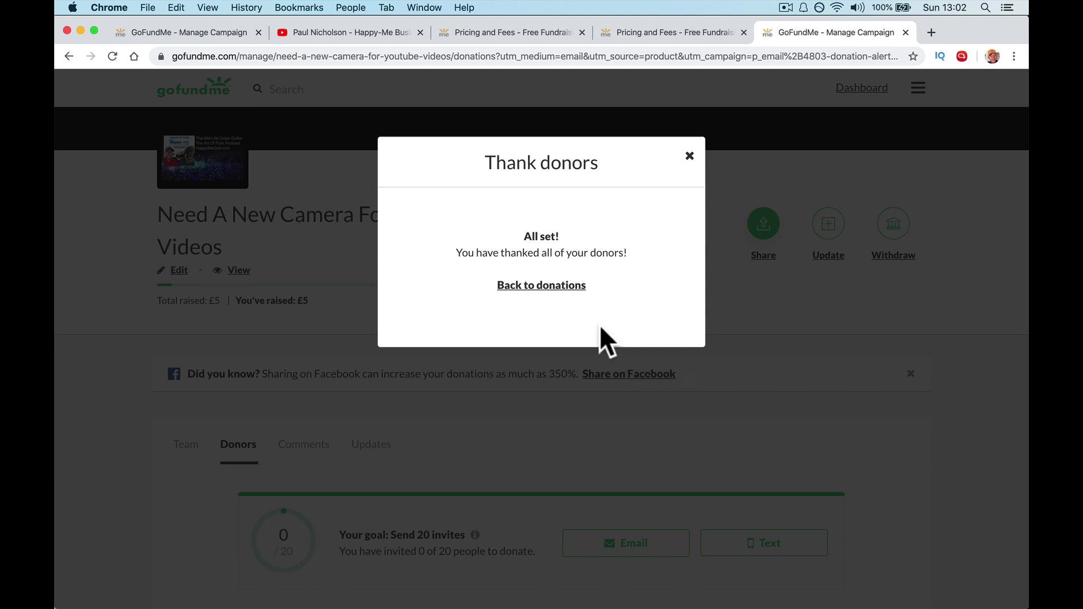
Close the thank-donors confirmation and browse the Comments, Team and Donors tabs
click(689, 156)
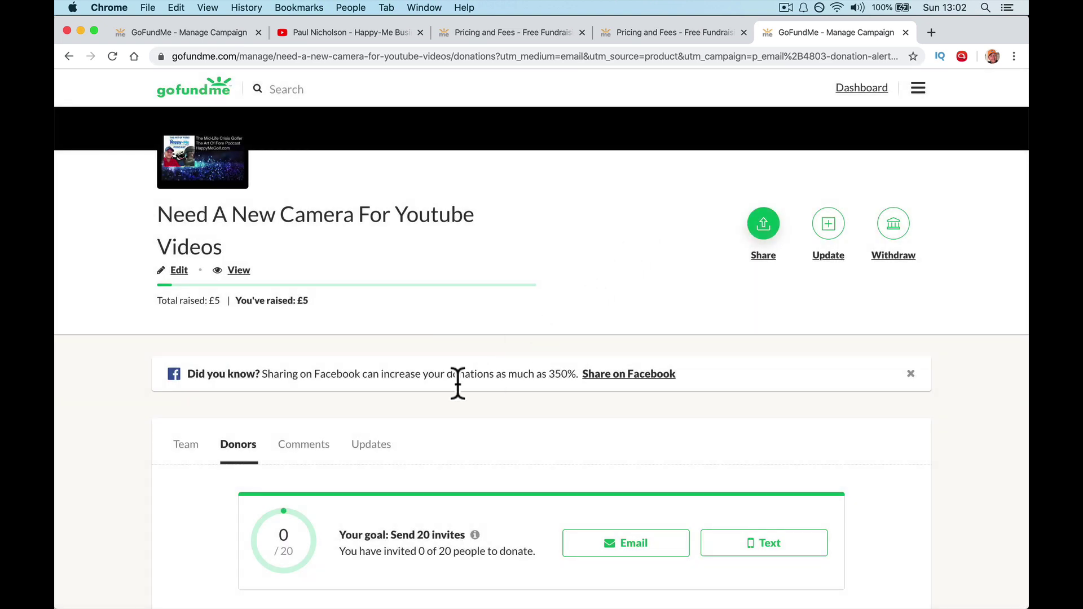
click(308, 446)
scroll(347, 455, down, 3)
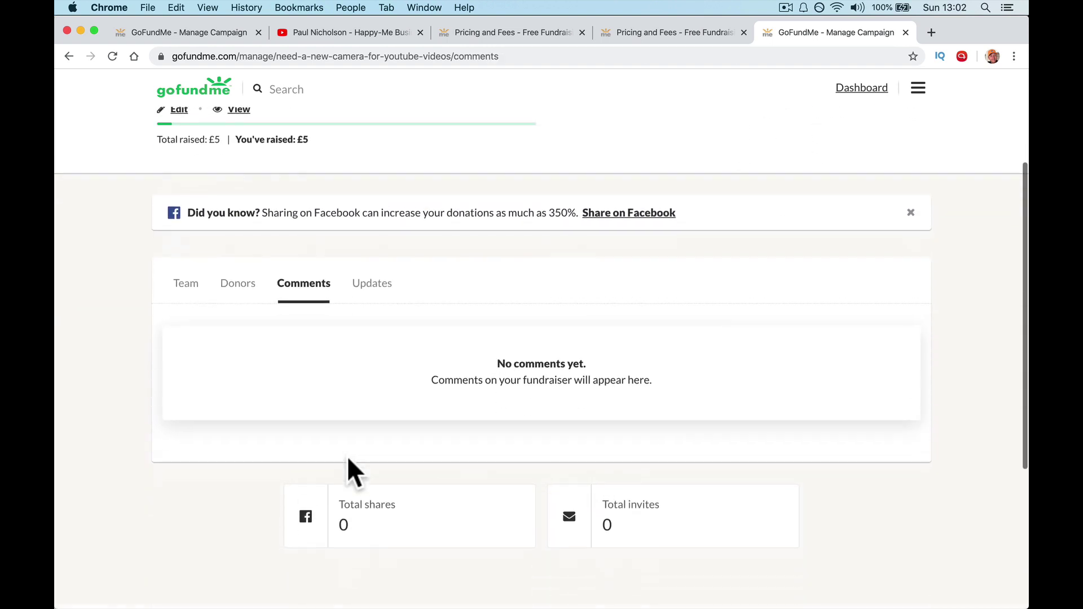
click(190, 281)
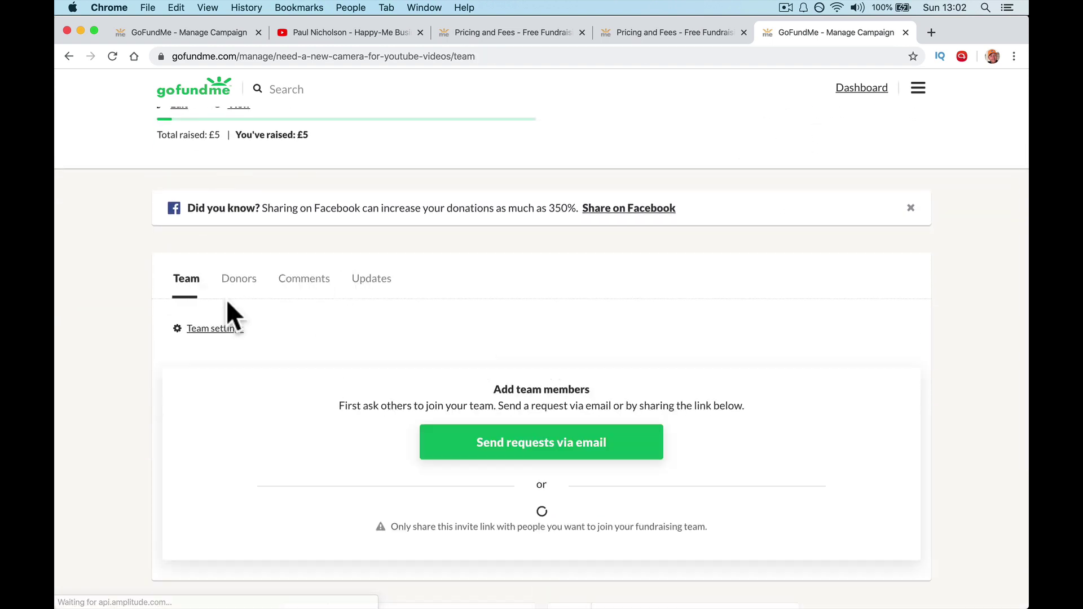
click(245, 285)
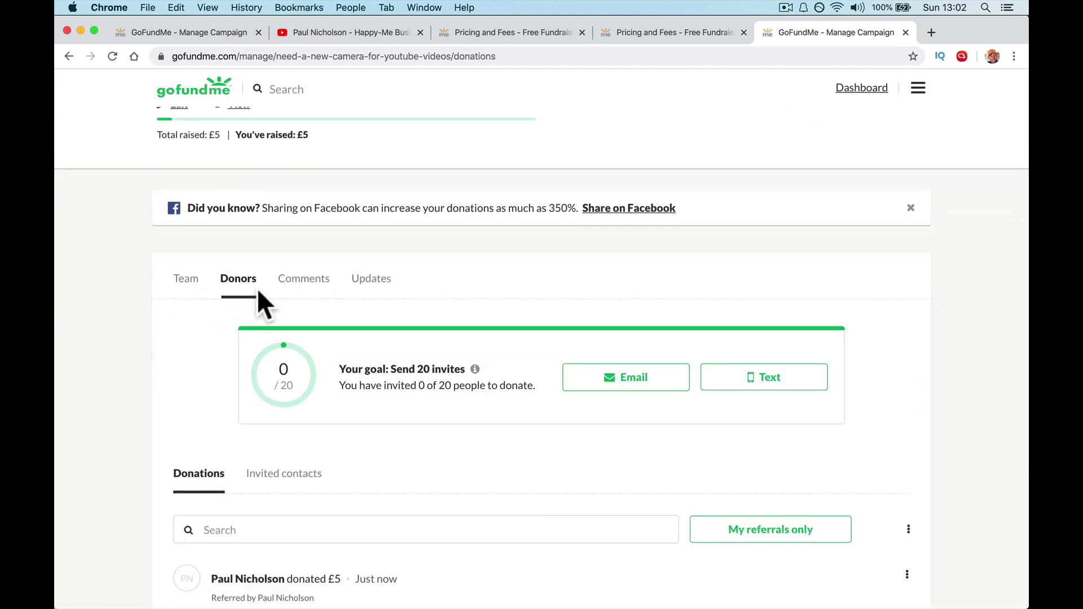
scroll(257, 290, down, 3)
scroll(256, 287, down, 1)
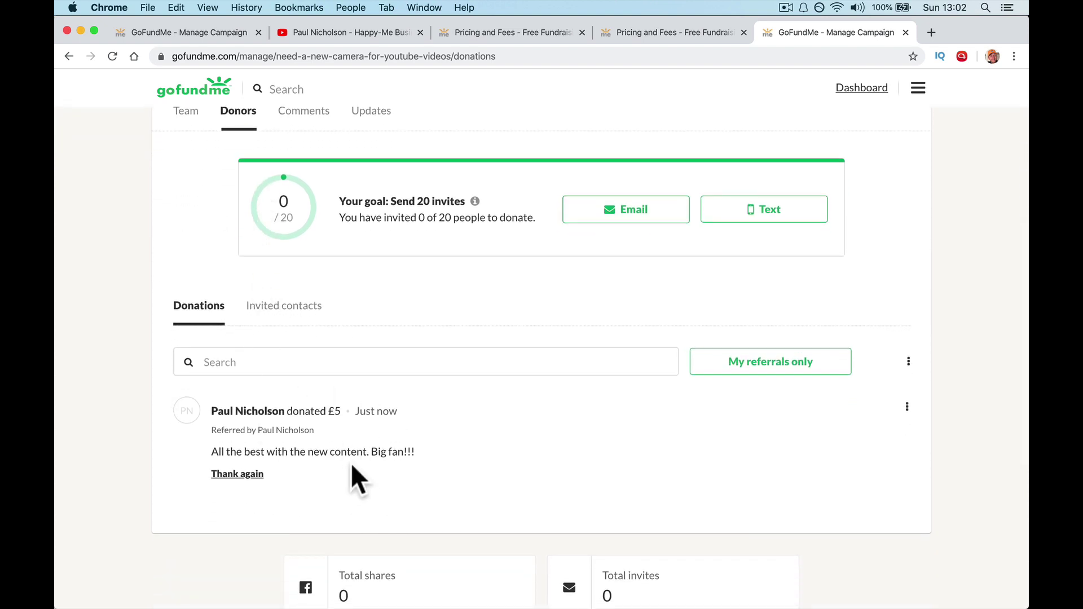
Make the £5 donation anonymous from its options menu
click(907, 408)
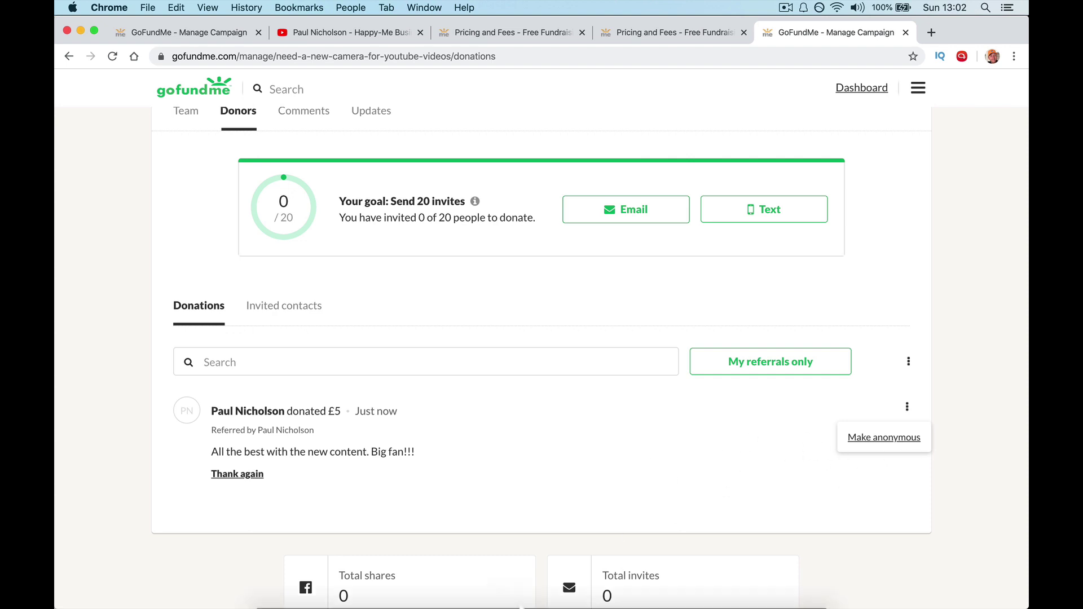
click(417, 603)
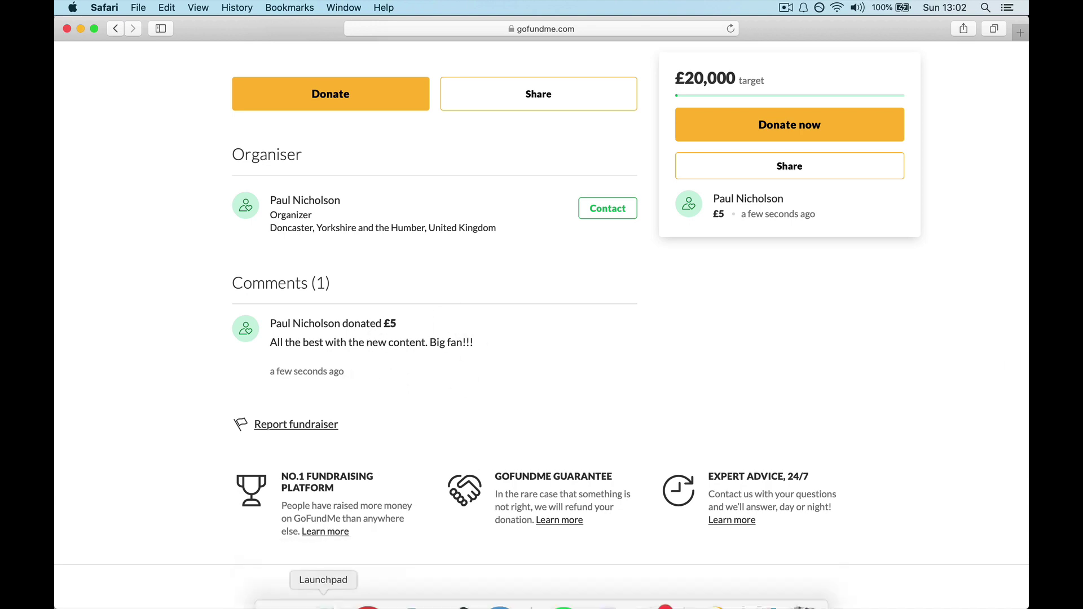
click(367, 599)
click(903, 439)
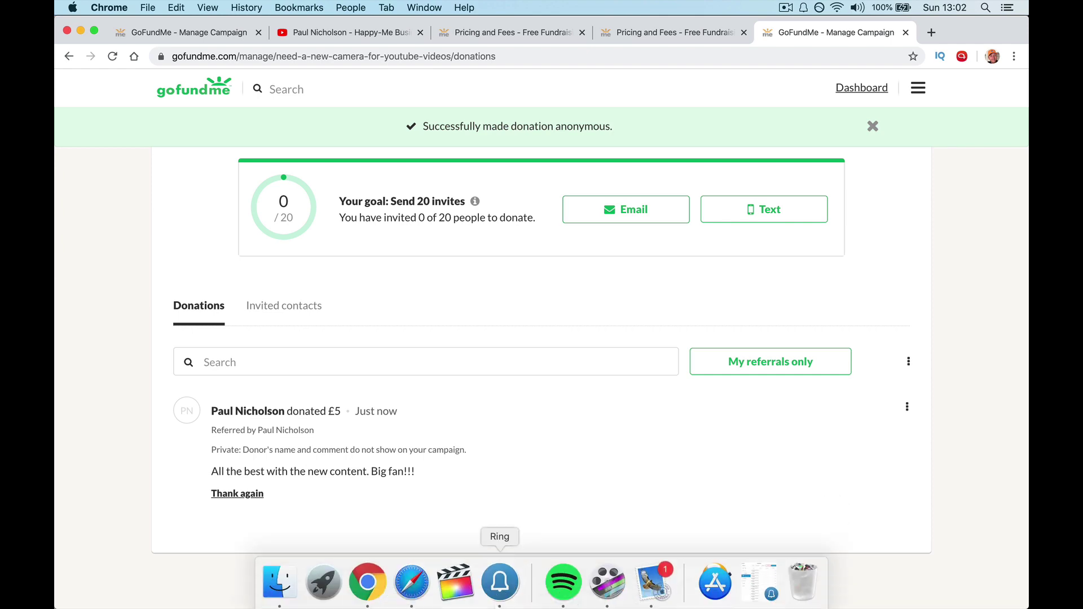
Reload the public campaign page, then make the £5 donation public from its options menu
click(420, 592)
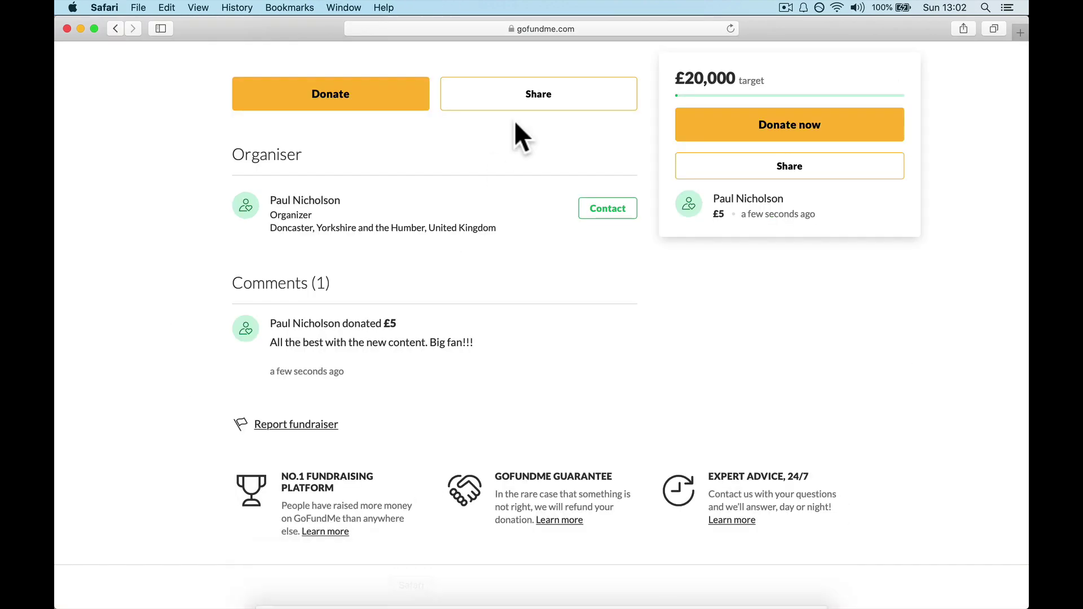
click(732, 28)
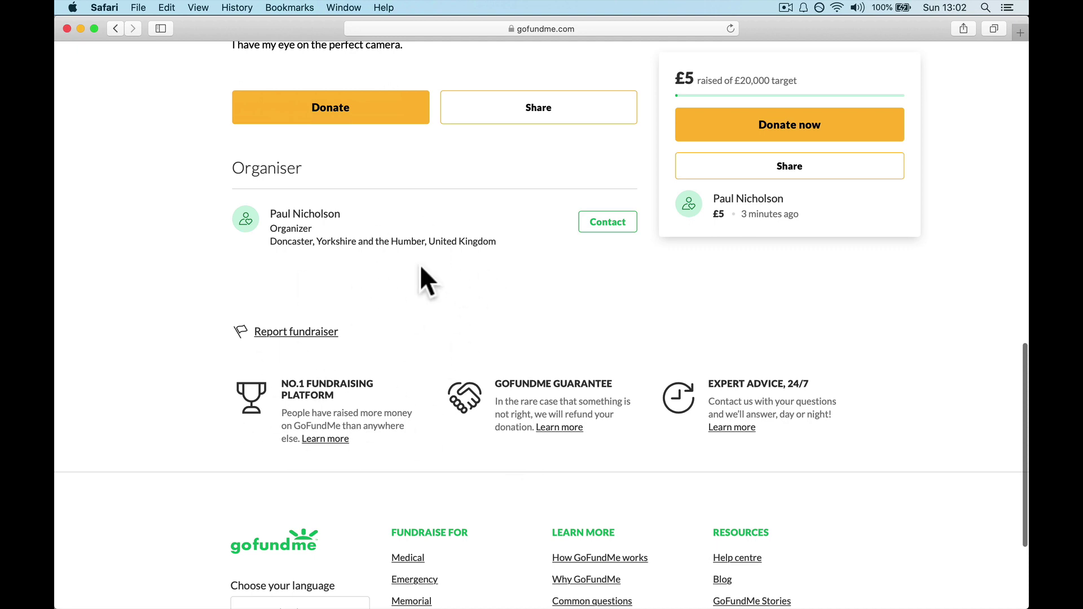
click(369, 589)
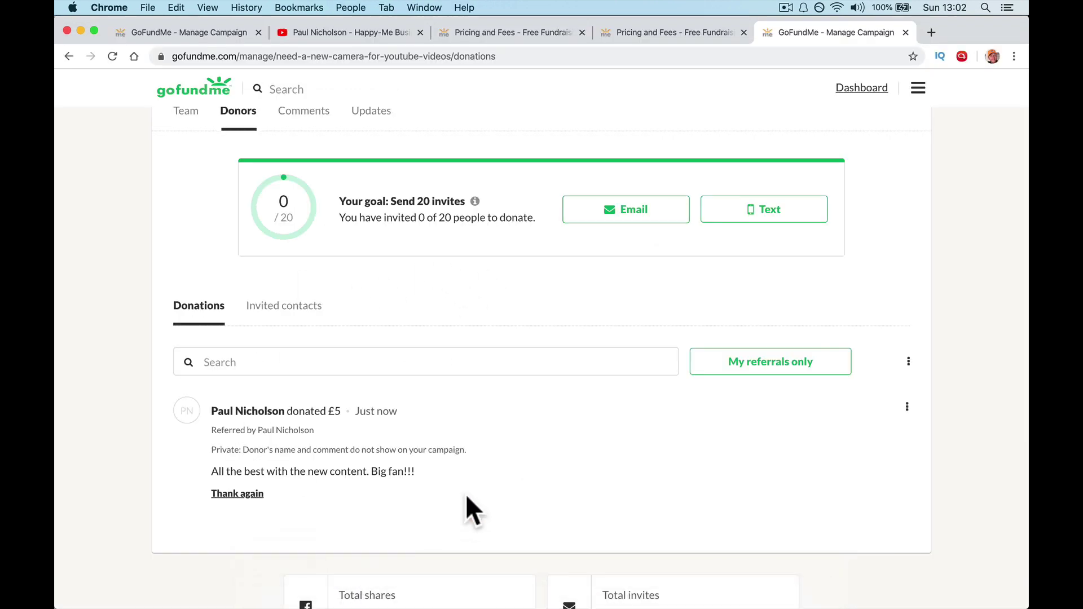
click(906, 407)
click(902, 443)
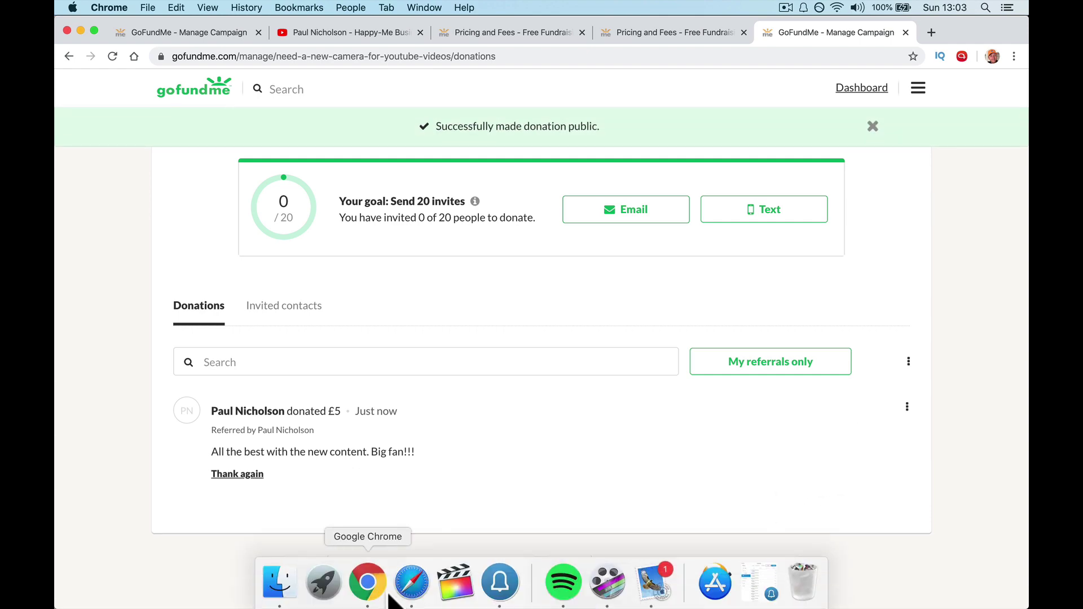
Reload the public campaign page to check the £5 donation appears, then return to management
click(411, 598)
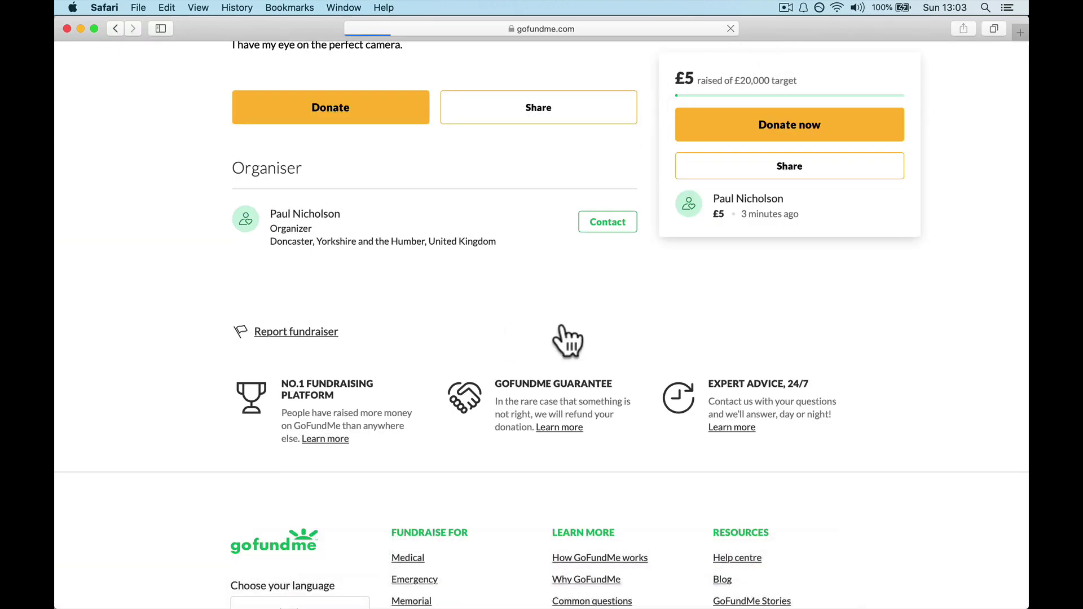
scroll(527, 375, down, 10)
scroll(527, 364, down, 3)
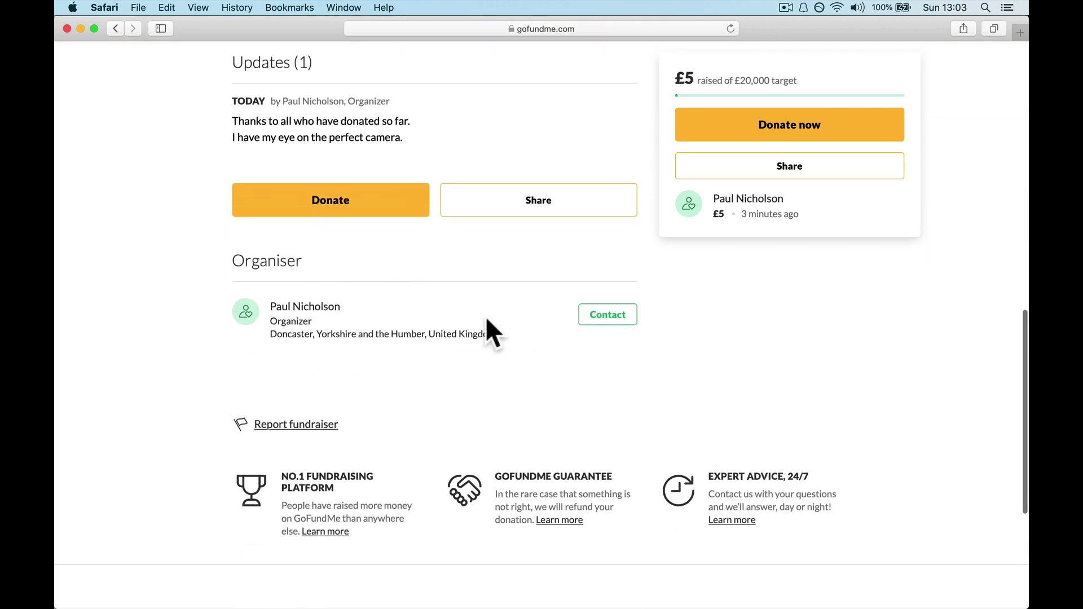
click(727, 31)
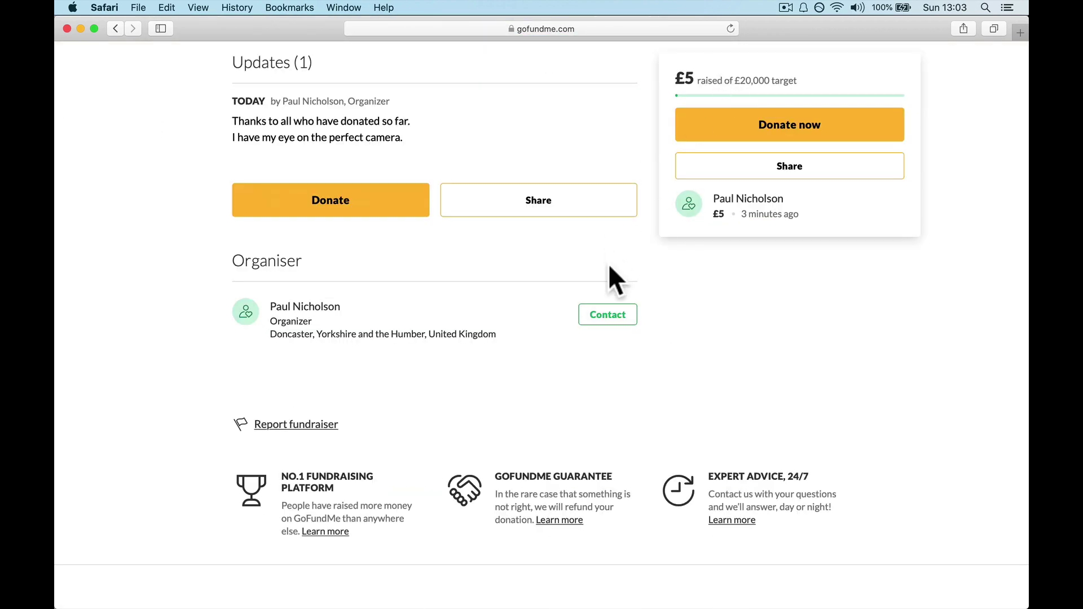
scroll(610, 266, down, 2)
scroll(609, 266, up, 4)
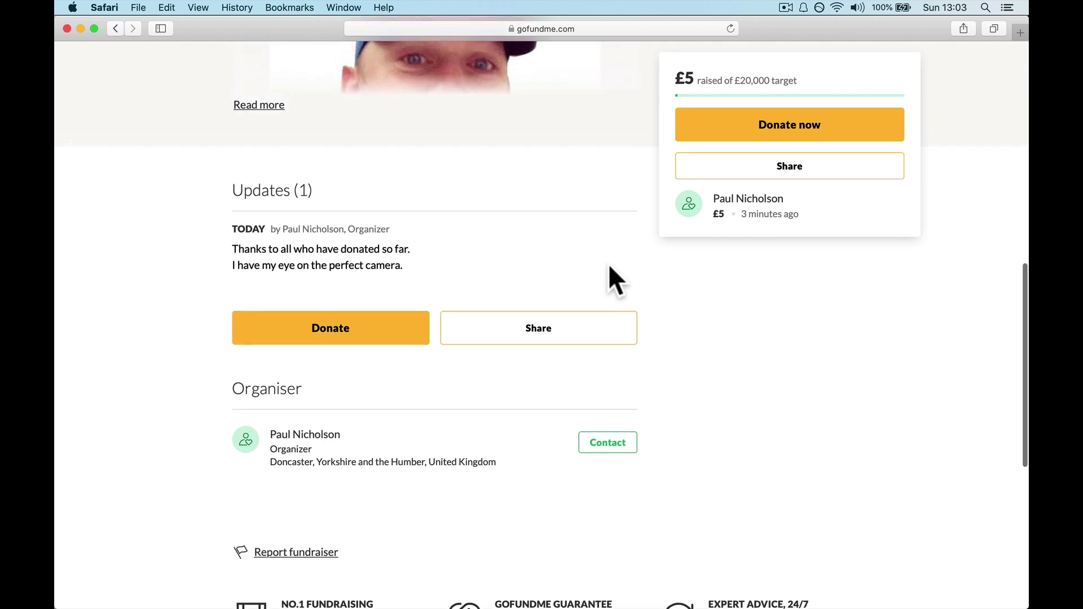
click(730, 28)
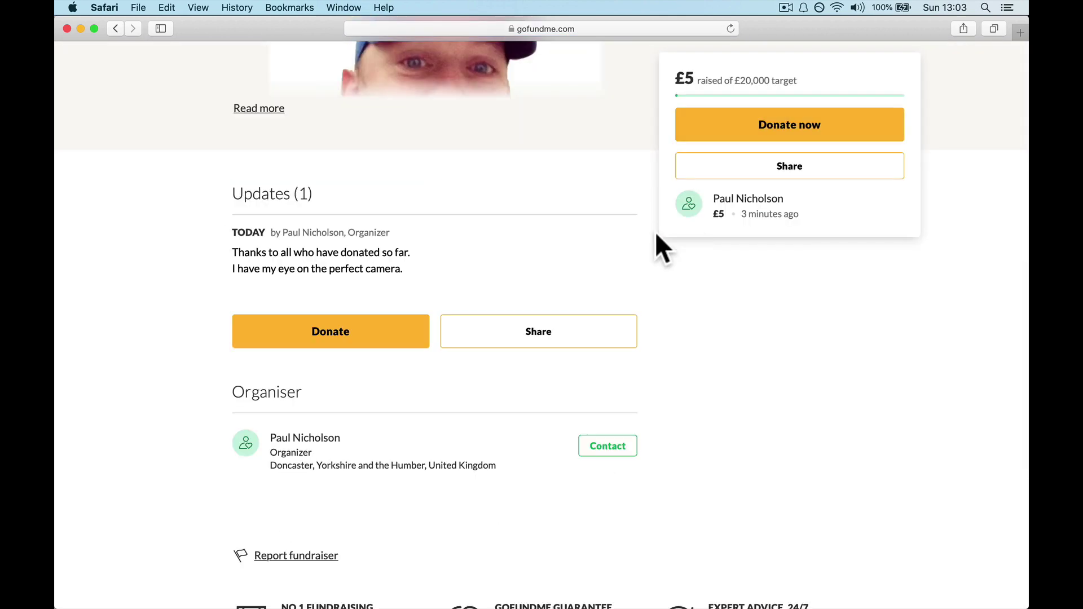
scroll(495, 381, down, 3)
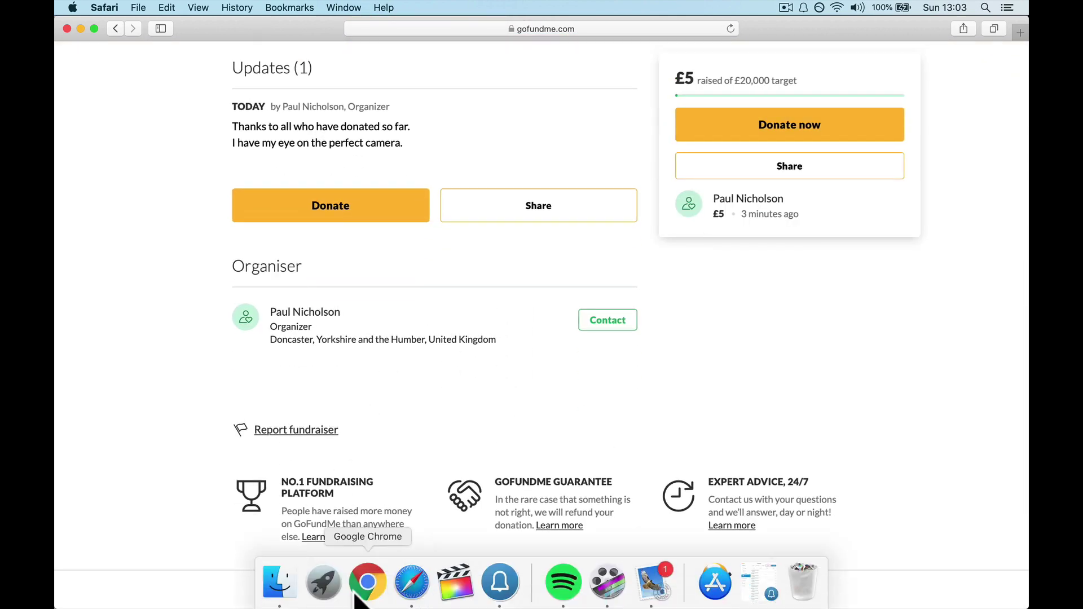
click(363, 588)
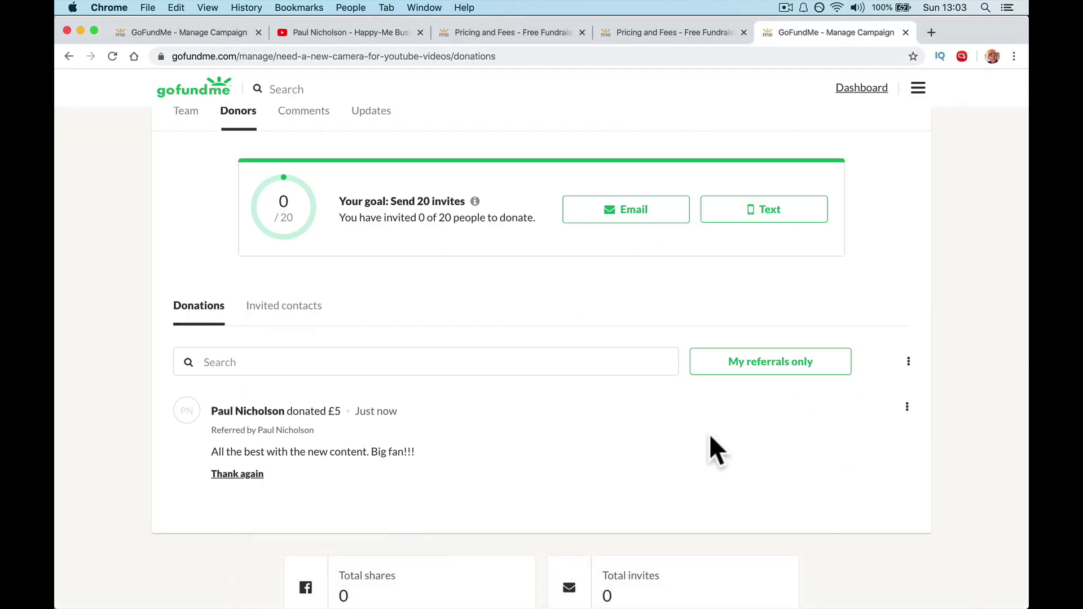
Look over the Invited contacts tab, then go back to the Donations list
scroll(614, 395, up, 5)
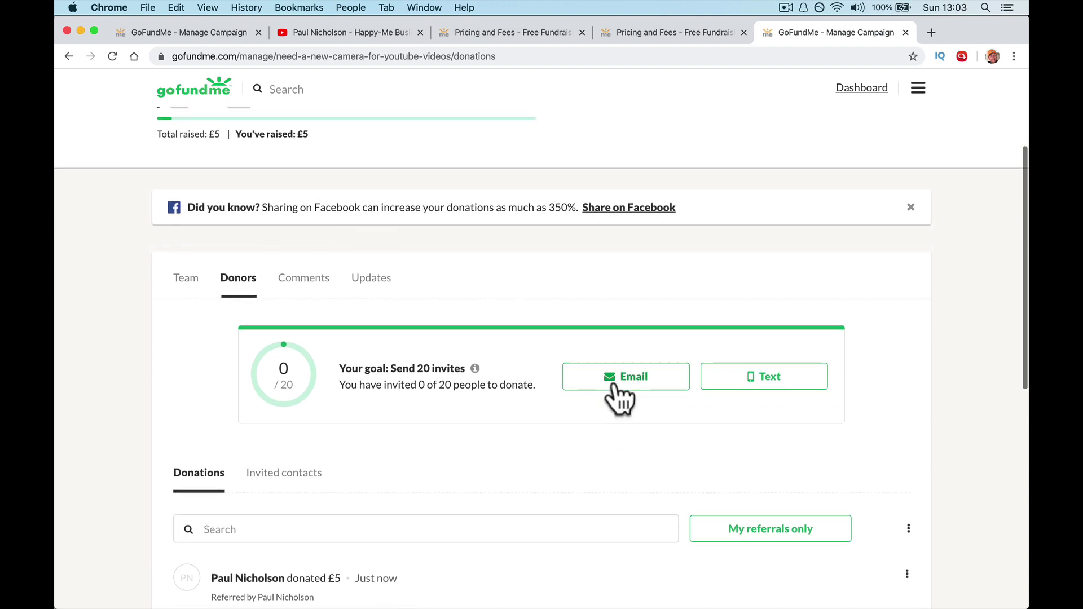
scroll(615, 395, down, 3)
scroll(613, 394, up, 4)
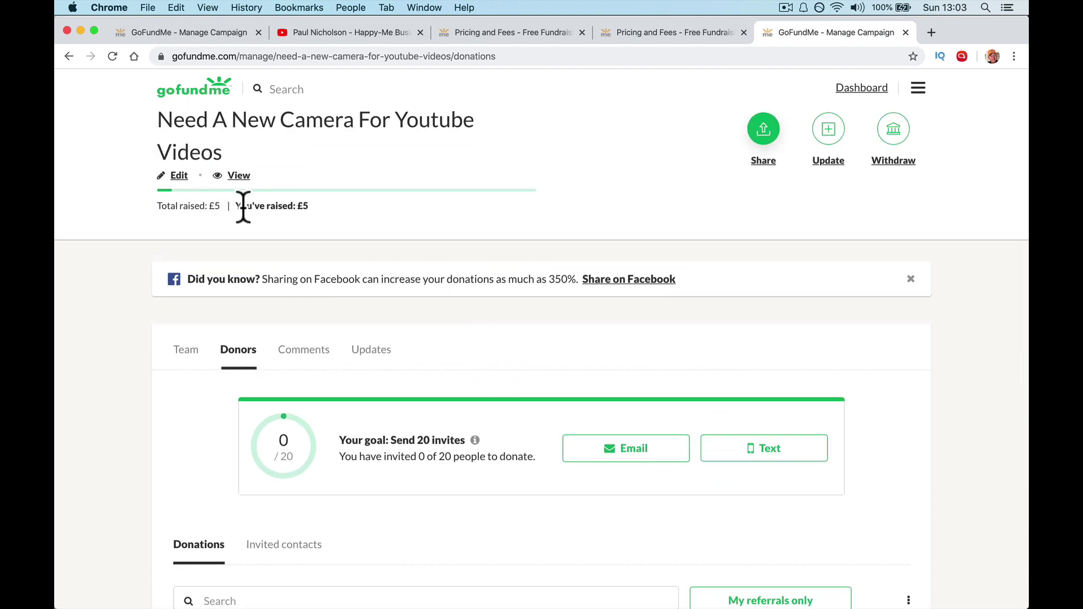
scroll(496, 353, down, 4)
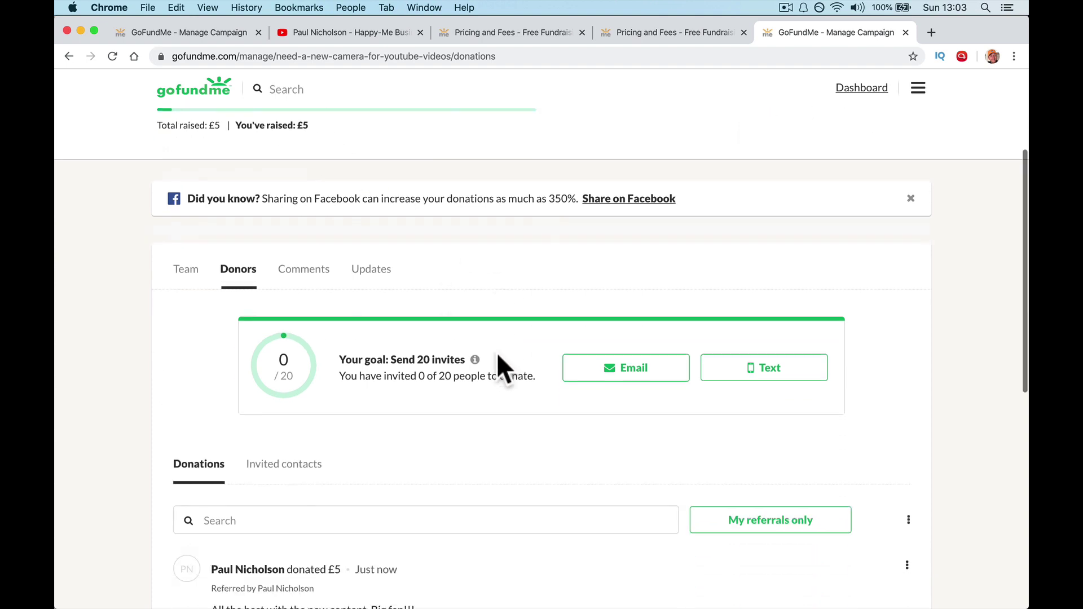
click(307, 344)
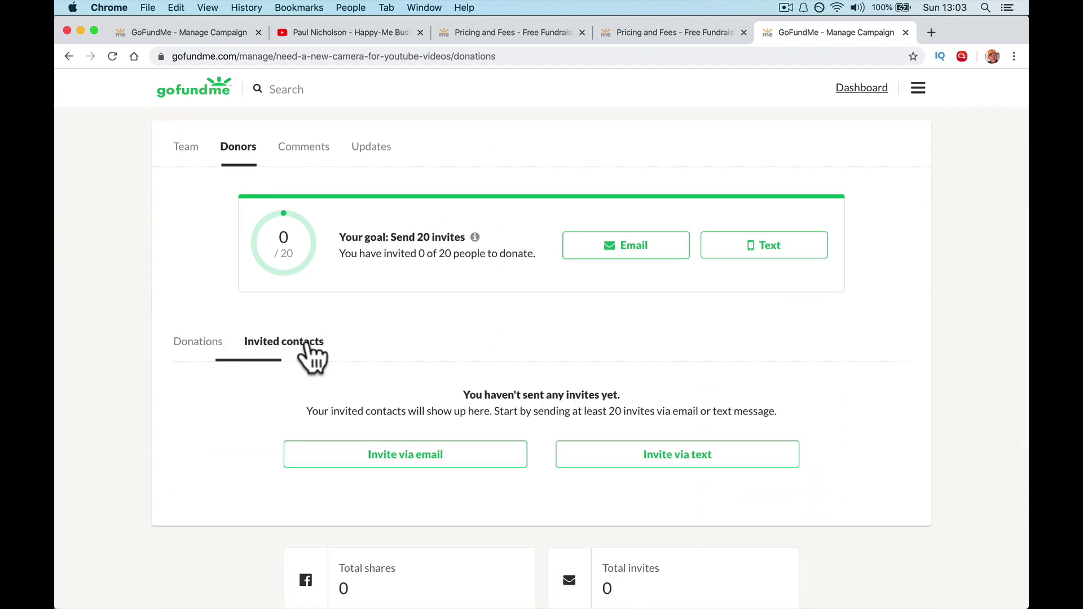
click(206, 344)
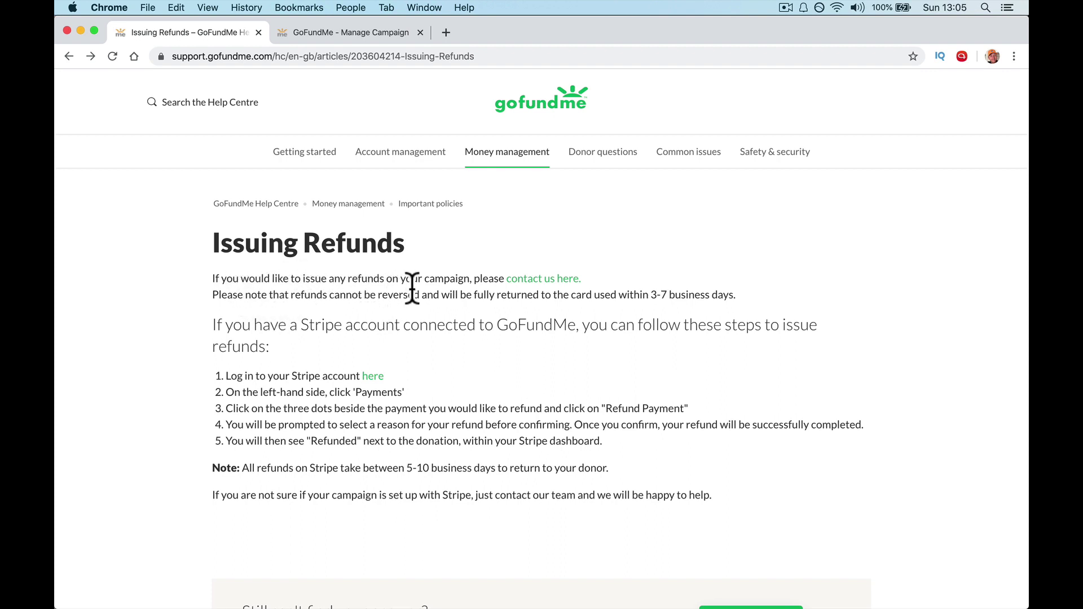
Open the Contact Us support form, then go back
click(524, 280)
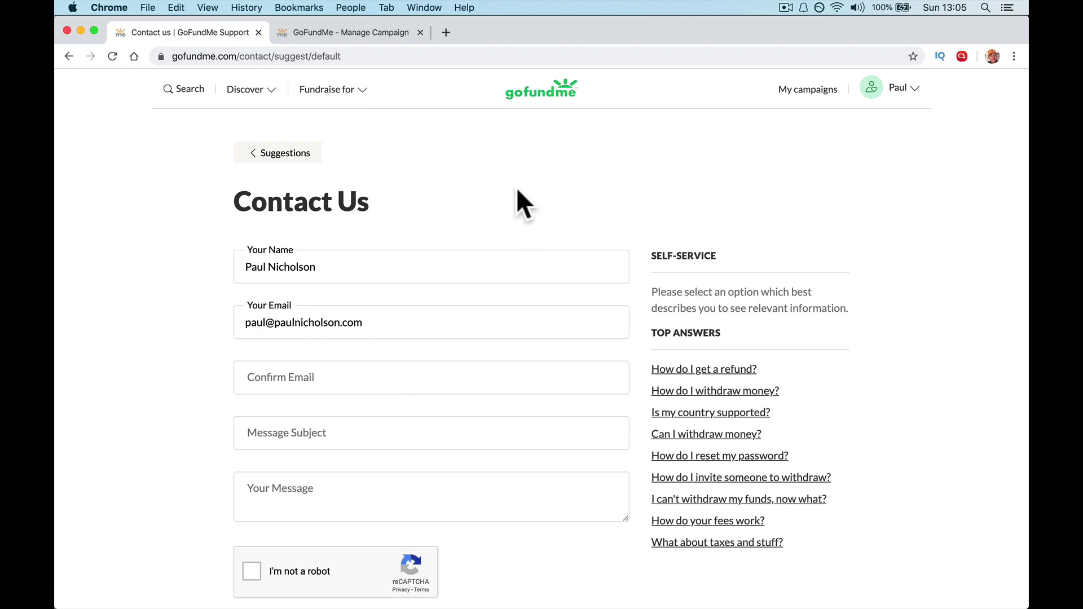
scroll(517, 190, left, 5)
Open the camera campaign's Donors tab and check the £5 donation's options without changing anything
click(395, 33)
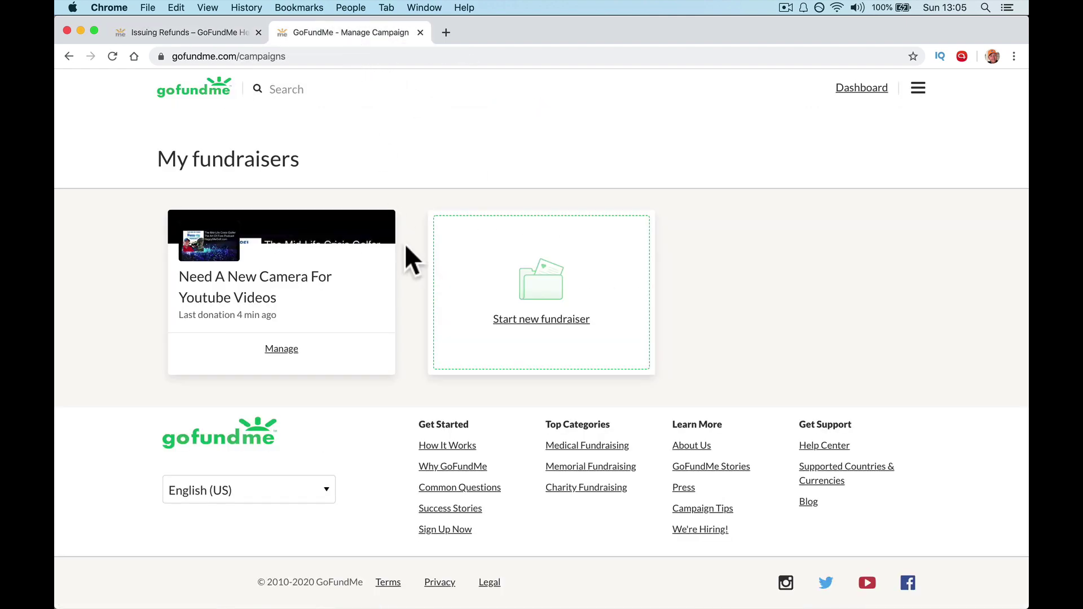
click(276, 348)
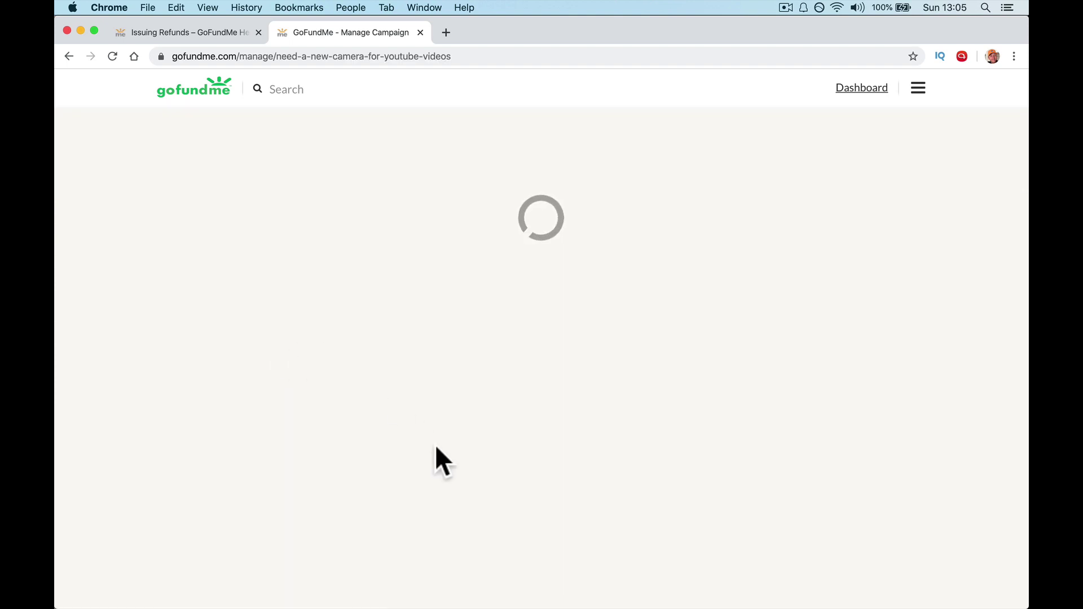
scroll(439, 337, down, 4)
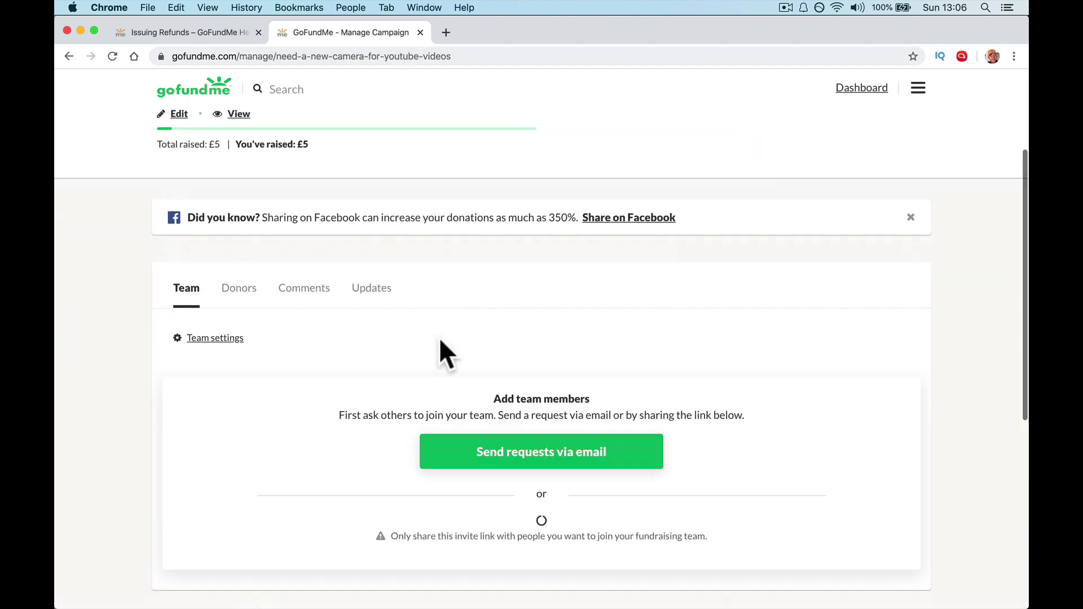
click(246, 242)
scroll(391, 418, down, 3)
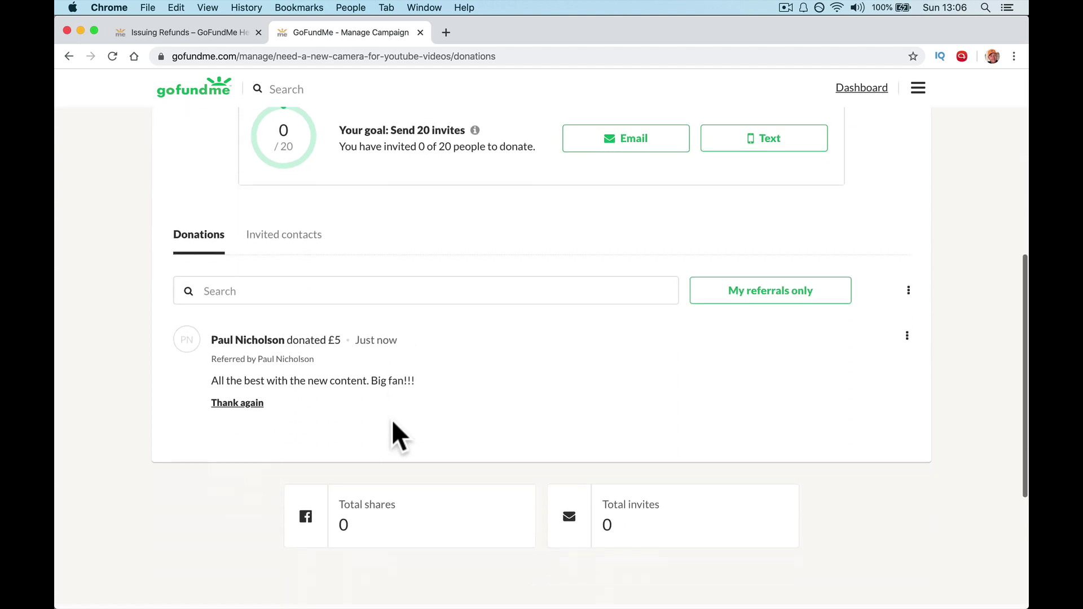
scroll(393, 422, down, 1)
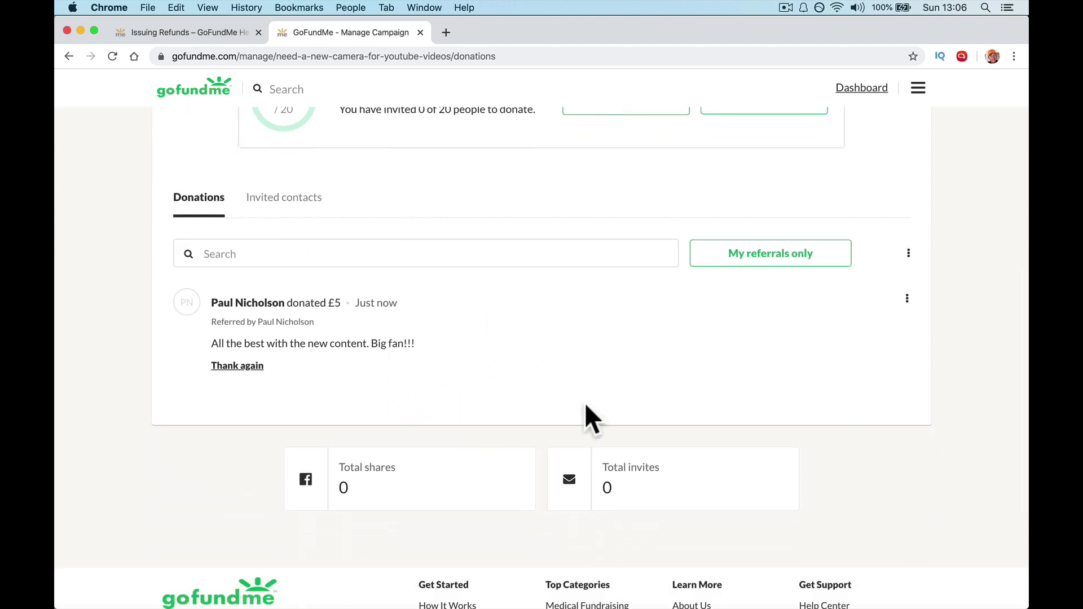
click(906, 300)
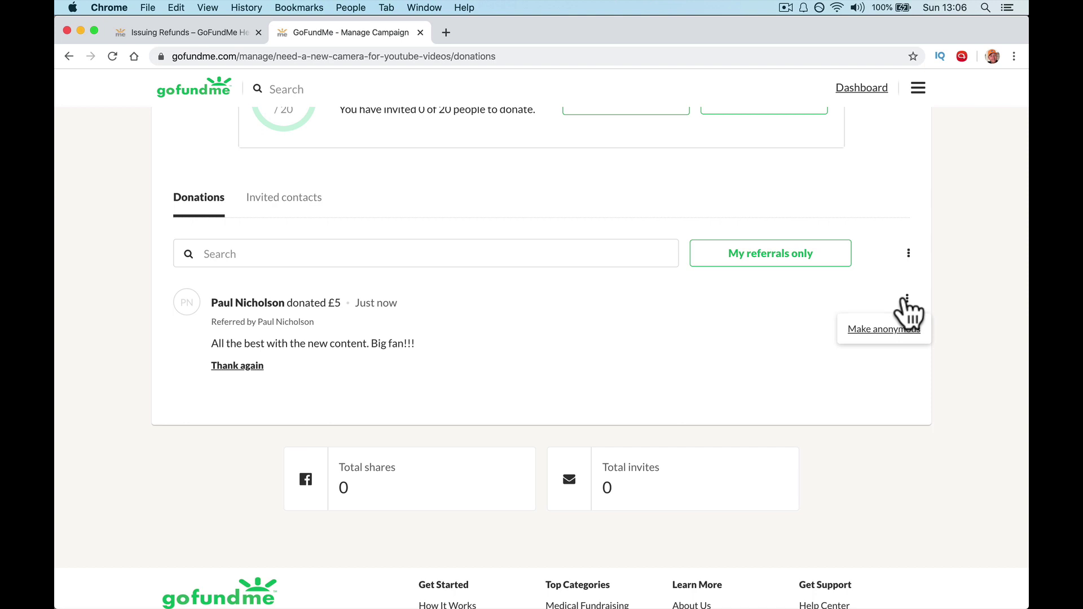
click(696, 338)
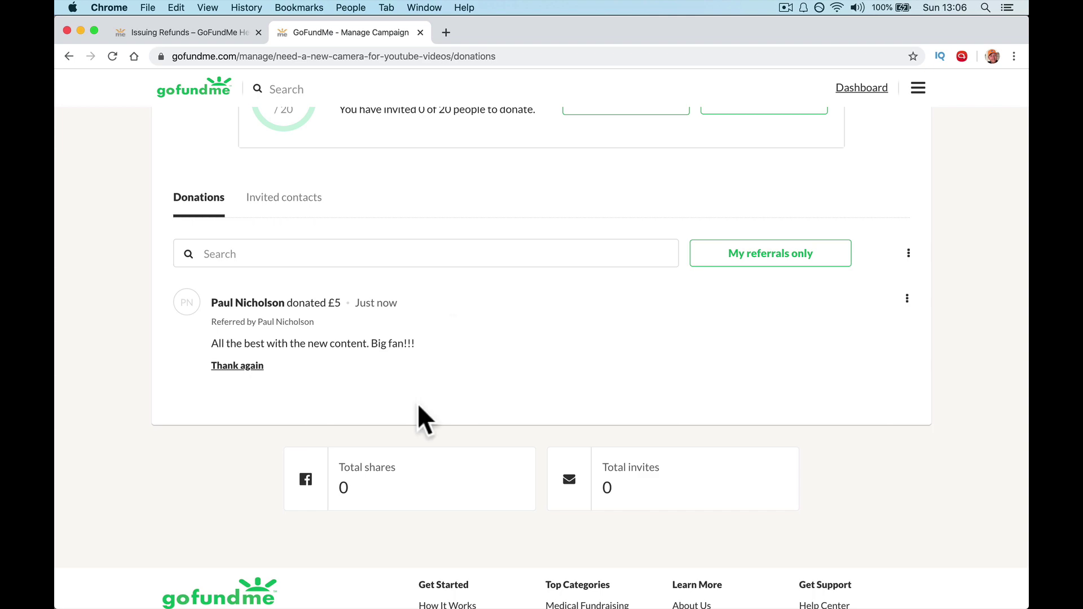
Scroll to the top of the camera campaign's manage page and choose Withdraw
scroll(418, 404, up, 8)
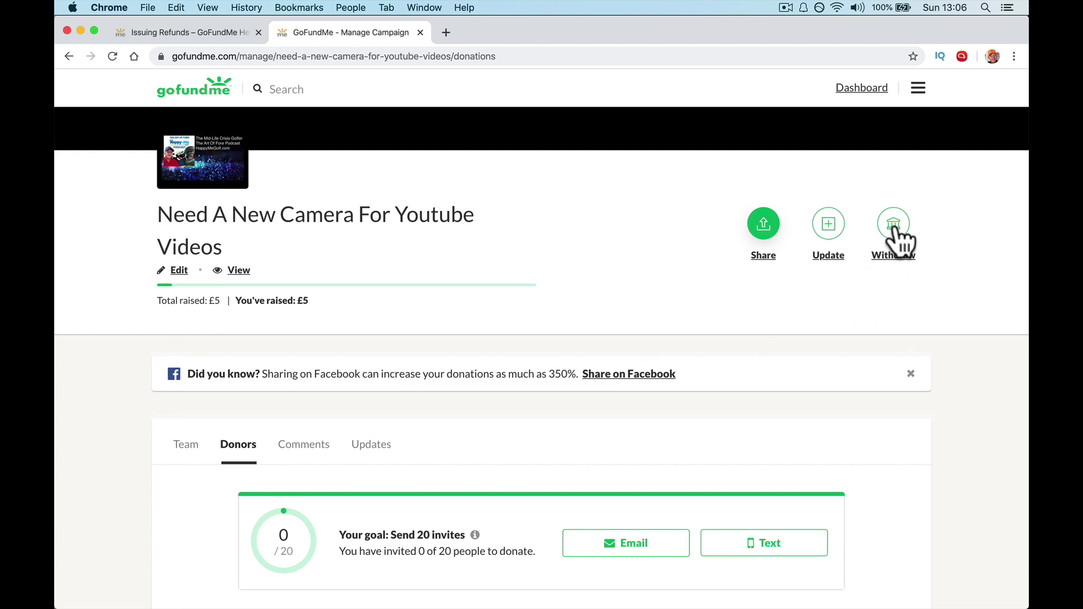
click(894, 227)
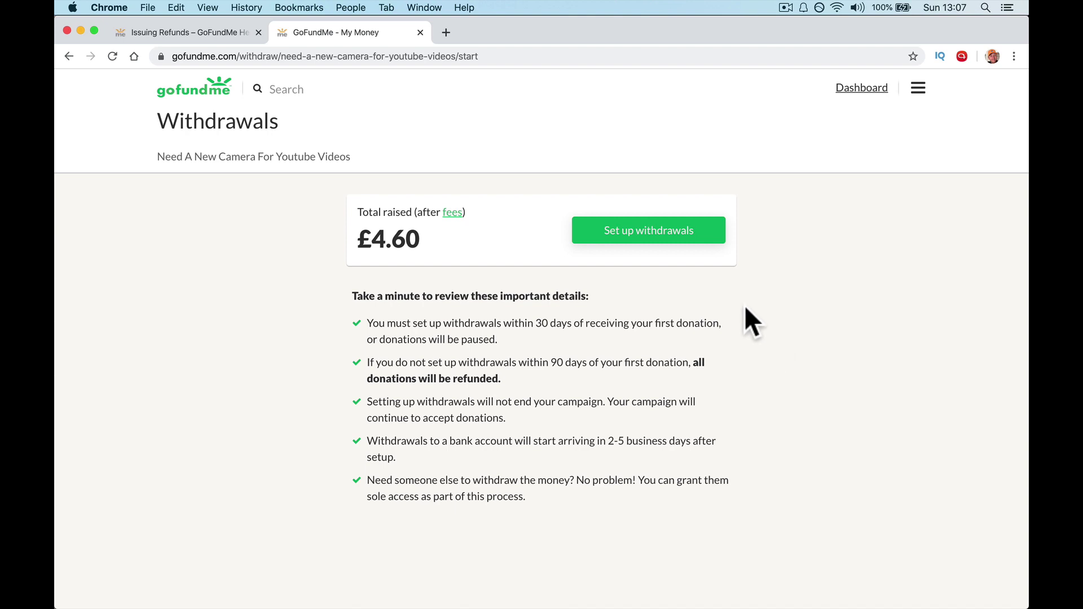
Start withdrawal setup, check the inbox, and resend the GoFundMe verification e-mail
click(683, 239)
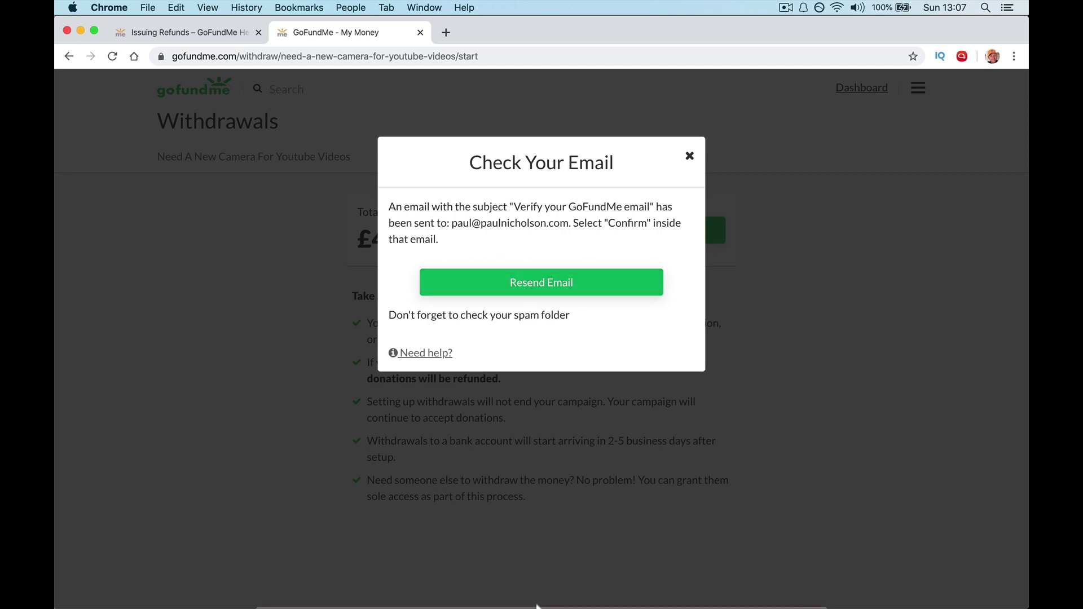
click(650, 598)
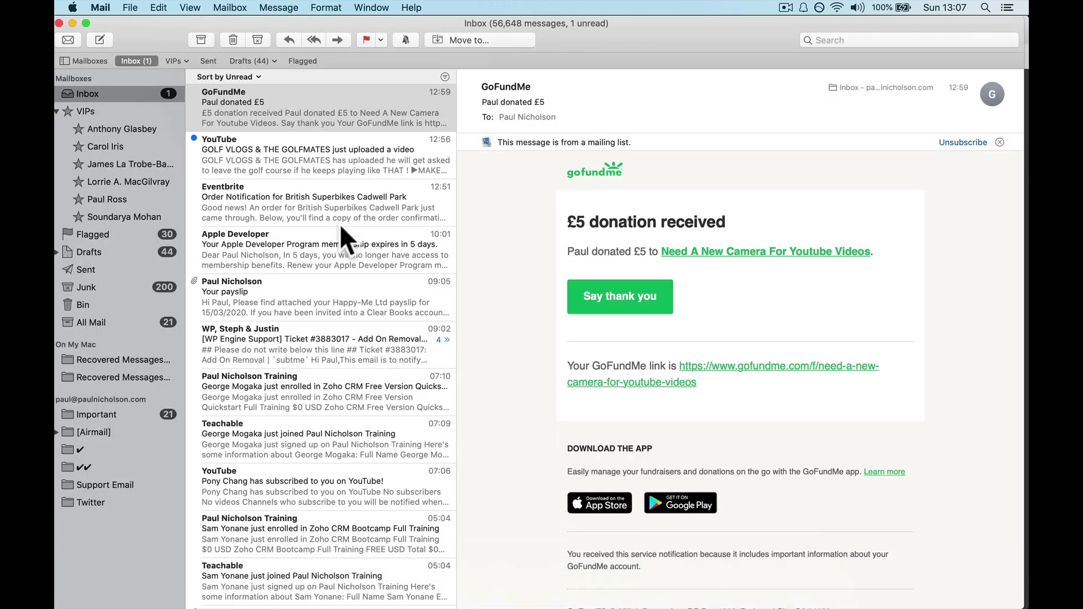
scroll(346, 252, up, 3)
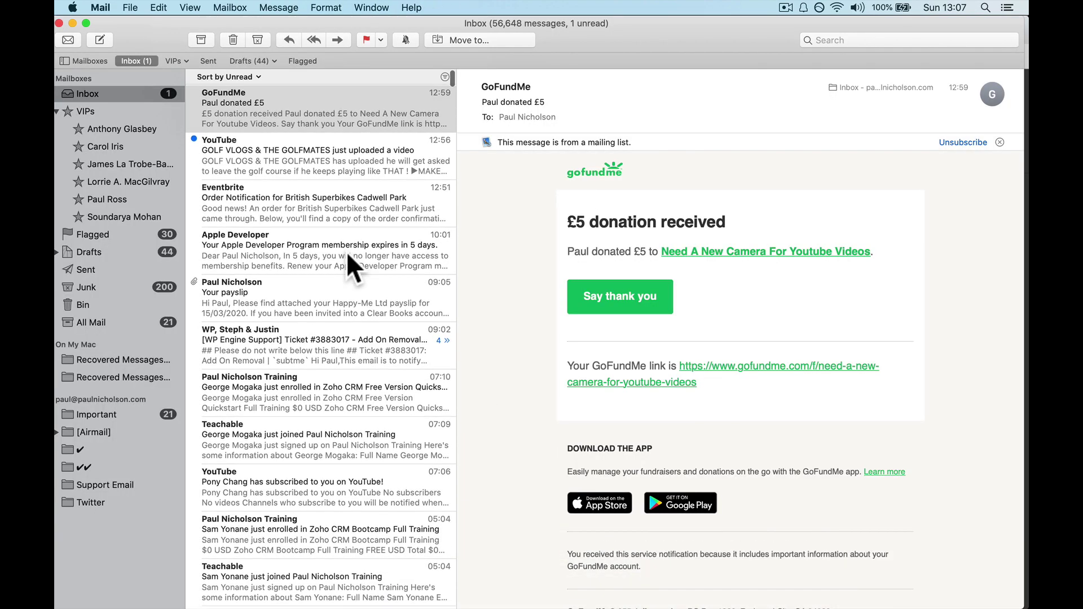
click(367, 600)
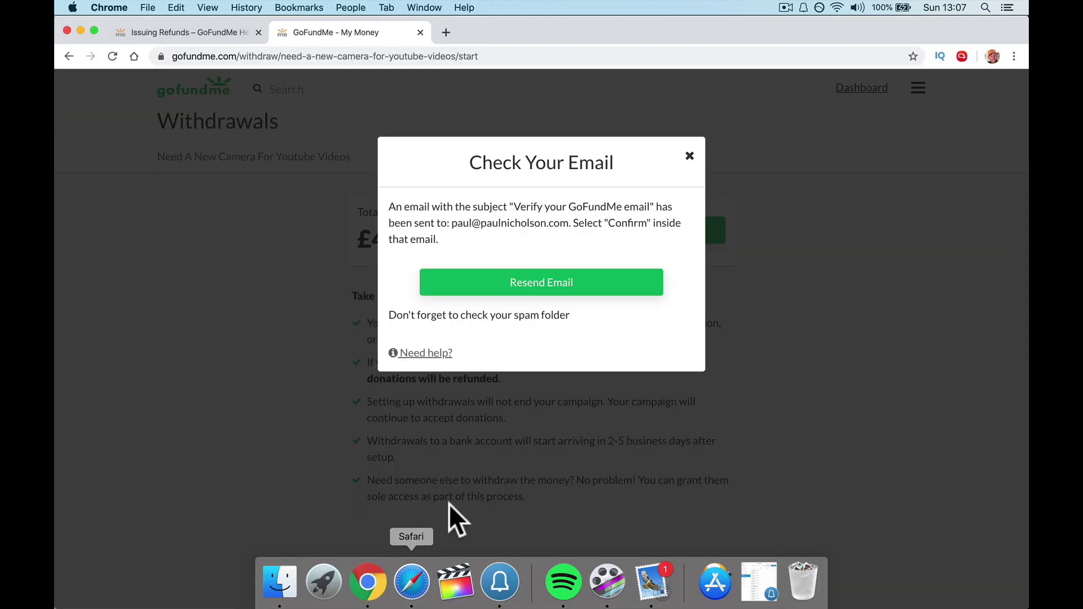
click(568, 291)
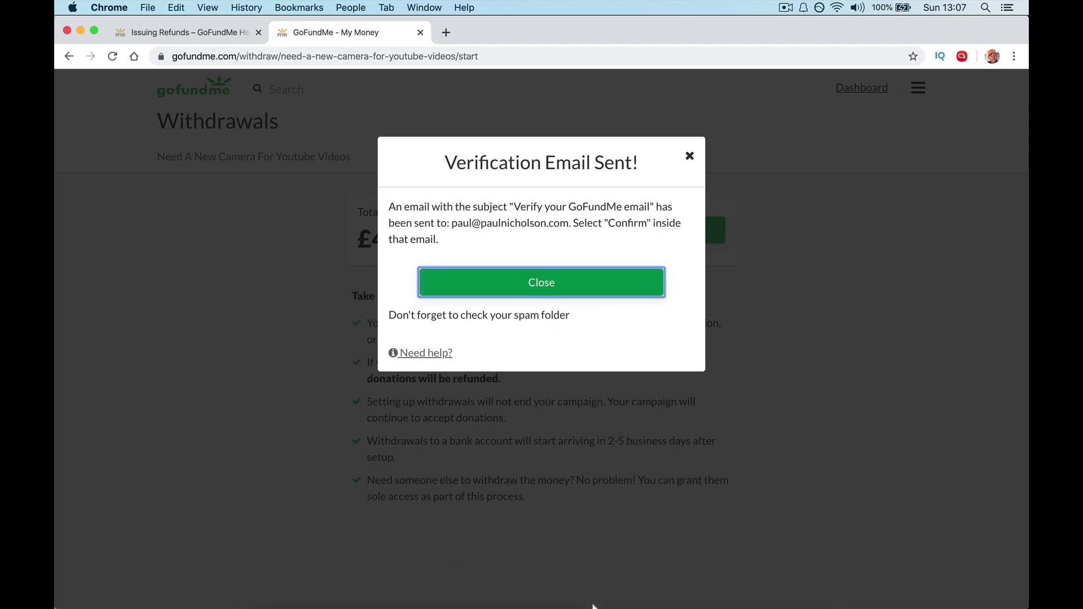
Open the 'Verify your GoFundMe email' message in Mail
mouse_move(607, 602)
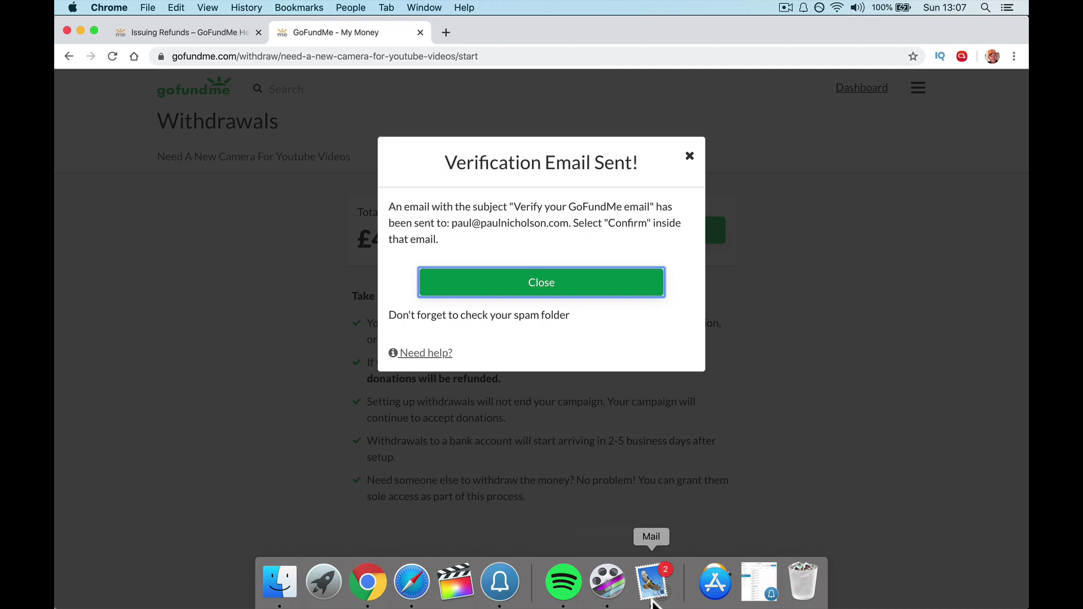
click(653, 603)
click(361, 127)
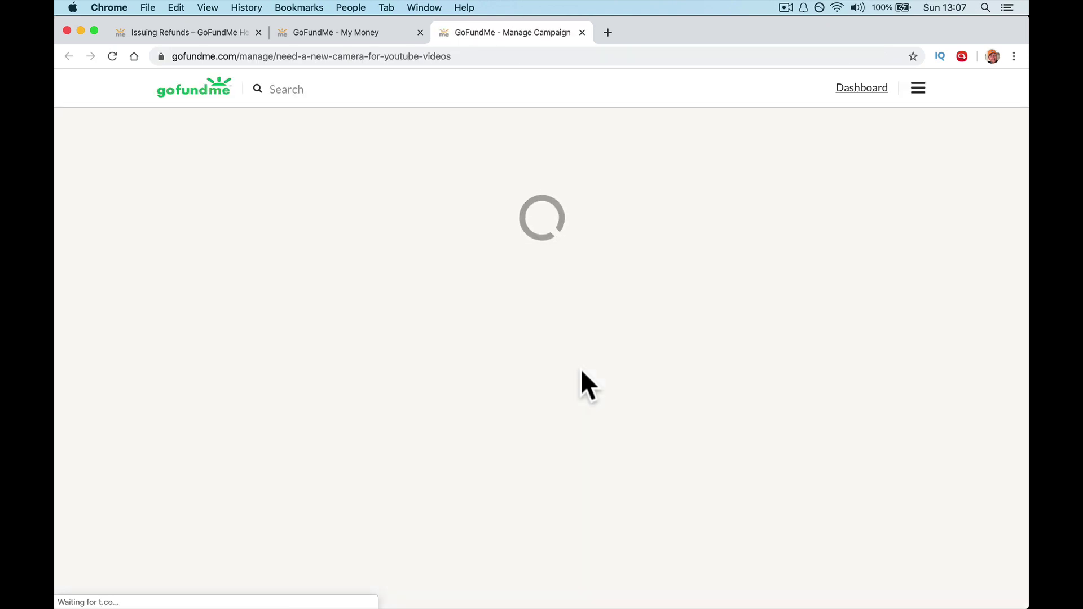
Return to campaign management, choose Withdraw, and begin setting up withdrawals
click(370, 35)
click(488, 34)
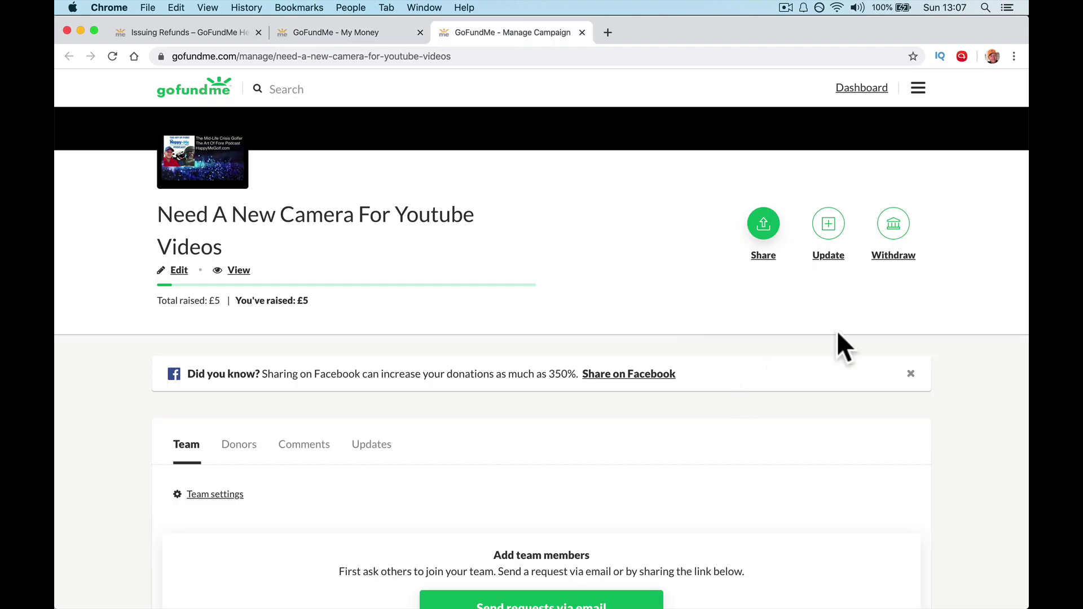
click(893, 240)
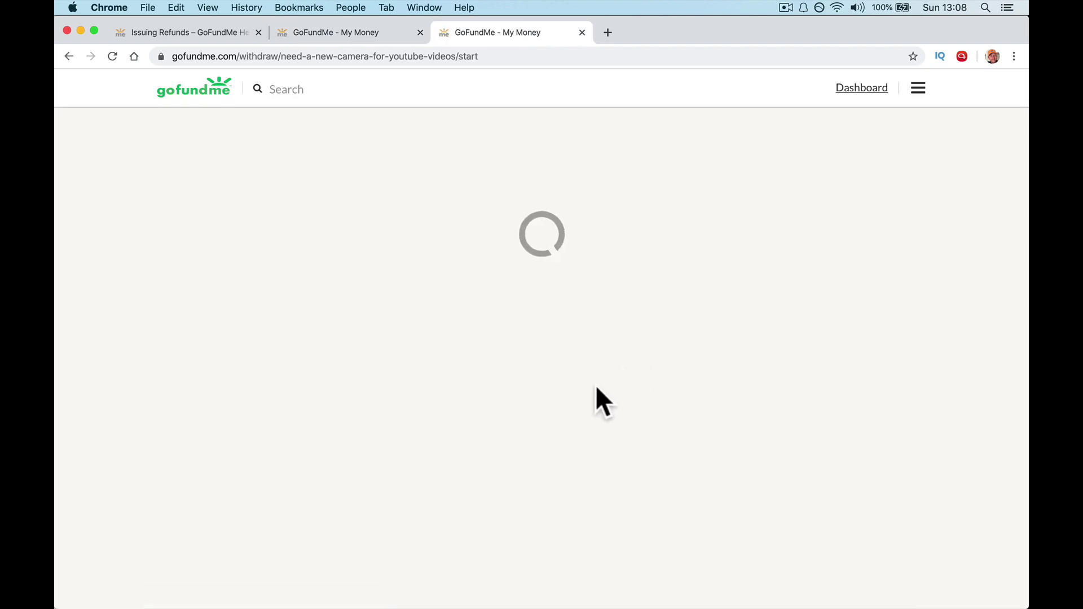
click(648, 232)
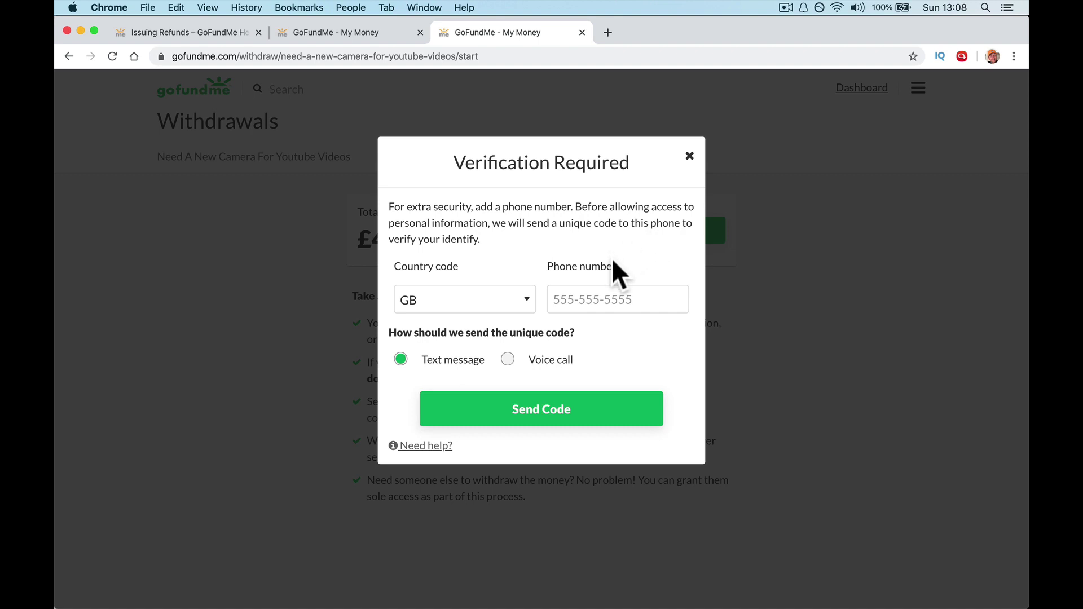
Enter the phone number and verify it with the texted verification code
click(603, 299)
key(super+v)
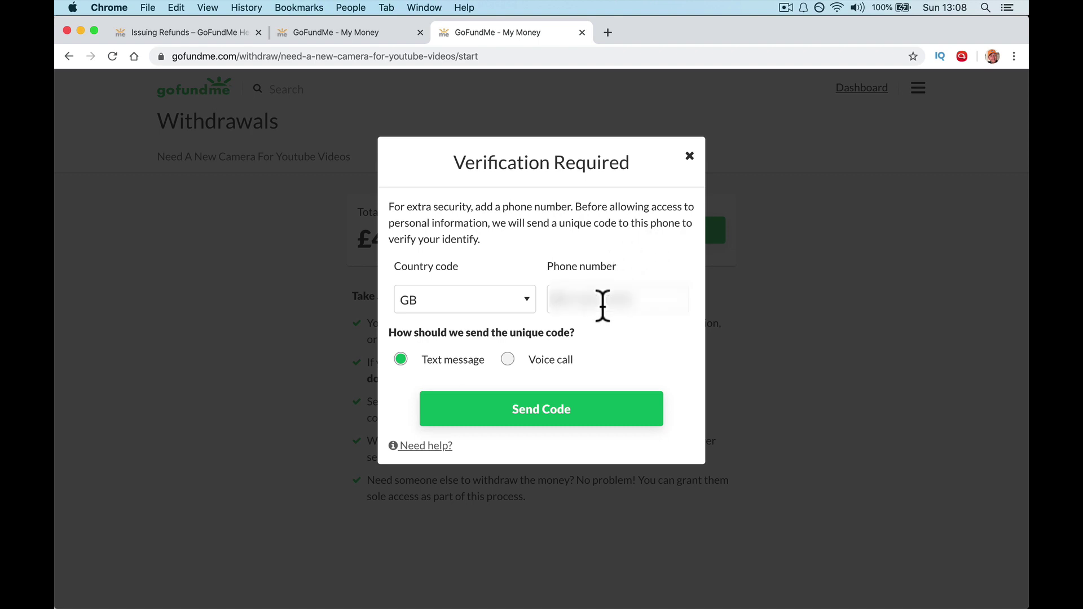
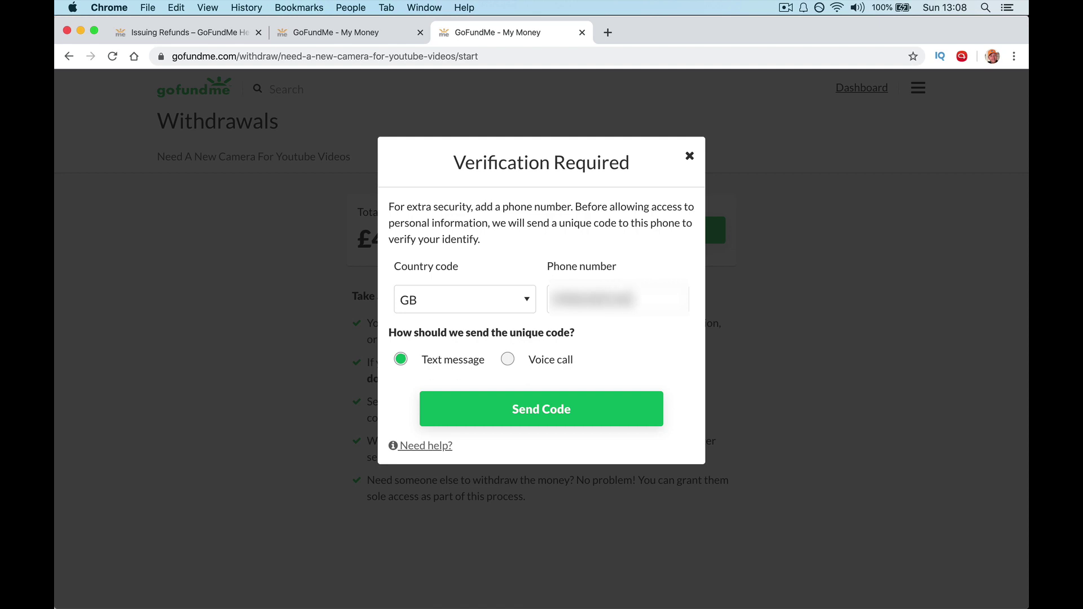
click(598, 412)
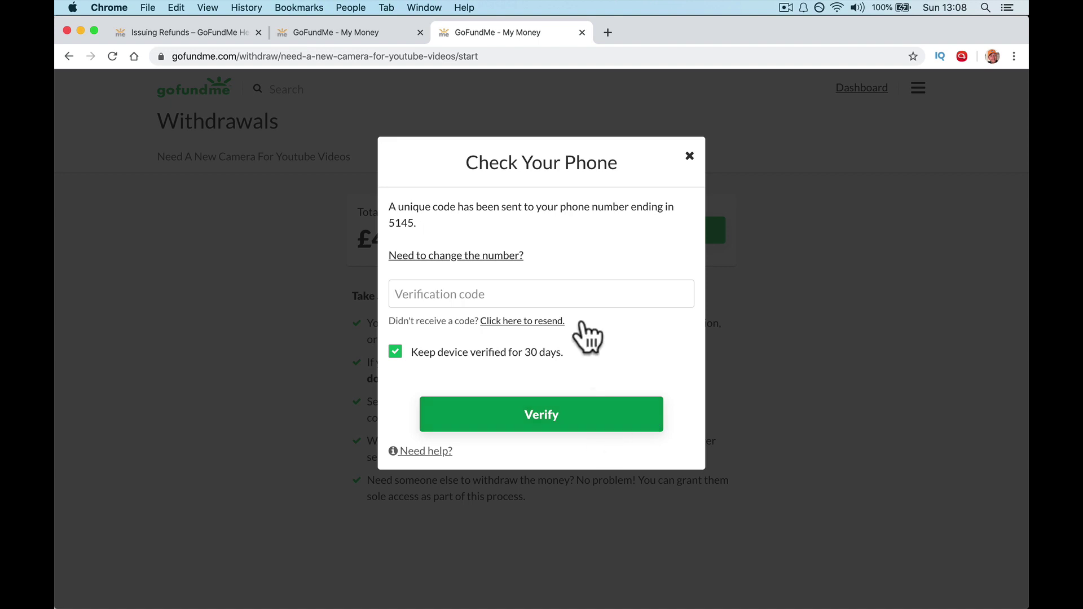
click(566, 293)
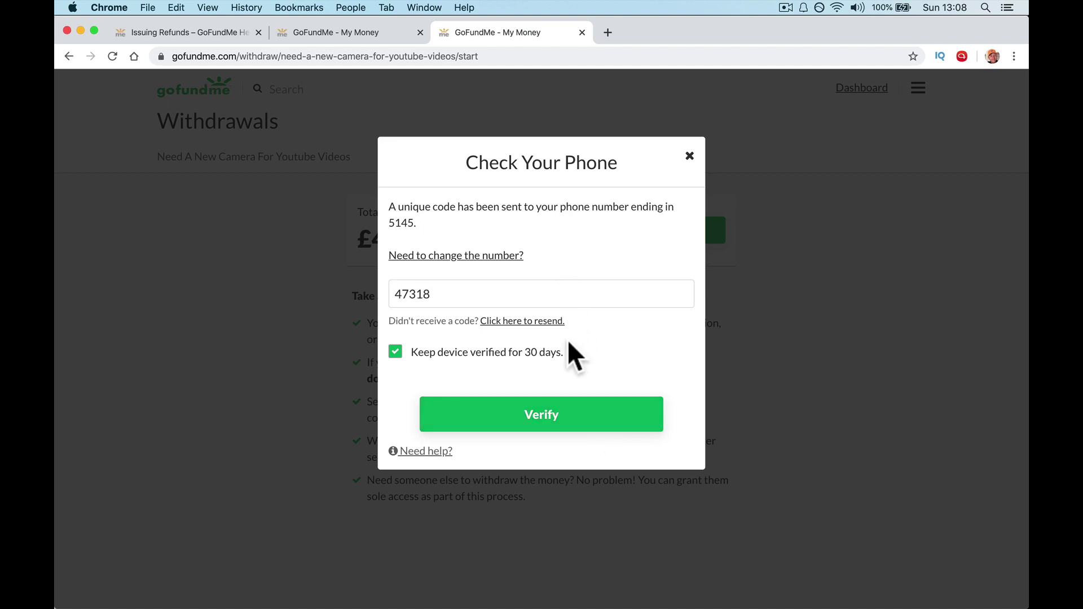
click(482, 401)
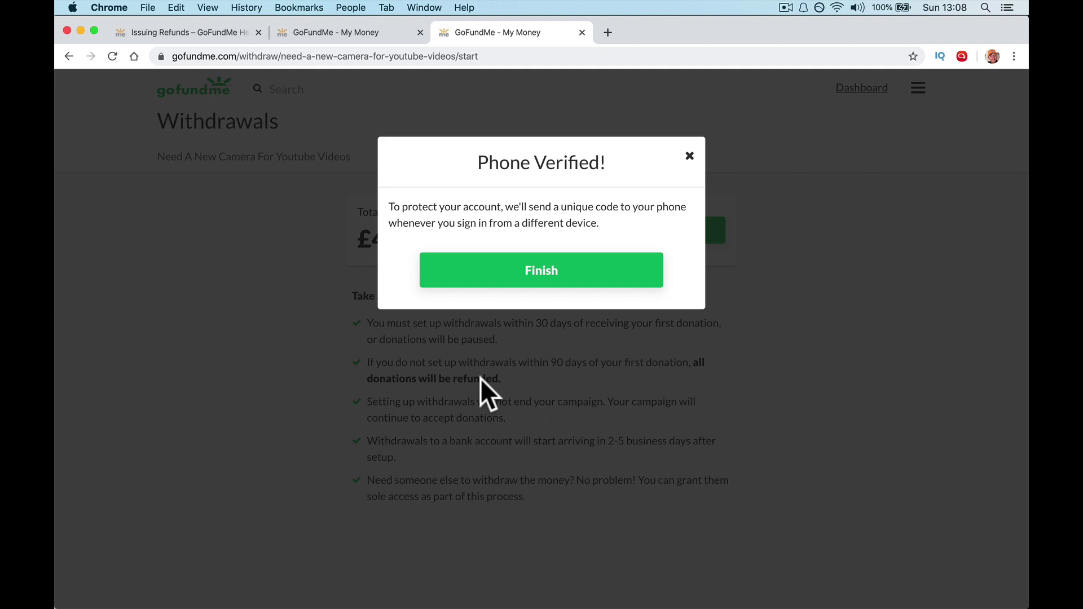
Finish phone verification and keep Myself as the person withdrawing the funds
click(533, 294)
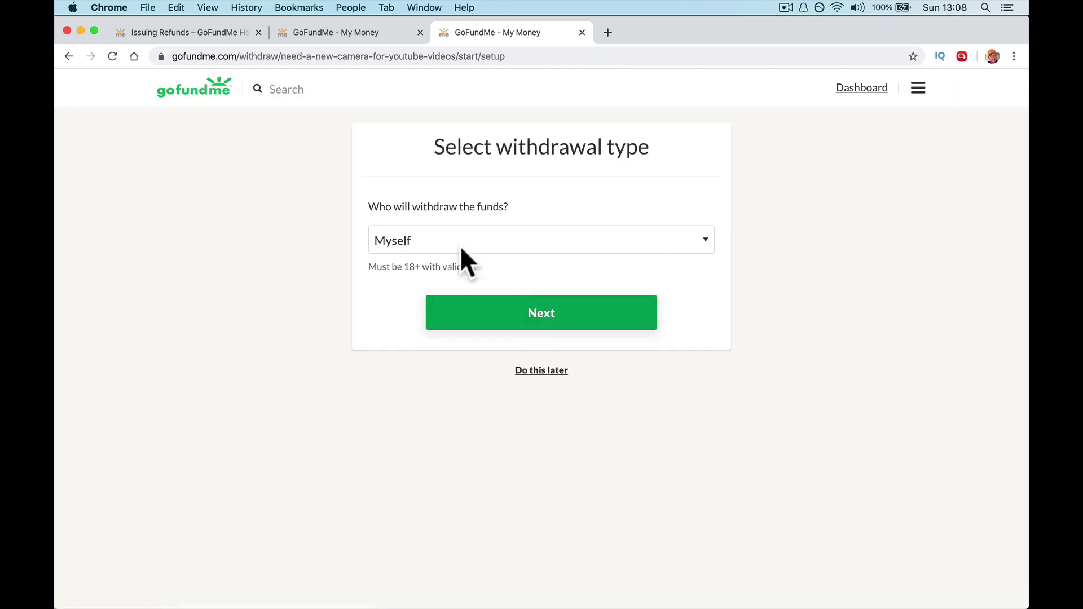
click(581, 237)
click(585, 205)
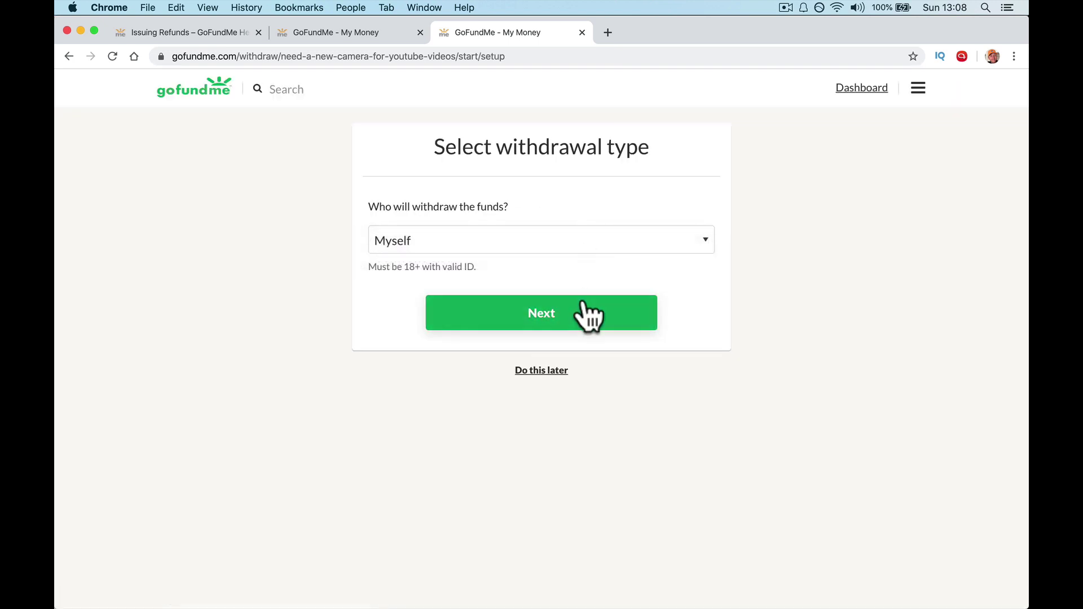
click(584, 309)
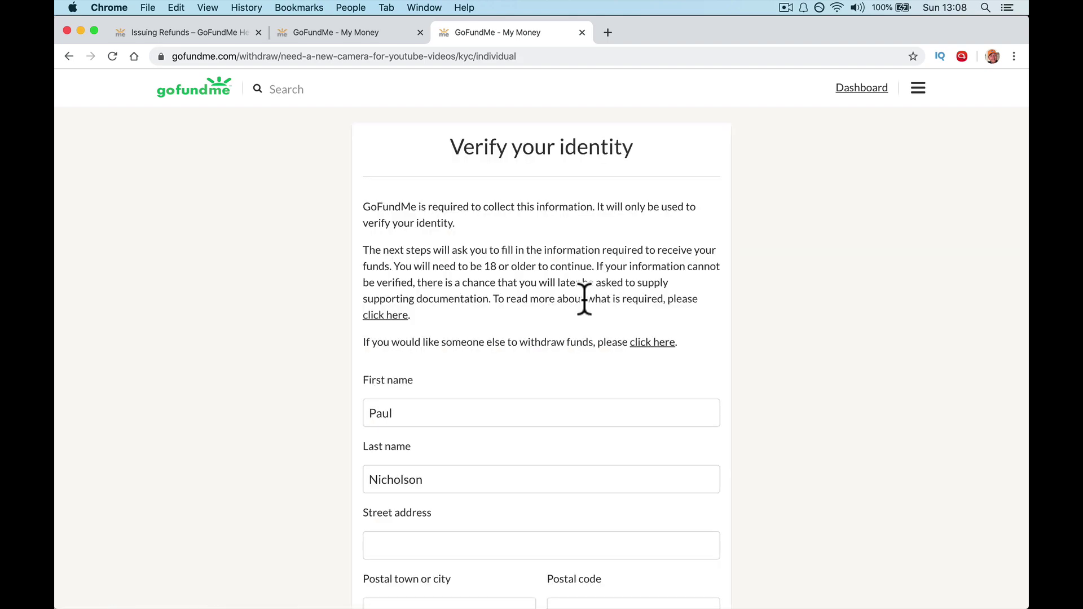
Work through the Verify your identity form
scroll(585, 299, down, 10)
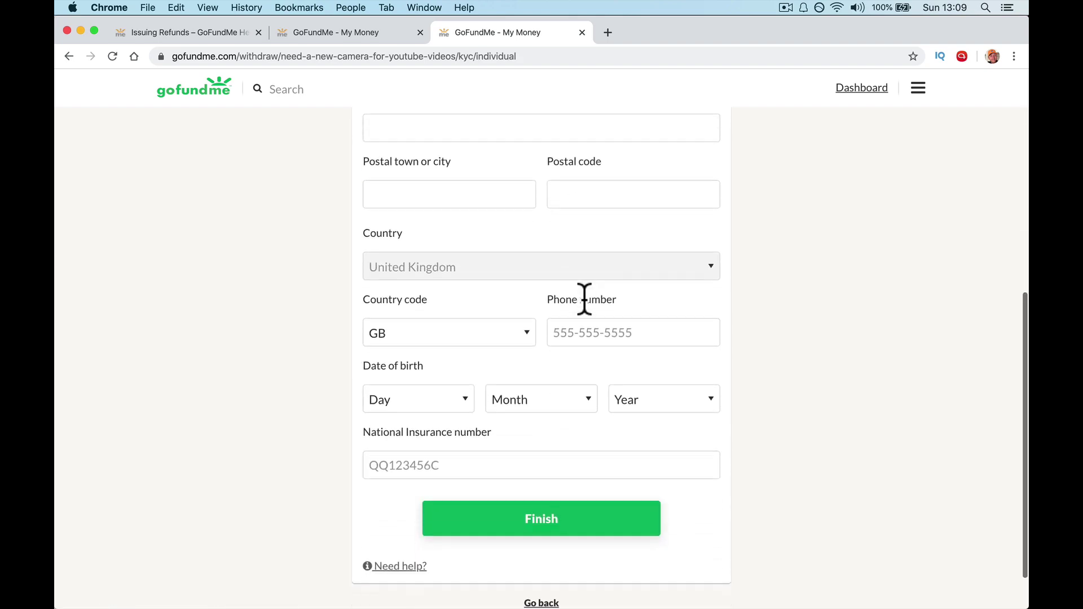
scroll(583, 296, up, 4)
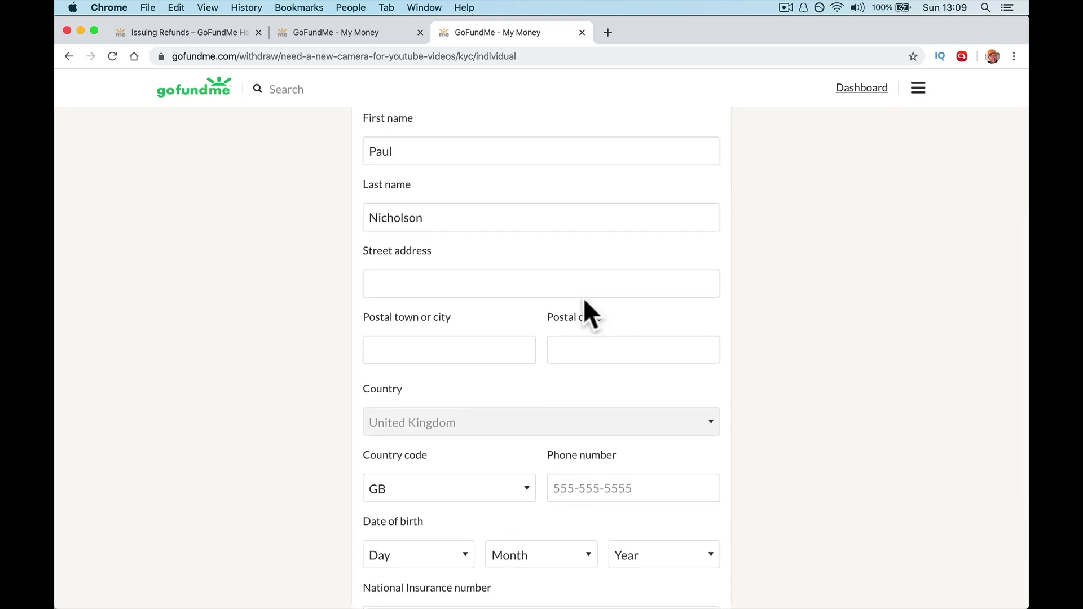
scroll(584, 298, down, 4)
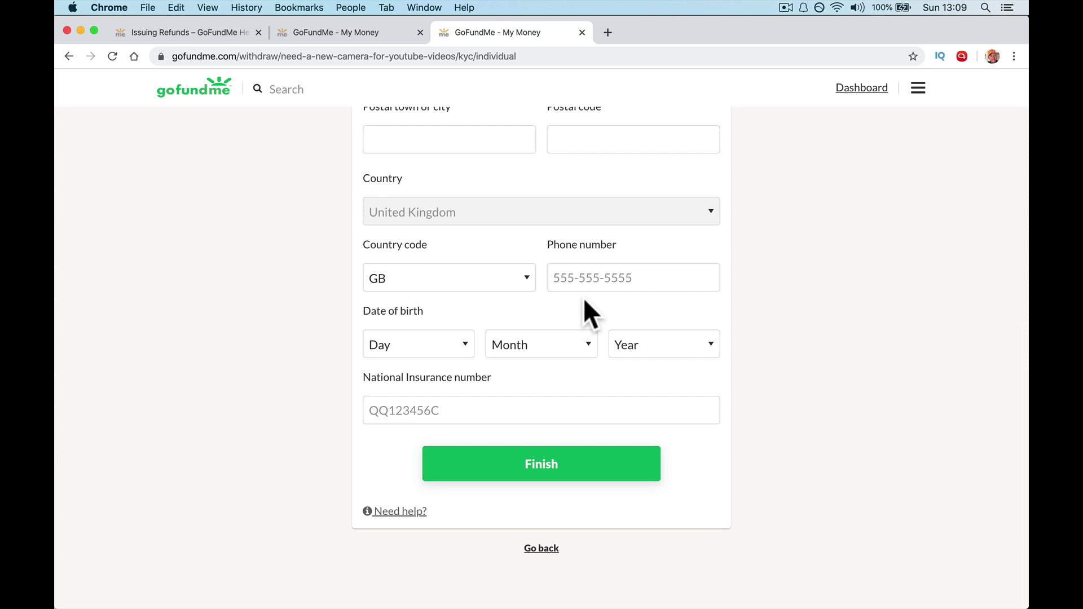
scroll(584, 300, up, 7)
scroll(584, 296, up, 1)
scroll(583, 296, down, 2)
scroll(583, 296, up, 4)
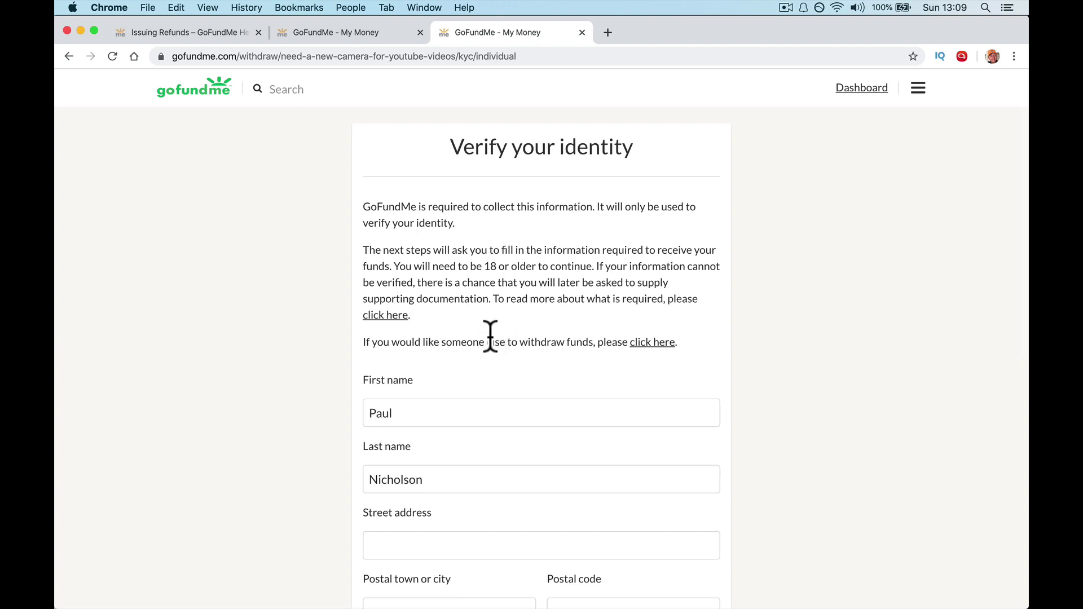
scroll(489, 333, down, 5)
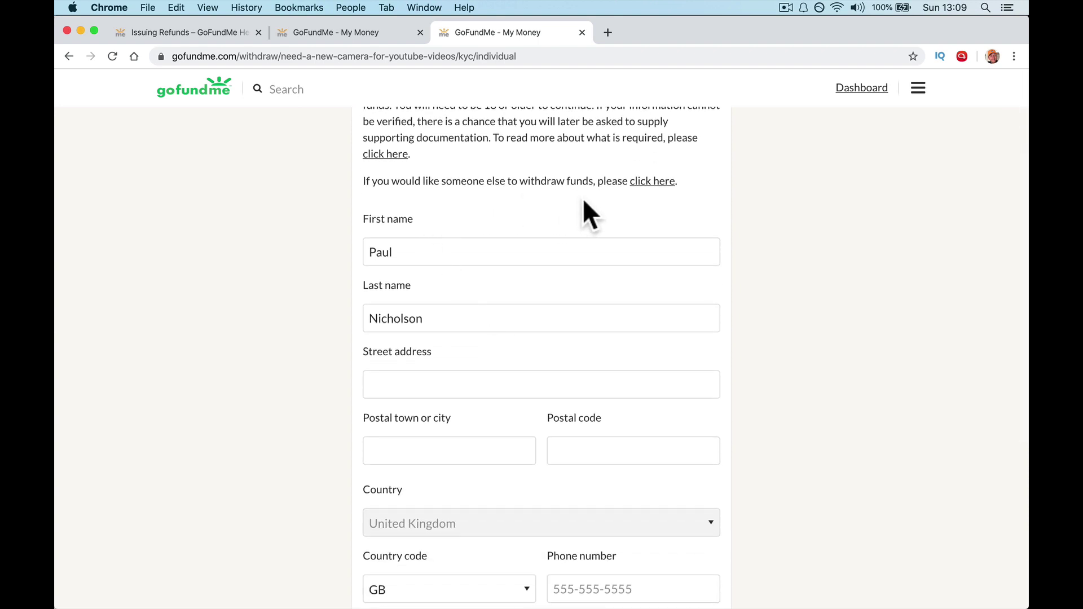
scroll(521, 368, down, 9)
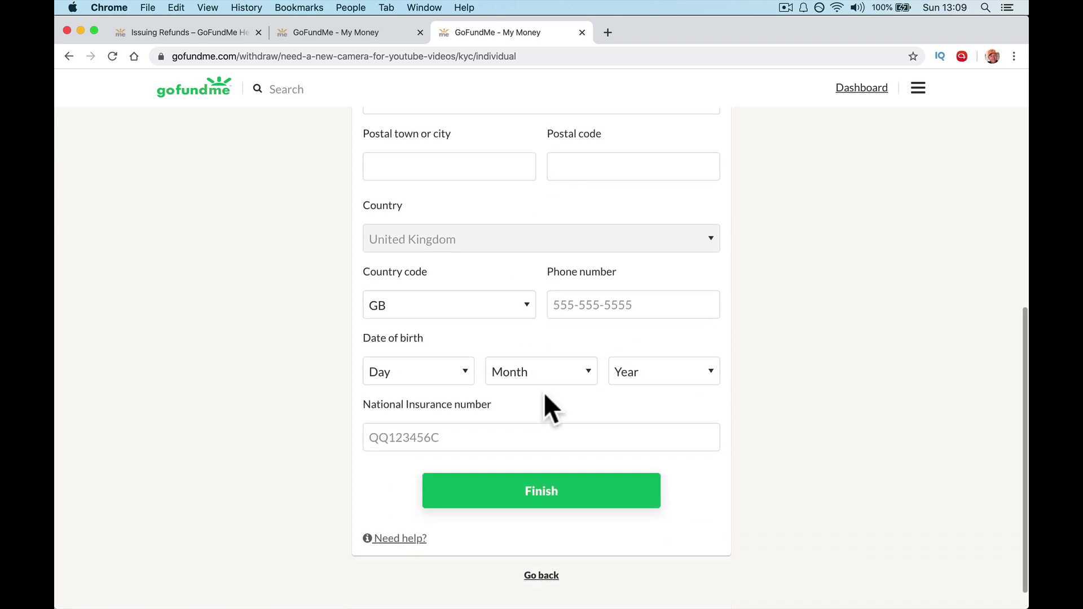
scroll(544, 394, down, 1)
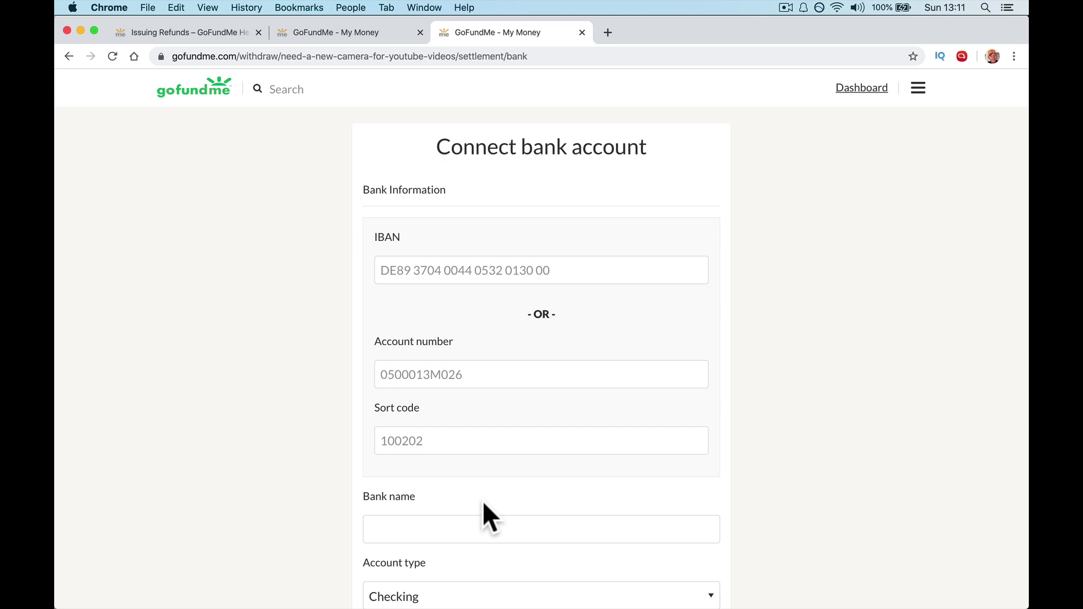
Begin entering an IBAN on the Connect bank account form
scroll(482, 500, down, 9)
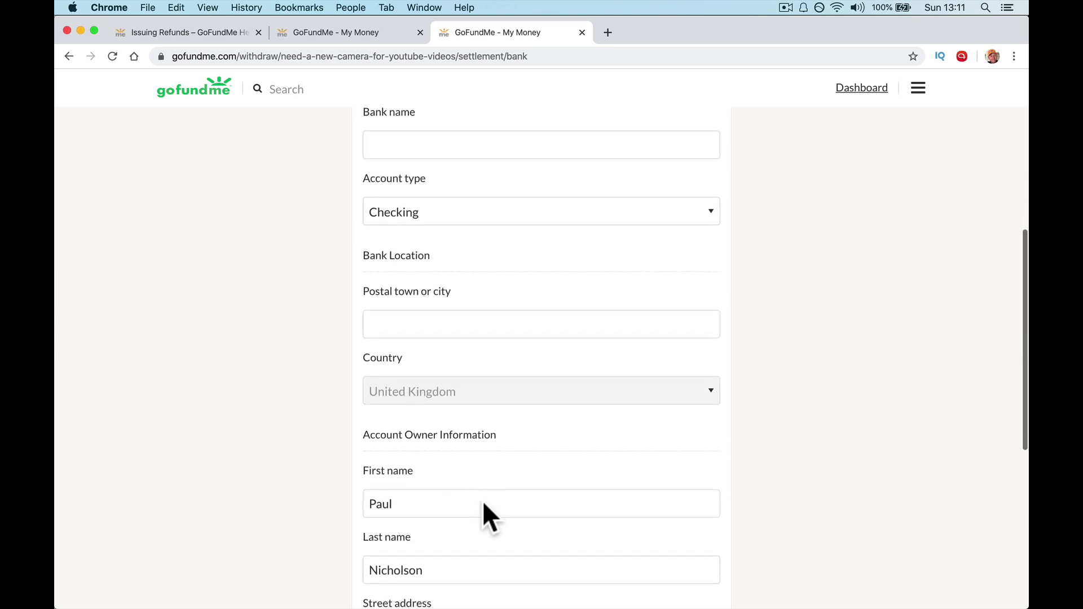
scroll(483, 500, down, 3)
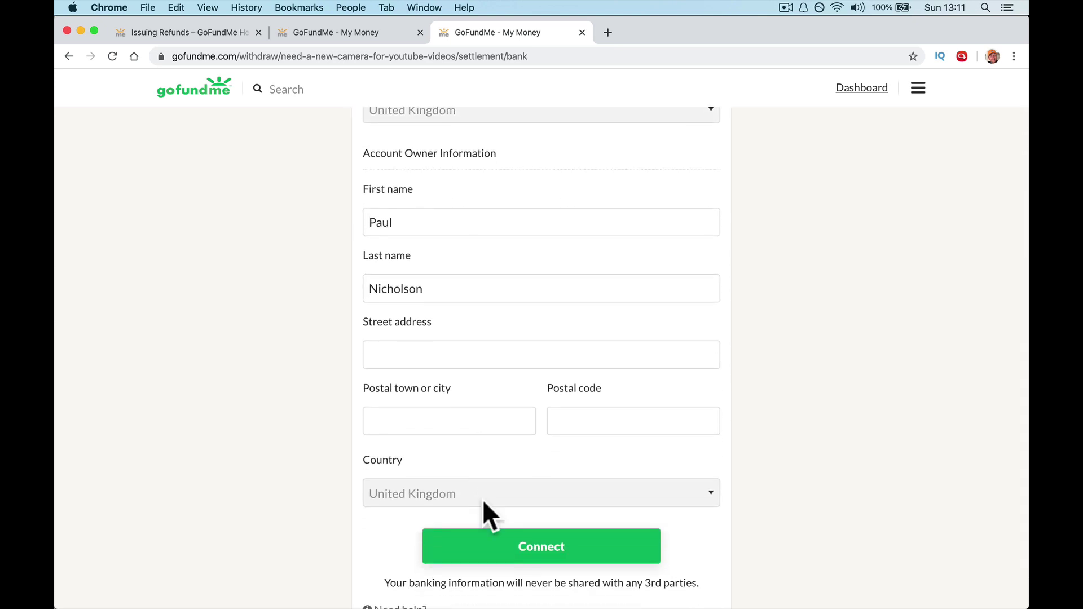
scroll(482, 500, up, 8)
scroll(482, 499, up, 3)
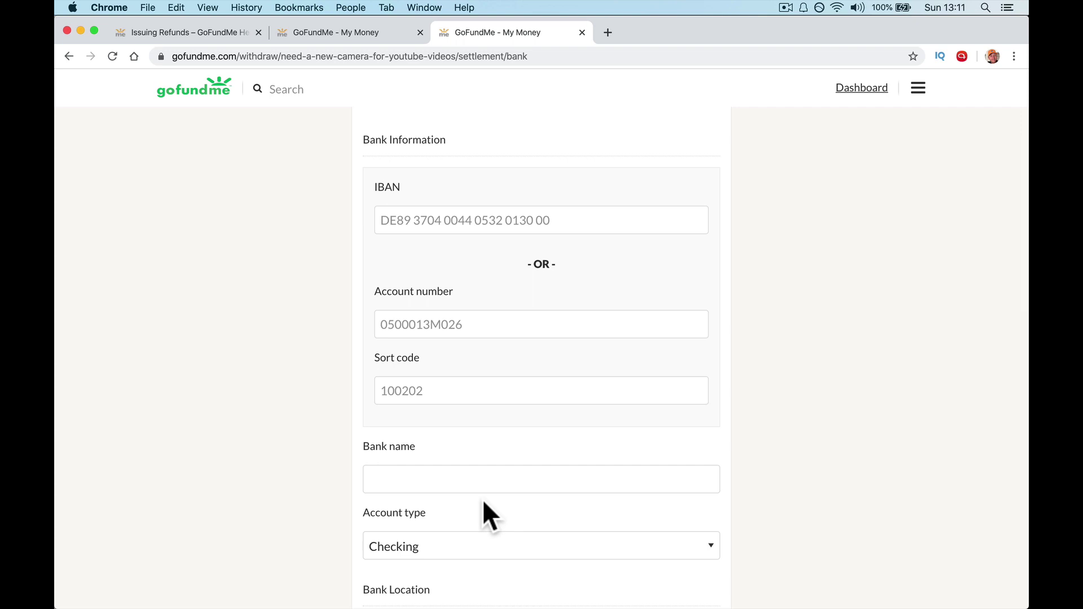
scroll(515, 357, up, 2)
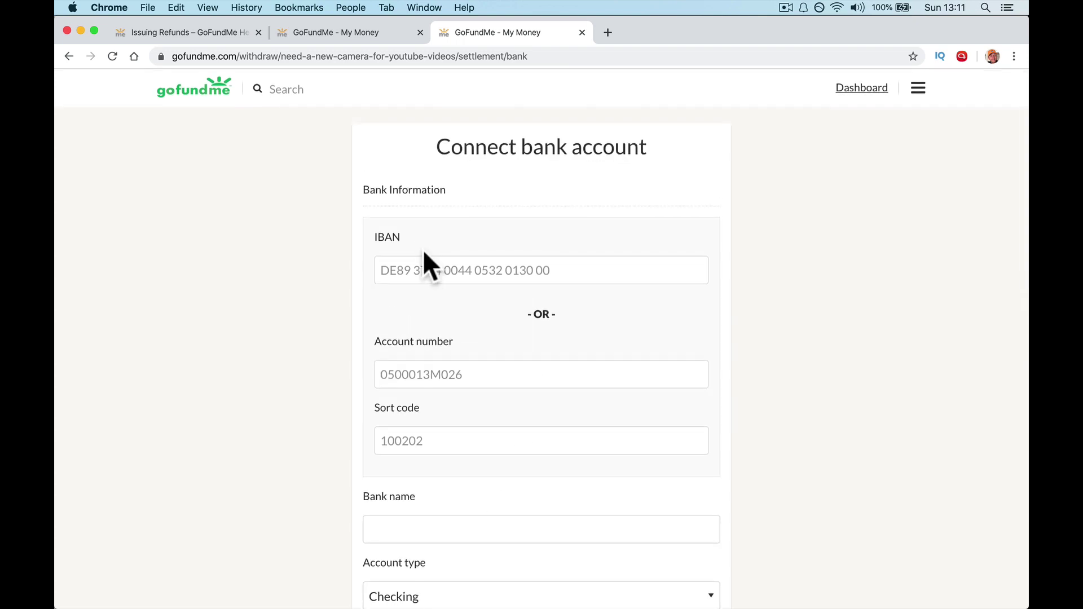
click(423, 271)
scroll(512, 366, down, 5)
scroll(512, 367, down, 8)
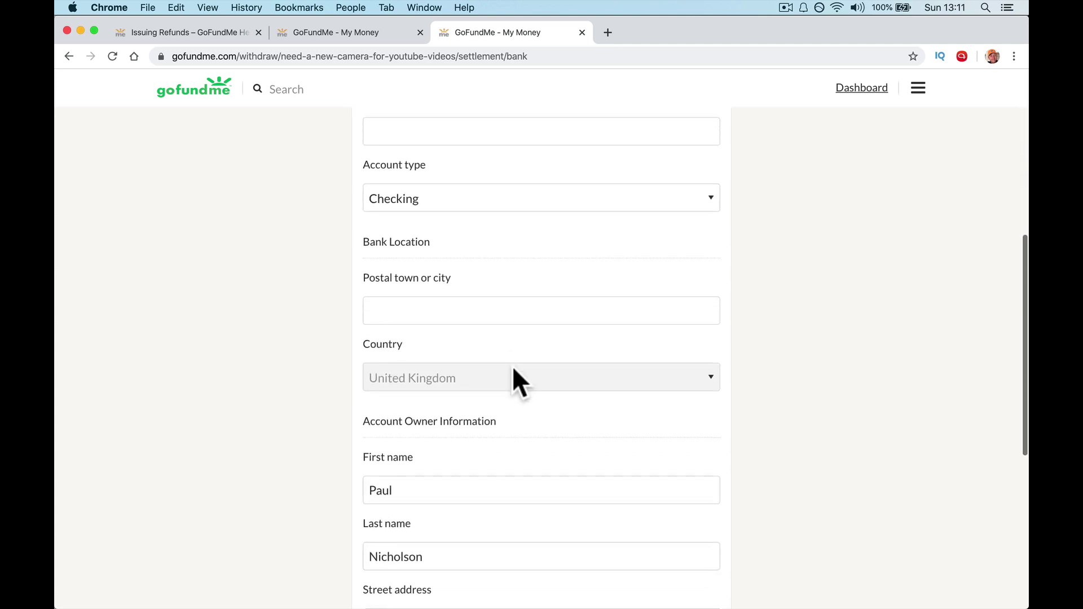
scroll(512, 367, down, 4)
scroll(512, 366, up, 10)
scroll(512, 367, up, 6)
Switch to entering the bank account number and sort code instead of an IBAN
click(496, 374)
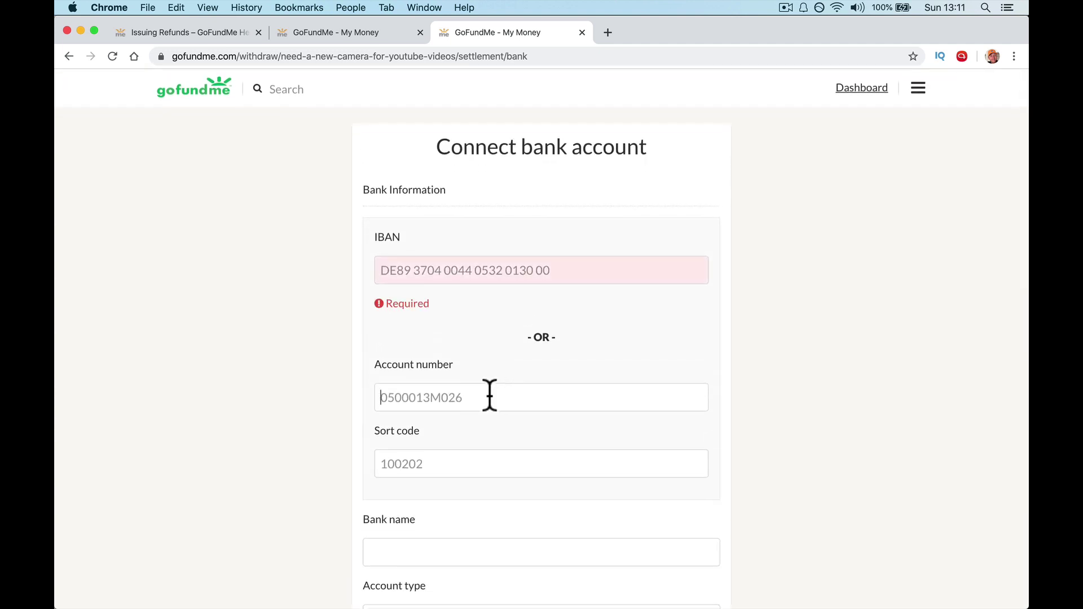
scroll(495, 435, down, 3)
click(463, 392)
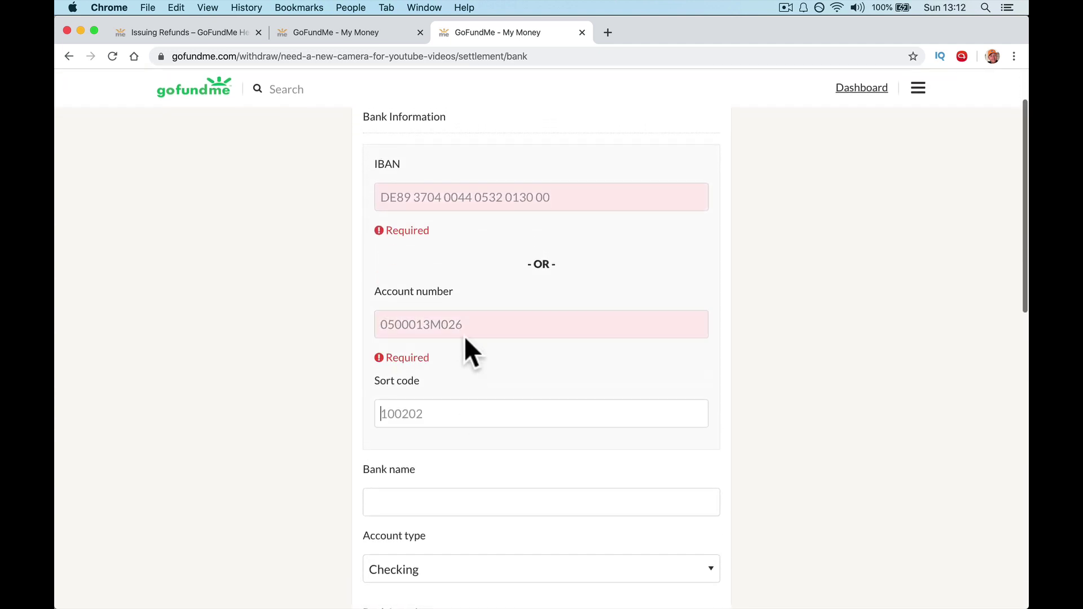
click(476, 191)
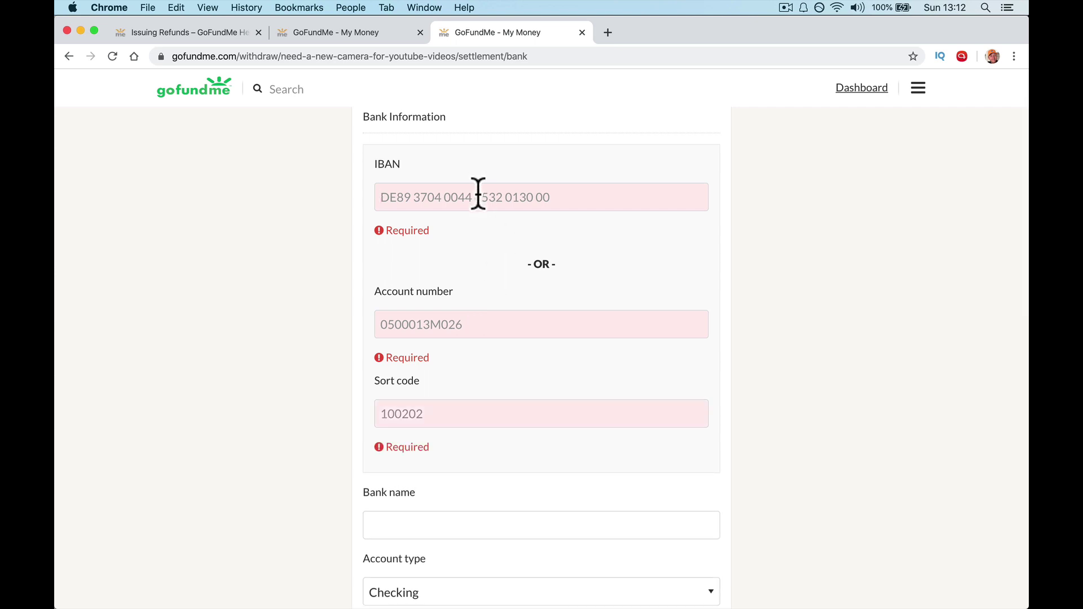
click(514, 320)
scroll(486, 324, down, 15)
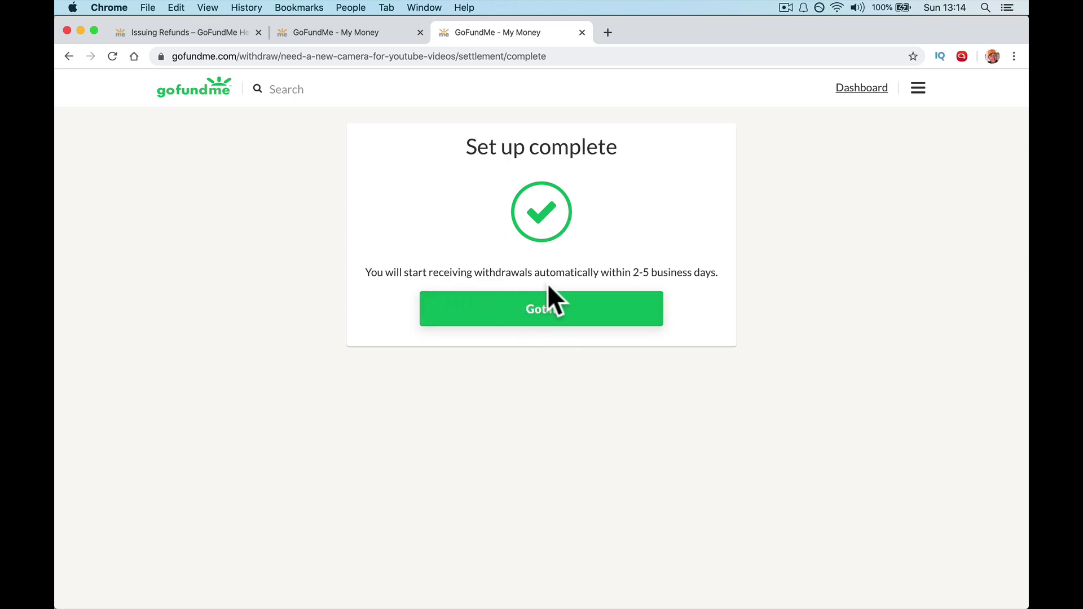
Dismiss the setup-complete notice, keep automatic withdrawals at Daily, and highlight the 4.60 raised
click(626, 316)
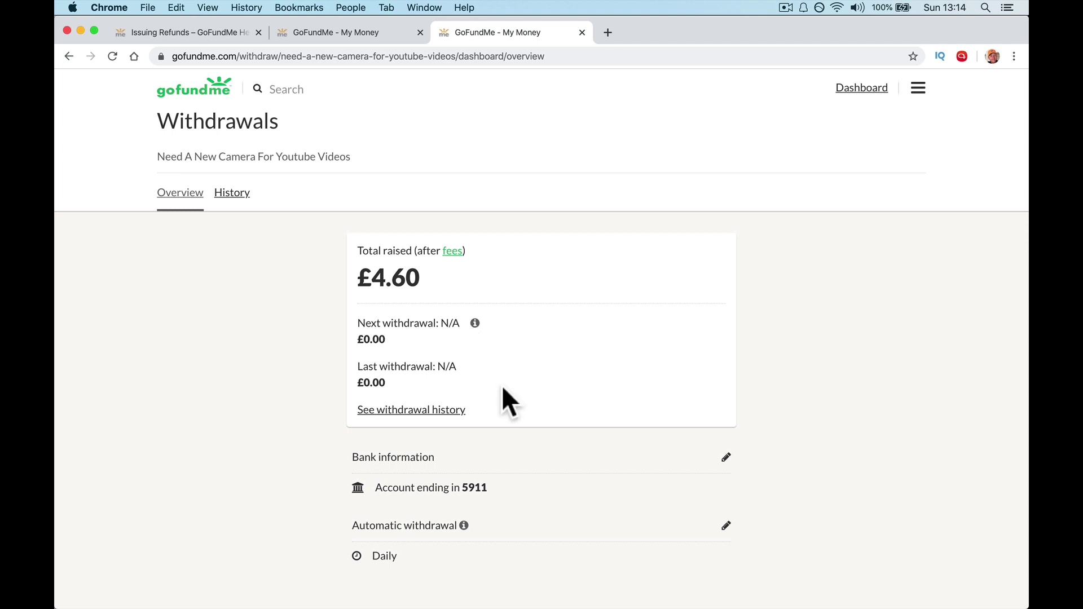
scroll(514, 408, down, 1)
click(726, 526)
click(656, 242)
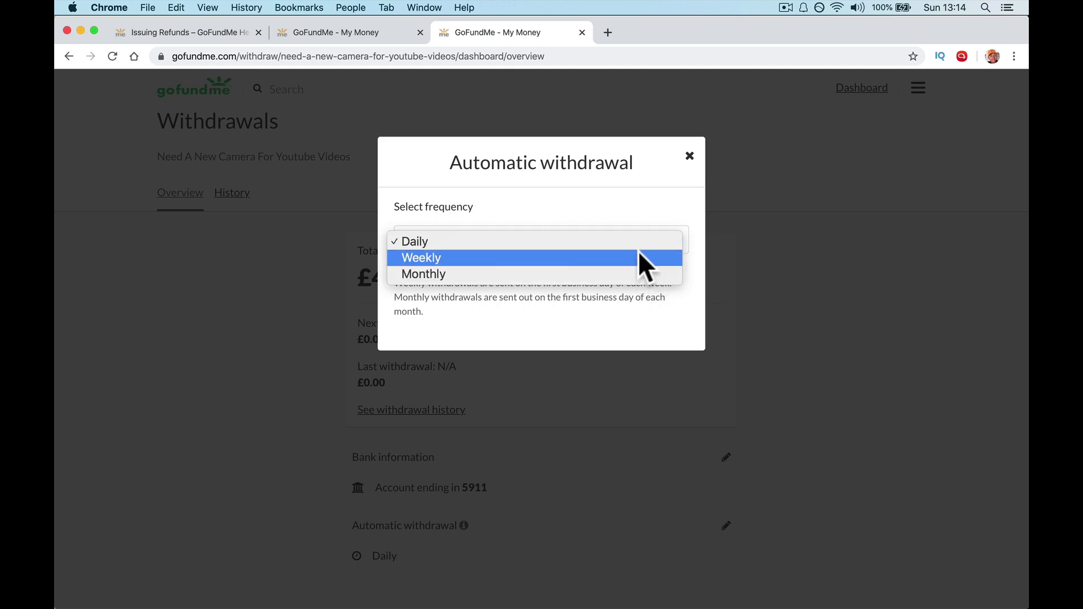
click(681, 189)
click(689, 156)
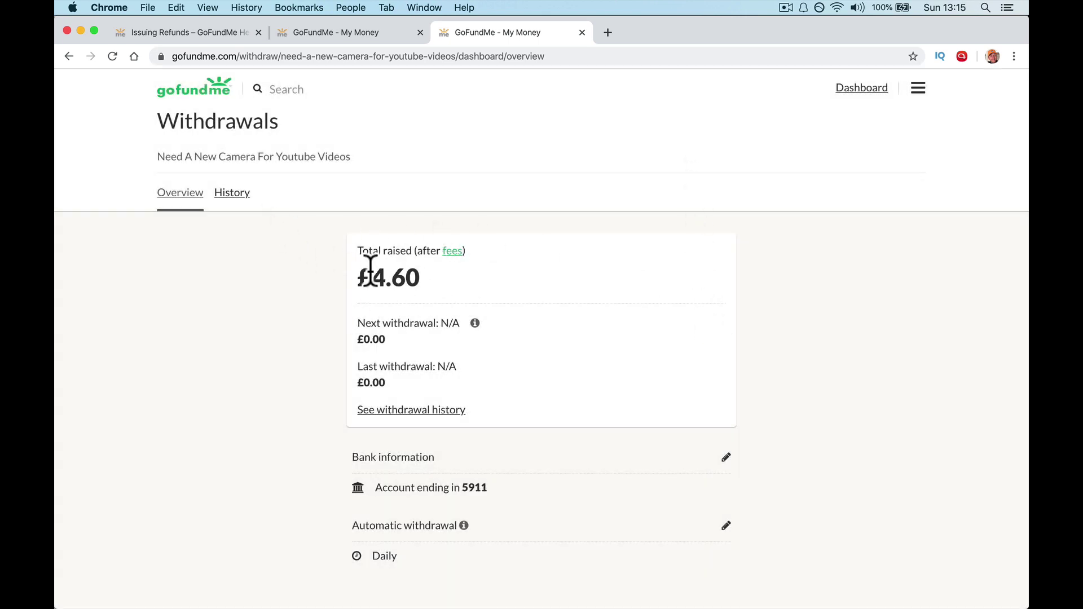
drag(372, 277, 445, 288)
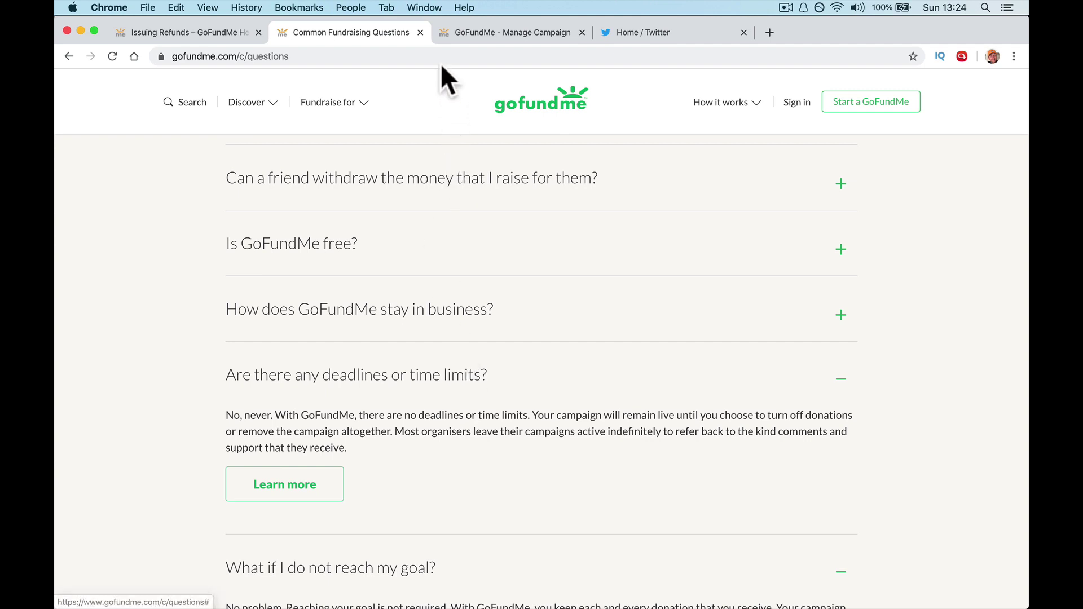
Move past the Issuing Refunds and FAQ pages back to the camera campaign's management page (£5 raised)
click(210, 32)
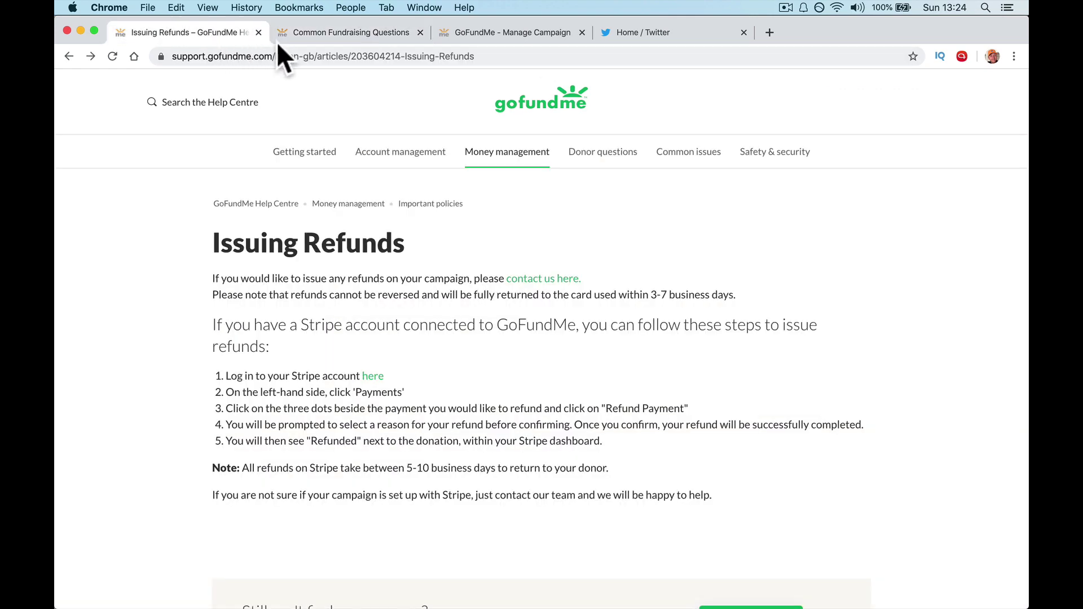
click(336, 35)
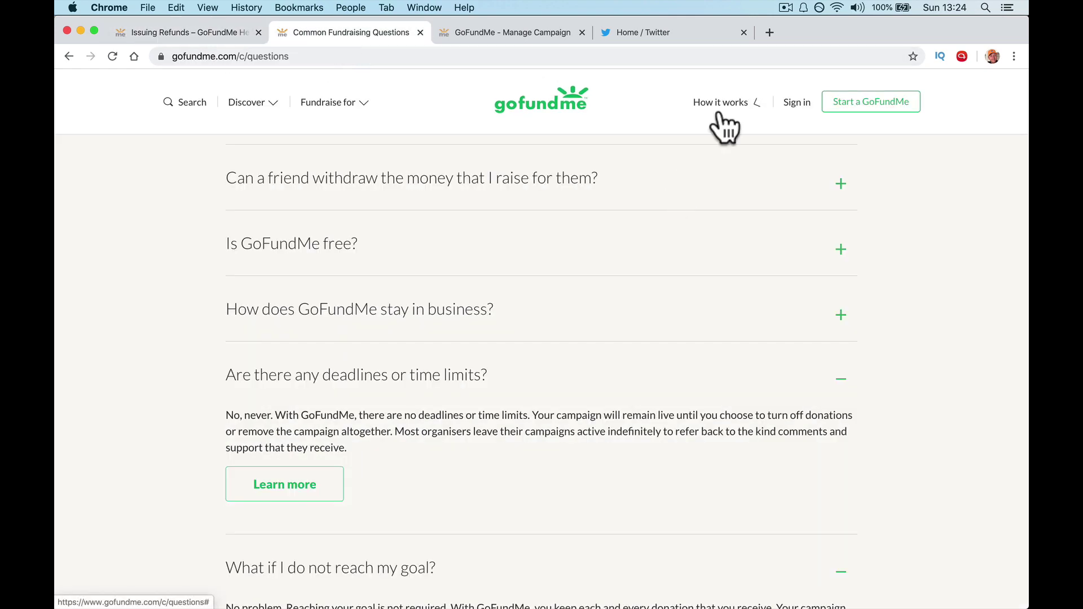
click(512, 34)
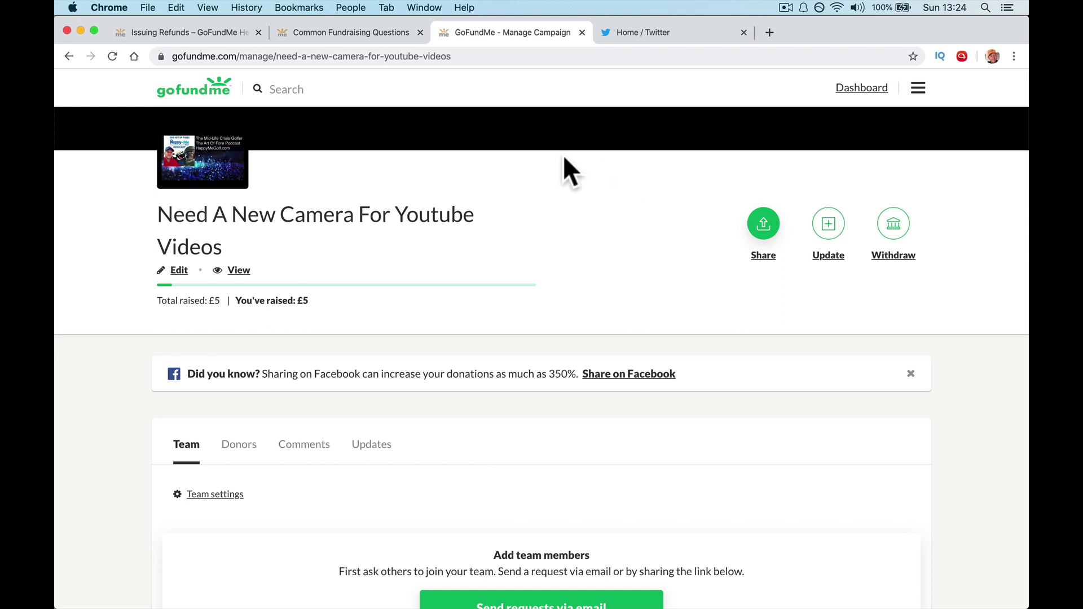
In the campaign's additional options, uncheck Allow donations to my campaign and save
click(178, 270)
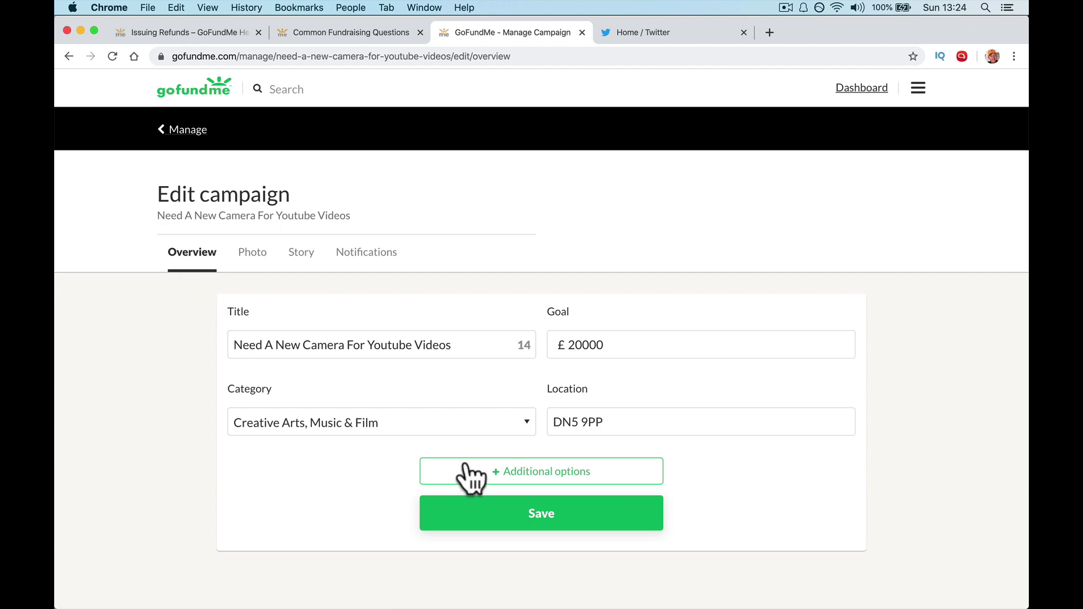
click(524, 480)
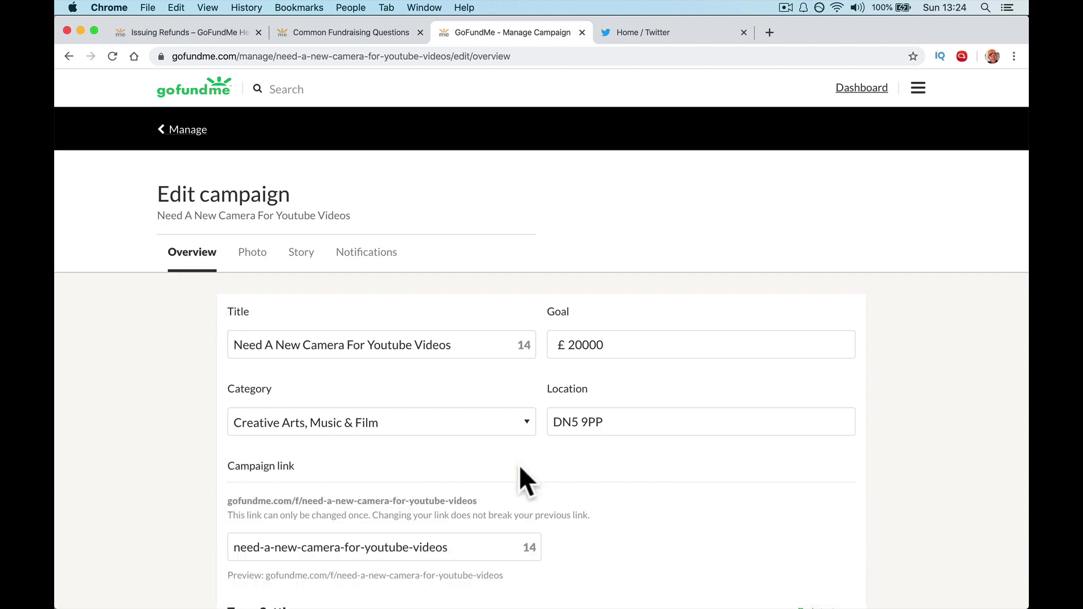
scroll(520, 467, down, 6)
scroll(519, 465, down, 4)
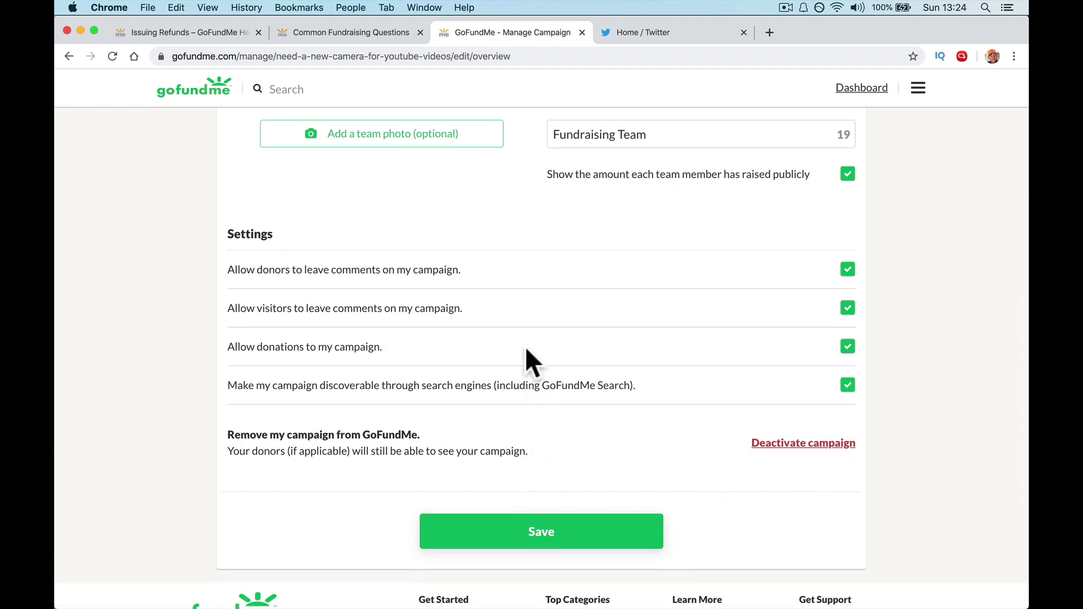
click(847, 348)
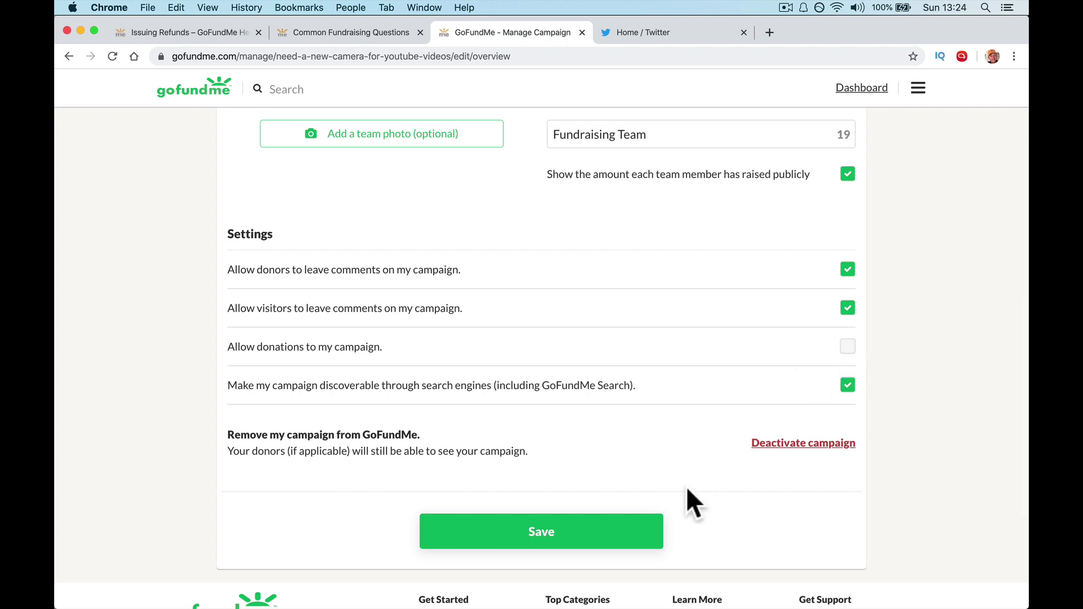
click(620, 536)
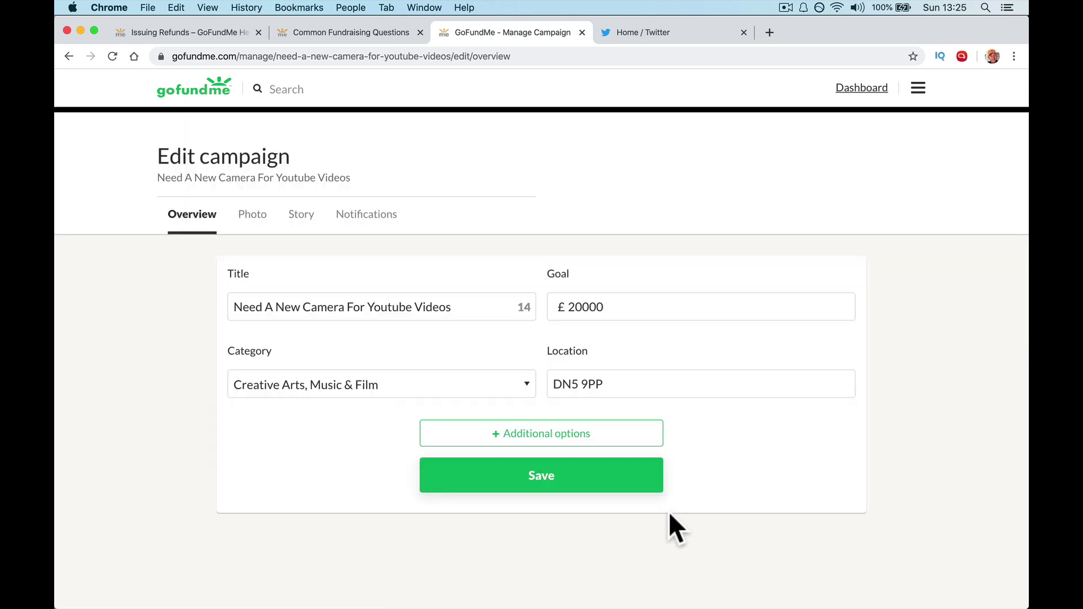
Reopen the additional options and begin deactivating the campaign
click(632, 429)
scroll(632, 420, down, 3)
scroll(632, 422, down, 6)
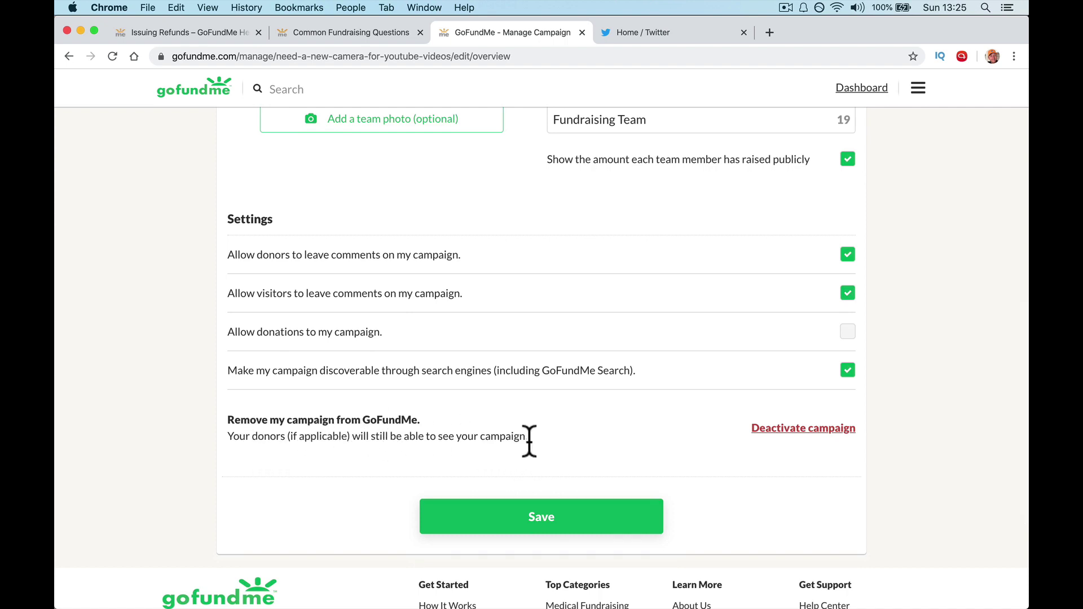
click(777, 430)
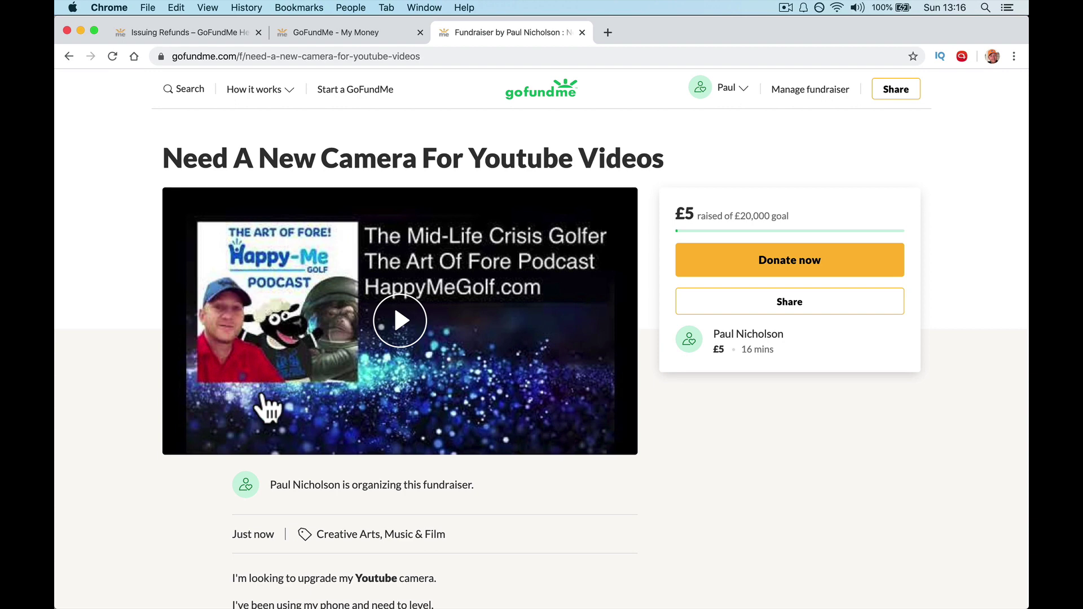
Read the camera fundraiser's updates, organiser and comments, then go to the GoFundMe homepage
scroll(262, 401, down, 7)
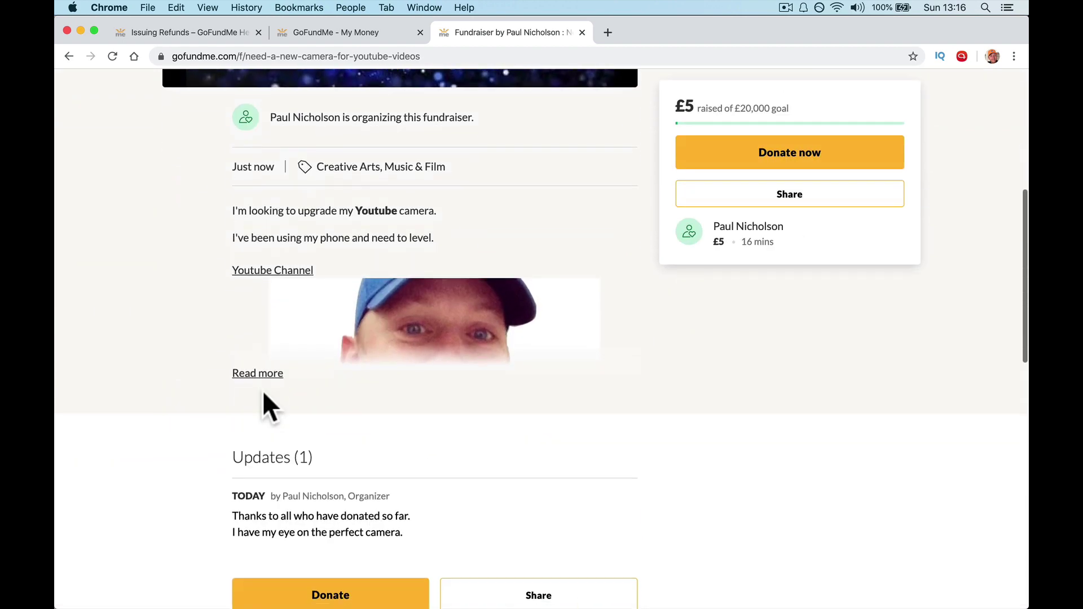
scroll(310, 503, down, 4)
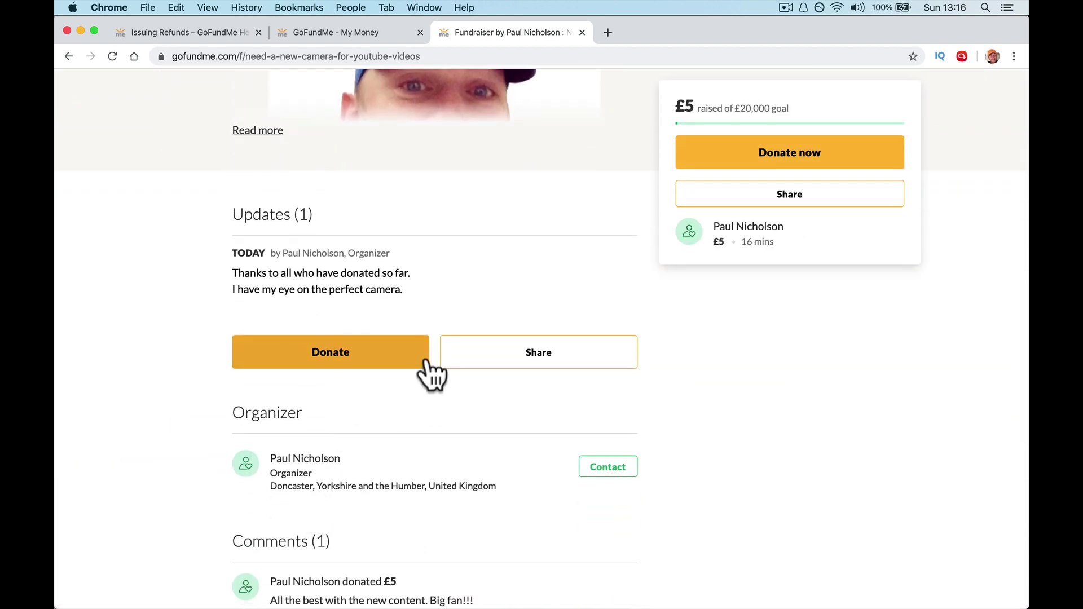
scroll(435, 370, down, 1)
scroll(472, 344, down, 2)
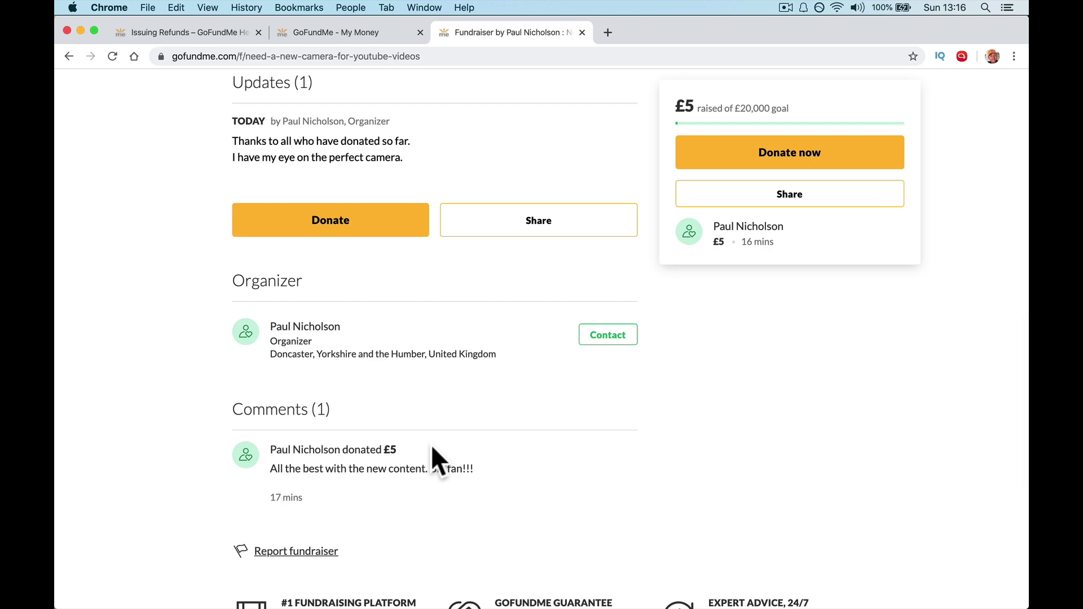
scroll(478, 387, up, 13)
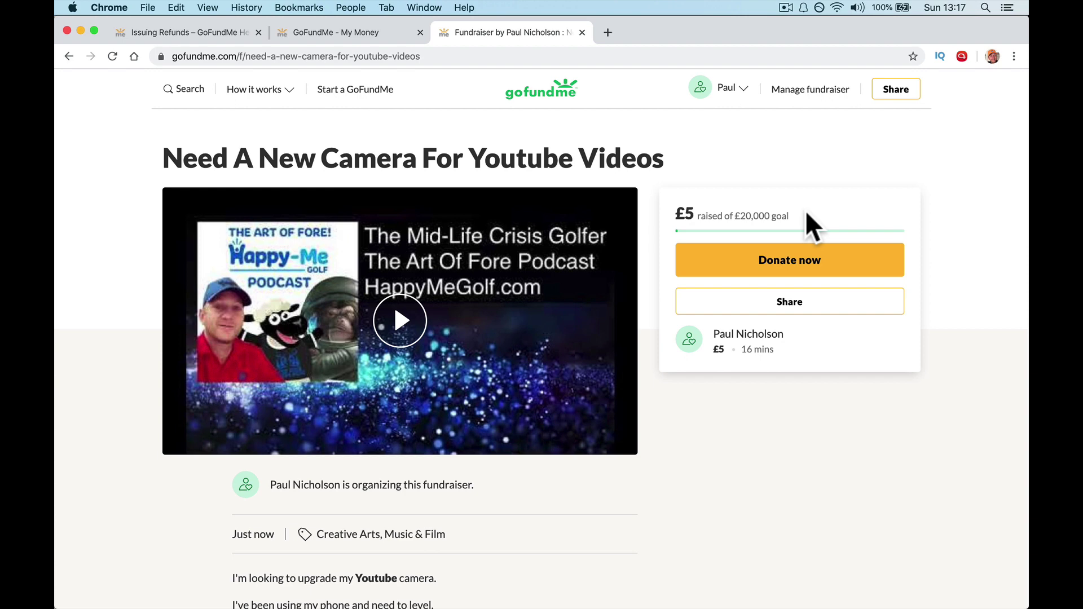
click(533, 93)
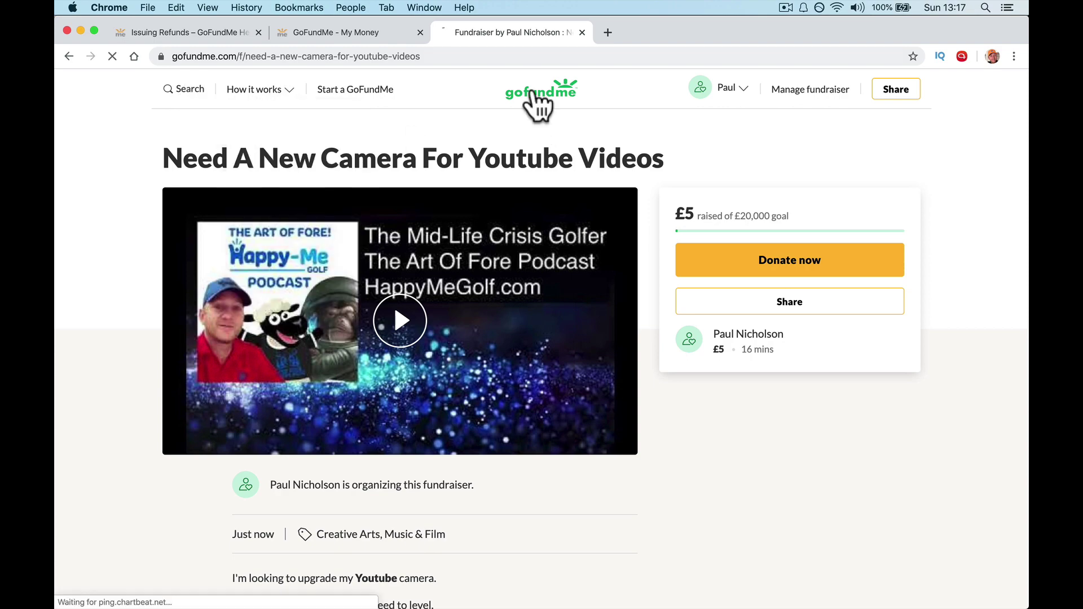
scroll(500, 298, down, 10)
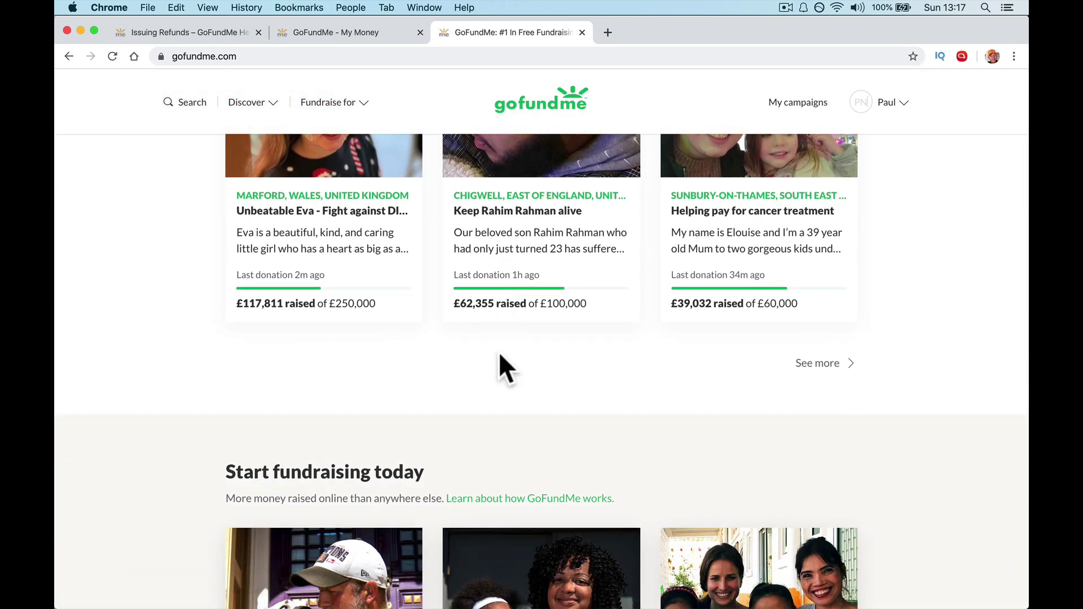
scroll(499, 354, down, 15)
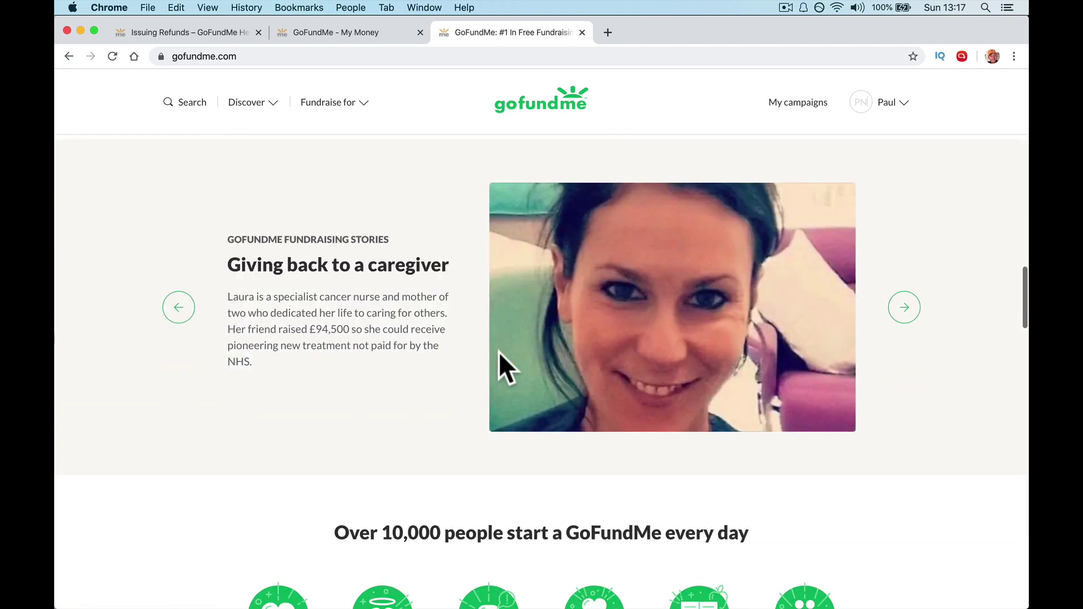
scroll(499, 354, down, 20)
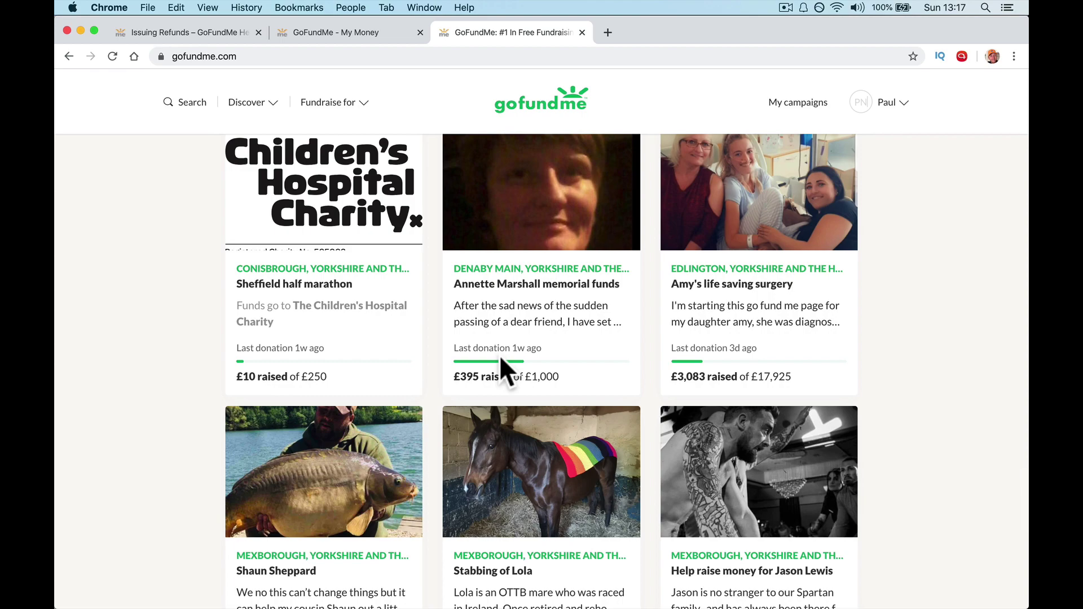
scroll(501, 359, down, 6)
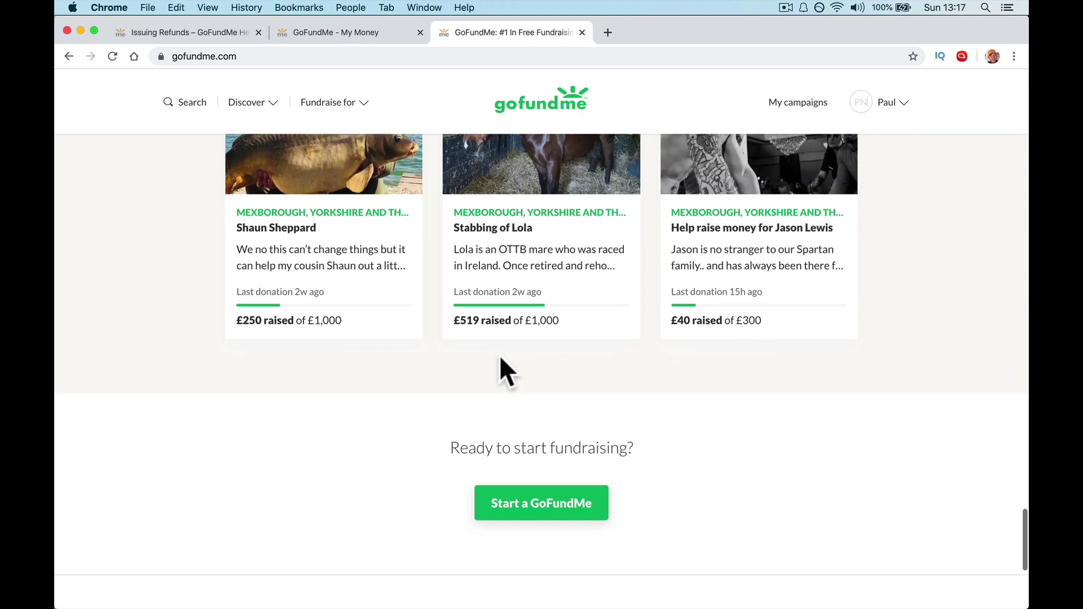
scroll(499, 355, up, 20)
scroll(499, 354, left, 5)
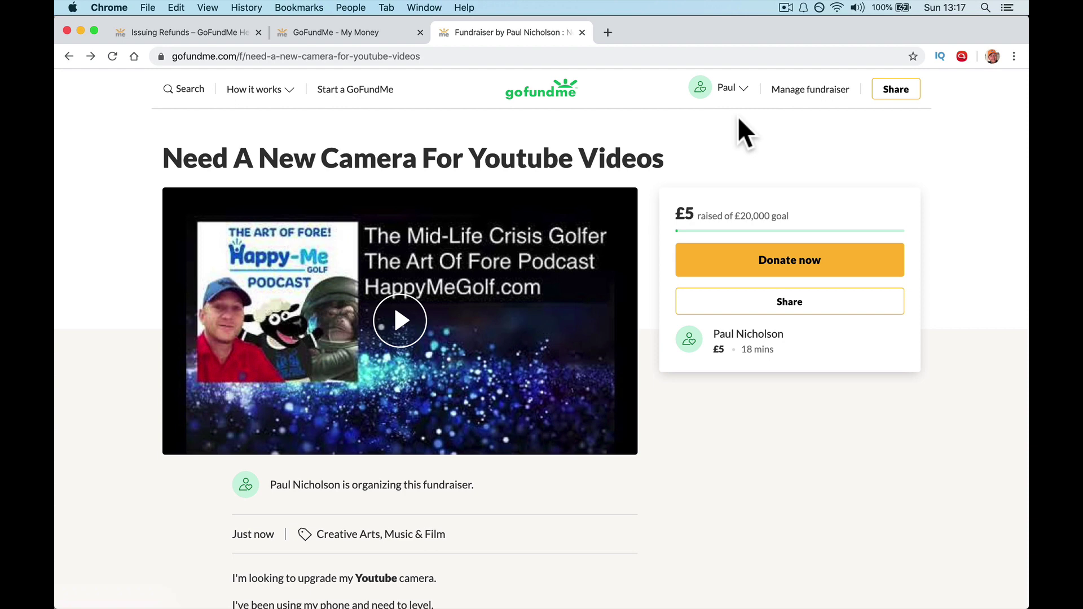
scroll(736, 116, down, 20)
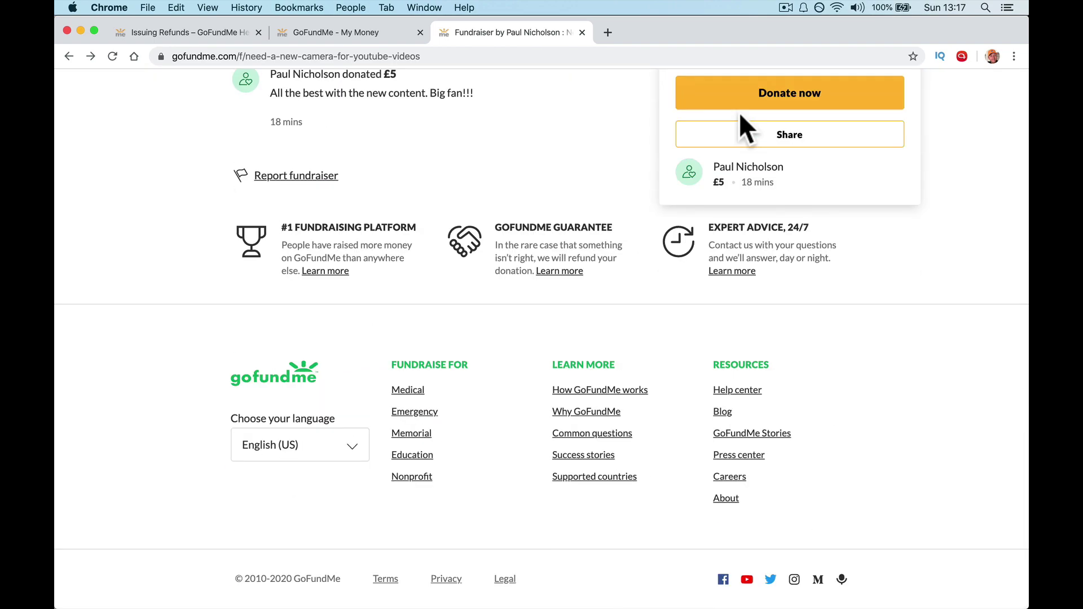
scroll(639, 79, up, 20)
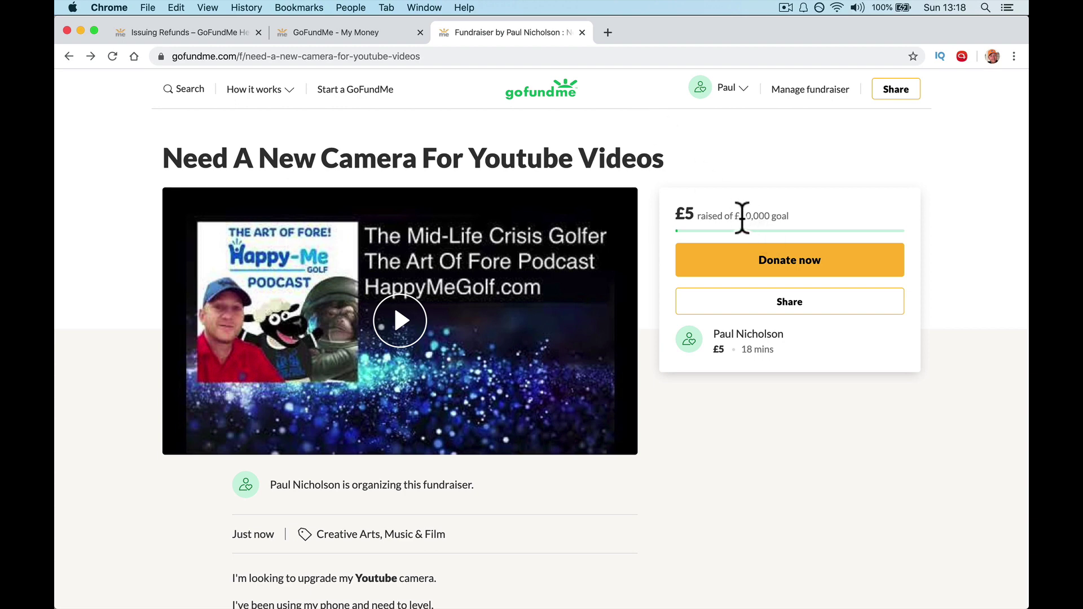
drag(742, 217, 769, 216)
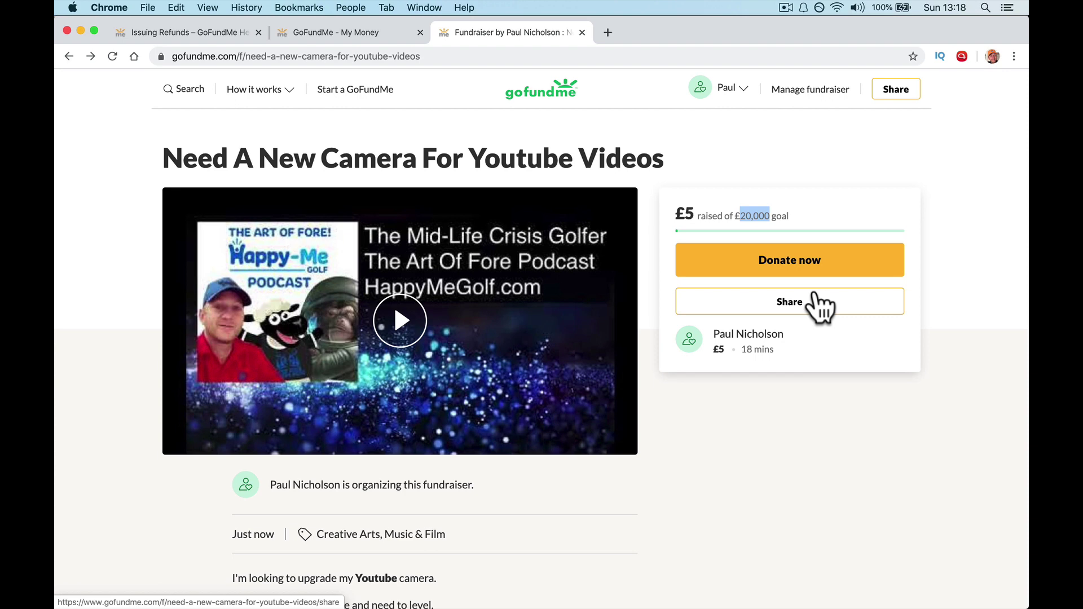